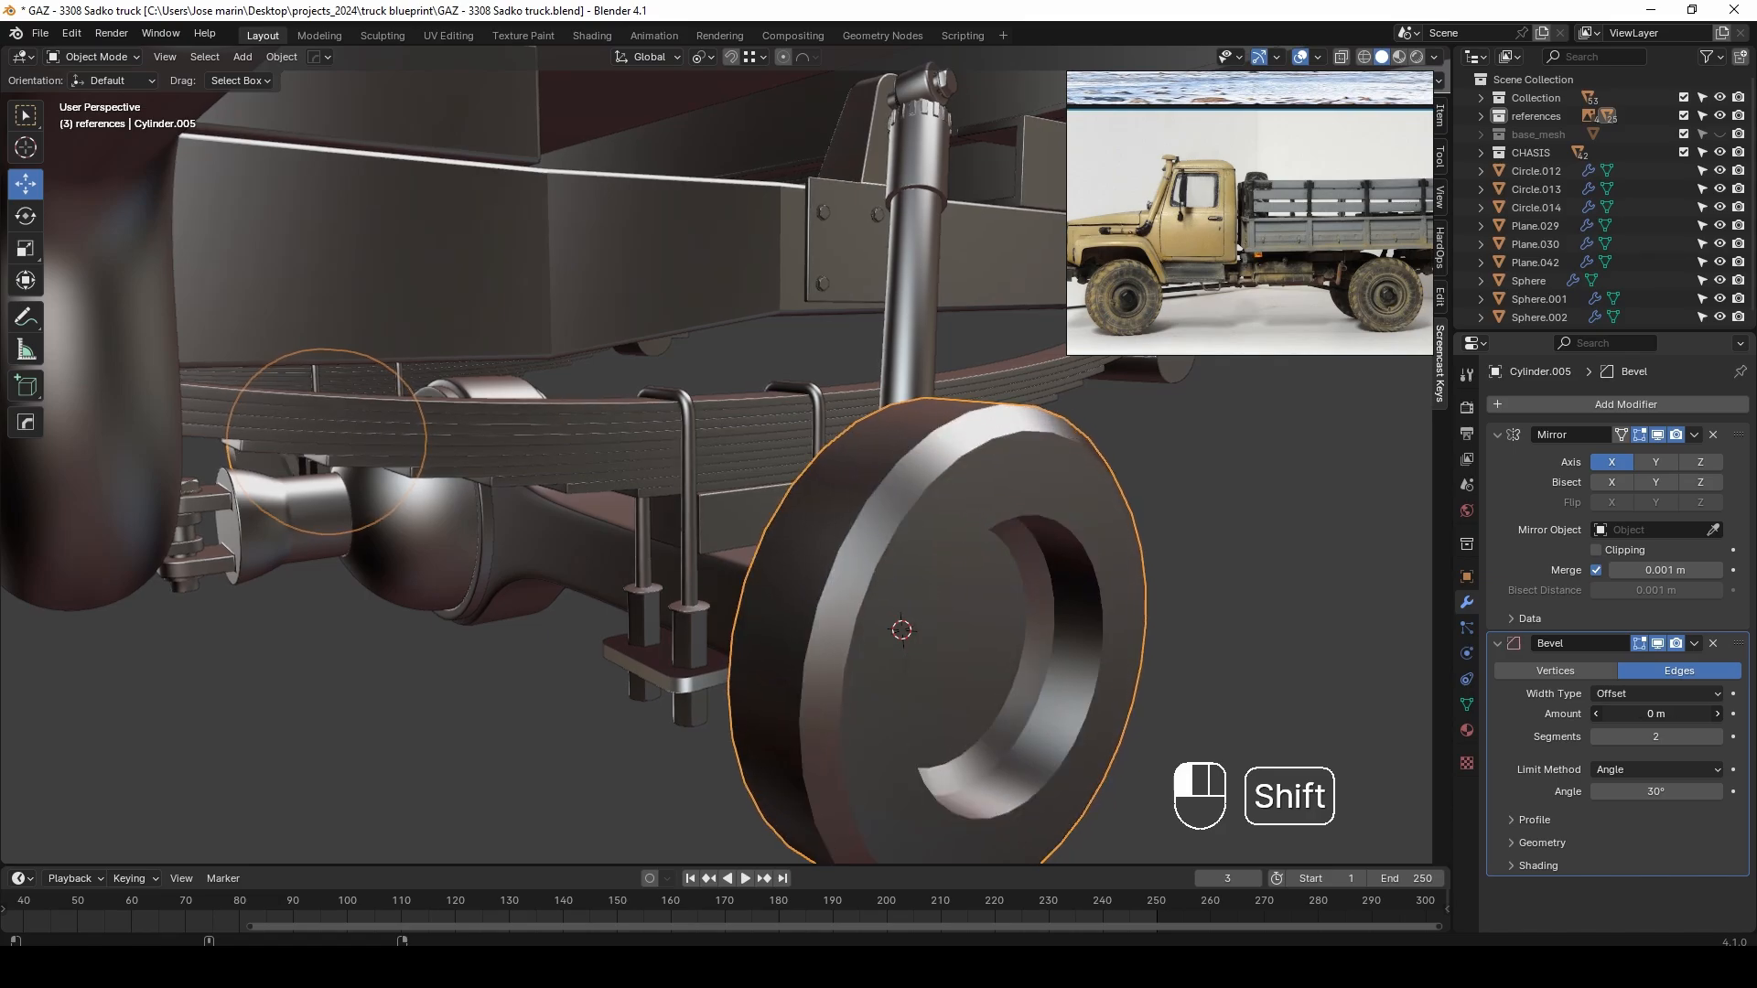
Duplicate the shock absorber's upper mounting bracket and move the copy down along Z towards the rear axle
middle_click_drag(1207, 566, 619, 591)
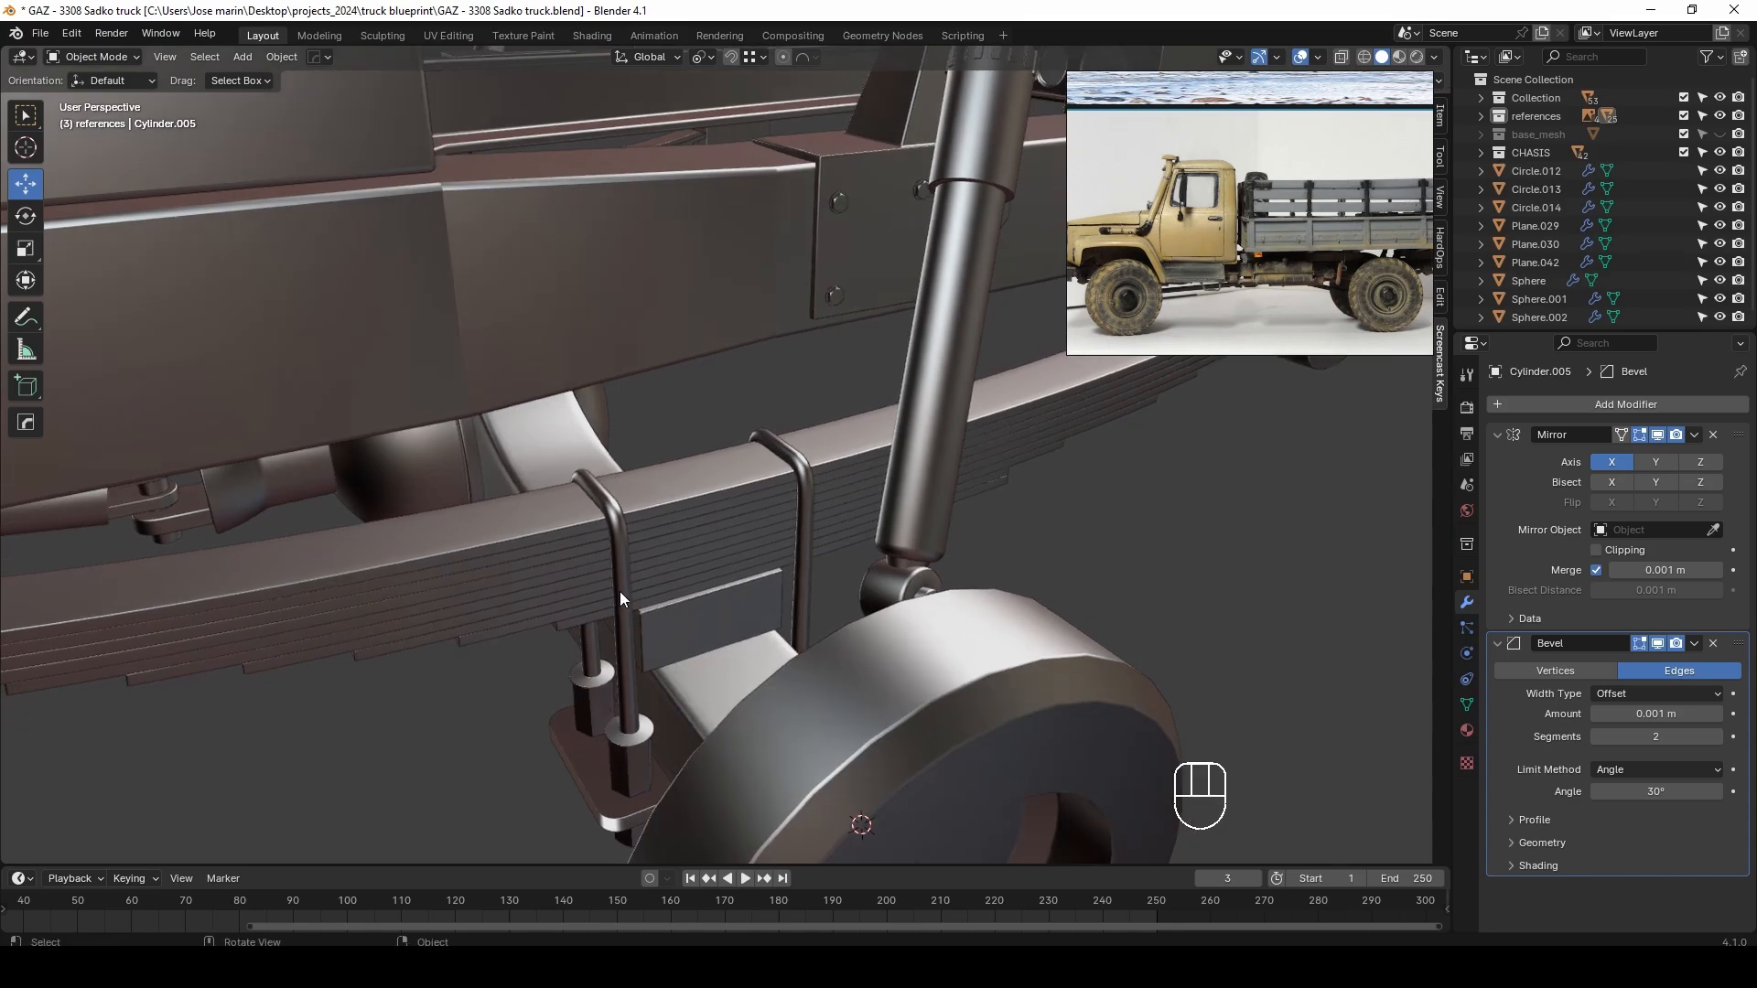
left_click(618, 591)
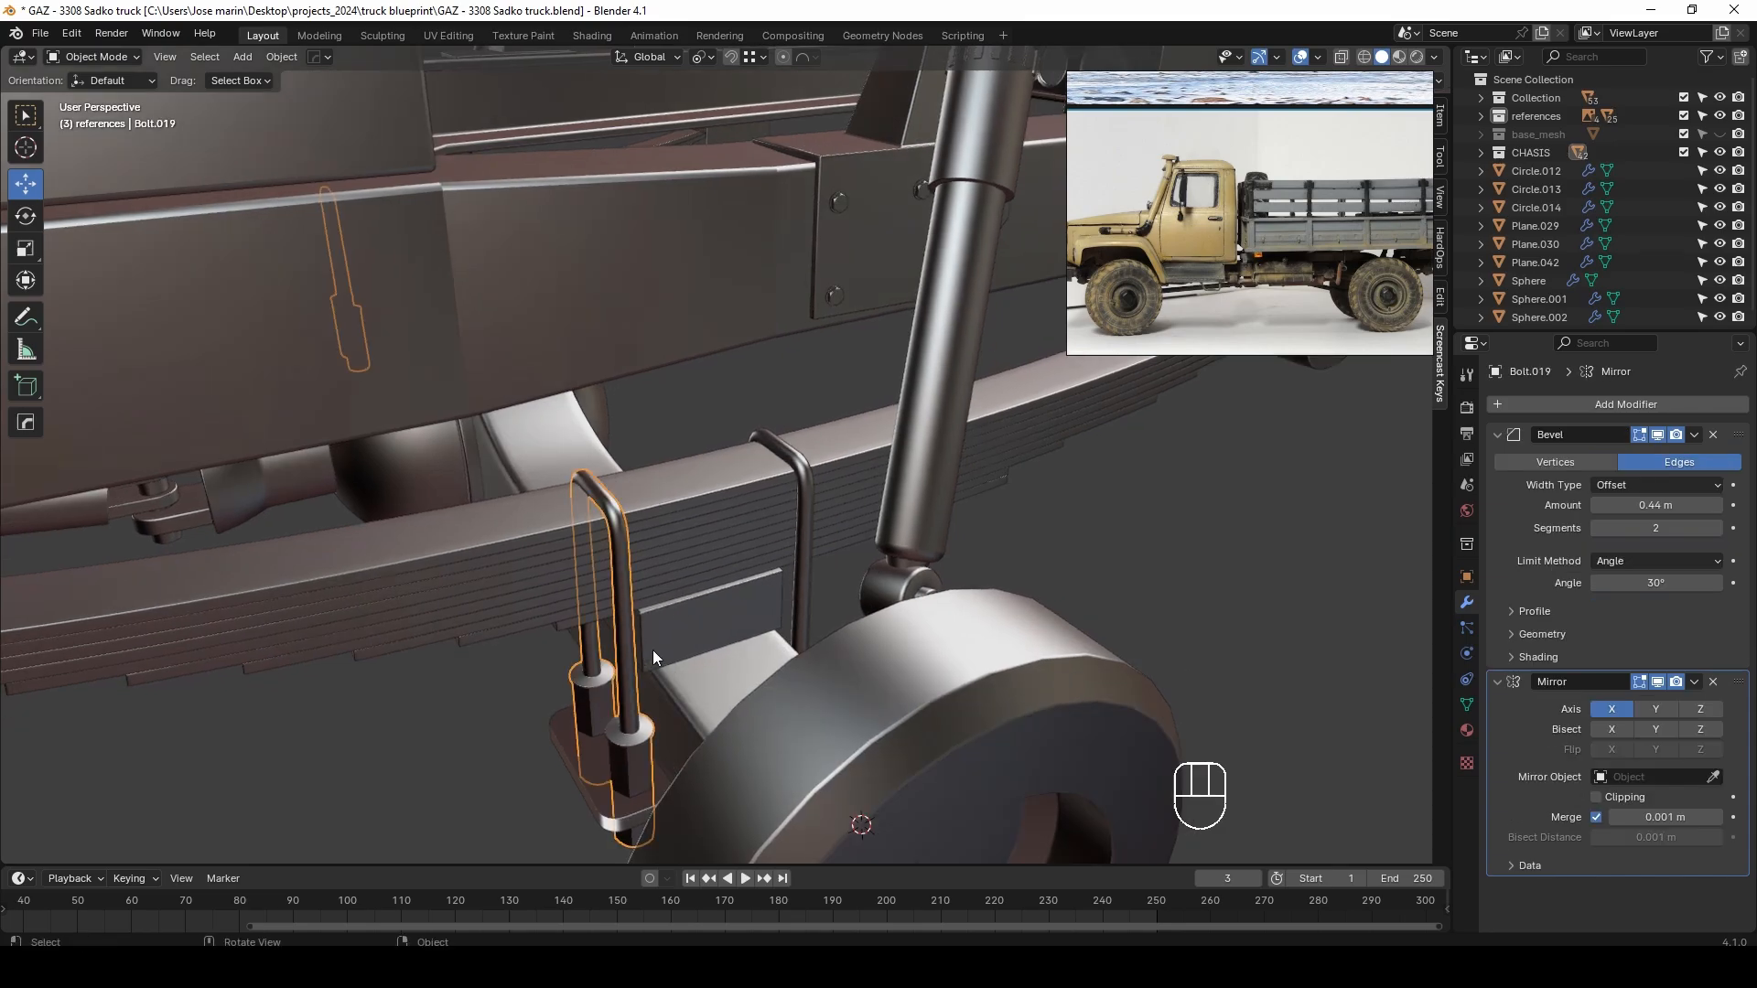
left_click(783, 630)
middle_click_drag(784, 630, 814, 386)
left_click(718, 579)
key("g")
left_click(695, 577)
left_click(744, 269)
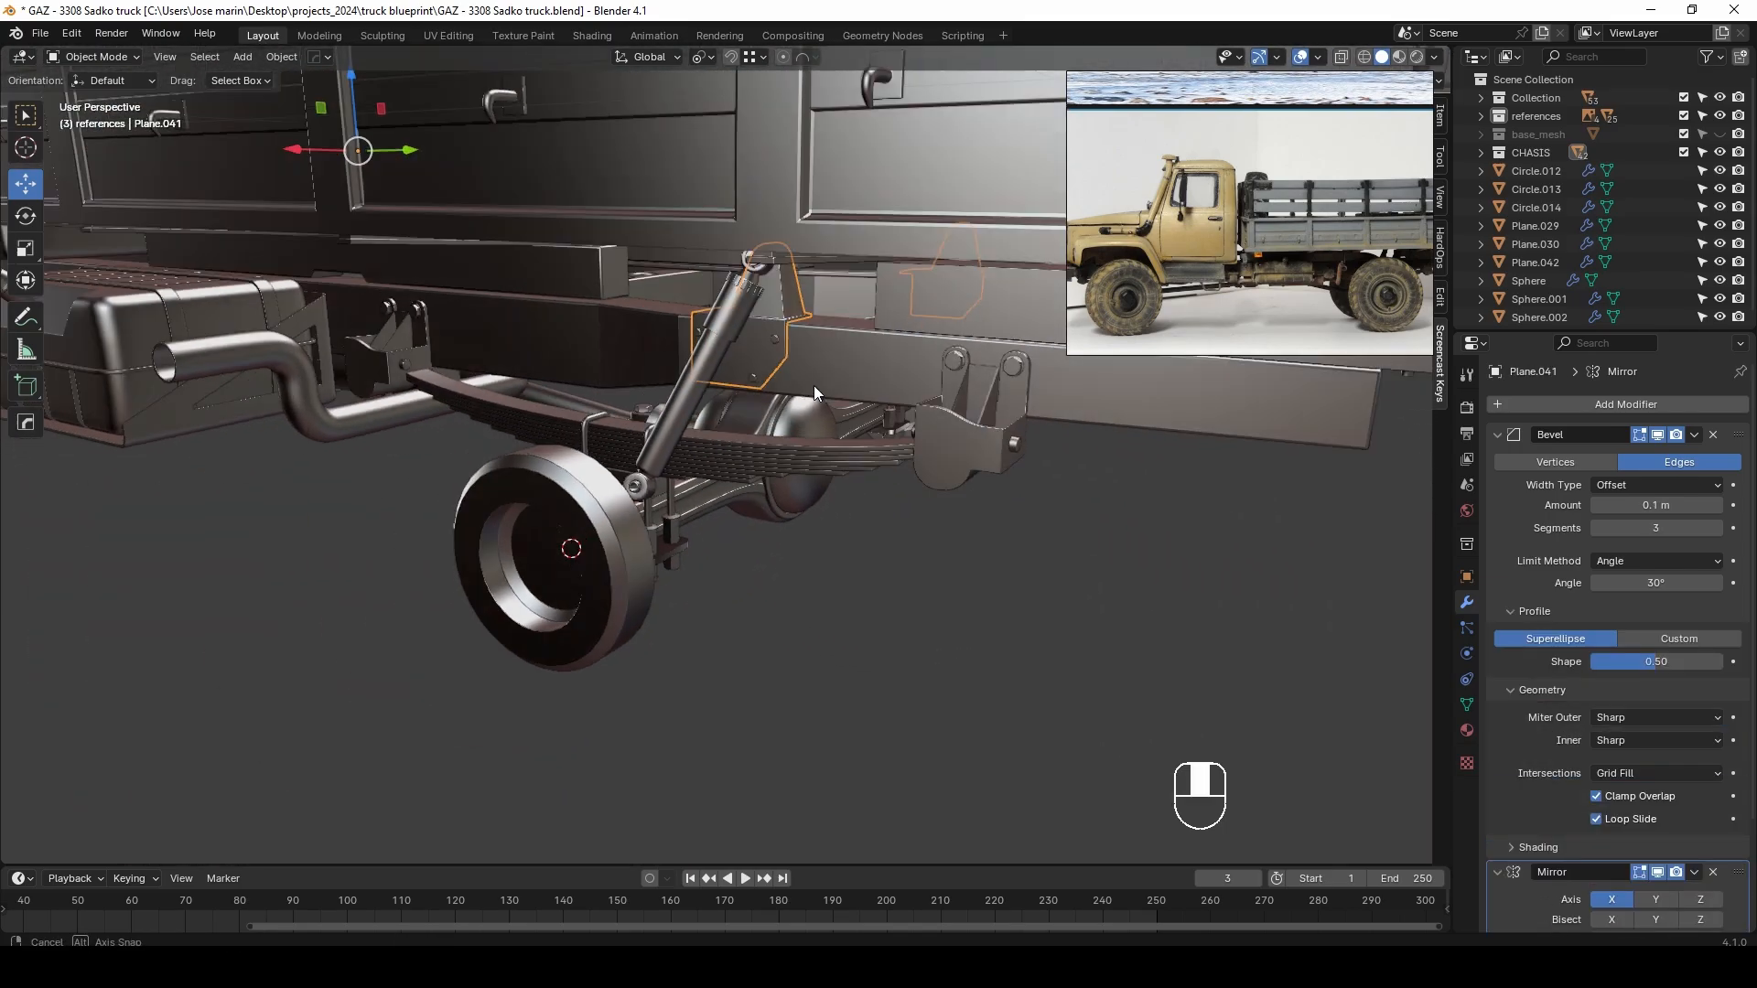
key("shift+d")
key("z")
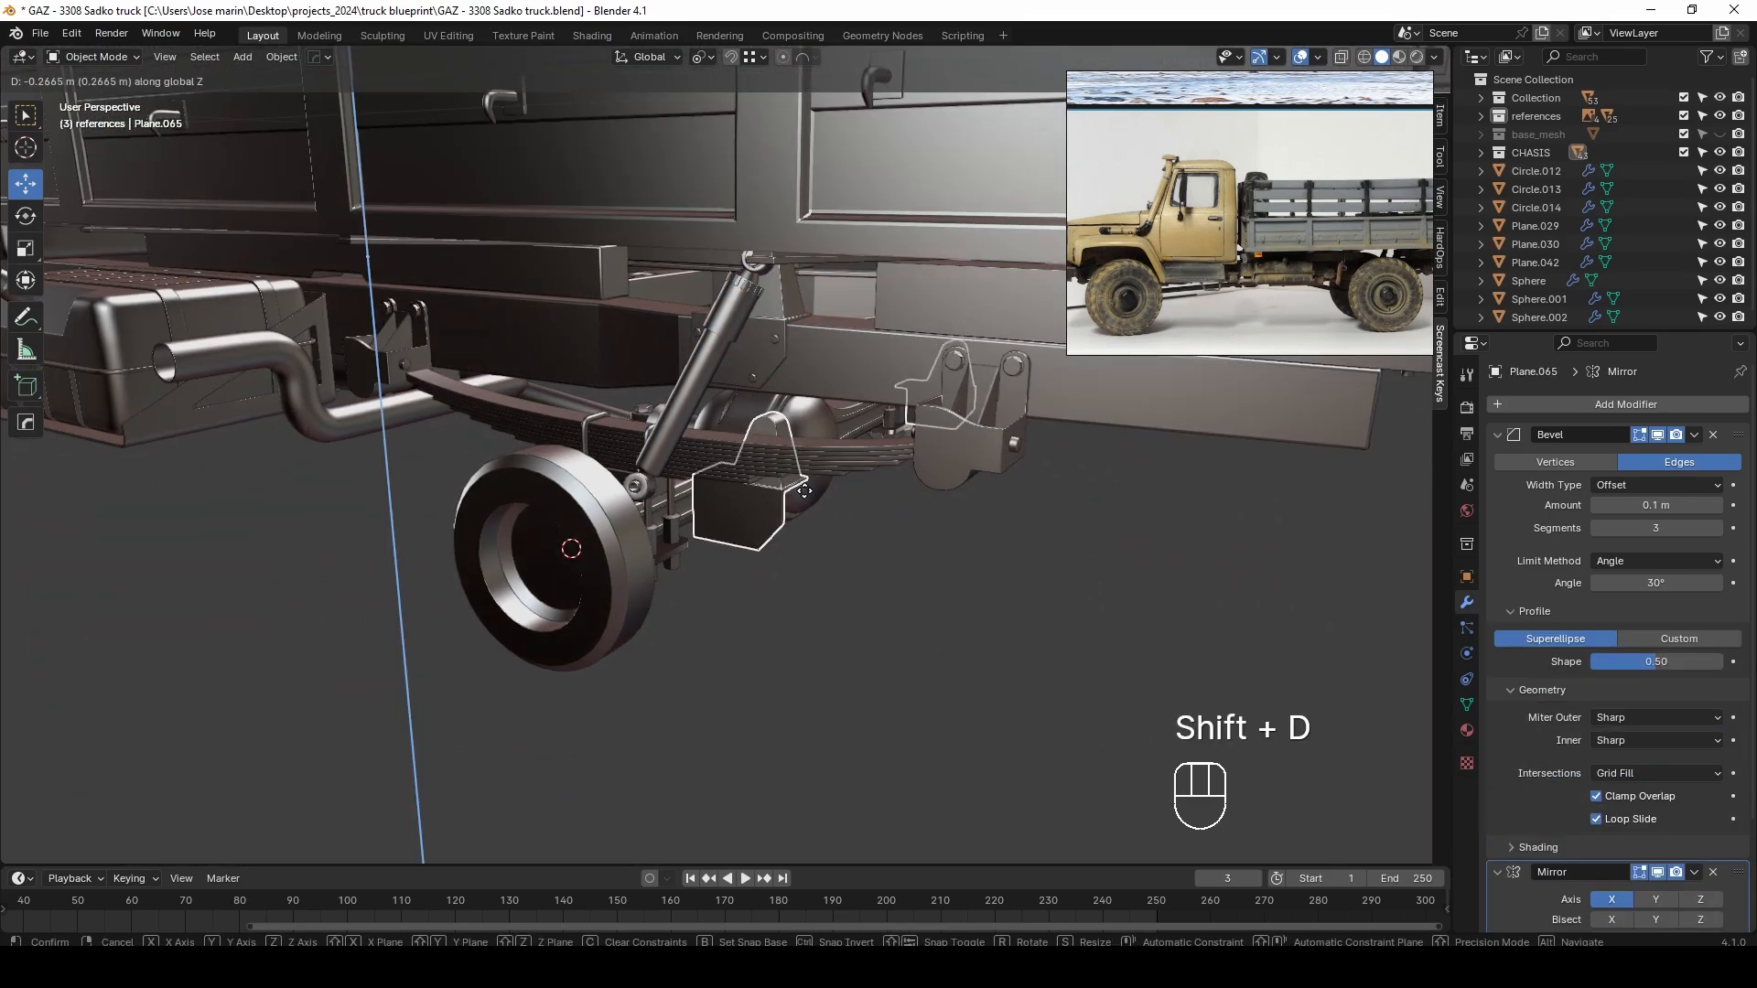
left_click(793, 541)
Delete the lower frame-mounting plate from the duplicated bracket's mesh, keeping the tapered arm and its base
scroll(769, 525, "up", 4)
middle_click_drag(793, 542, 764, 517)
key("Tab")
key("alt+z")
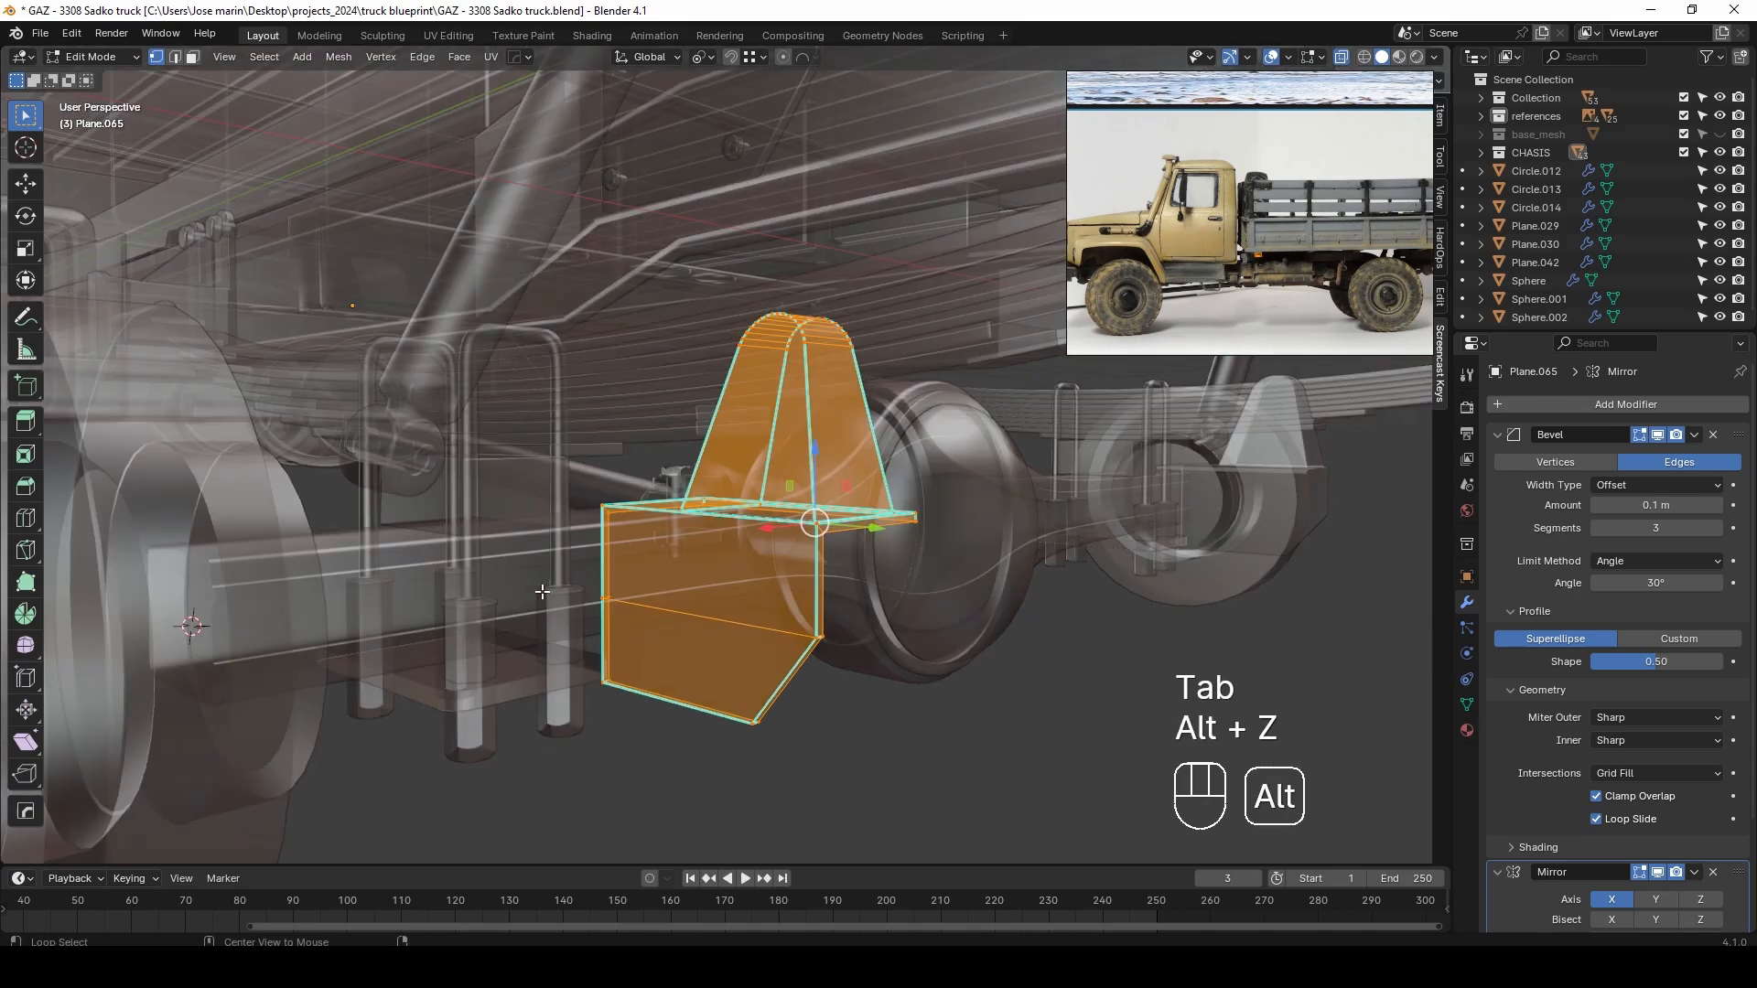
left_click_drag(529, 578, 896, 832)
key("alt+z")
key("x")
left_click(783, 694)
Move the remaining bracket mesh to the shock absorber's lower end, scale it to 0.528 and lower it about 0.018 m
middle_click_drag(782, 694, 677, 504)
left_click(831, 518)
key("a")
left_click_drag(678, 487, 408, 562)
middle_click_drag(549, 605, 423, 557)
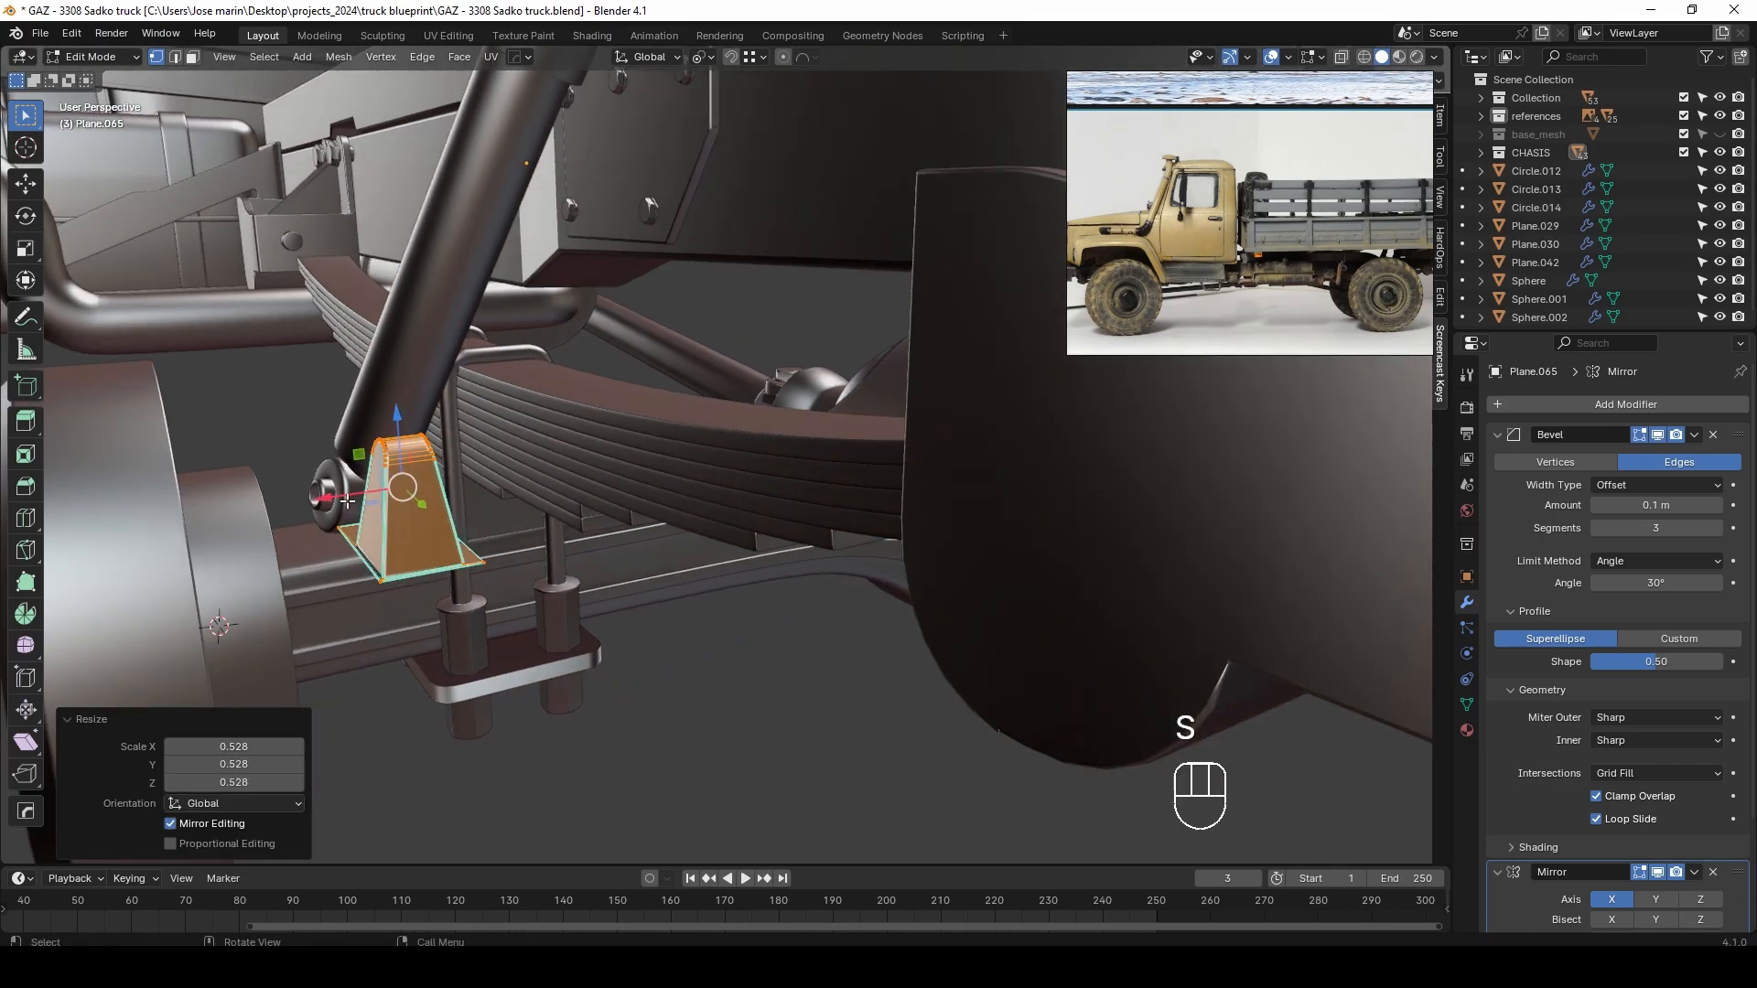
left_click_drag(400, 424, 403, 448)
middle_click_drag(357, 467, 499, 502)
scroll(818, 638, "down", 2)
middle_click_drag(818, 639, 993, 531)
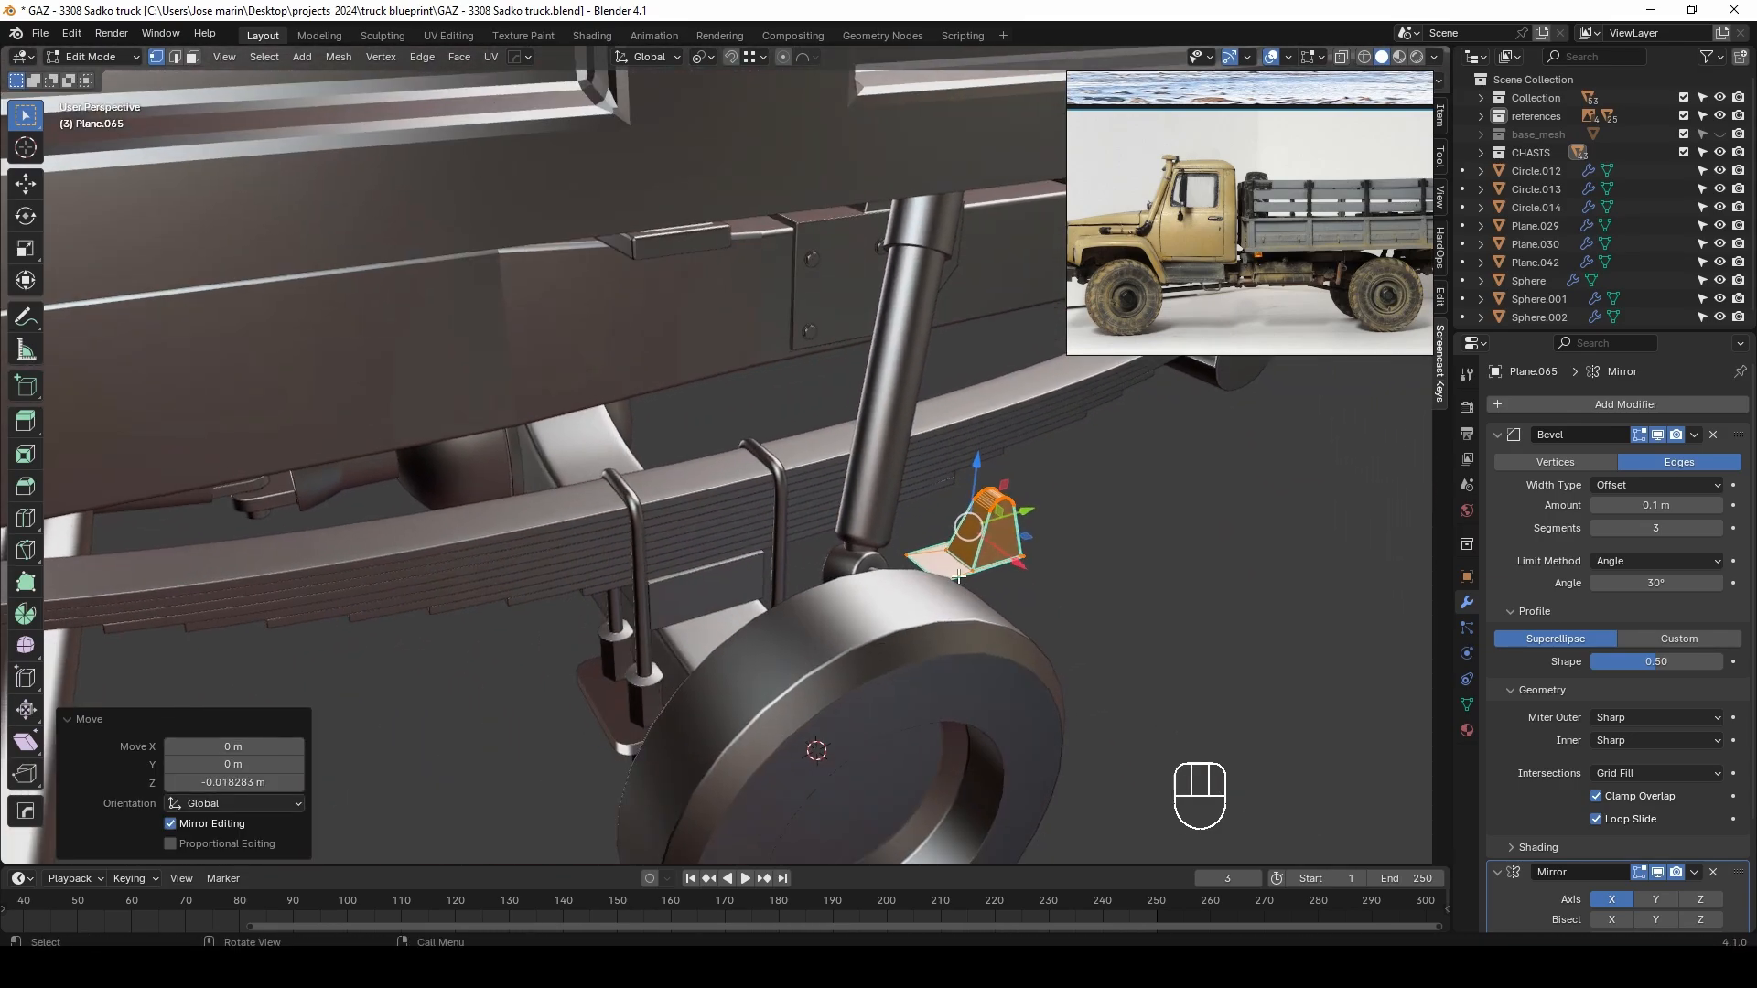
Move the bracket along Y onto the axle, scale it by 1.240 and fine-tune its height
key("g")
key("y")
left_click_drag(799, 620, 794, 621)
middle_click_drag(796, 620, 967, 439)
left_click_drag(949, 358, 950, 414)
middle_click_drag(984, 425, 894, 555)
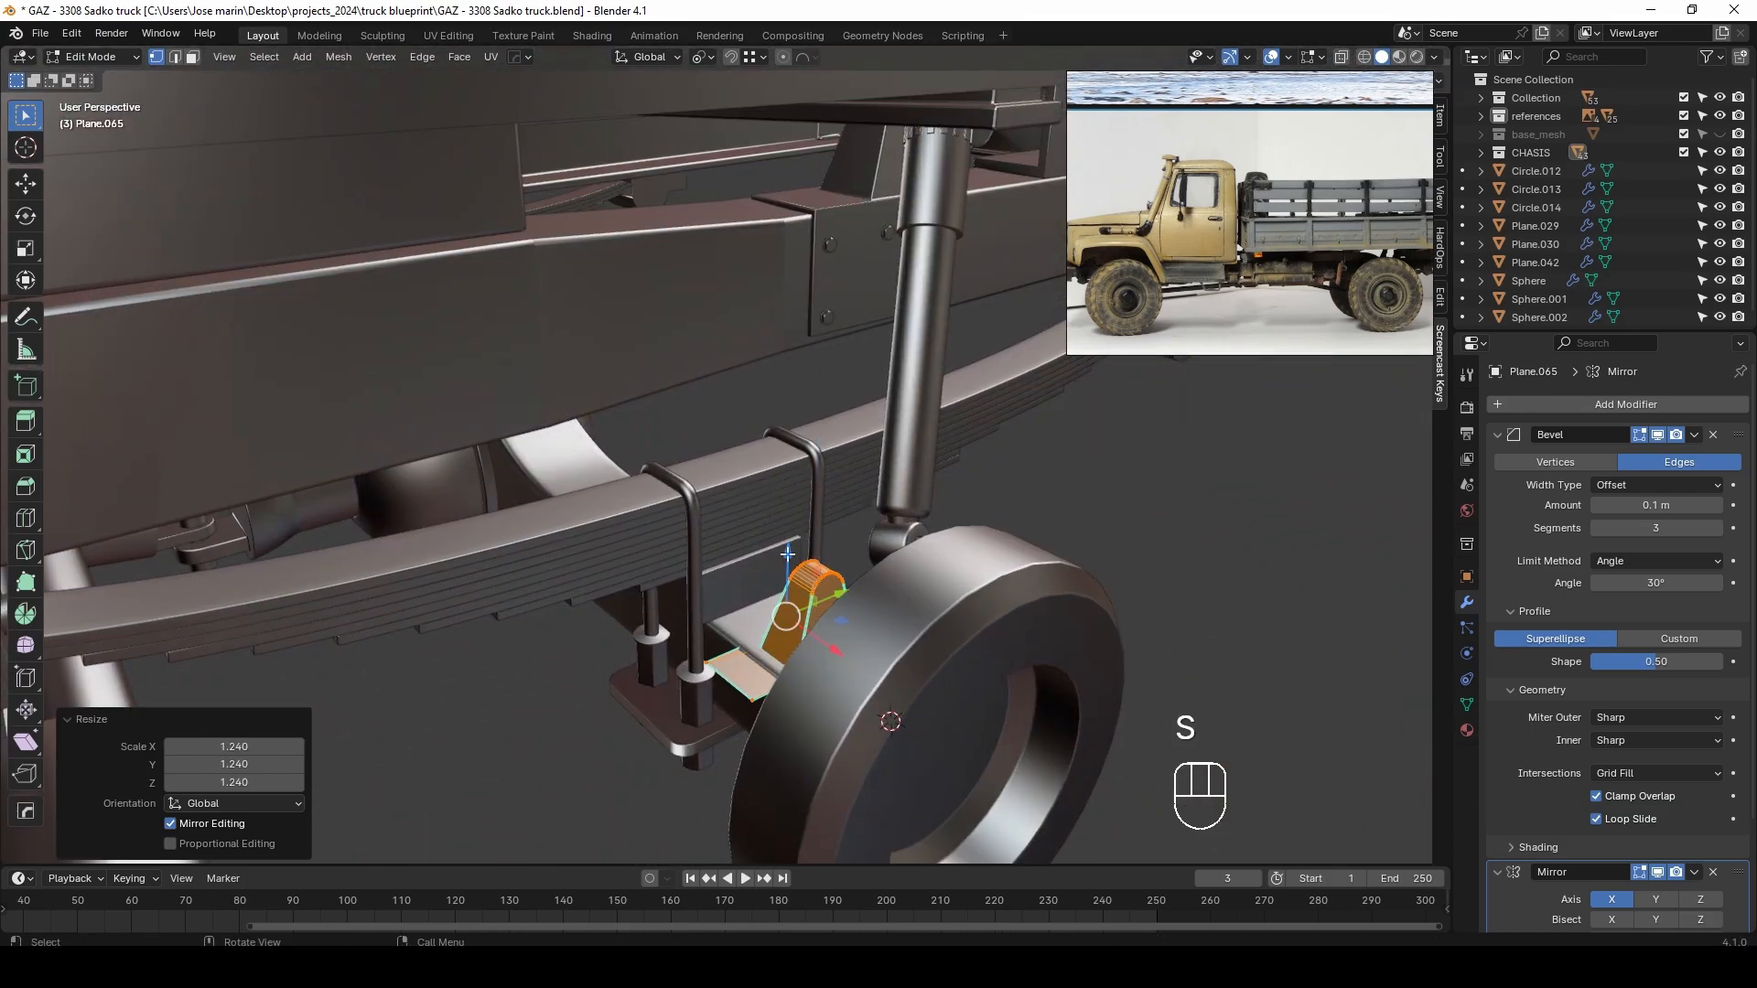
left_click_drag(791, 533, 792, 531, "shift")
scroll(805, 540, "down", 3)
key("Tab")
Isolate the shock absorber, bracket, axle housing, U-bolts and wheel hub in local view
middle_click_drag(823, 535, 893, 510)
left_click(866, 485, "shift")
left_click(862, 495, "shift")
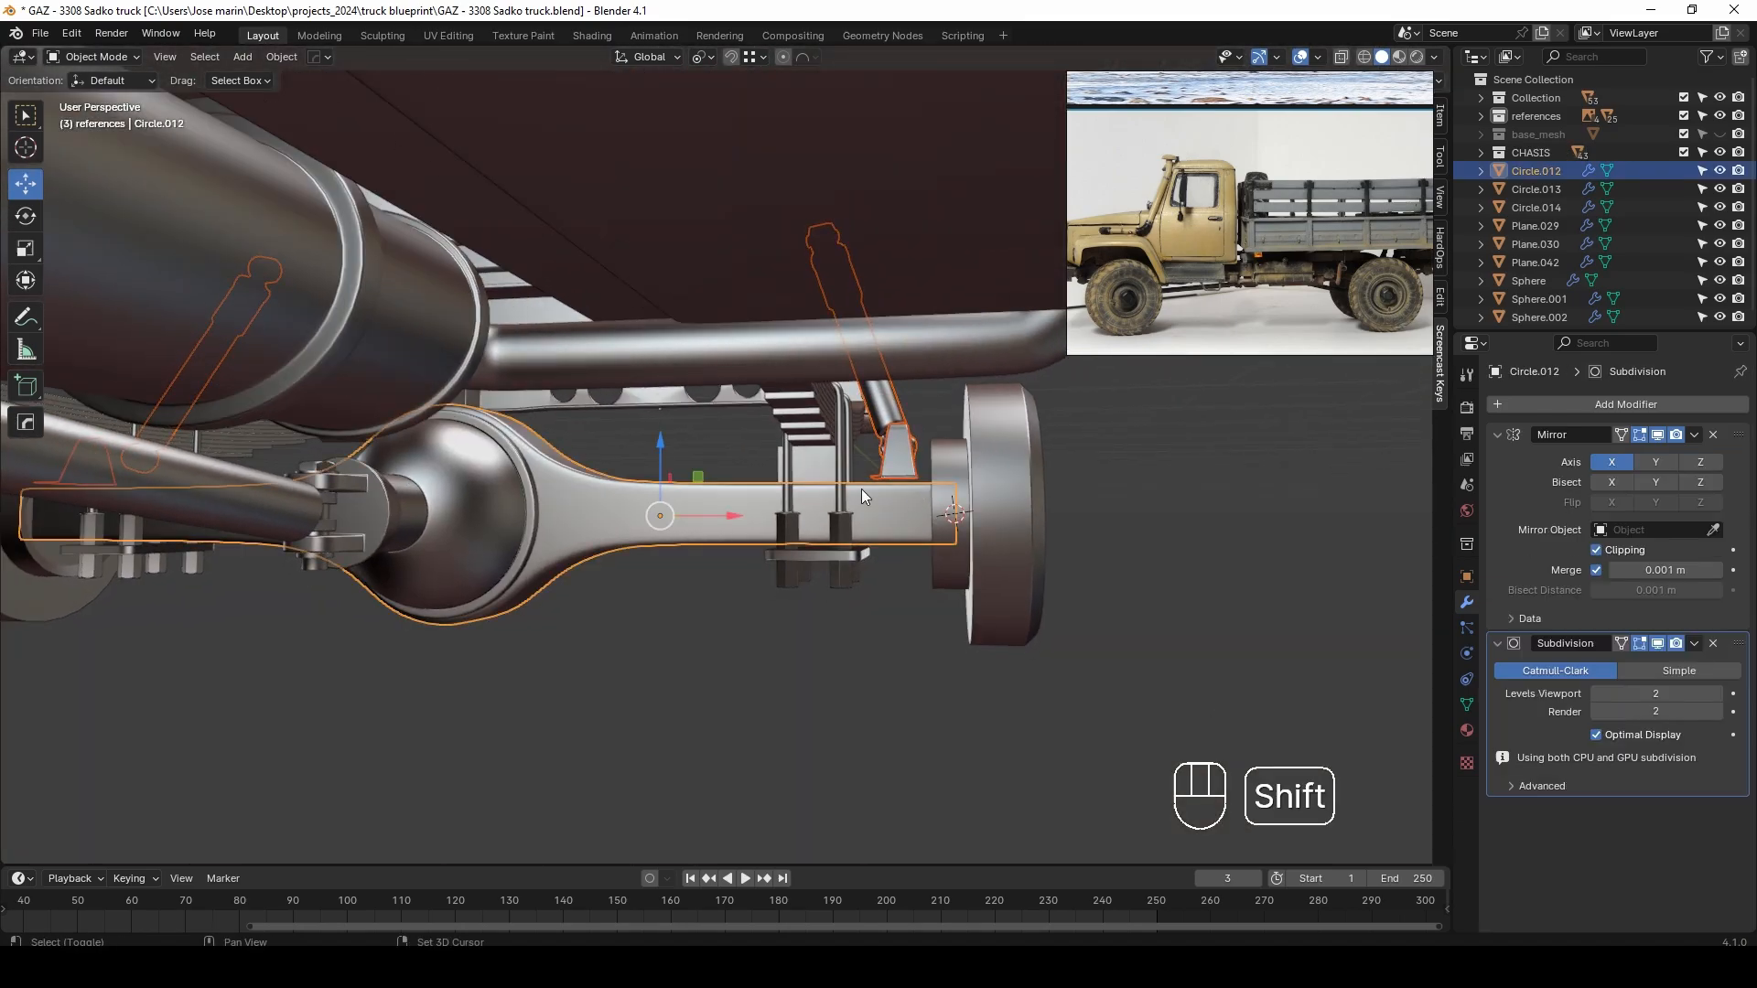
left_click(844, 442, "shift")
left_click(942, 460, "shift")
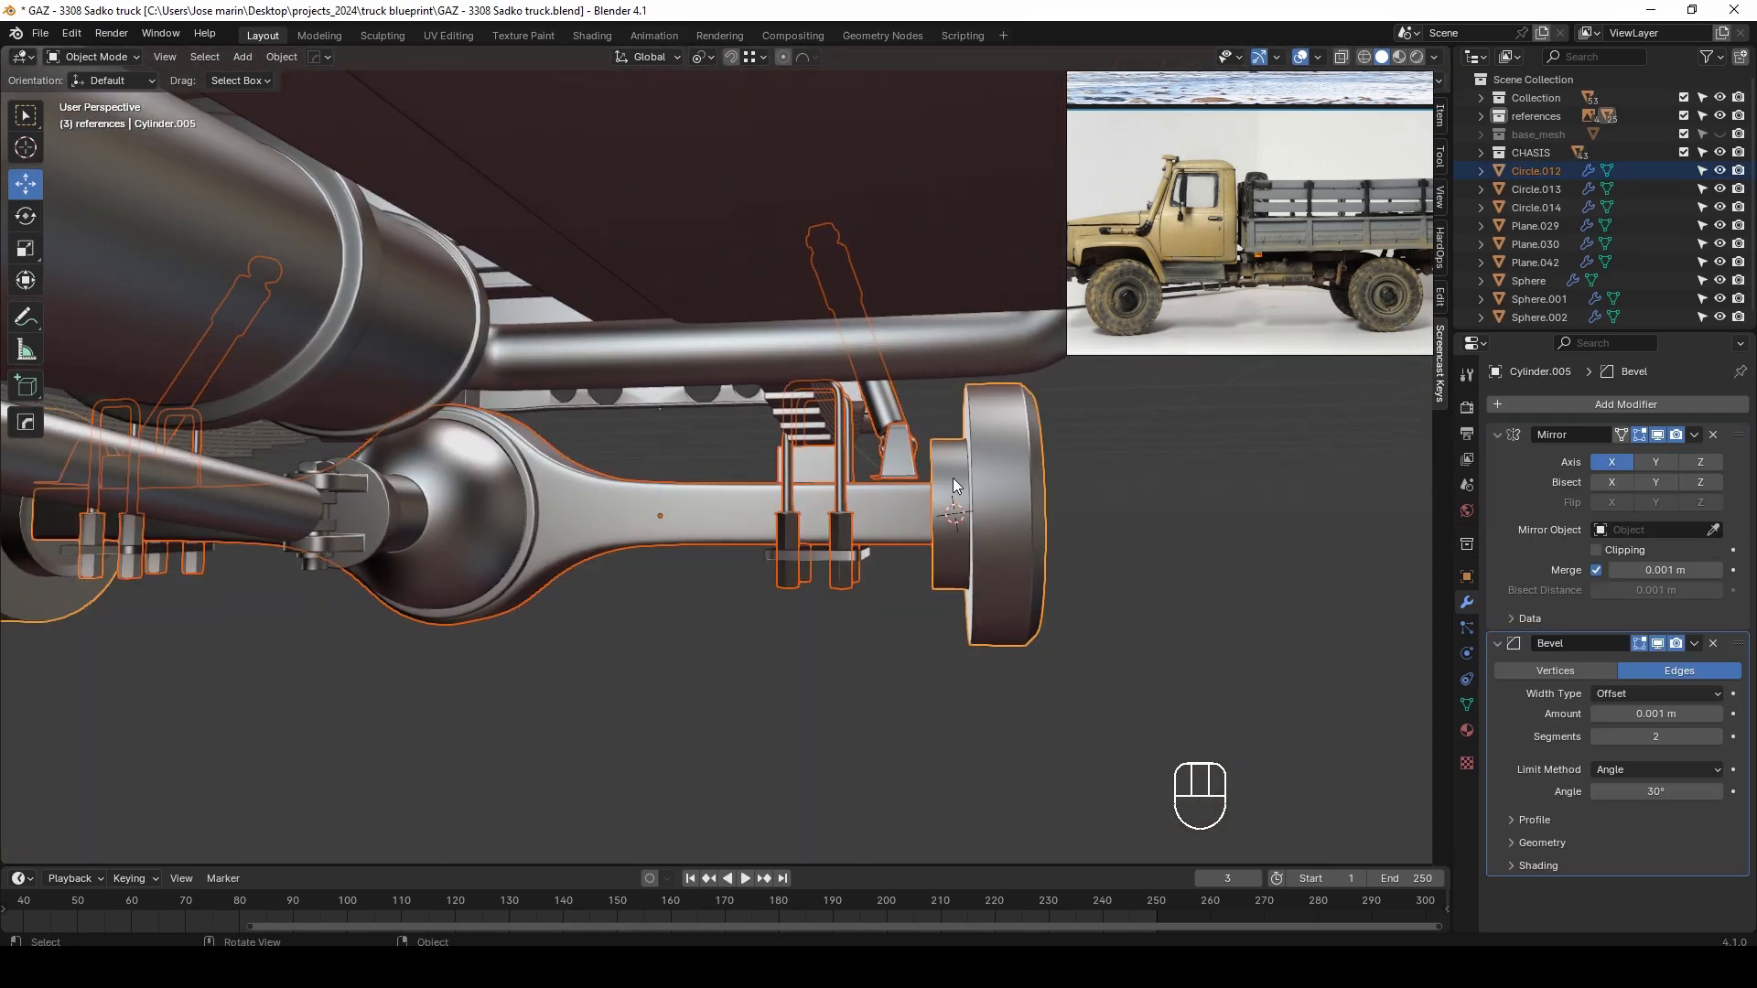
key("KP_Divide")
Set the lower bracket's origin to its geometry, rescale it and shift it about 0.046 m along Y on the axle
middle_click_drag(961, 463, 686, 724)
left_click(768, 625)
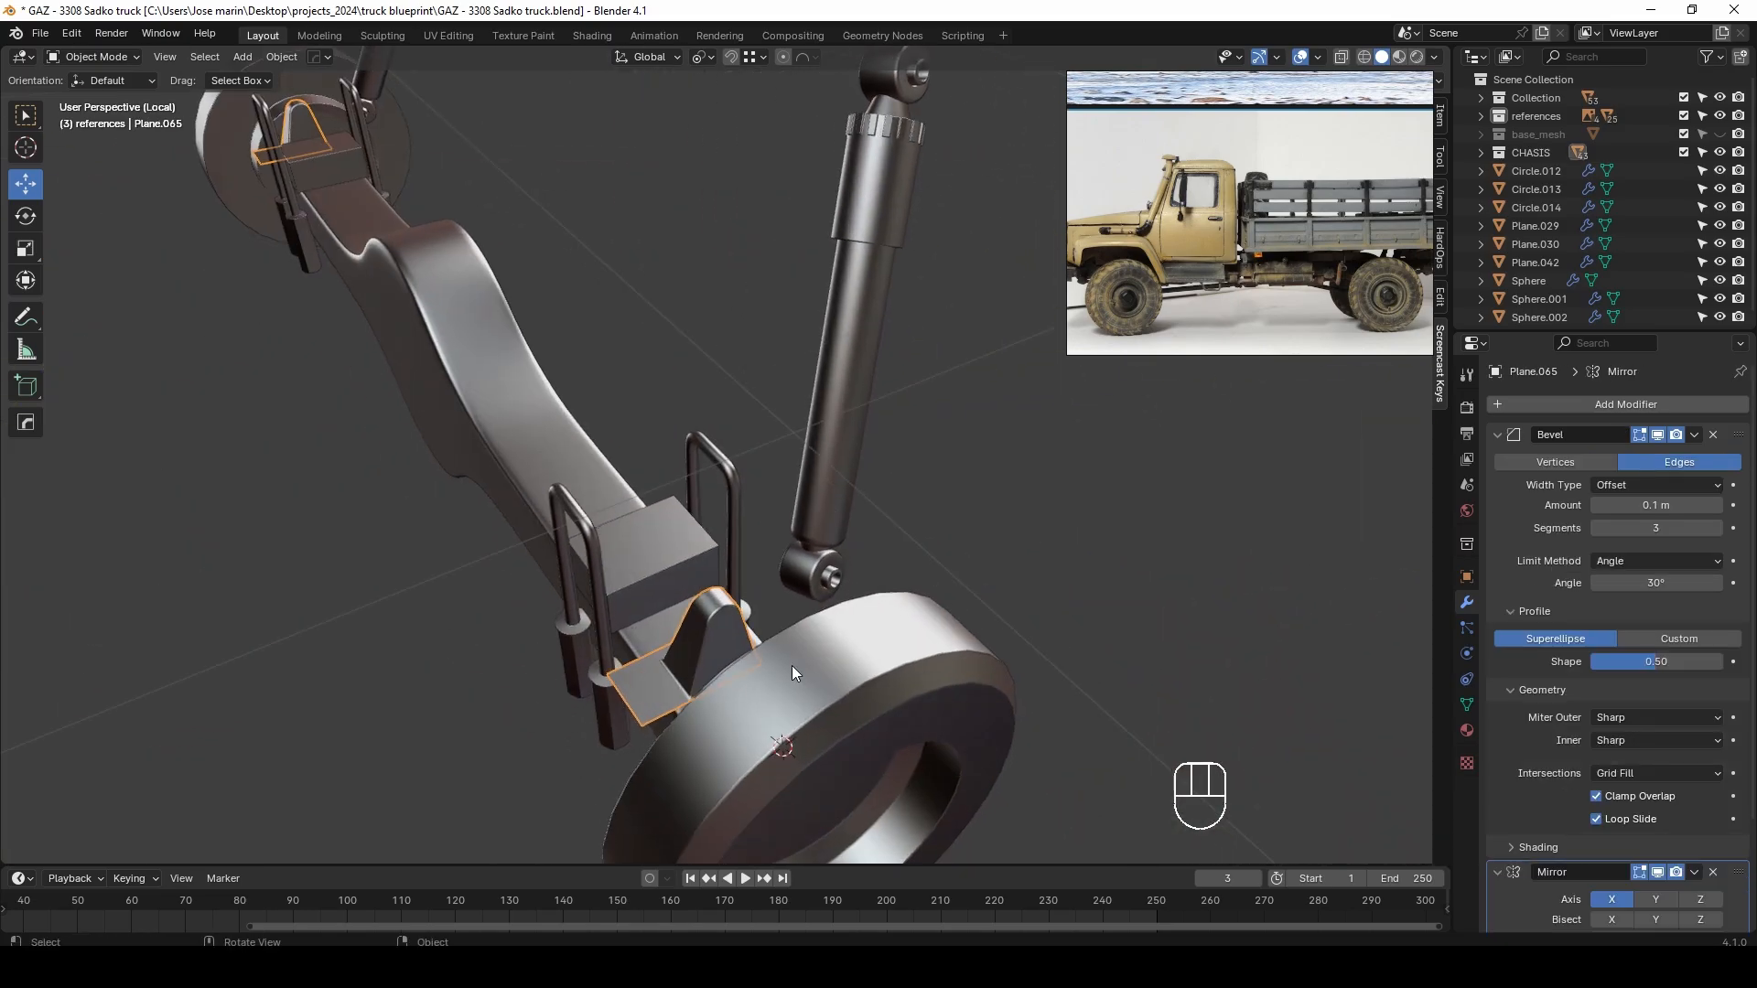
middle_click_drag(792, 666, 834, 571)
key("s")
right_click(848, 558)
mouse_move(866, 628)
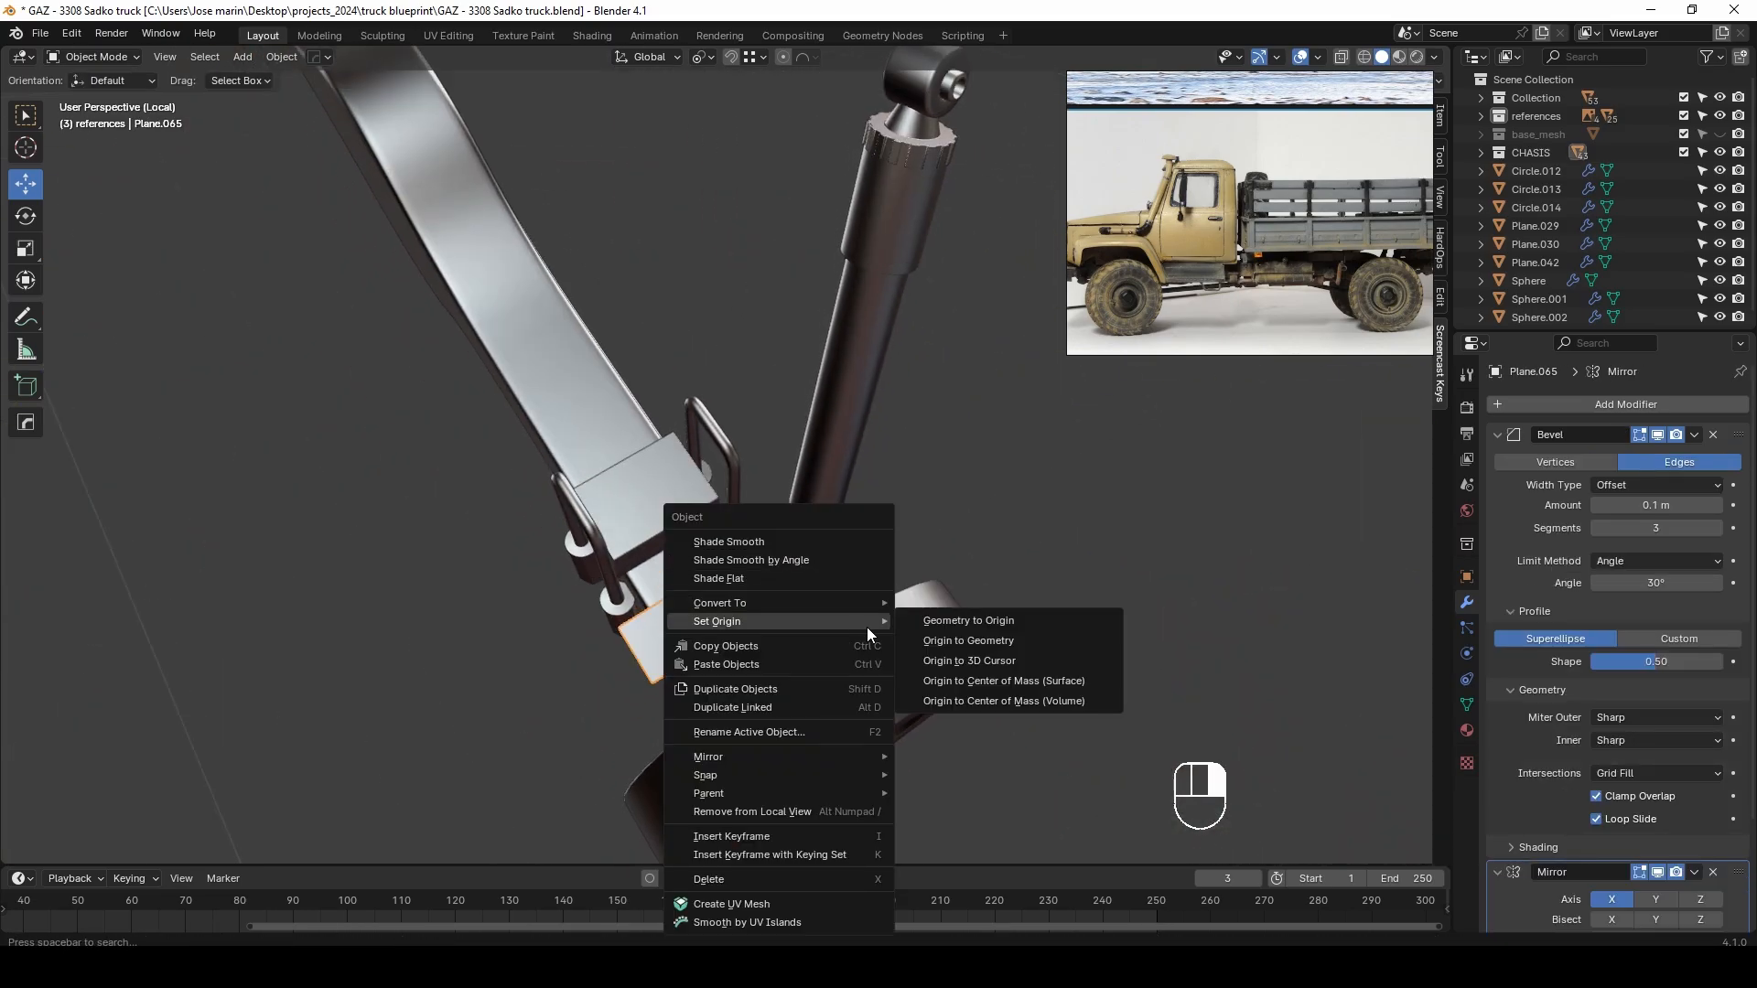
left_click(1043, 640)
key("s")
left_click(924, 476)
middle_click_drag(758, 587, 702, 547)
left_click(902, 631)
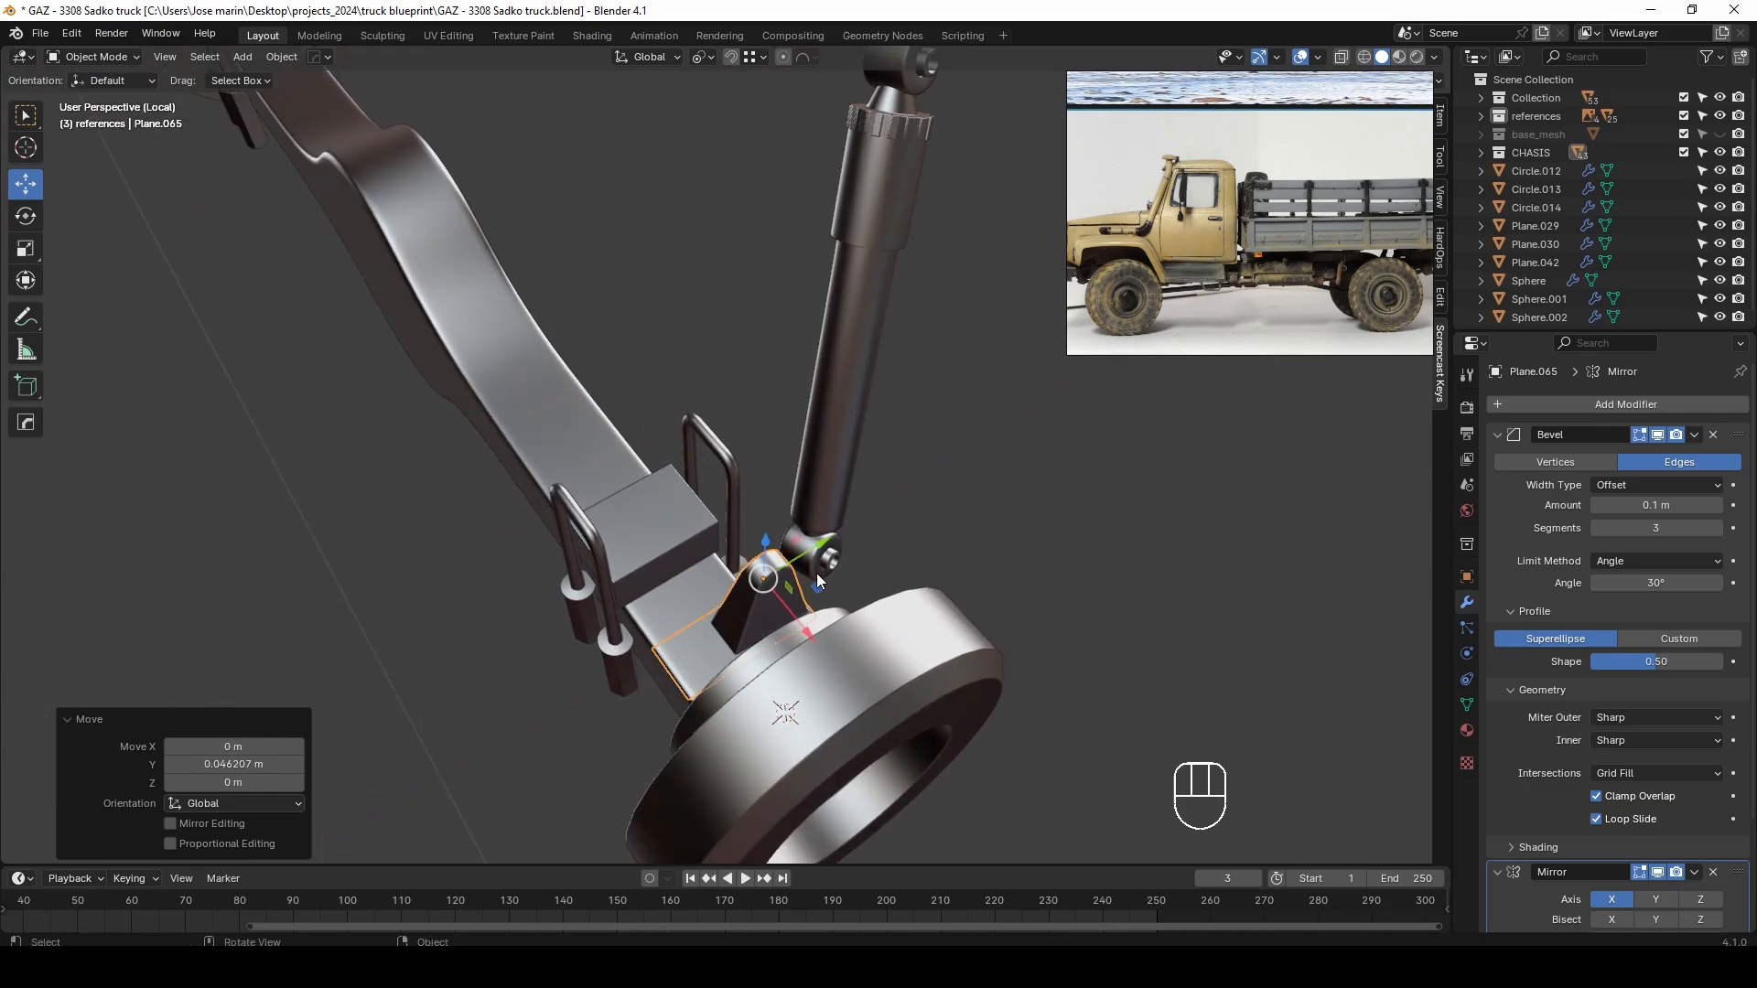
Move the bracket's rounded top about 0.045 m along Y towards the shock absorber's lower eye
key("Tab")
middle_click_drag(816, 576, 860, 627)
key("alt+z")
key("alt+z")
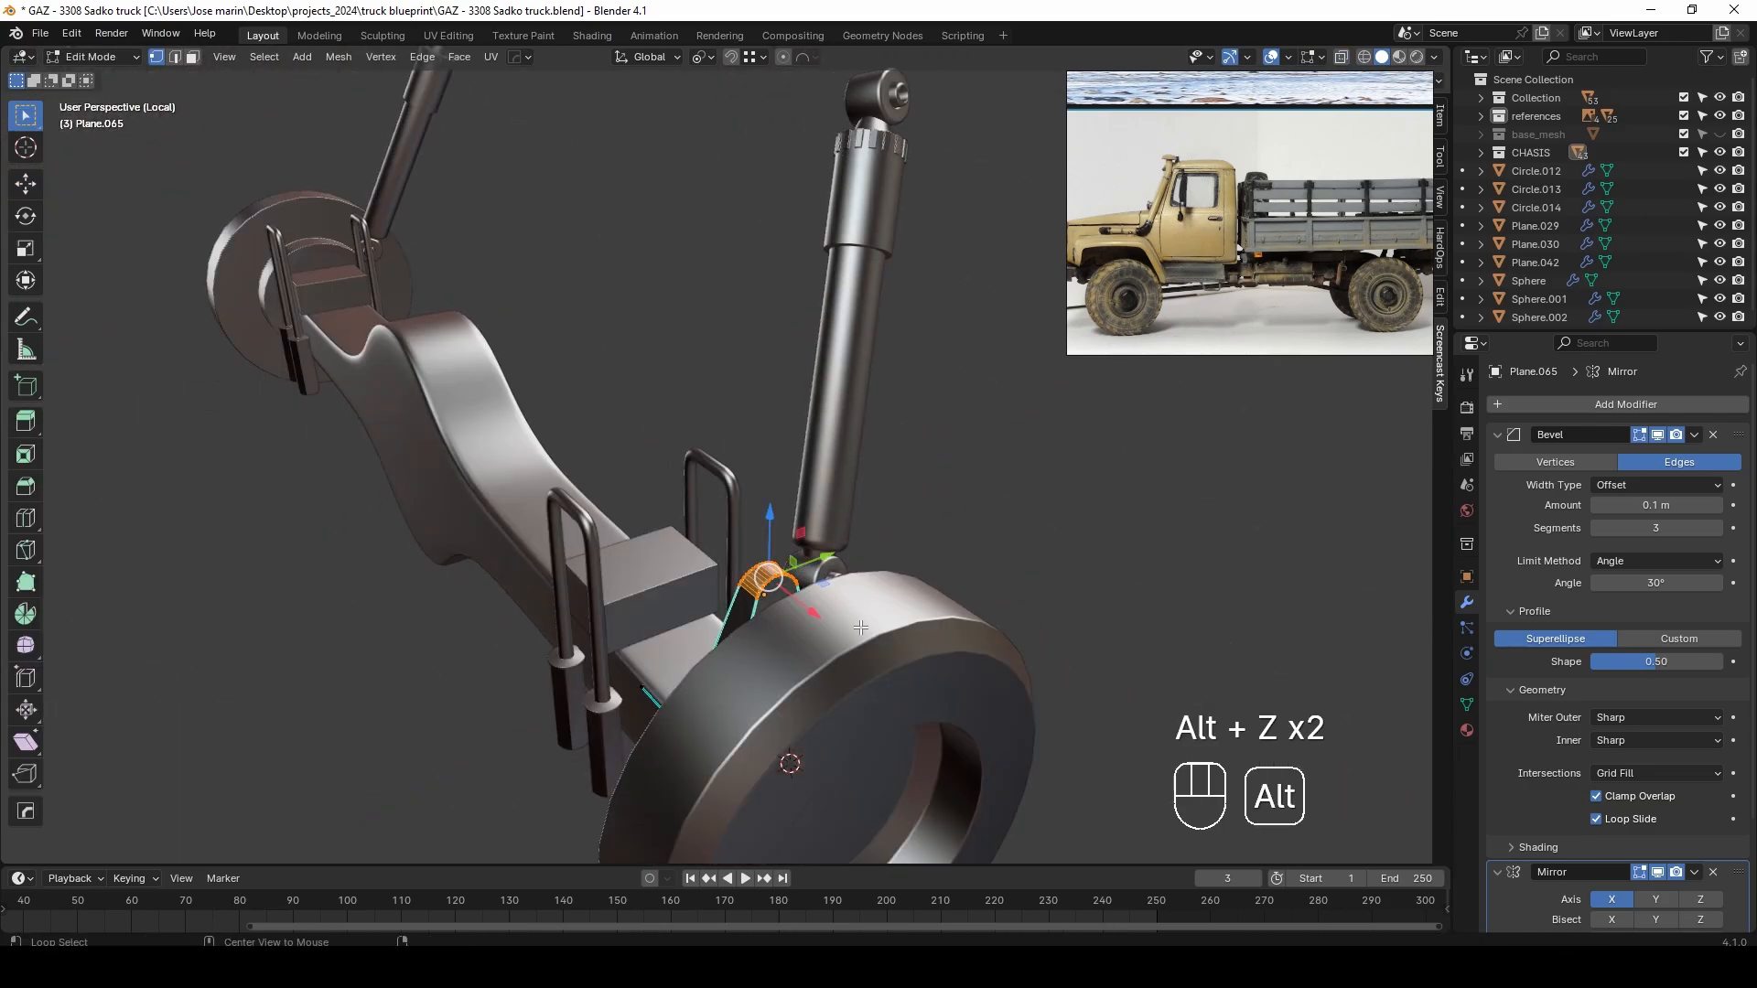
left_click(879, 548)
middle_click_drag(879, 547, 593, 588)
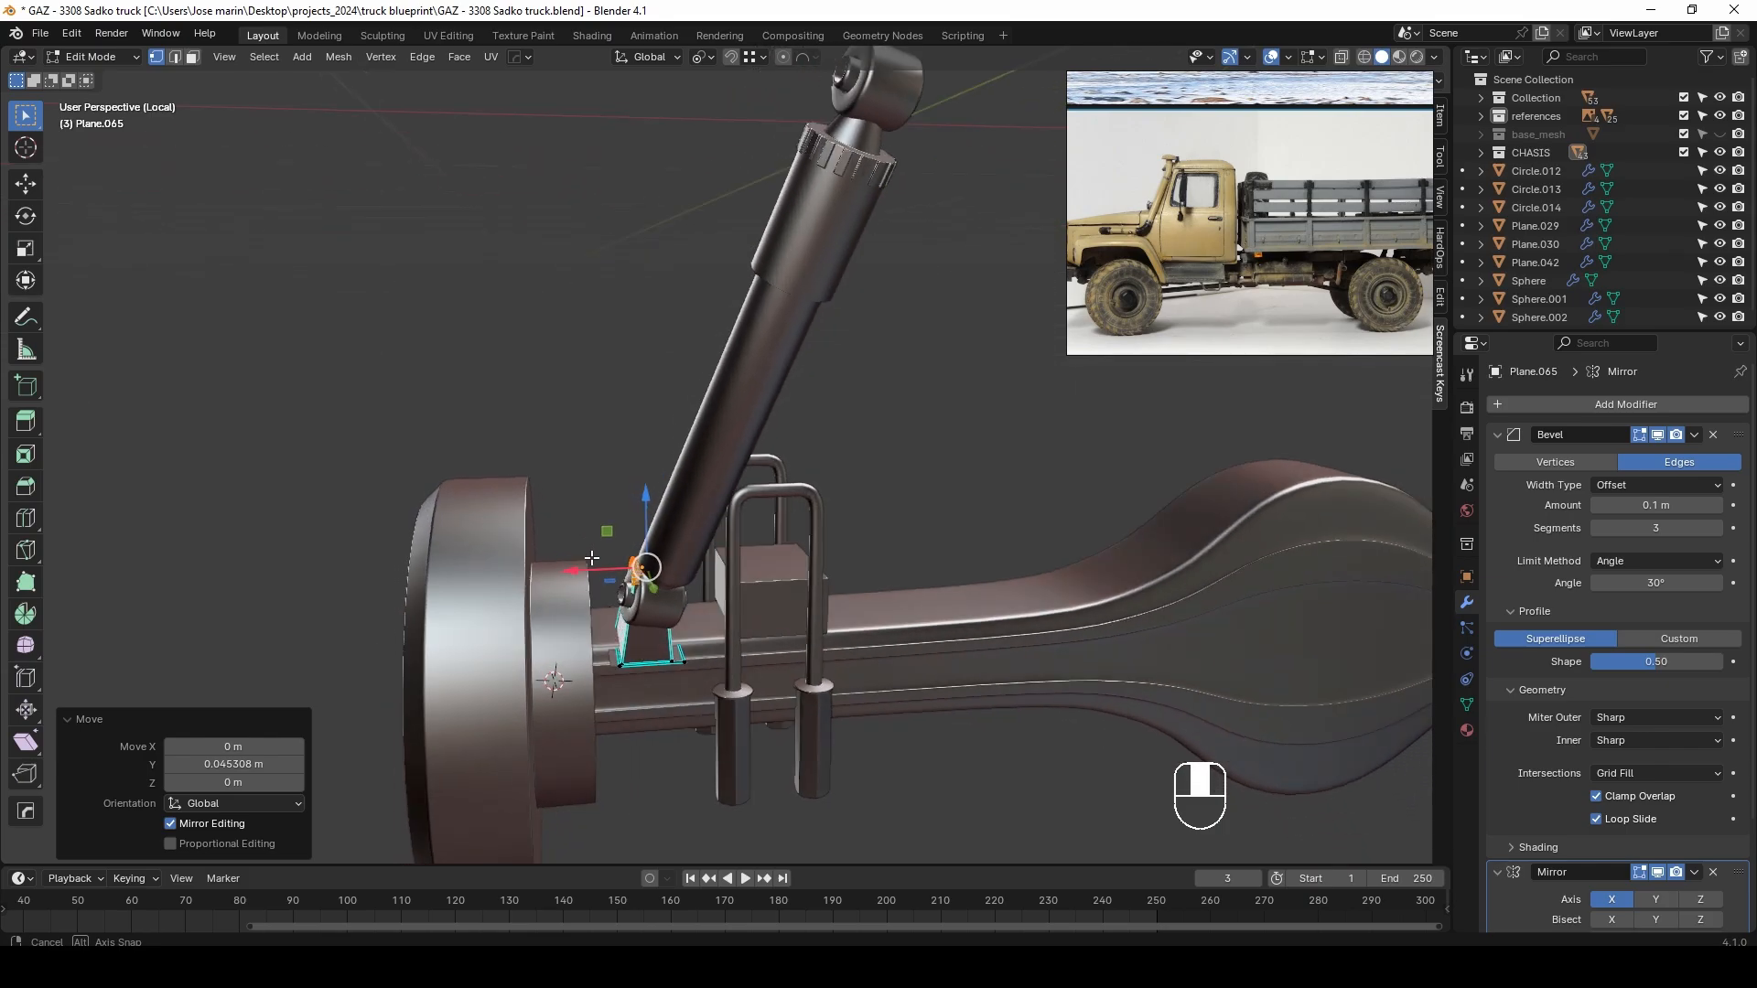
Remove the bracket's Mirror modifier and shift its entire mesh along X towards the U-bolts
key("a")
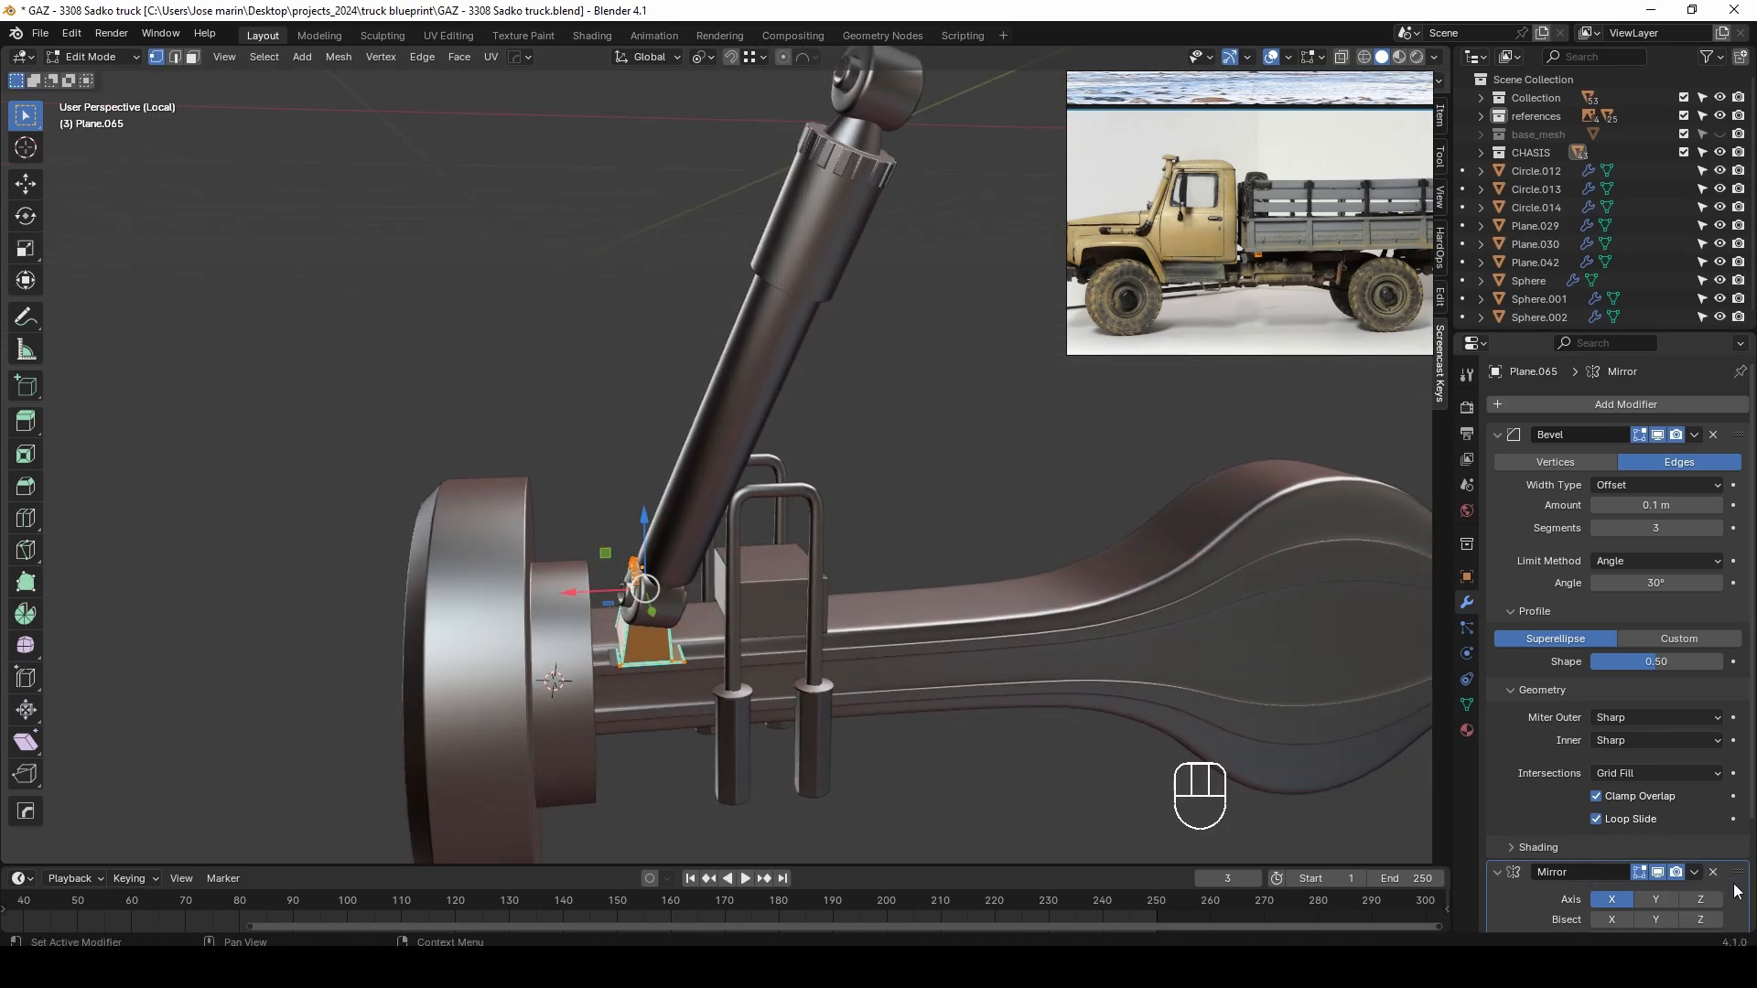
middle_click_drag(641, 594, 619, 585)
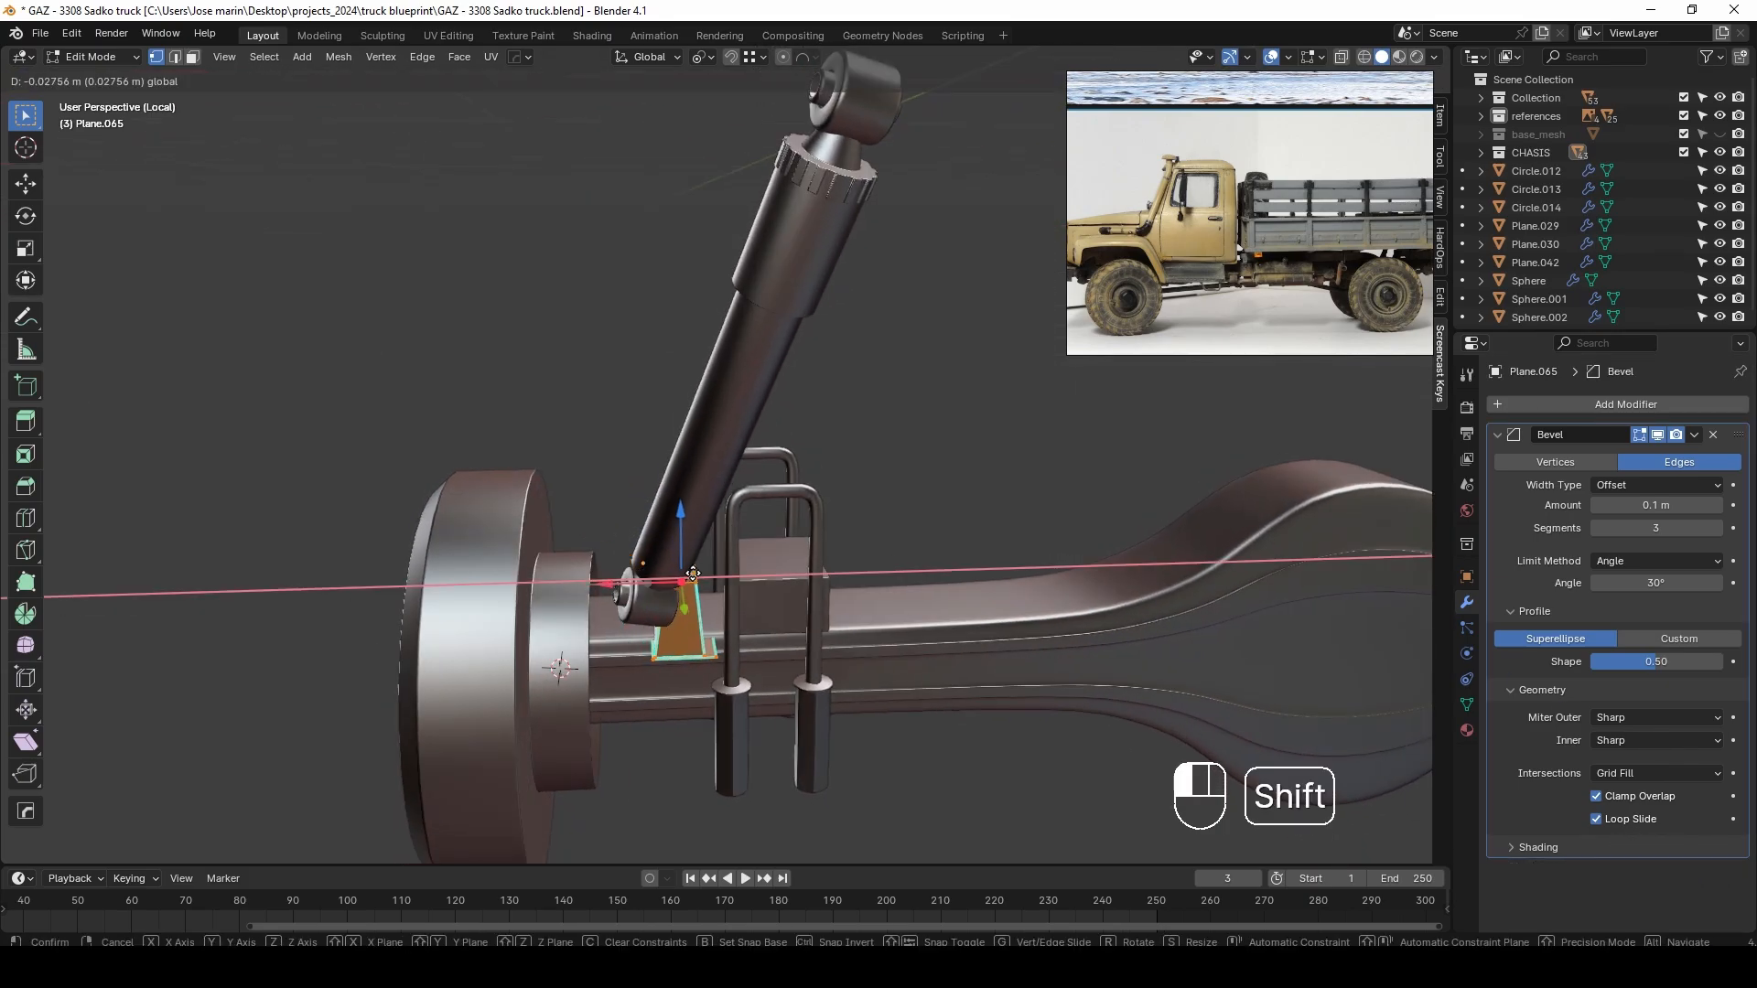
left_click(744, 576)
Lower the bracket's rounded top vertices about 0.019 m along Z to match the shock absorber's eye
middle_click_drag(744, 576, 990, 509)
key("alt+z")
middle_click_drag(797, 592, 718, 545)
left_click_drag(672, 457, 862, 604)
left_click_drag(782, 499, 783, 513)
key("alt+z")
middle_click_drag(784, 513, 882, 599)
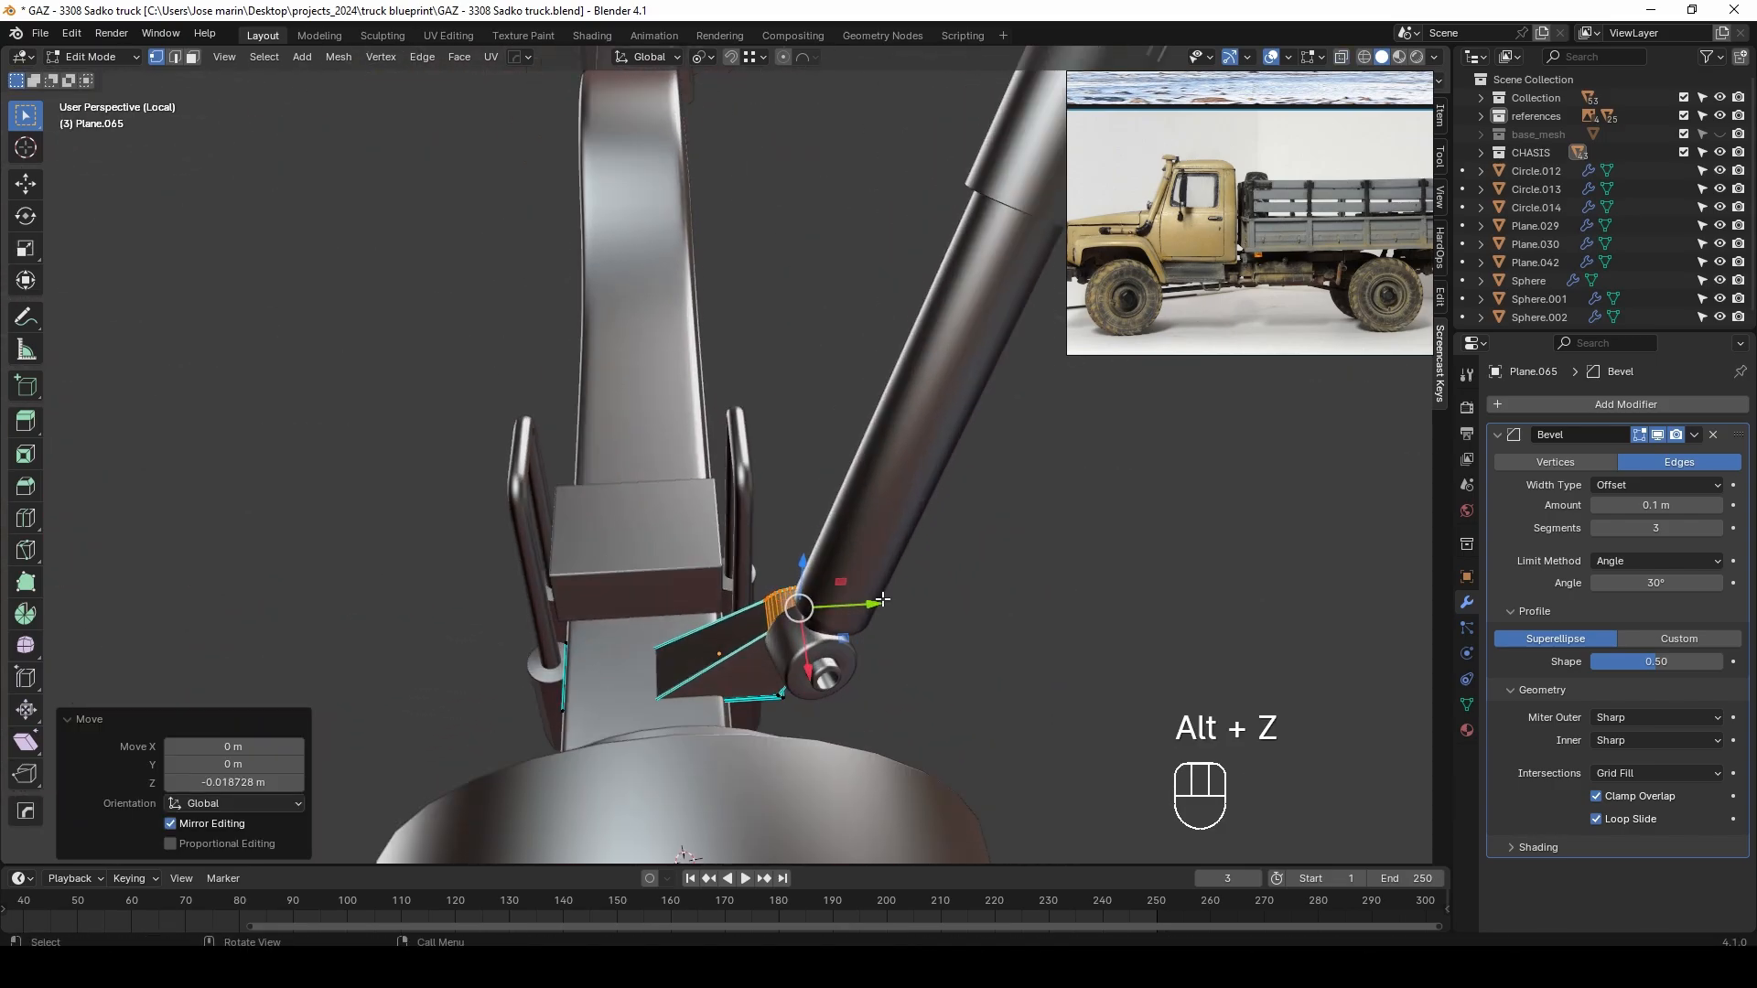
Adjust the bracket top along Y, and raise the whole bracket mesh slightly along Z above the axle
left_click_drag(867, 605, 864, 604, "shift")
key("a")
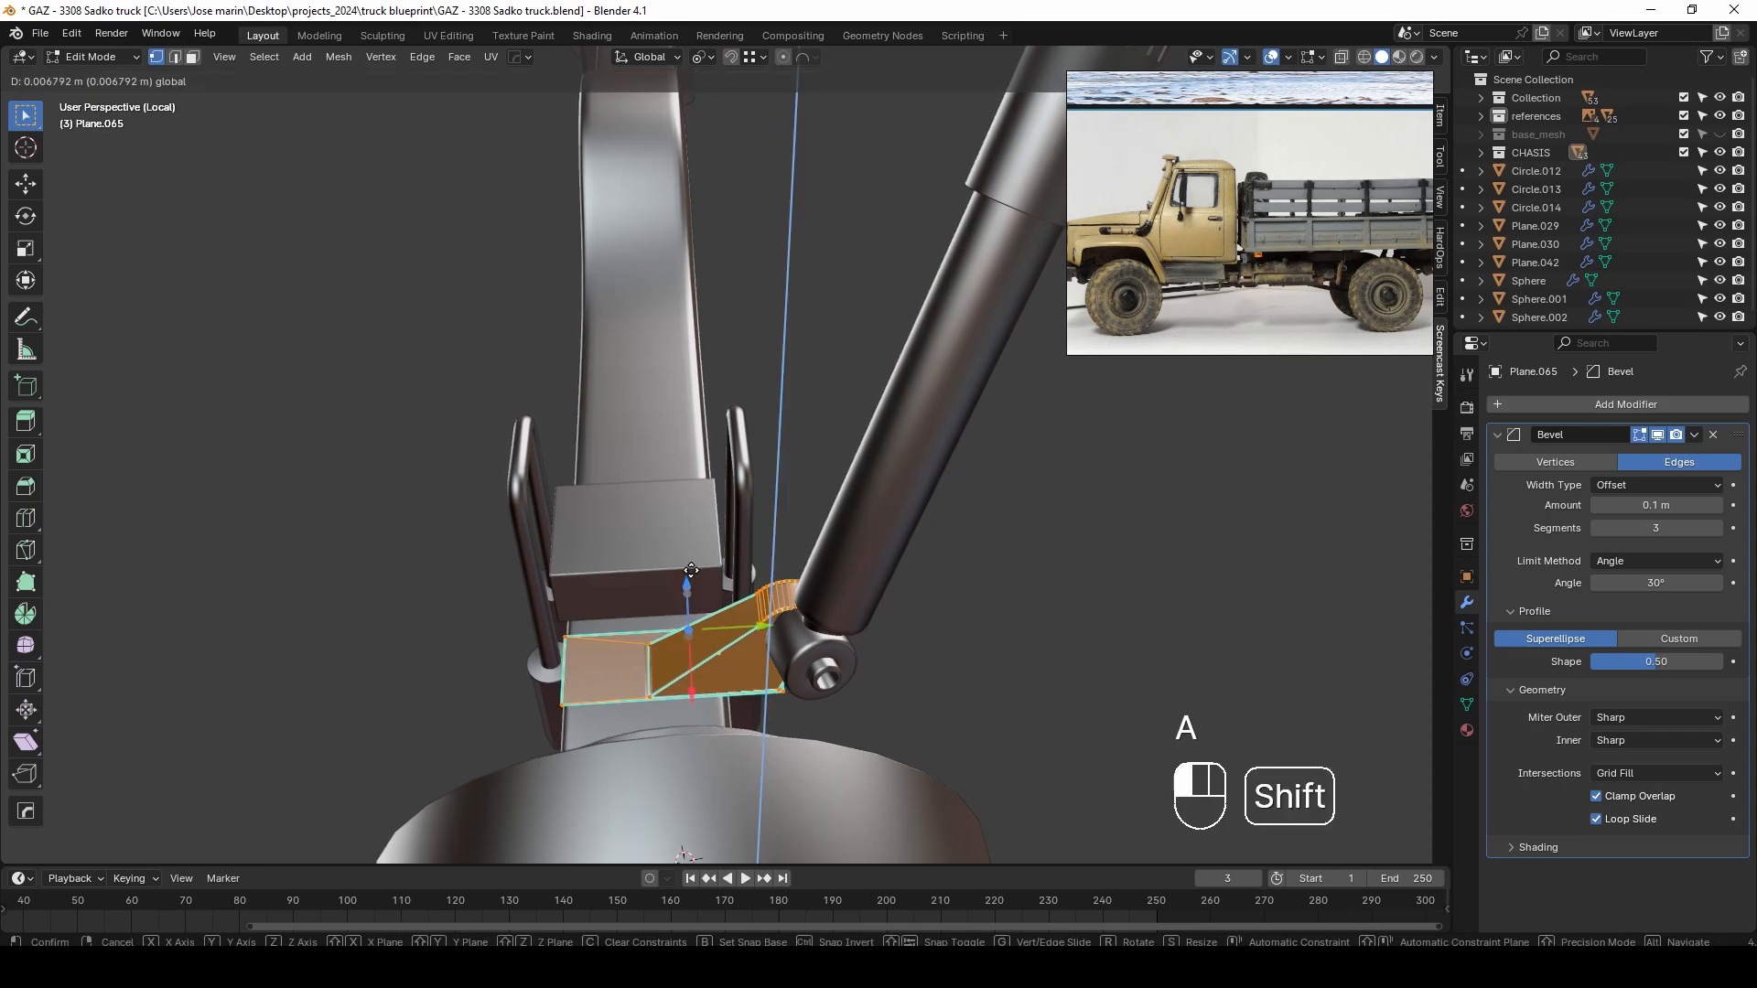
left_click_drag(722, 537, 722, 539, "shift")
Align the vertices on one side of the bracket by scaling them to 0 along X
middle_click_drag(722, 540, 612, 672)
key("alt+z")
left_click_drag(655, 810, 703, 742)
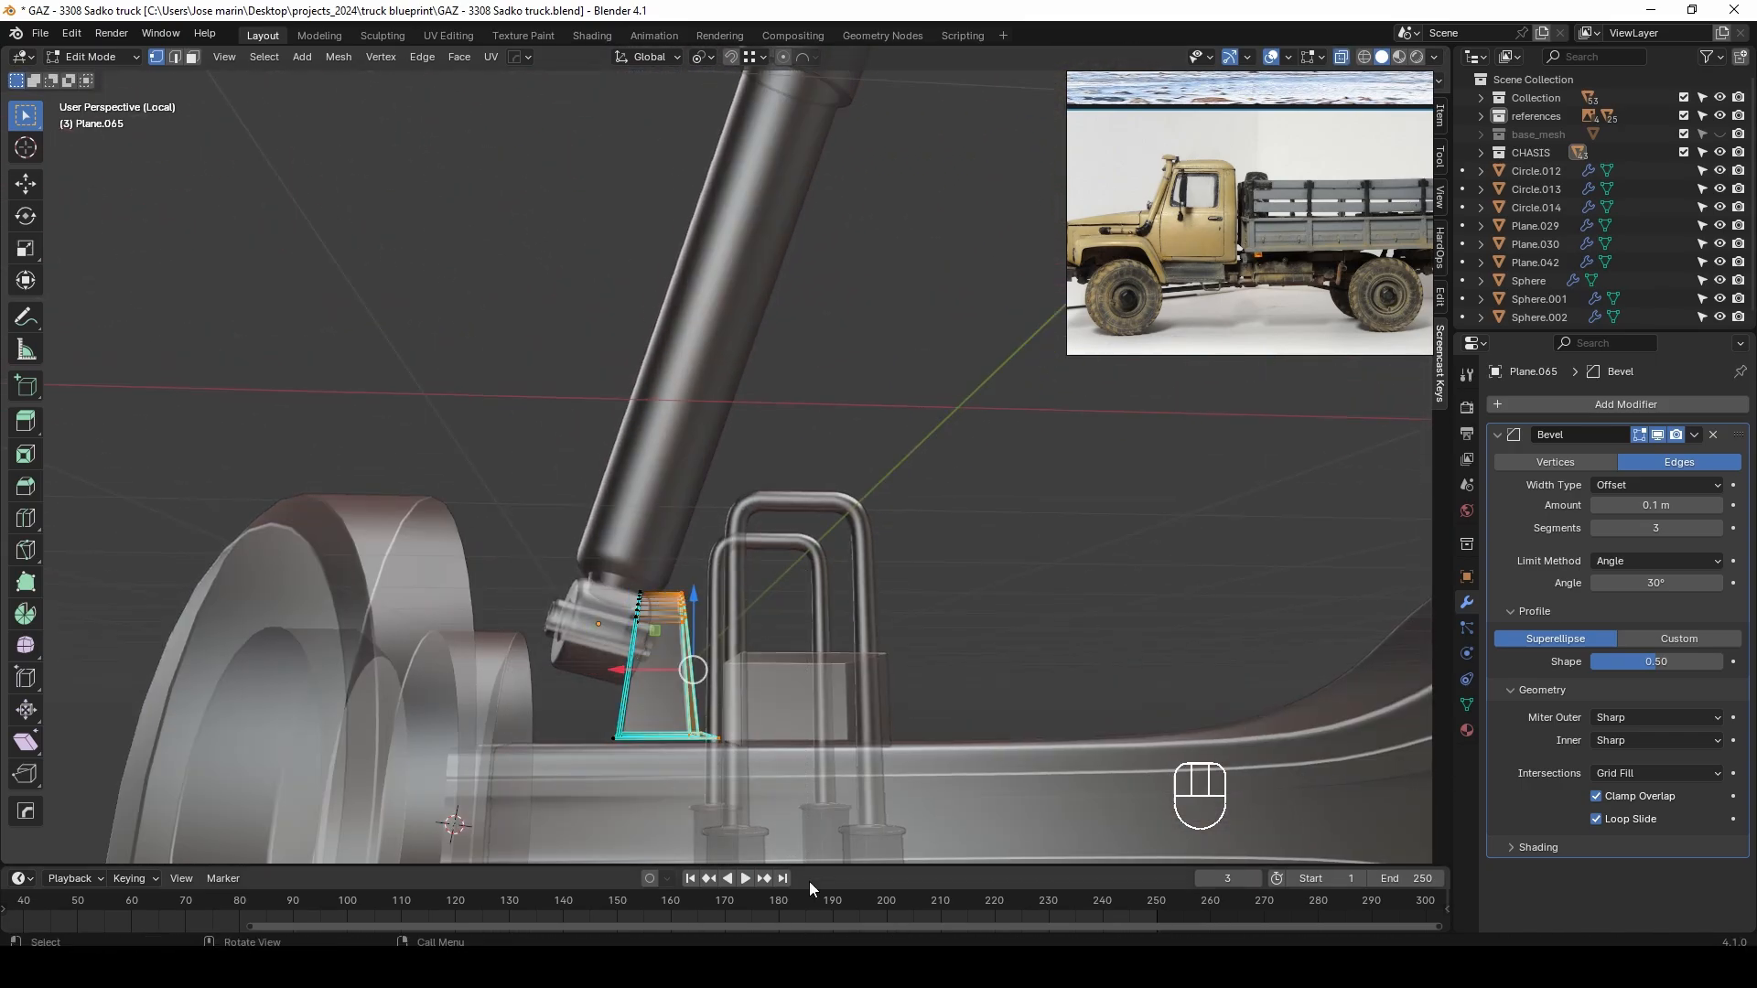
middle_click_drag(787, 823, 721, 737)
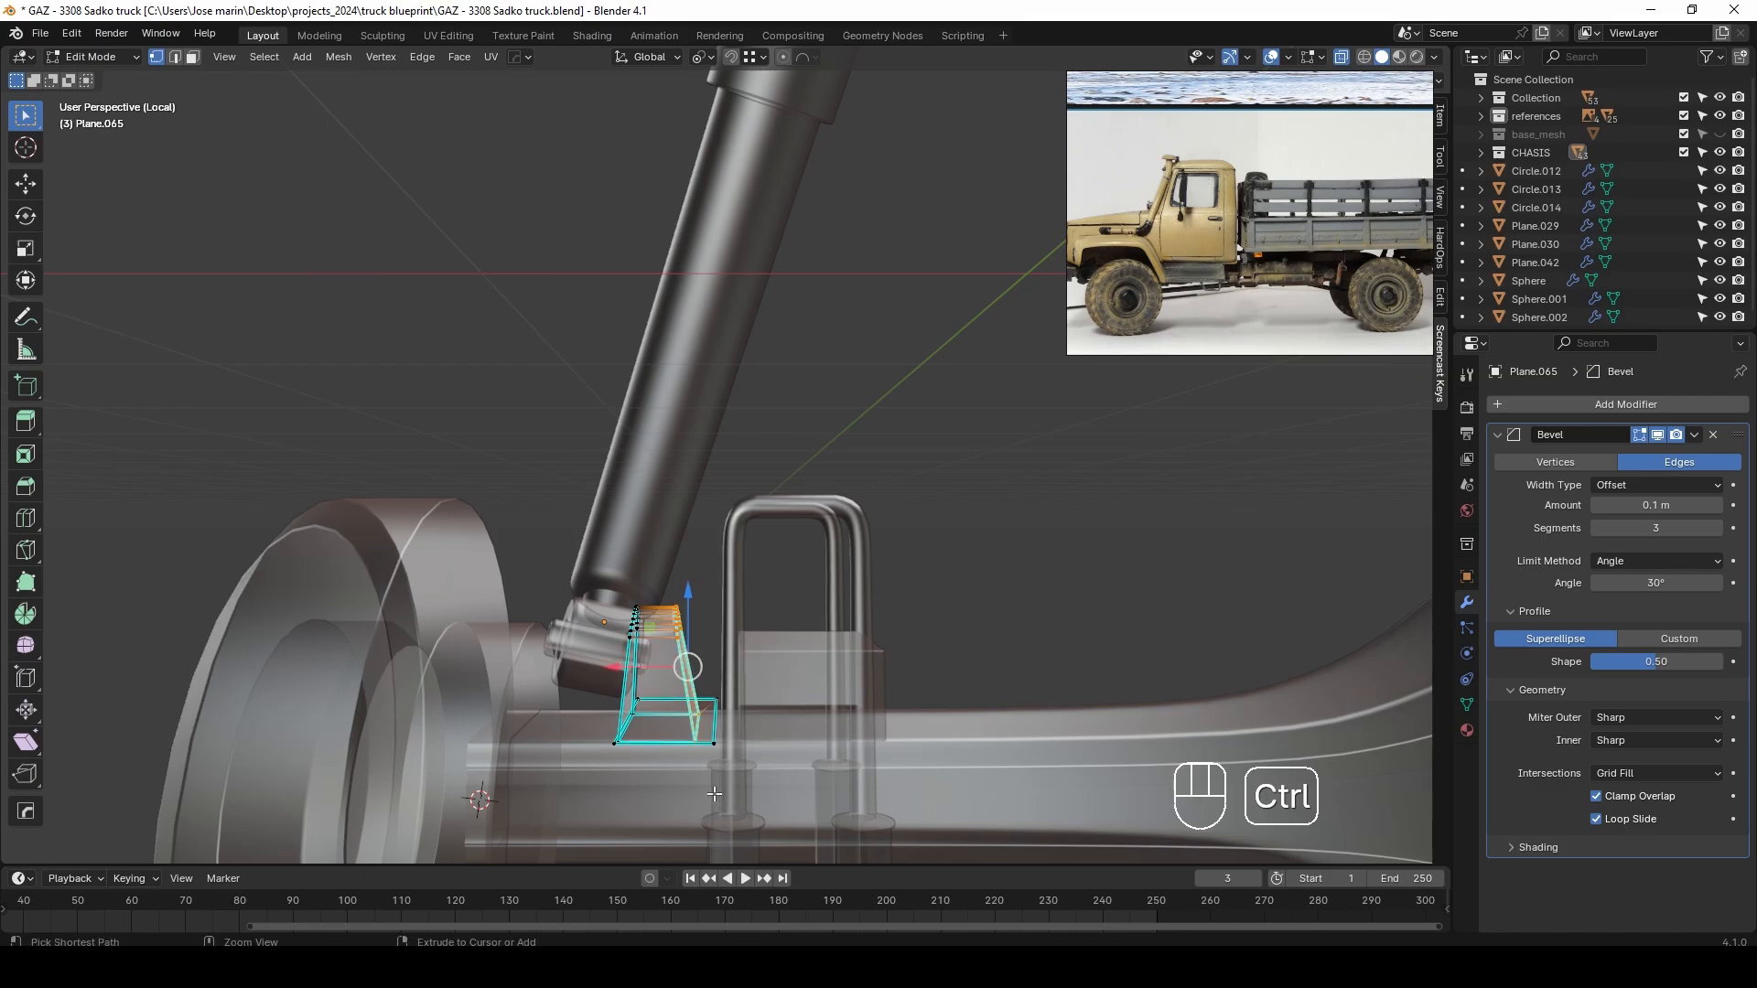
left_click(785, 627)
key("alt+z")
middle_click_drag(785, 627, 418, 705)
key("alt+z")
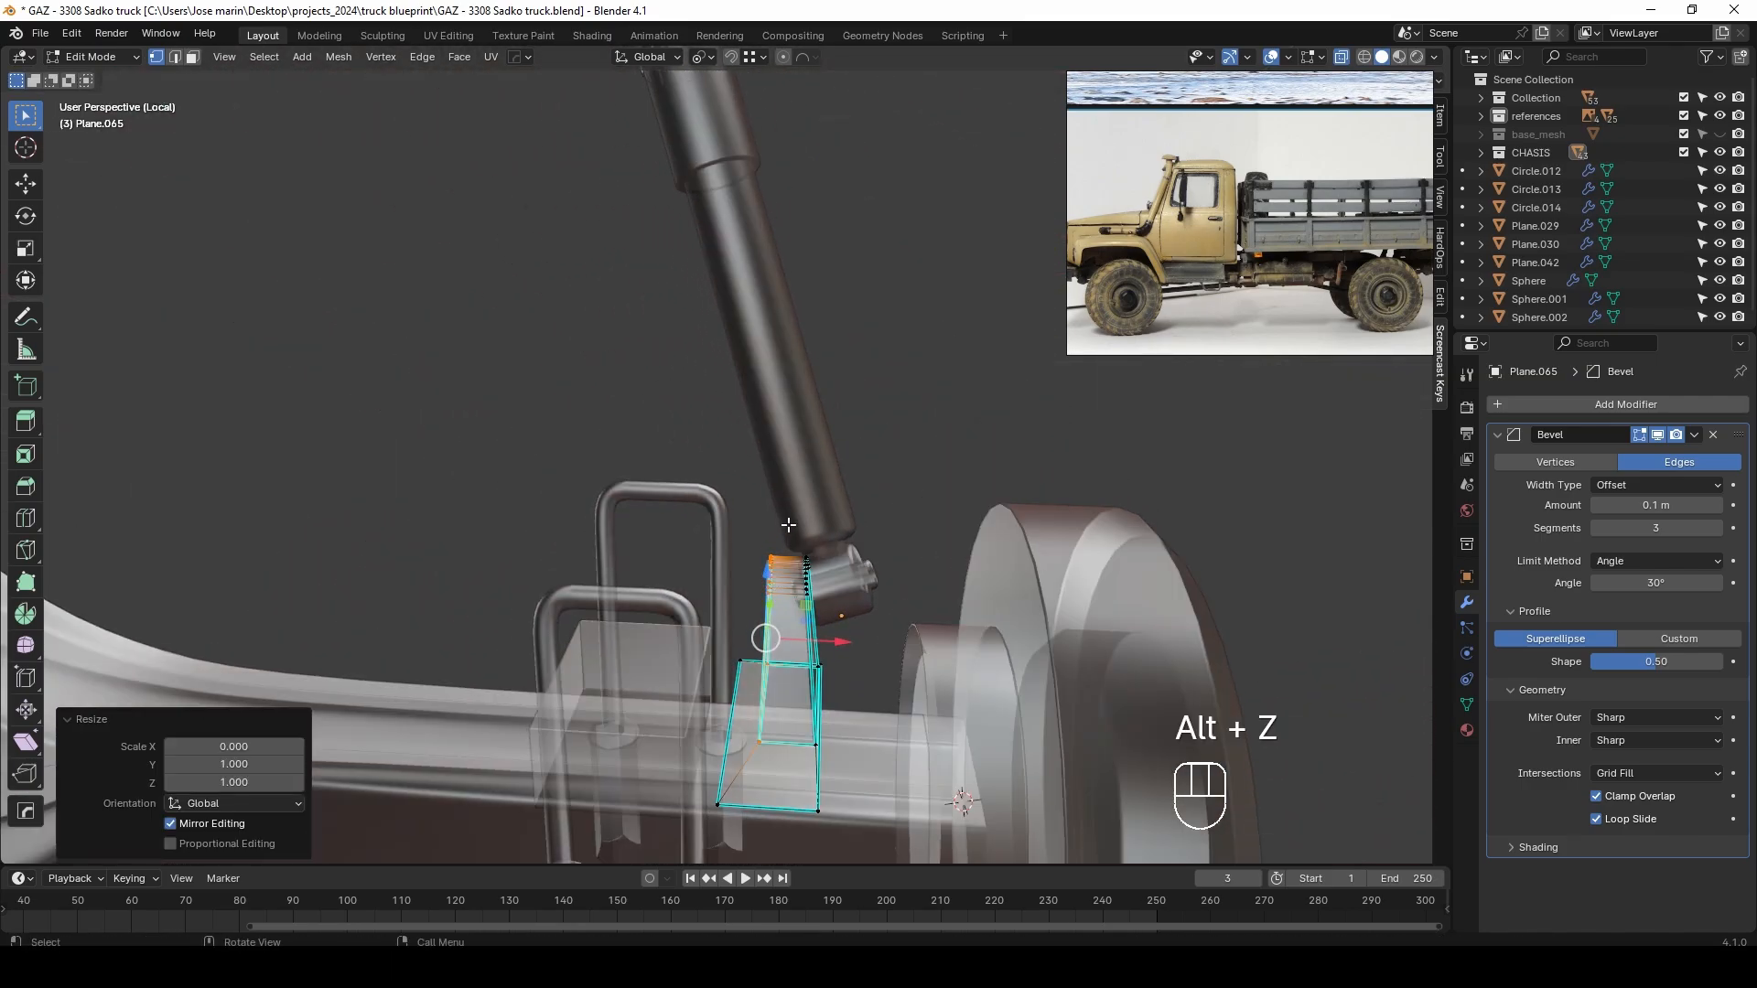
Adjust the bracket's upper side vertices along X in the top view
key("KP_7")
scroll(895, 381, "up", 1)
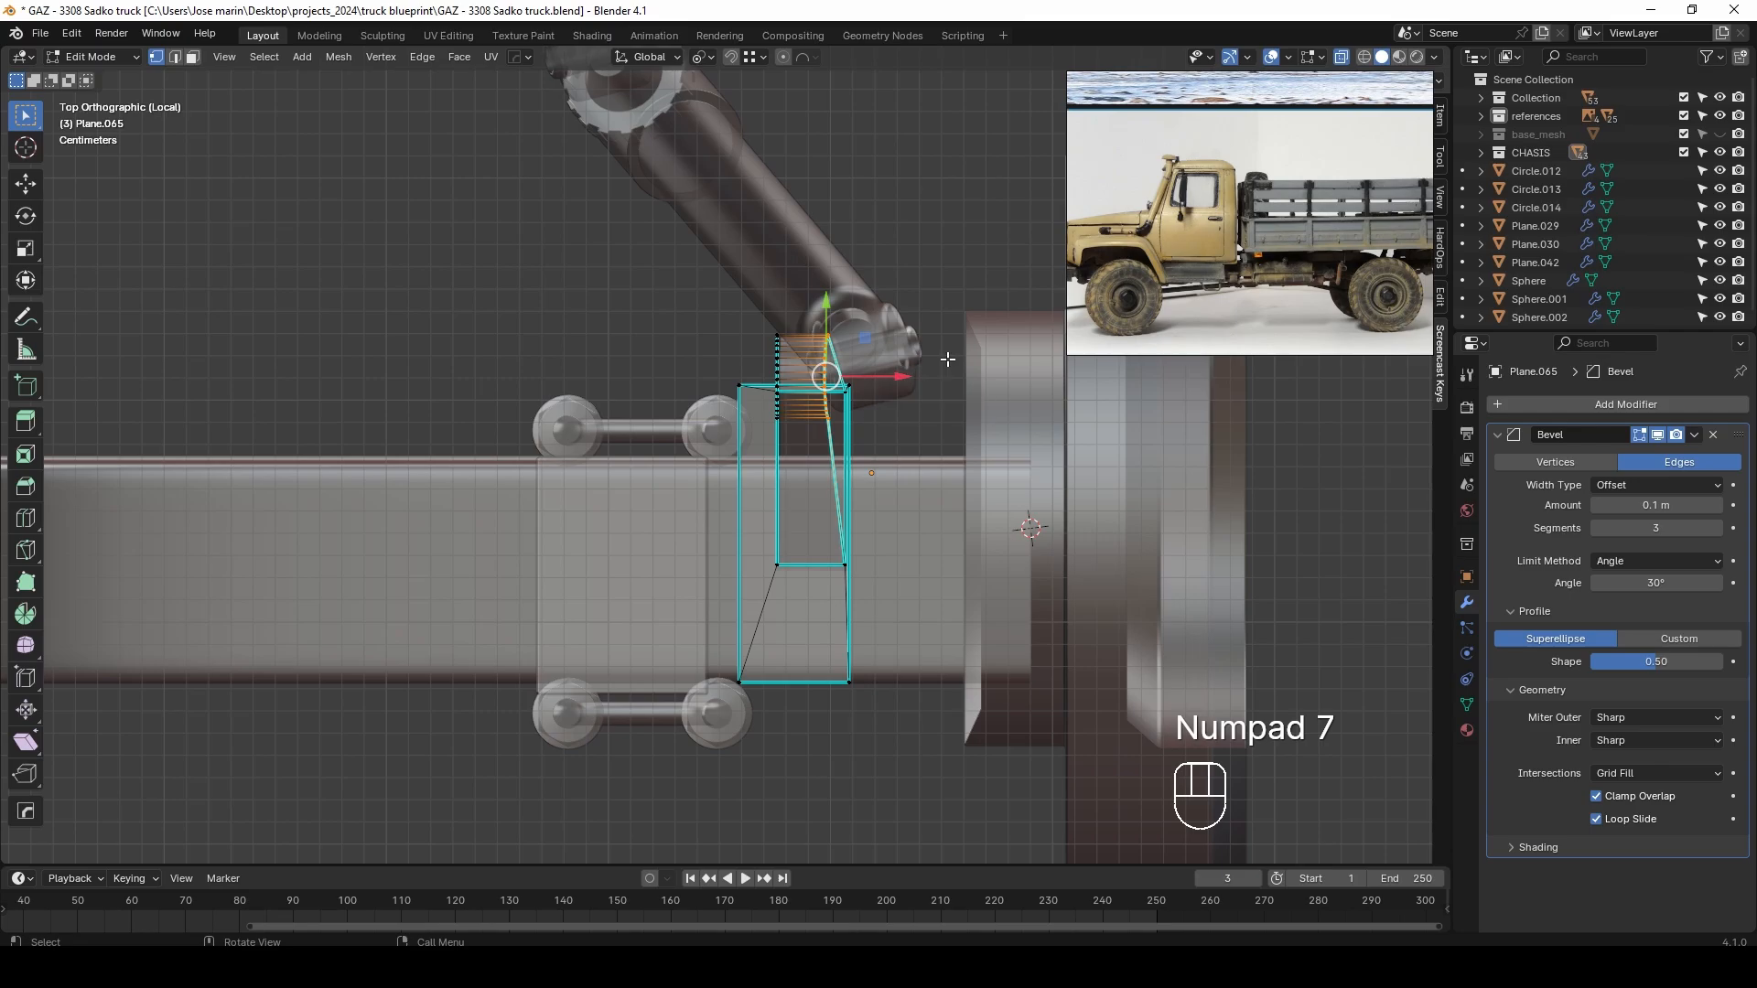
left_click(961, 325)
Dissolve the surplus edges on the bracket's mesh
key("alt+z")
middle_click_drag(961, 324, 744, 639)
key("2")
key("ctrl+x")
key("ctrl+x")
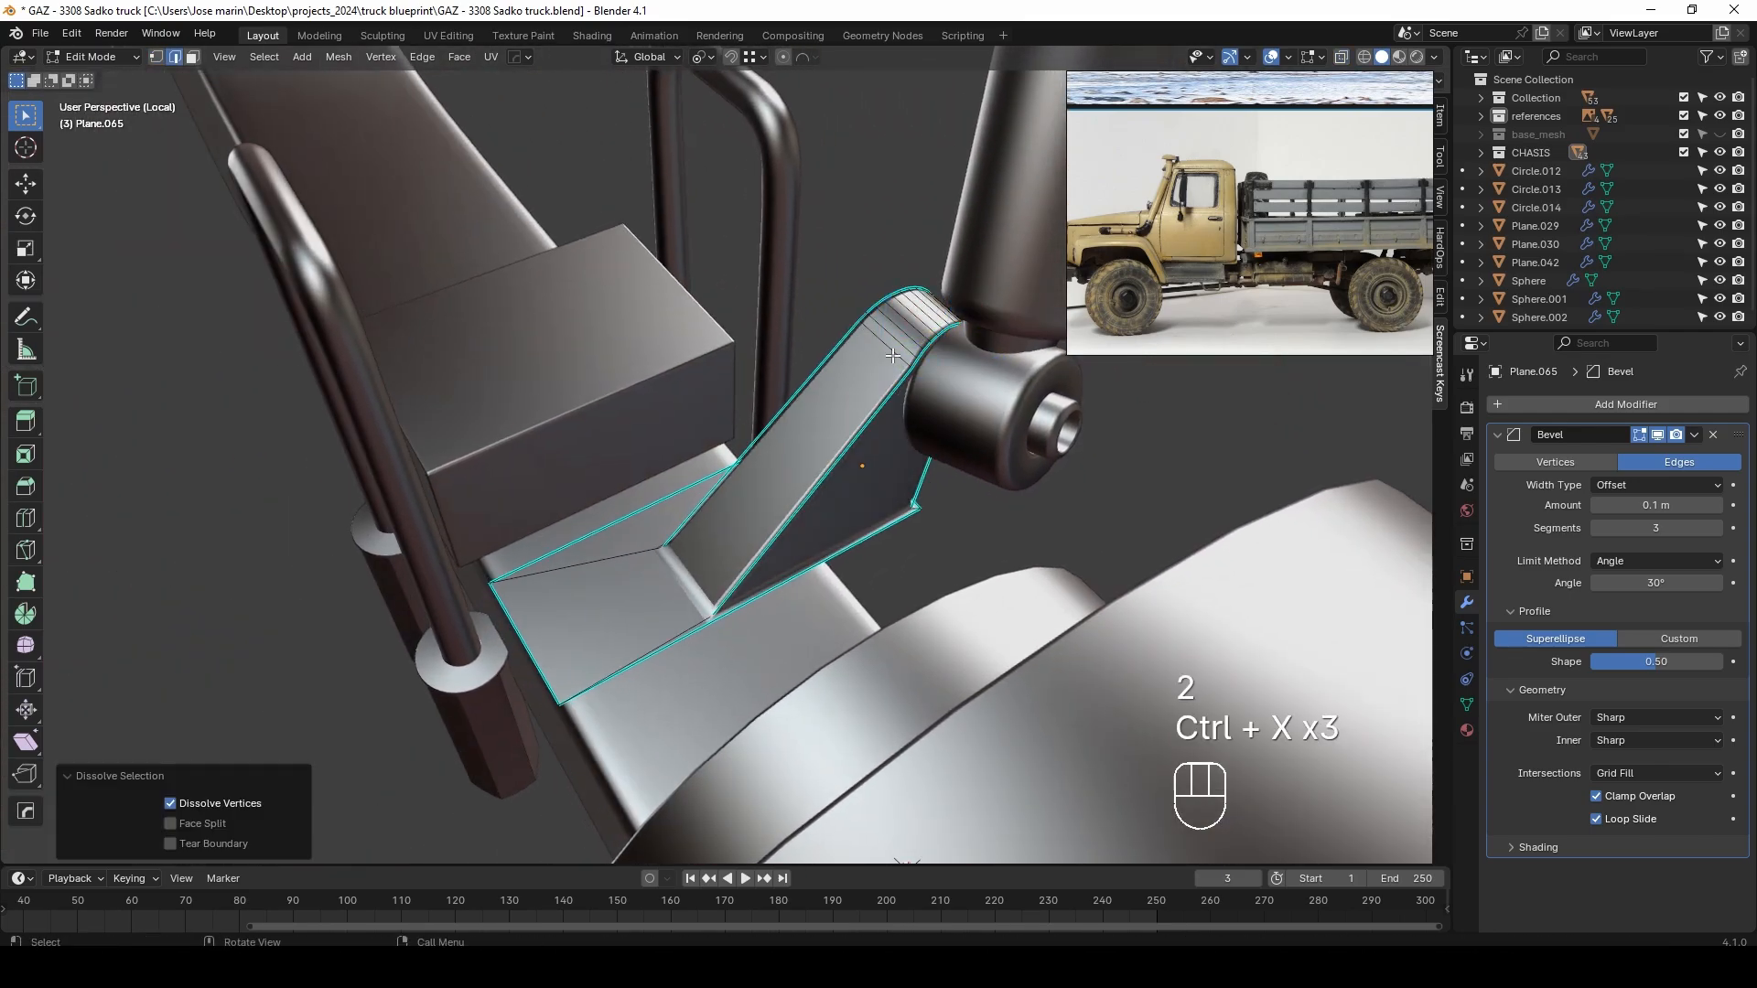
key("ctrl+x")
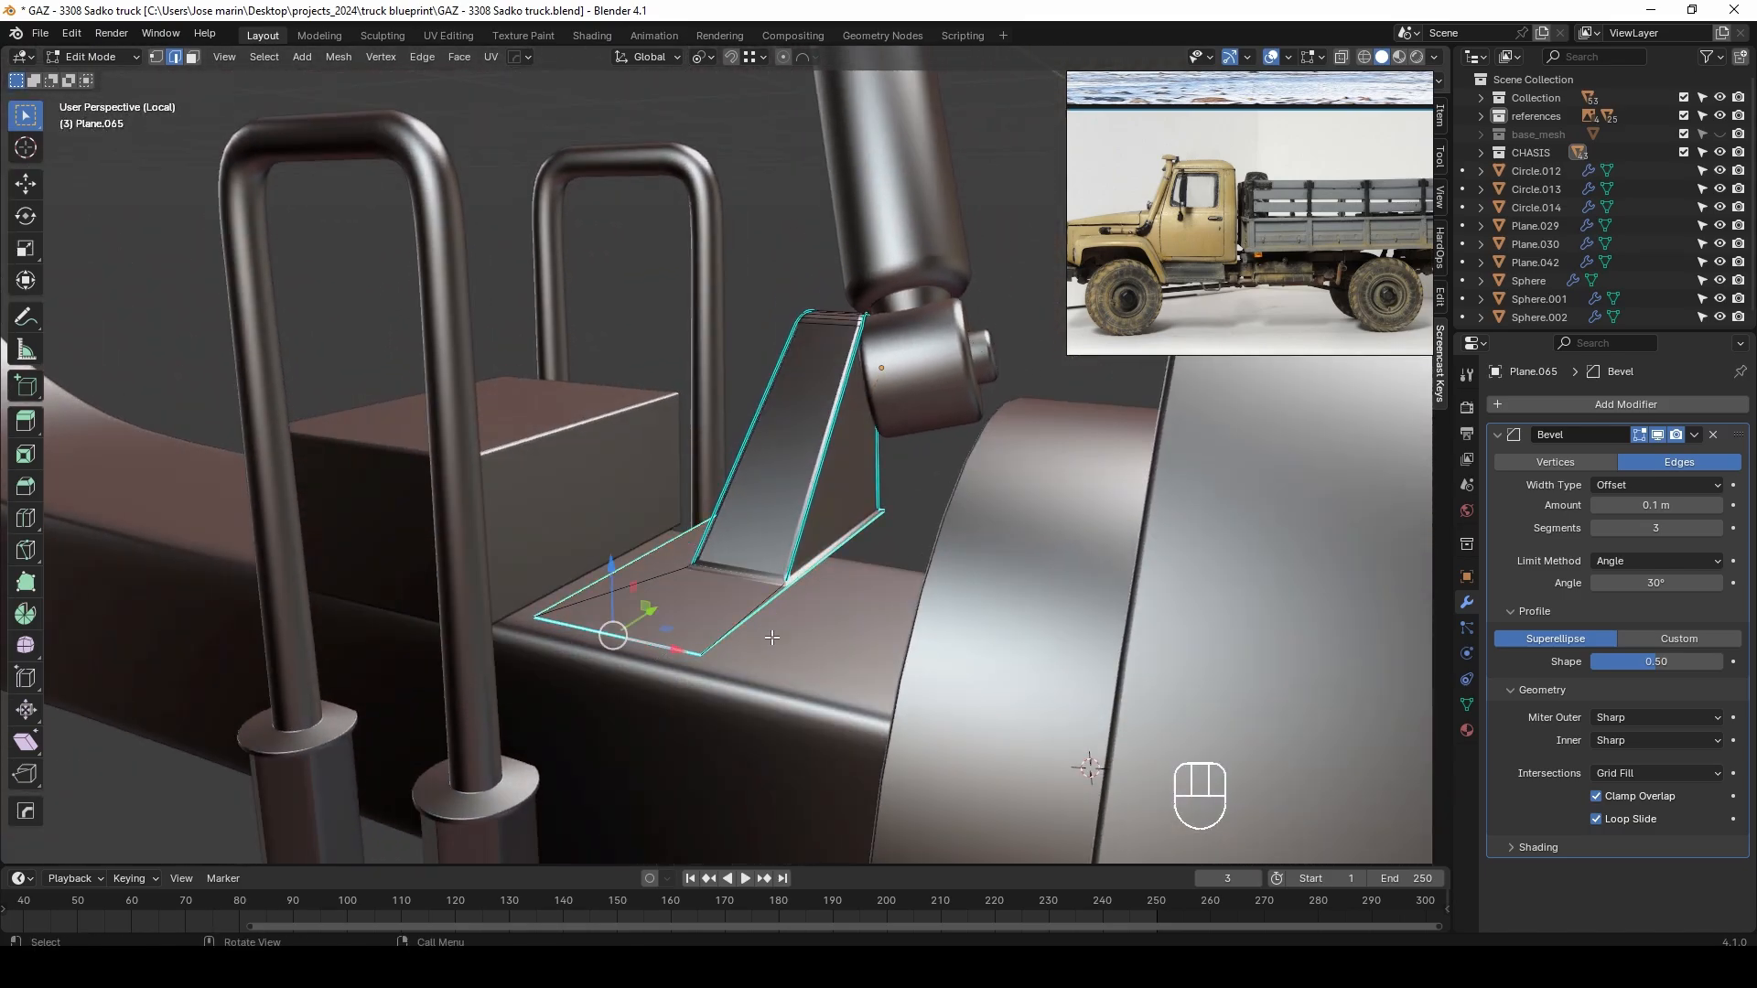
Extrude the bracket's base outline 0.005 m down along Z to give the base plate thickness
left_click(835, 704)
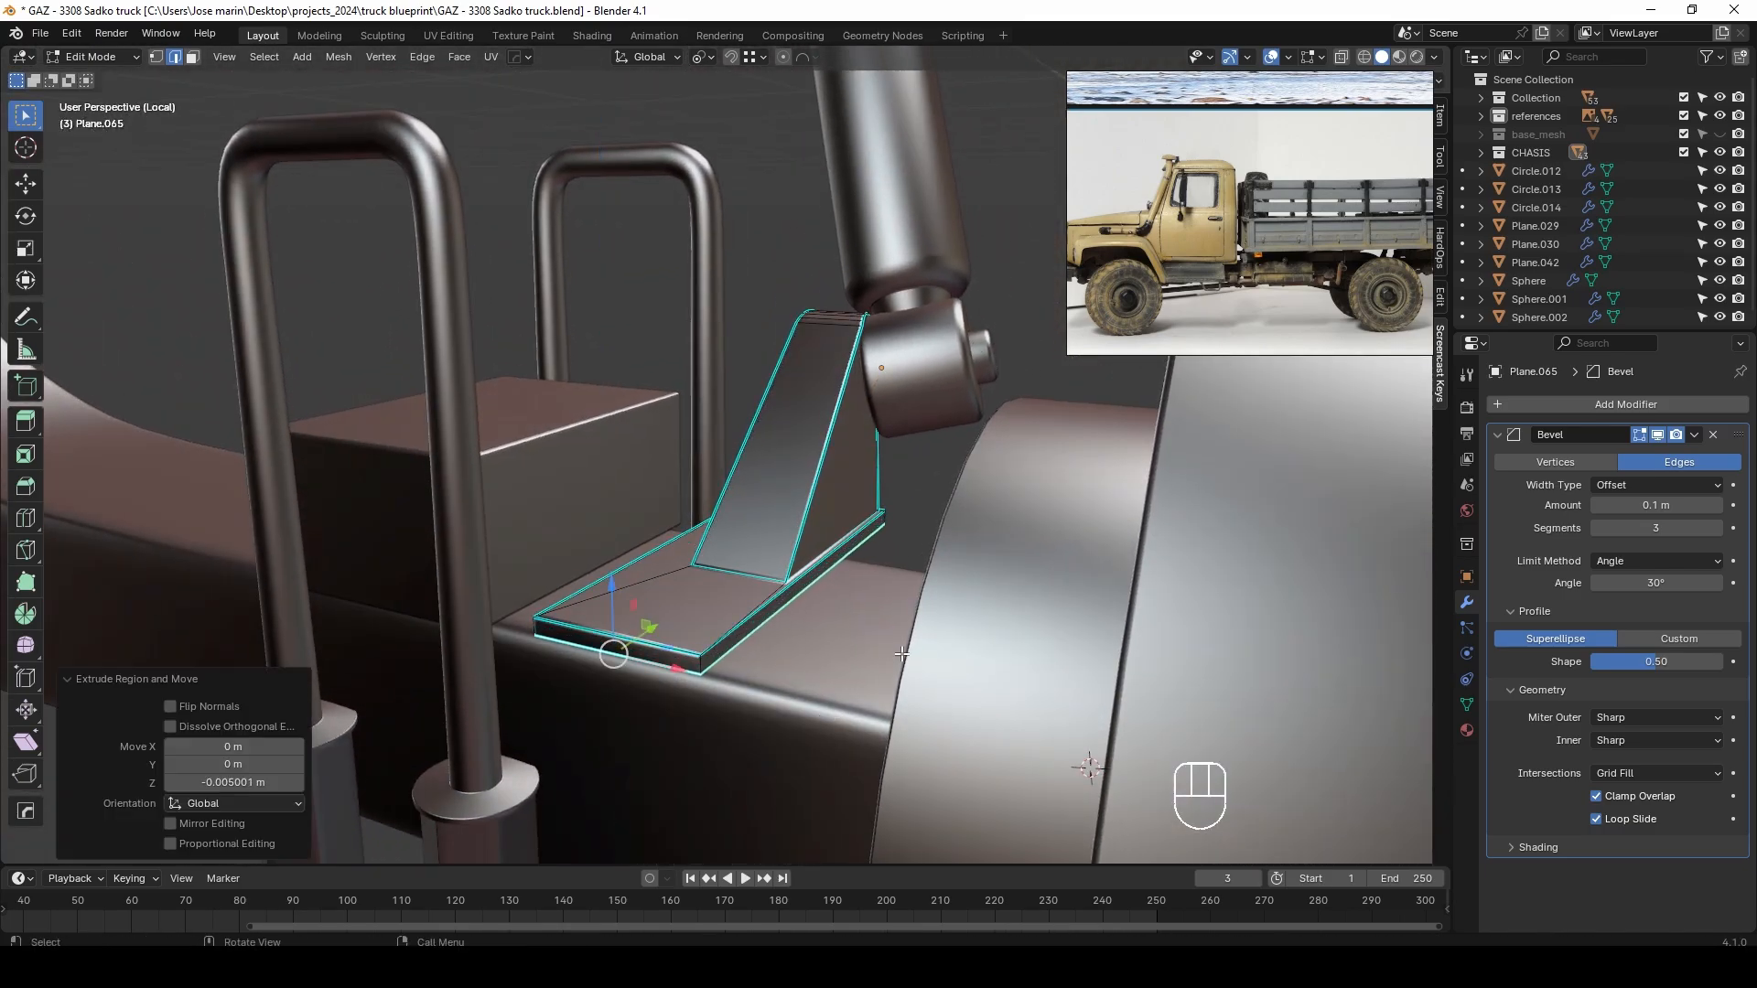
key("Tab")
mouse_move(953, 552)
middle_mouse_down()
mouse_move(965, 497)
mouse_move(955, 543)
middle_mouse_up()
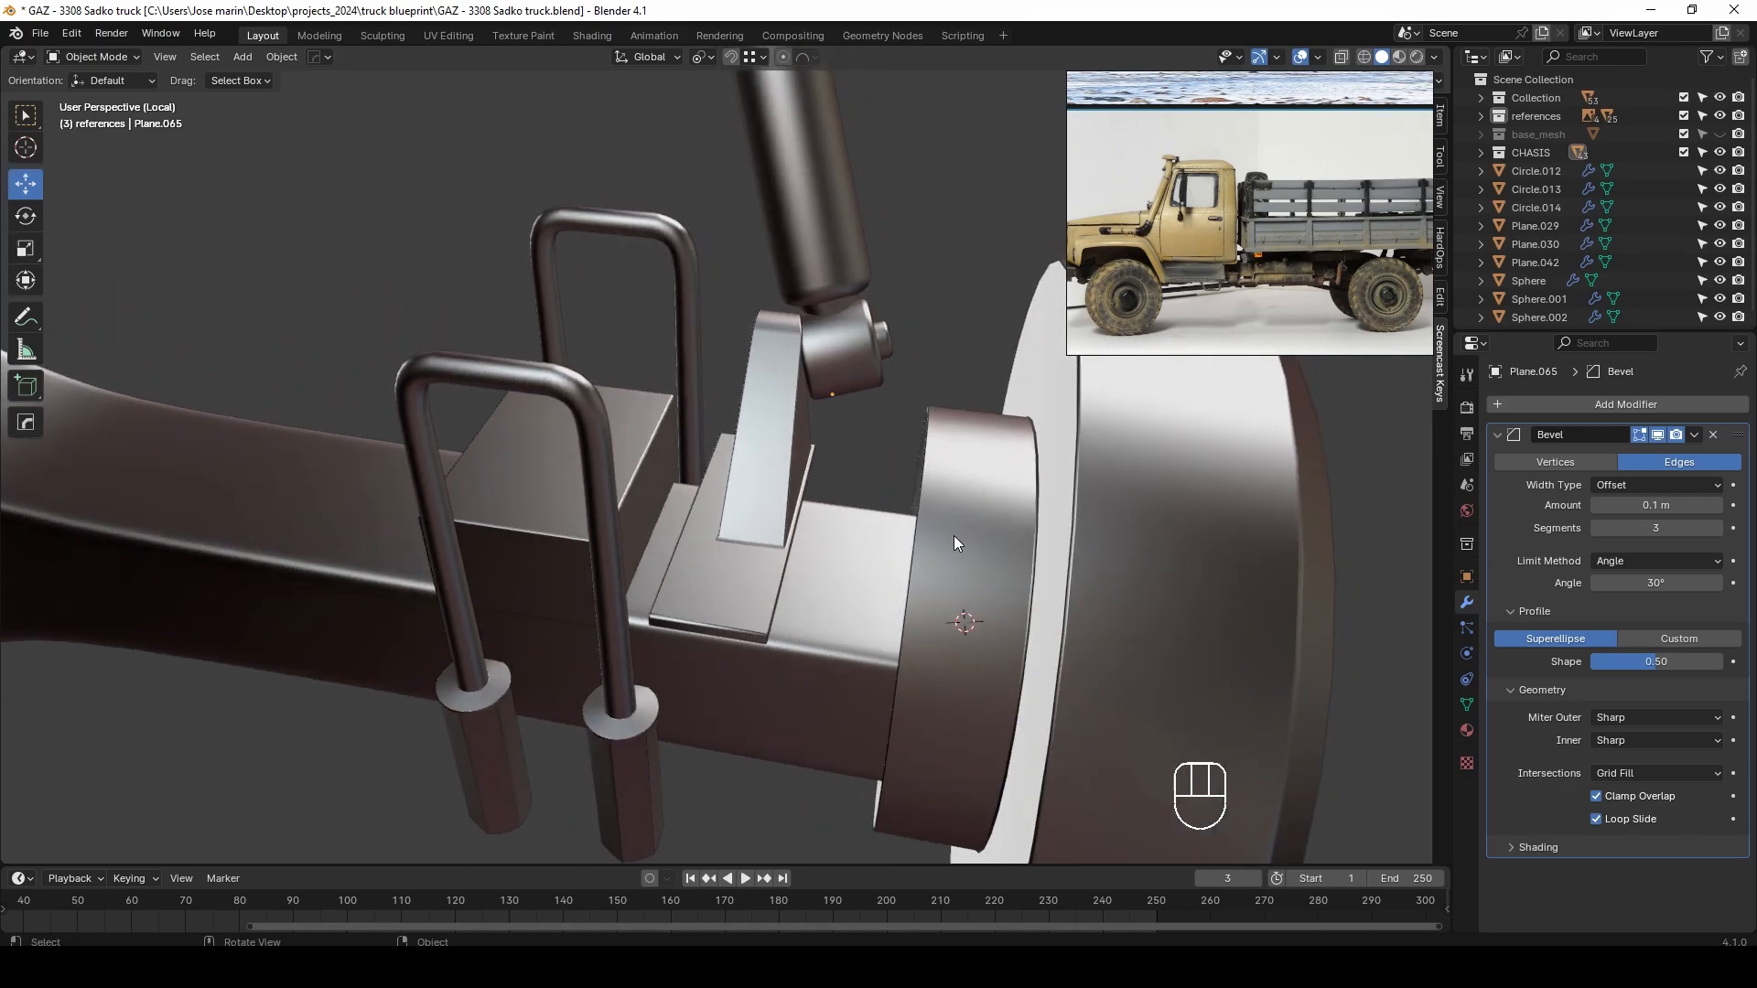
Select the bracket's upper side vertices in the top view and move them about -0.0009 m along X
key("alt+z")
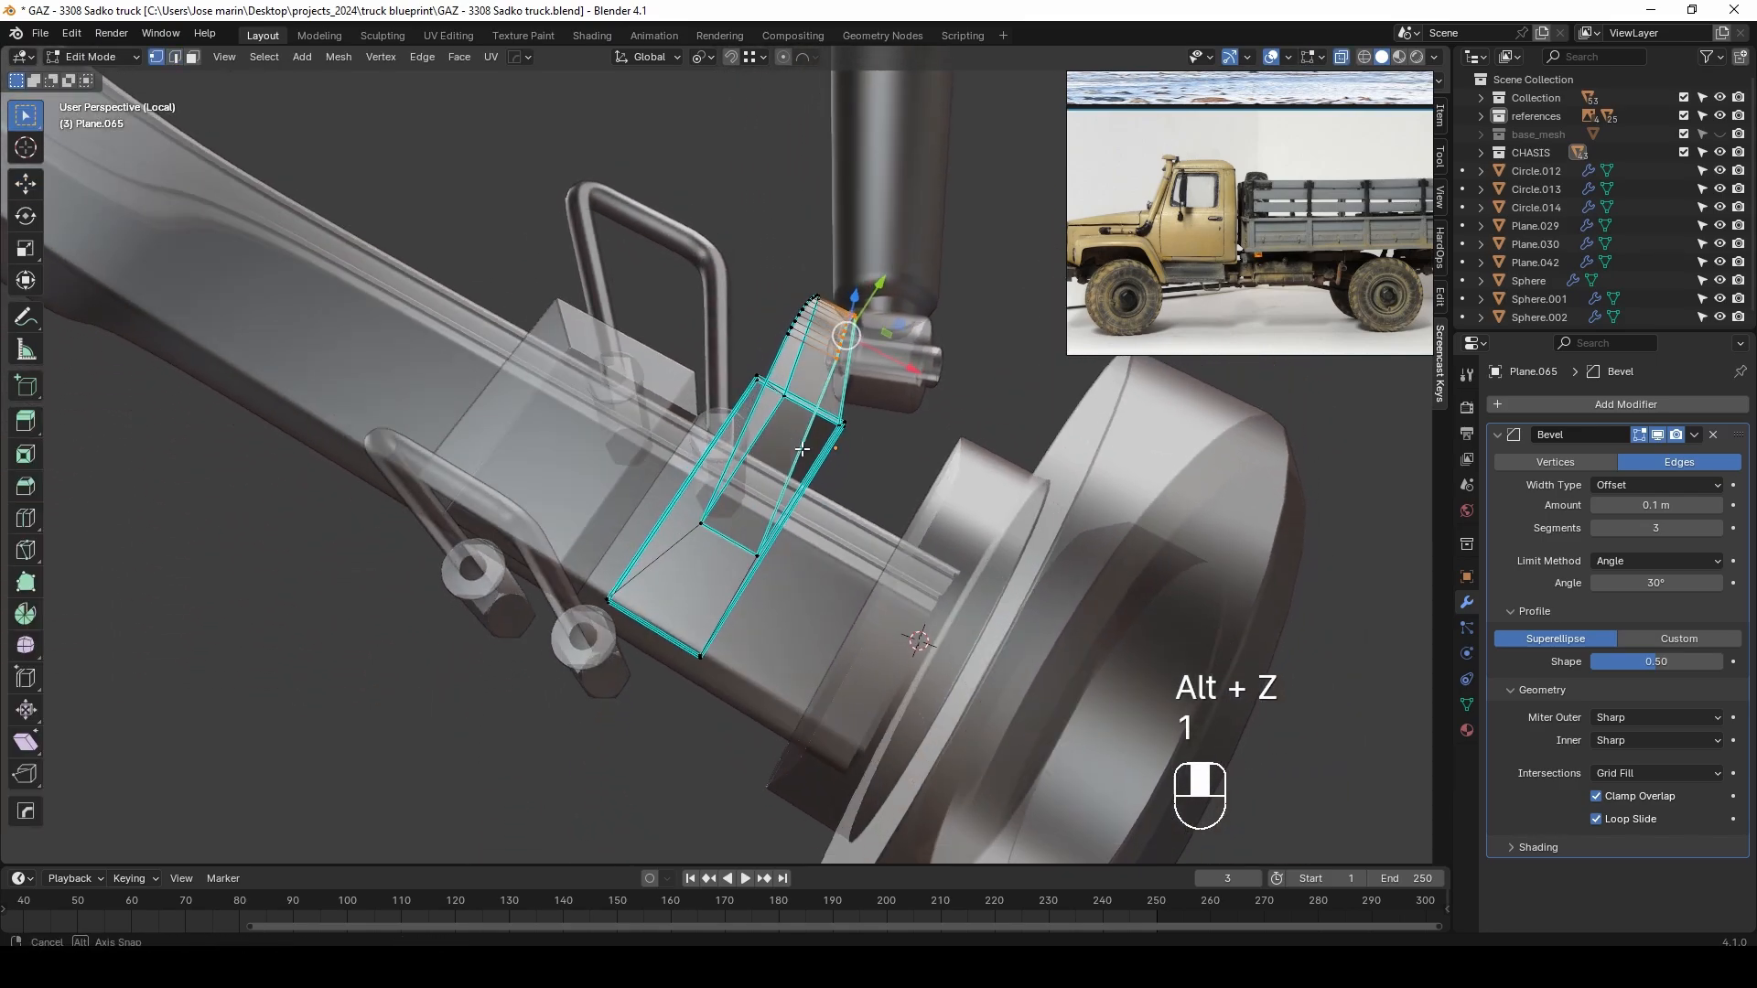
key("KP_7")
scroll(821, 455, "up", 1)
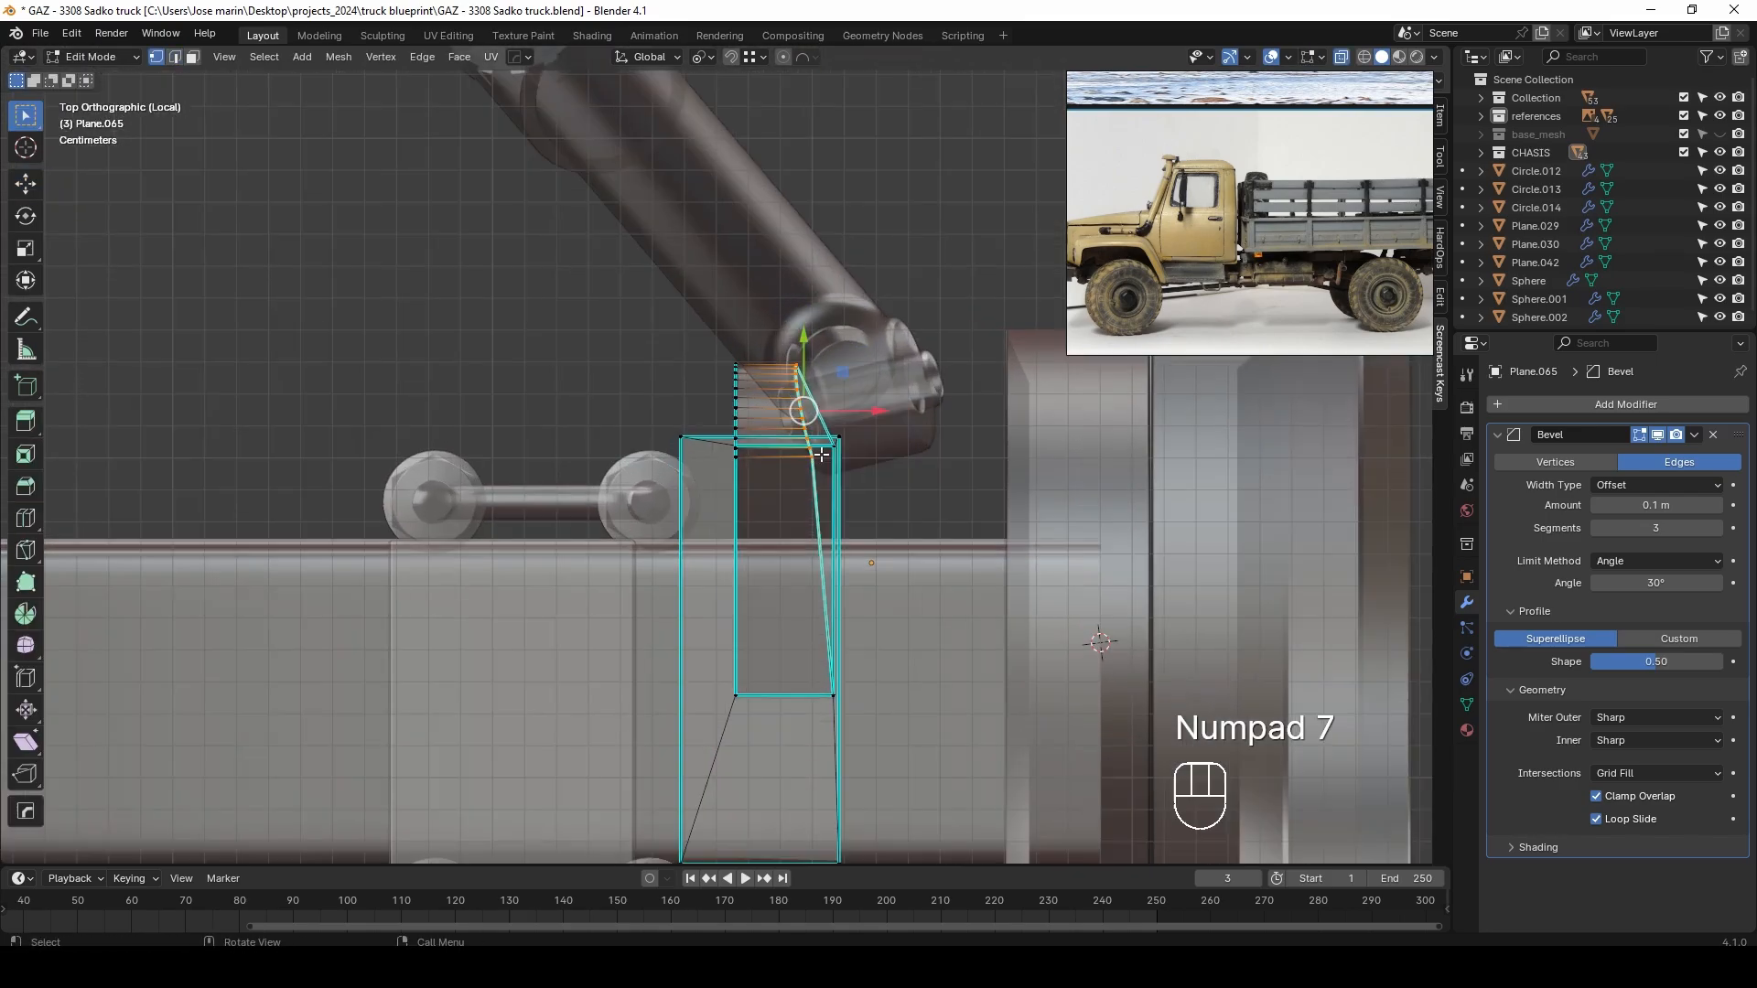
left_click_drag(884, 416, 843, 468)
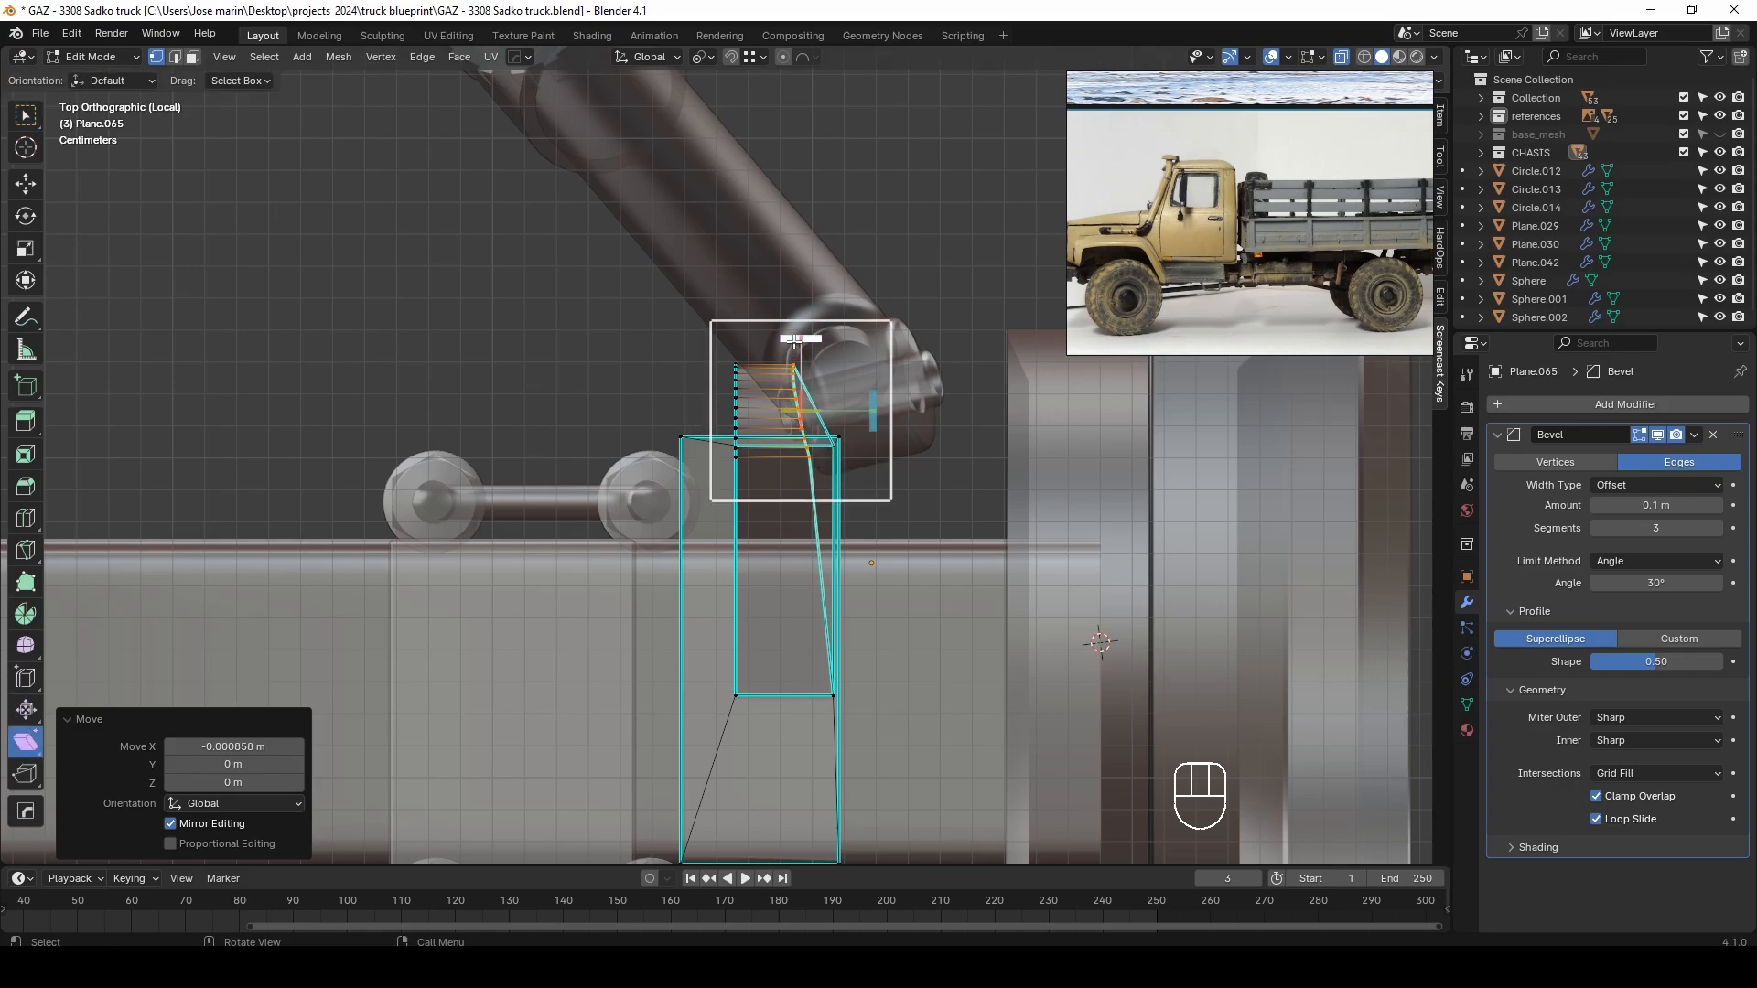
left_click(25, 115)
middle_click_drag(970, 567, 979, 430)
key("alt+z")
key("Tab")
Nudge the lower bracket along X against the shock absorber's eye and exit local view
left_click(988, 457)
middle_click_drag(842, 454, 495, 364)
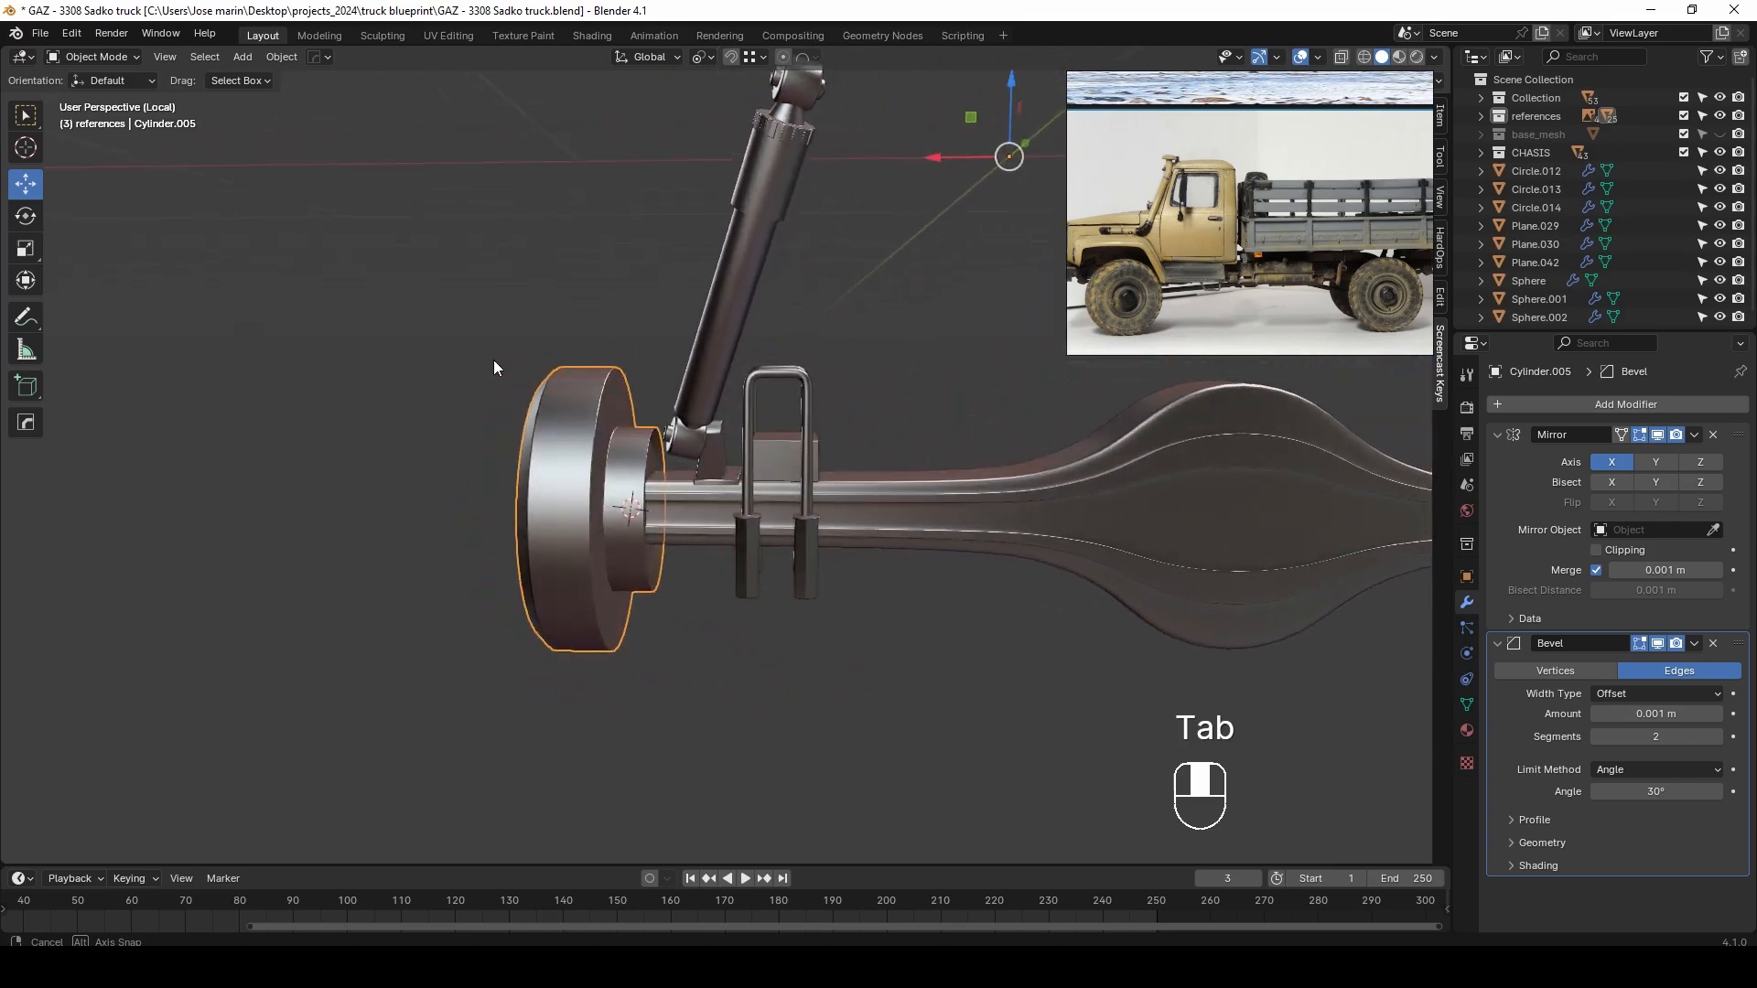
scroll(718, 452, "up", 3)
middle_click_drag(717, 452, 670, 424)
left_click(728, 483)
middle_click_drag(728, 483, 704, 462)
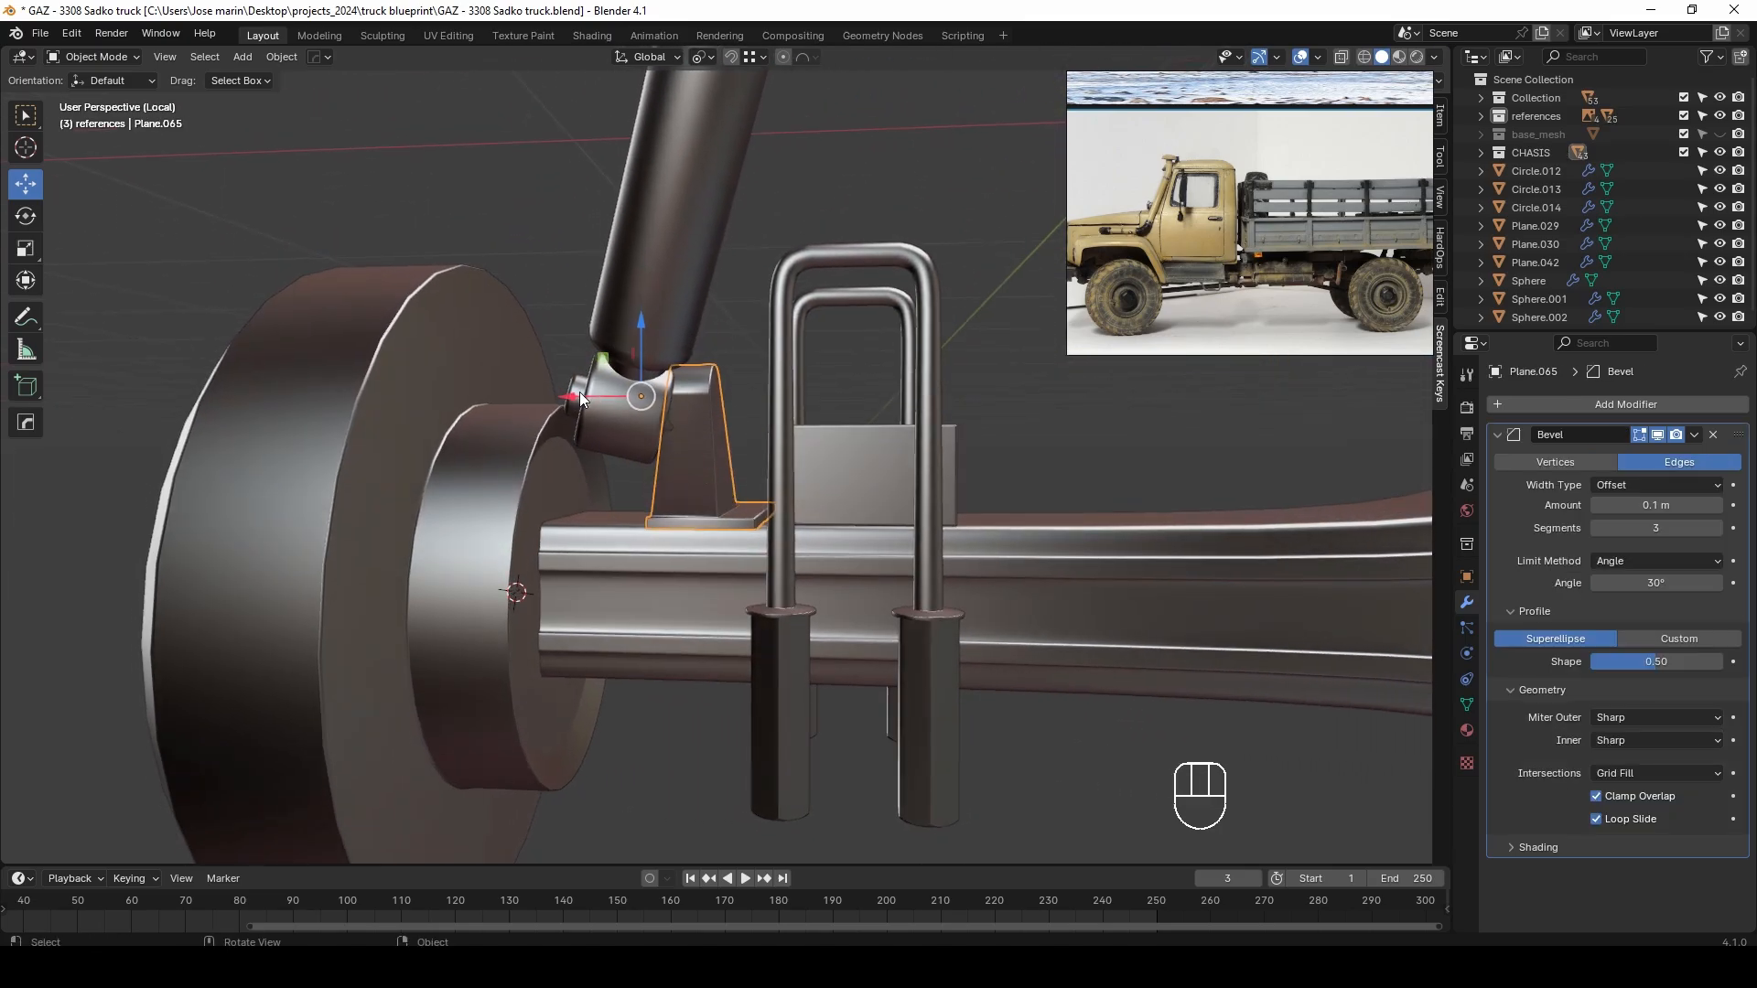
left_click_drag(640, 406, 643, 406)
middle_click_drag(643, 406, 612, 538)
scroll(885, 453, "down", 8)
key("KP_Divide")
scroll(701, 509, "down", 5)
scroll(611, 538, "up", 2)
Duplicate one bolt from the rear spring hanger, place the copy nearer the wheel and separate it into its own object
left_click(939, 293)
key("Tab")
key("Tab")
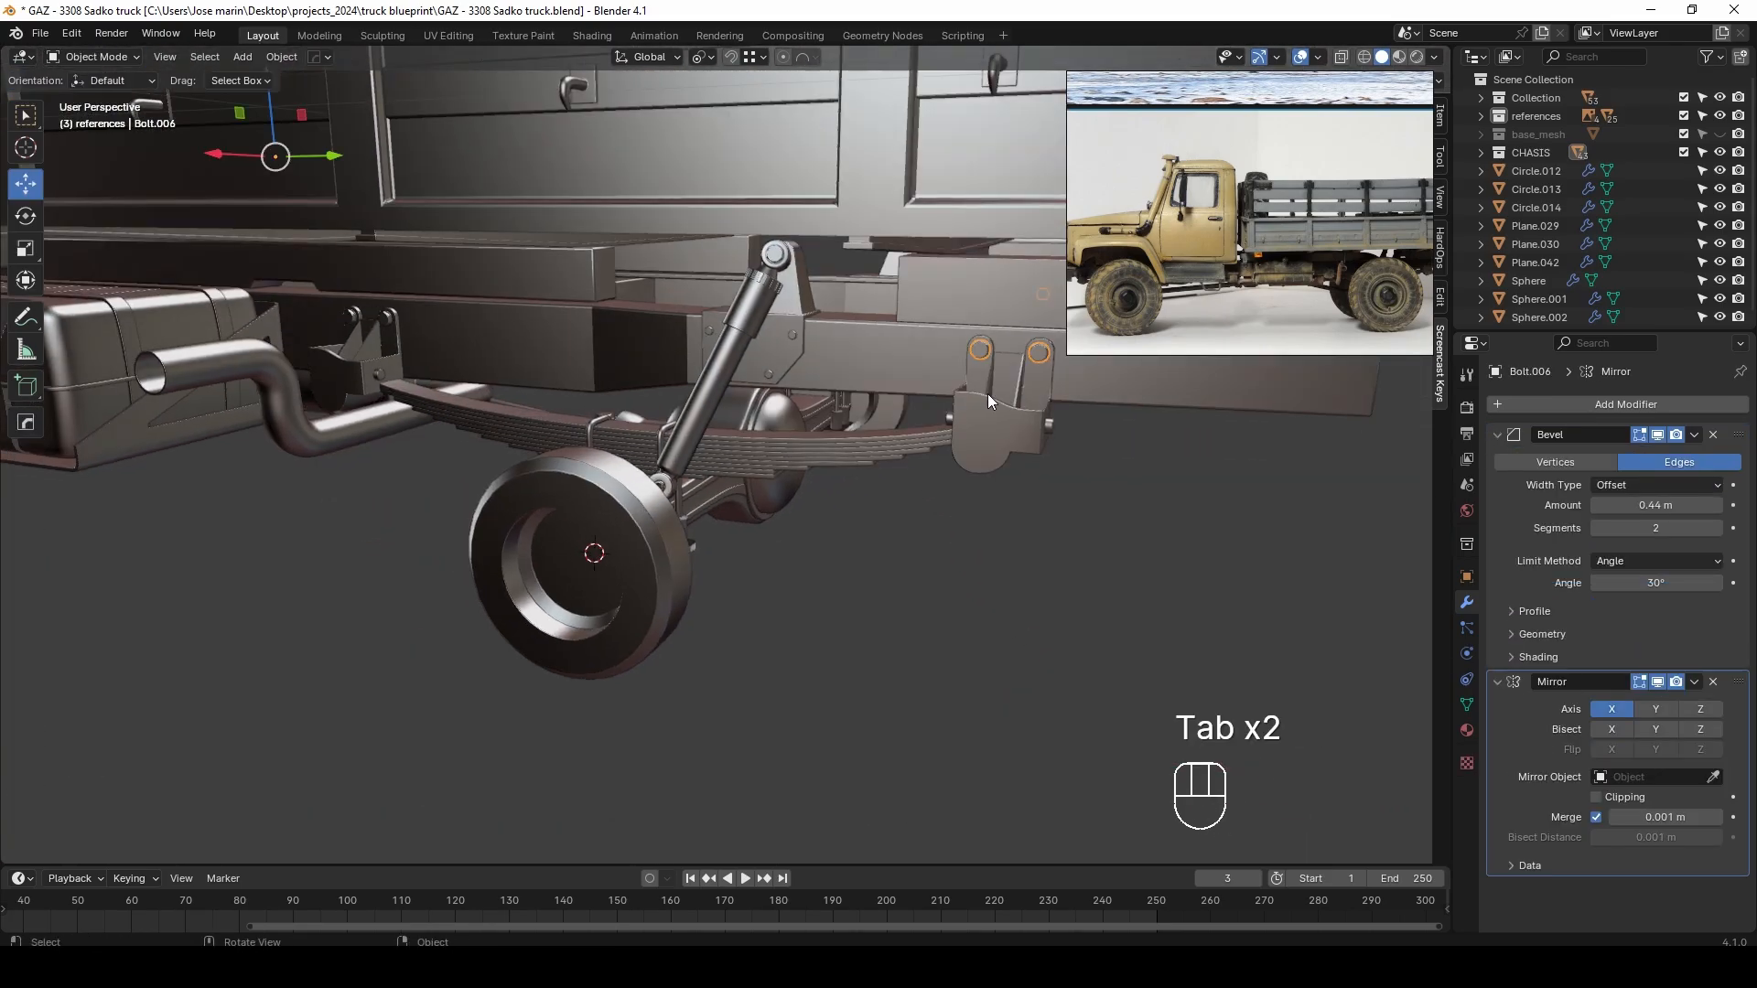
key("alt+z")
key("Tab")
scroll(927, 489, "up", 4)
key("alt+z")
key("alt+z")
left_click_drag(780, 454, 882, 575)
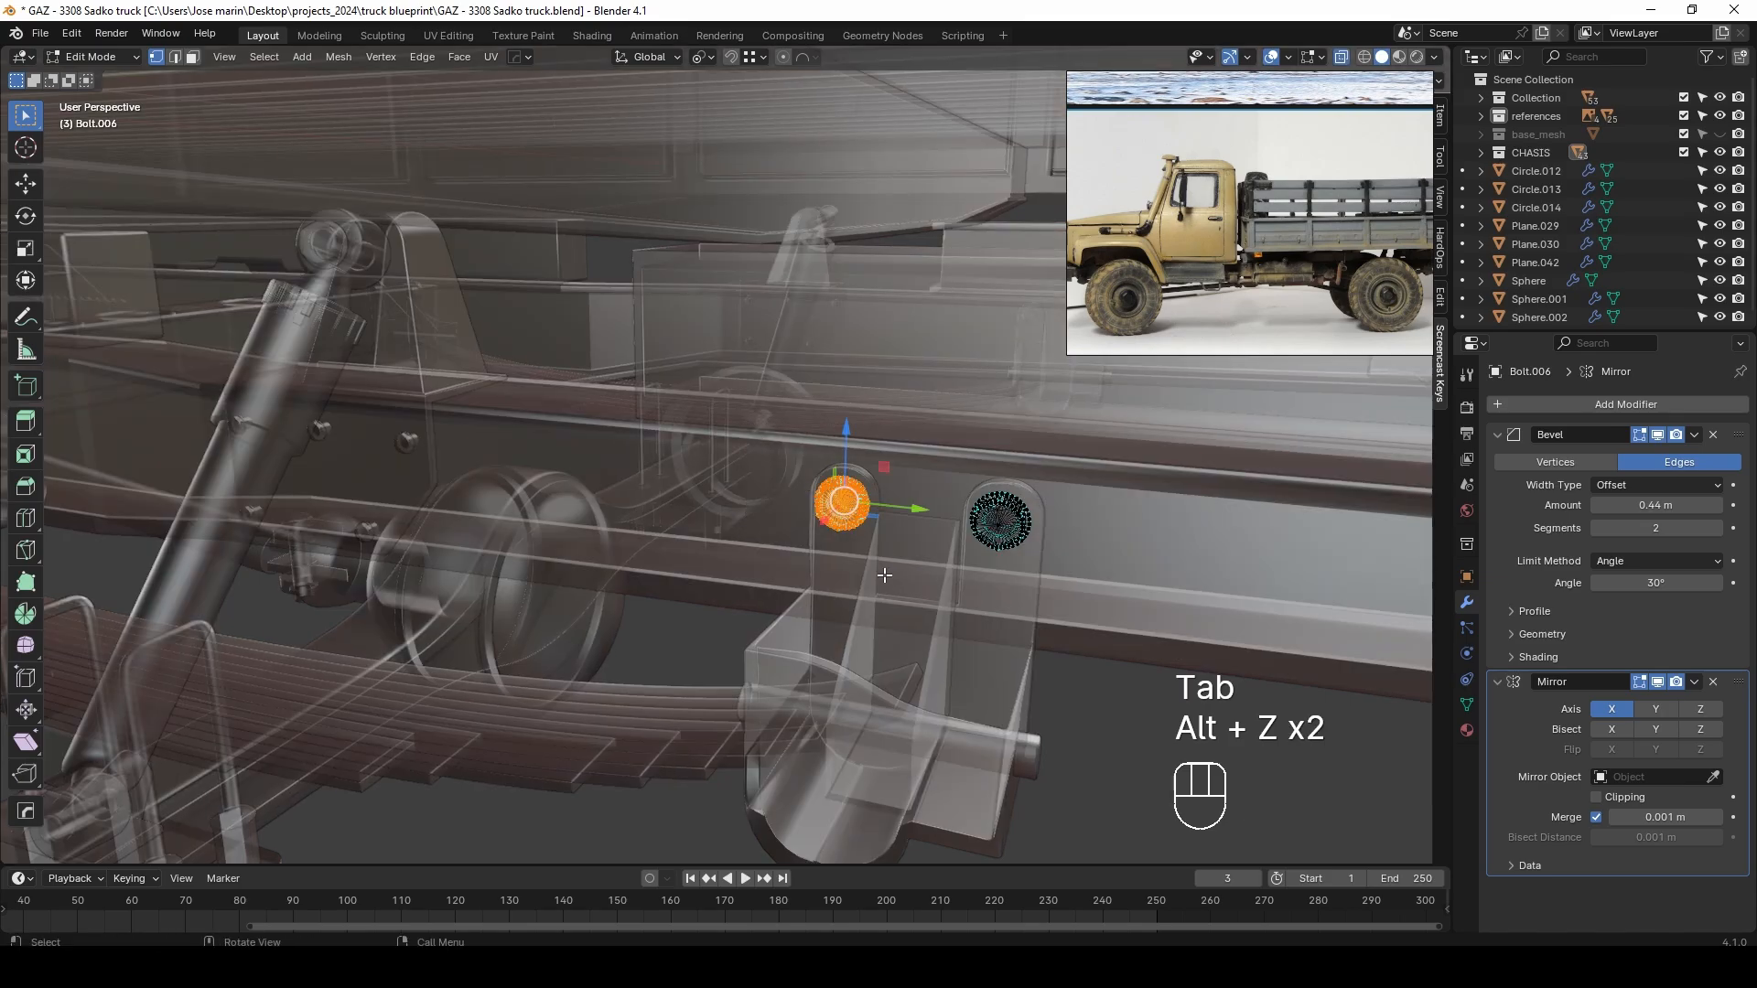
scroll(880, 562, "down", 2)
key("shift+d")
left_click(514, 669)
left_click(515, 671)
Move the separated bolt in the right view to the shock absorber's upper eye, about -0.075 m in Y and 0.206 m in Z
middle_click_drag(514, 671, 457, 607)
middle_click_drag(457, 608, 926, 541, "shift")
key("Tab")
key("KP_3")
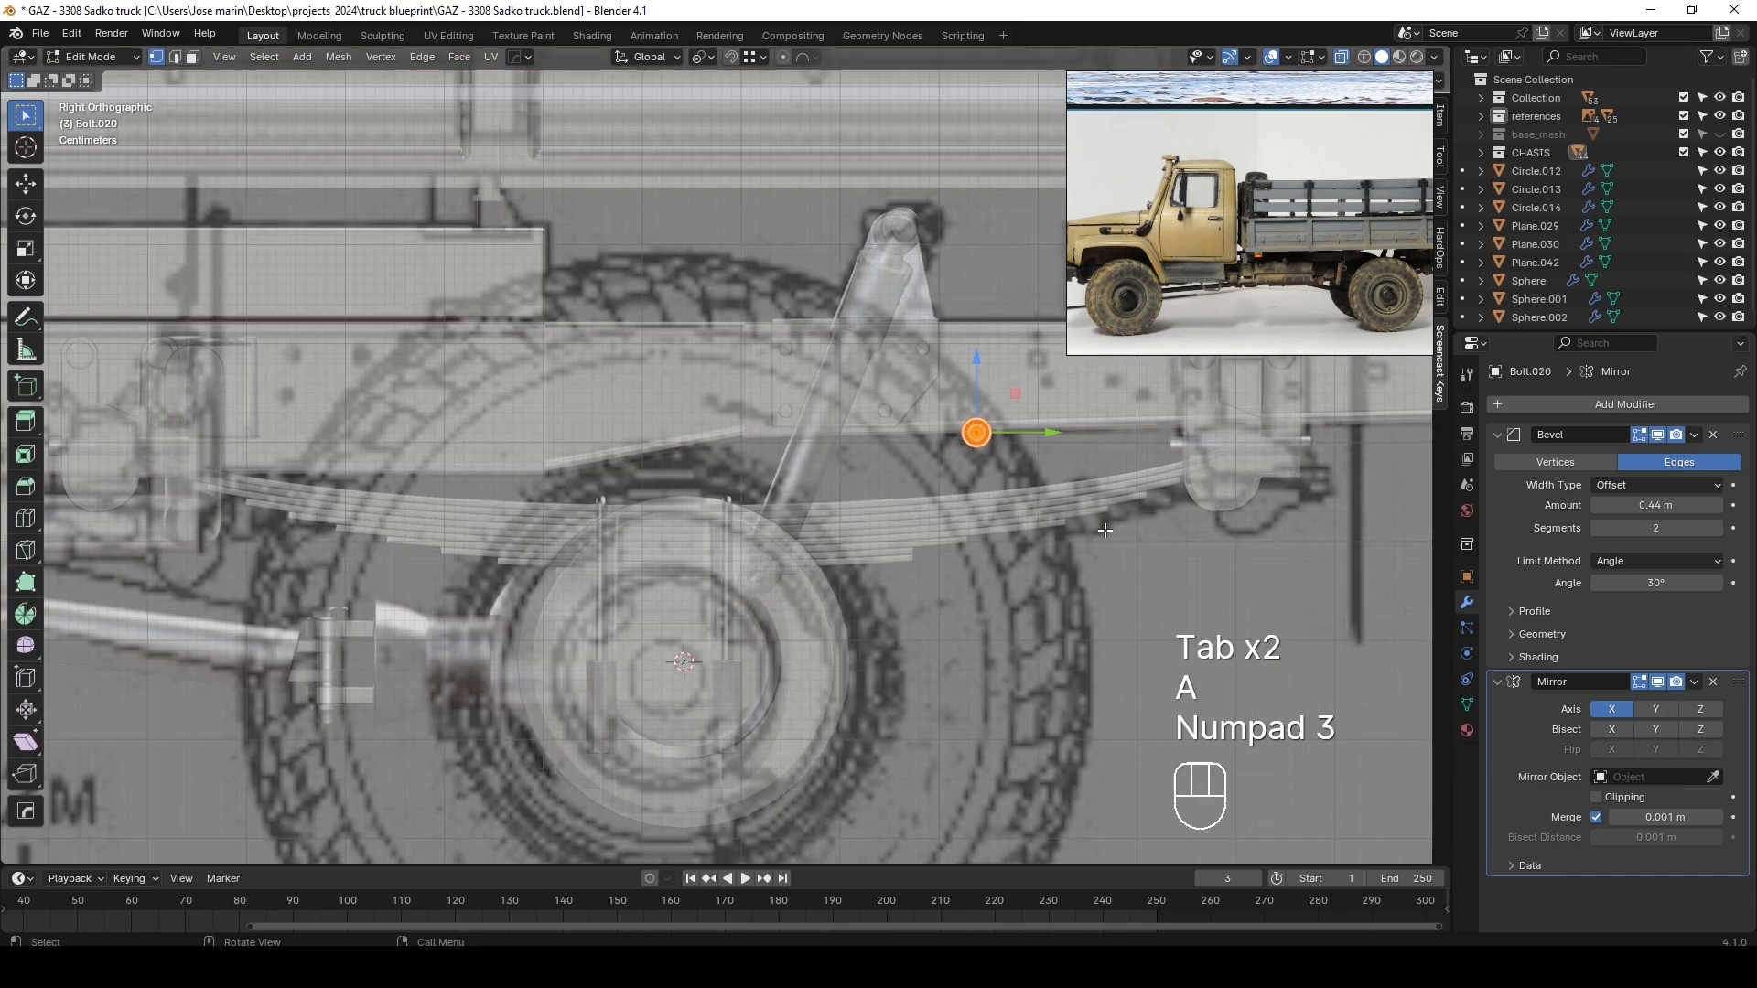
key("g")
left_click(990, 276)
Move the bolt down onto the shock absorber's lower eye, about -0.144 m in Y and -0.344 m in Z
scroll(896, 353, "down", 3)
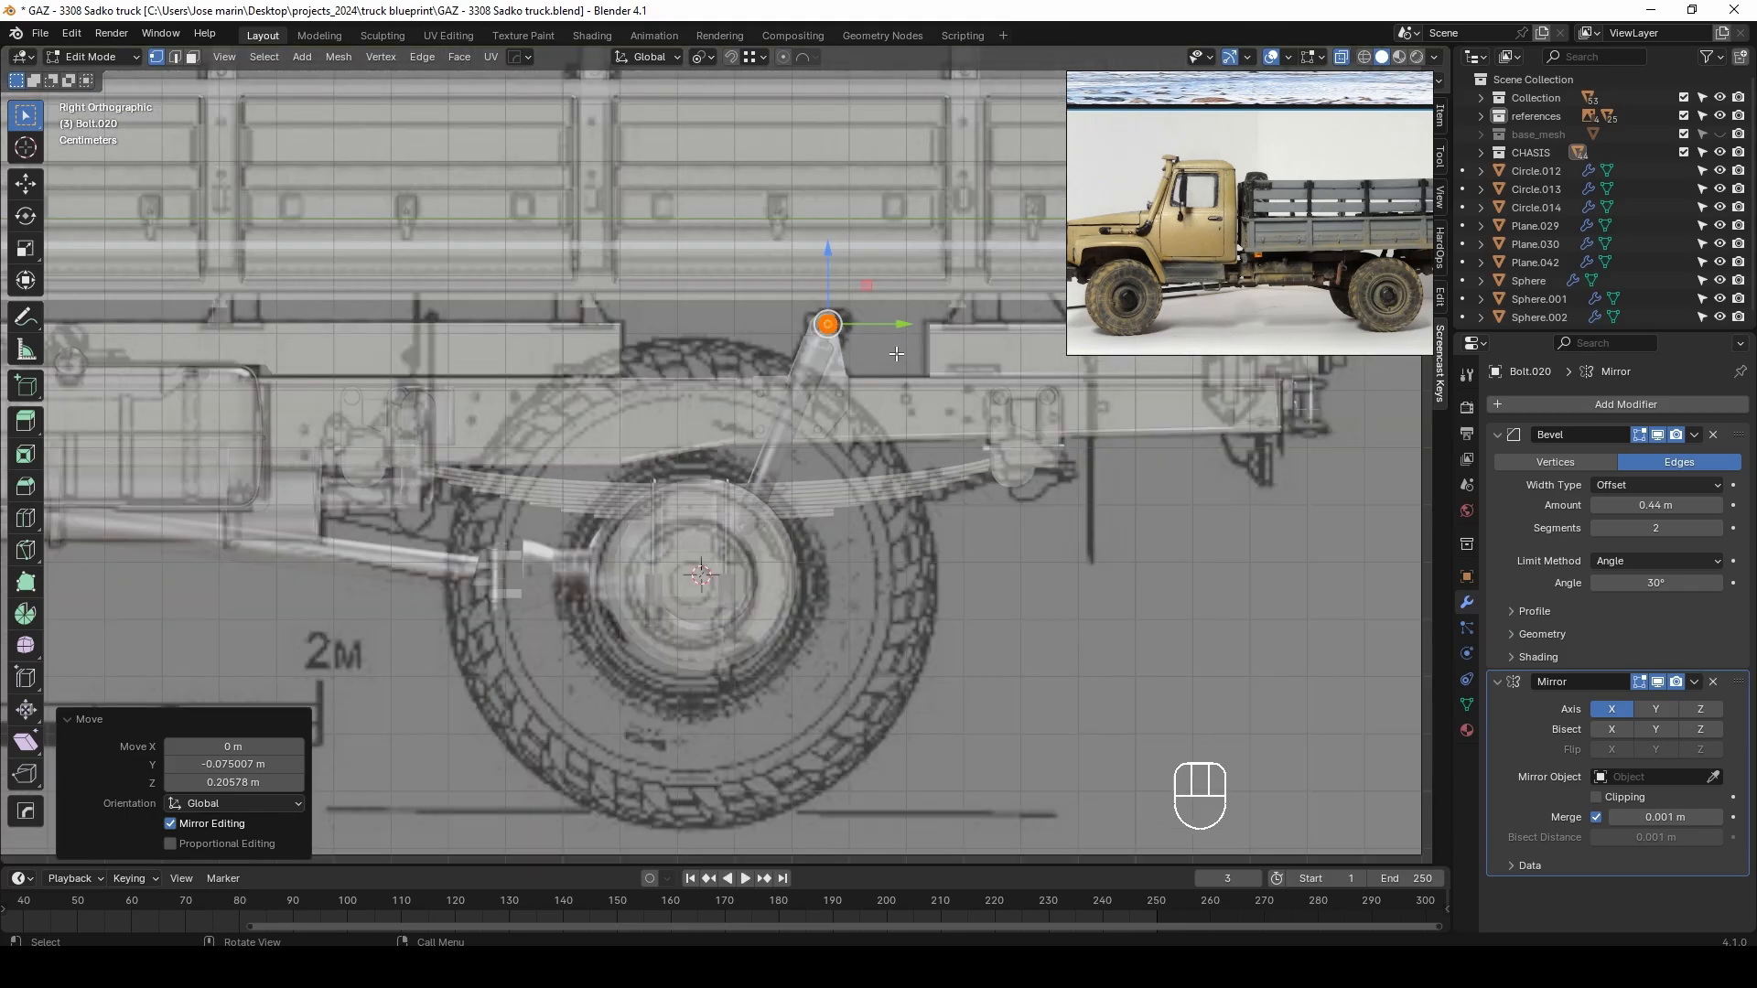
left_click(799, 344)
middle_click_drag(799, 344, 964, 607)
key("alt+z")
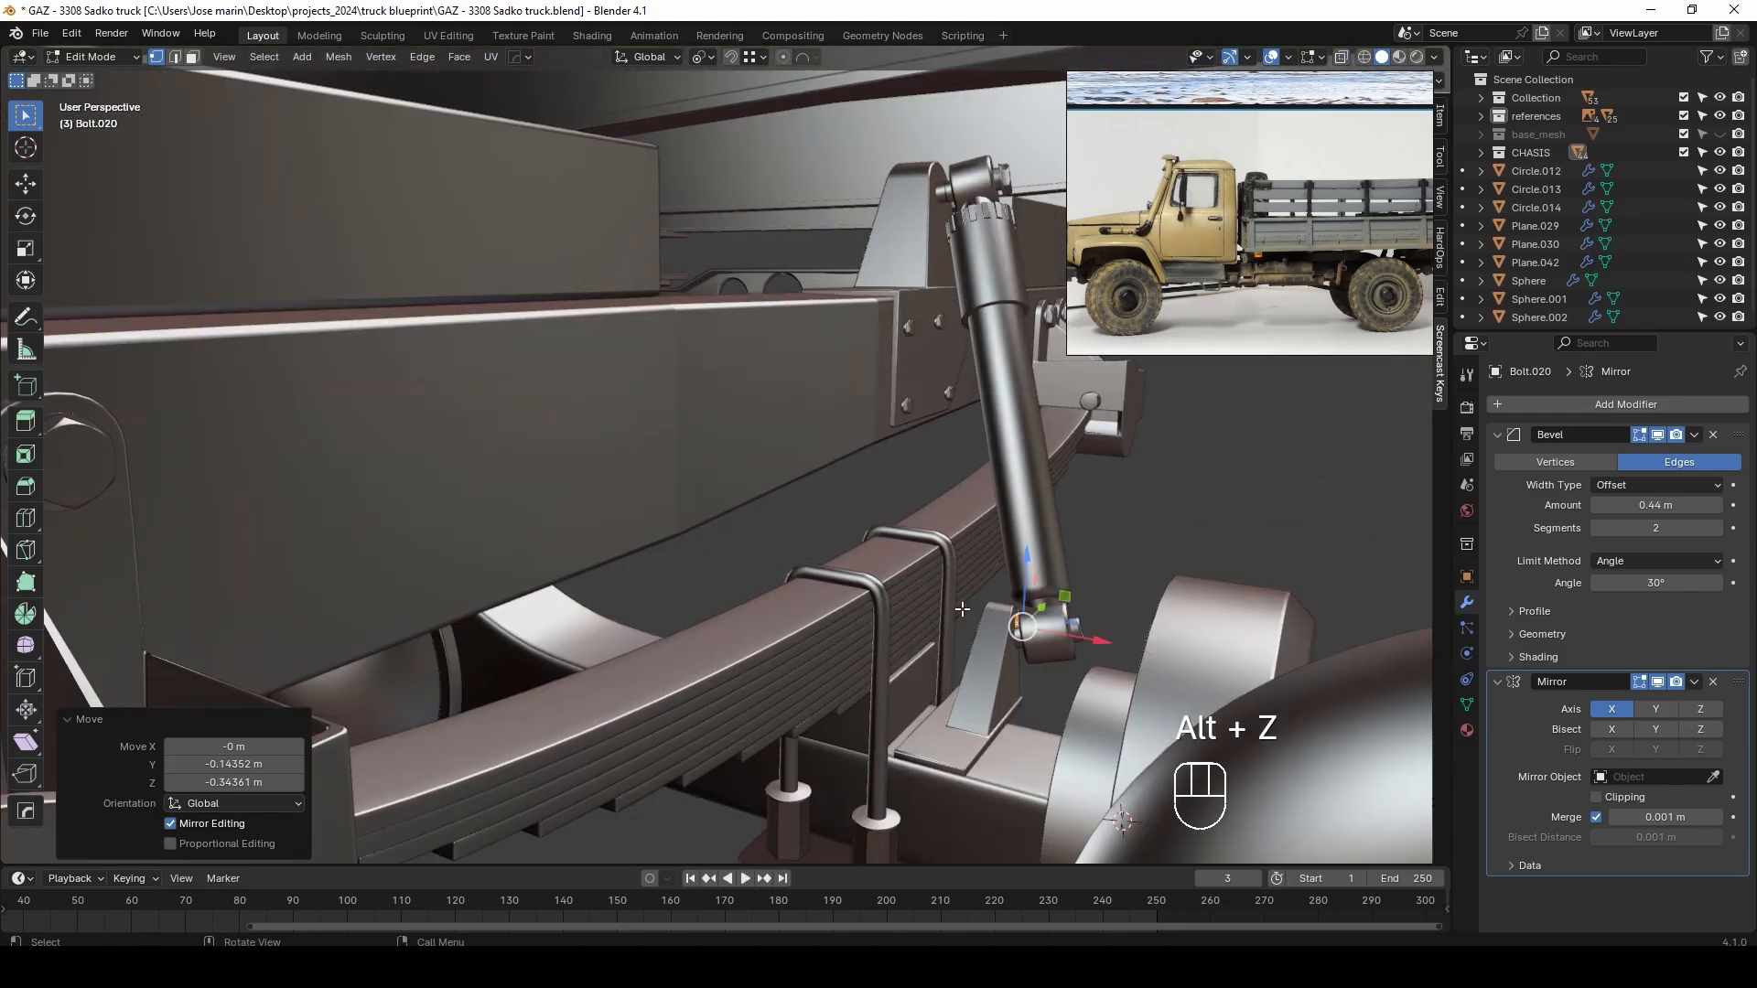
Shift the bolt about 0.032 m in X and 0.012 m in Y onto the lower eye's outer face and rotate it 17° about Z
key("KP_Decimal")
mouse_move(918, 468)
middle_mouse_down()
mouse_move(838, 485)
mouse_move(925, 456)
middle_mouse_up()
left_click(888, 457)
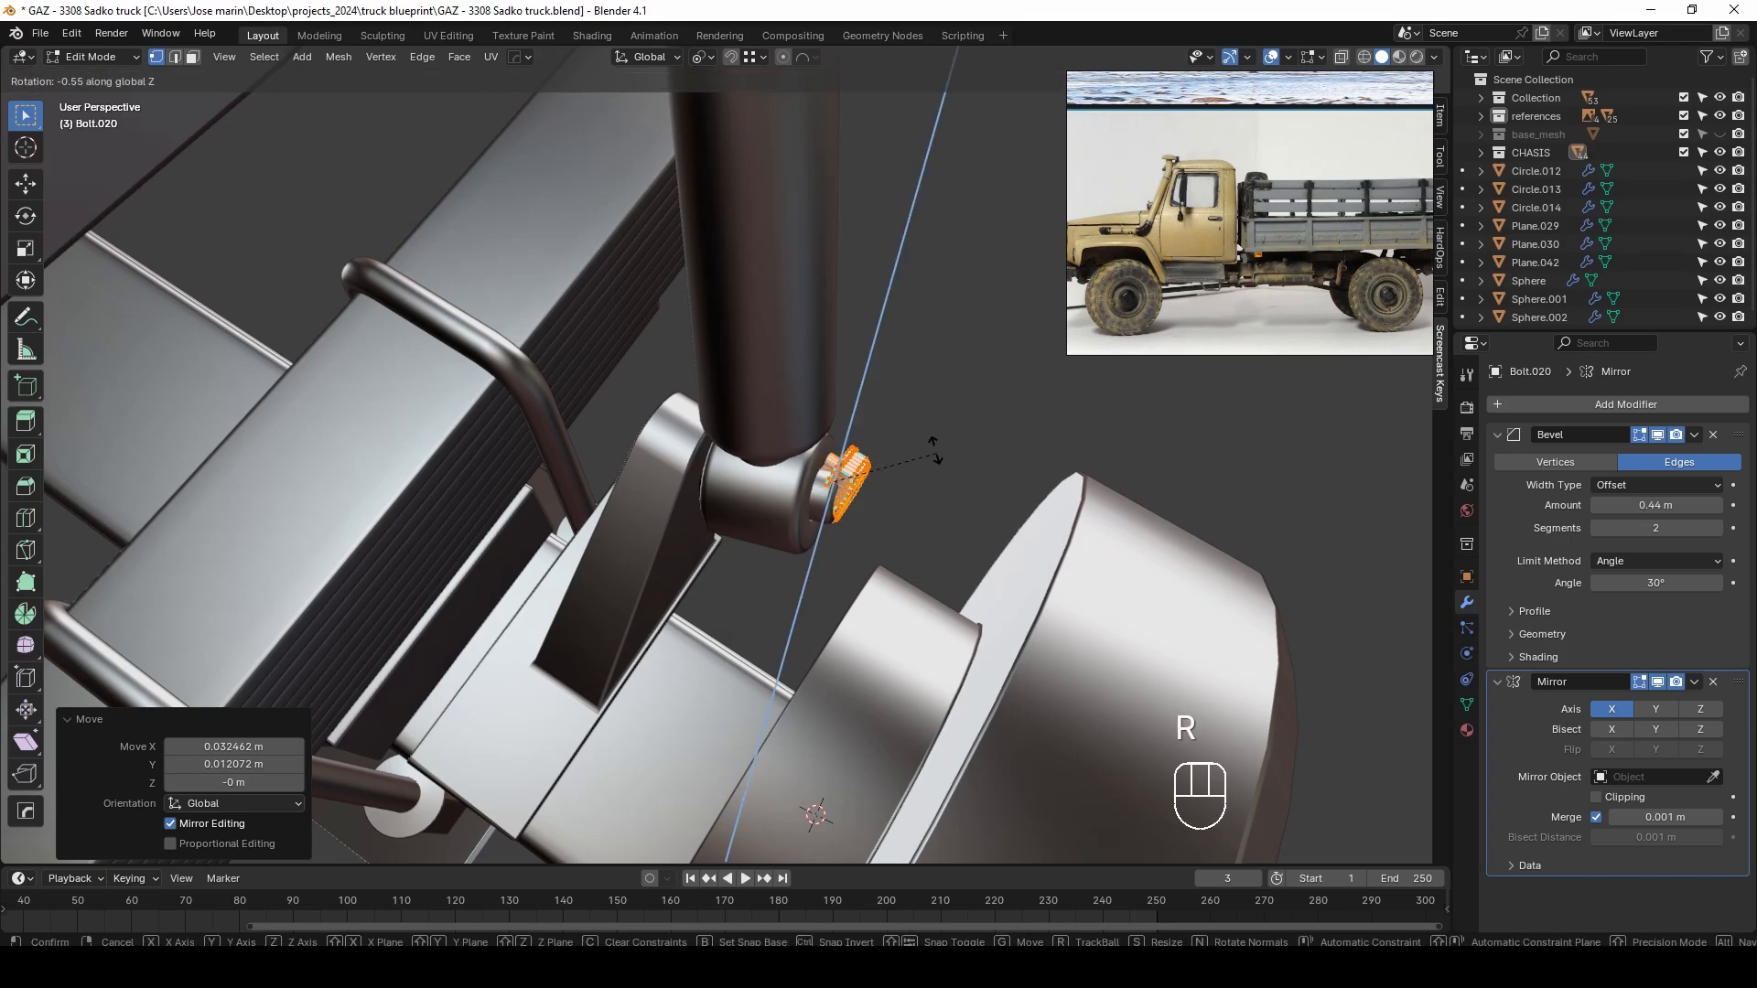
left_click(960, 398)
Recentre the bolt on the lower eye, about 0.002 m in X, -0.006 m in Y and 0.003 m in Z
middle_click_drag(960, 398, 634, 496)
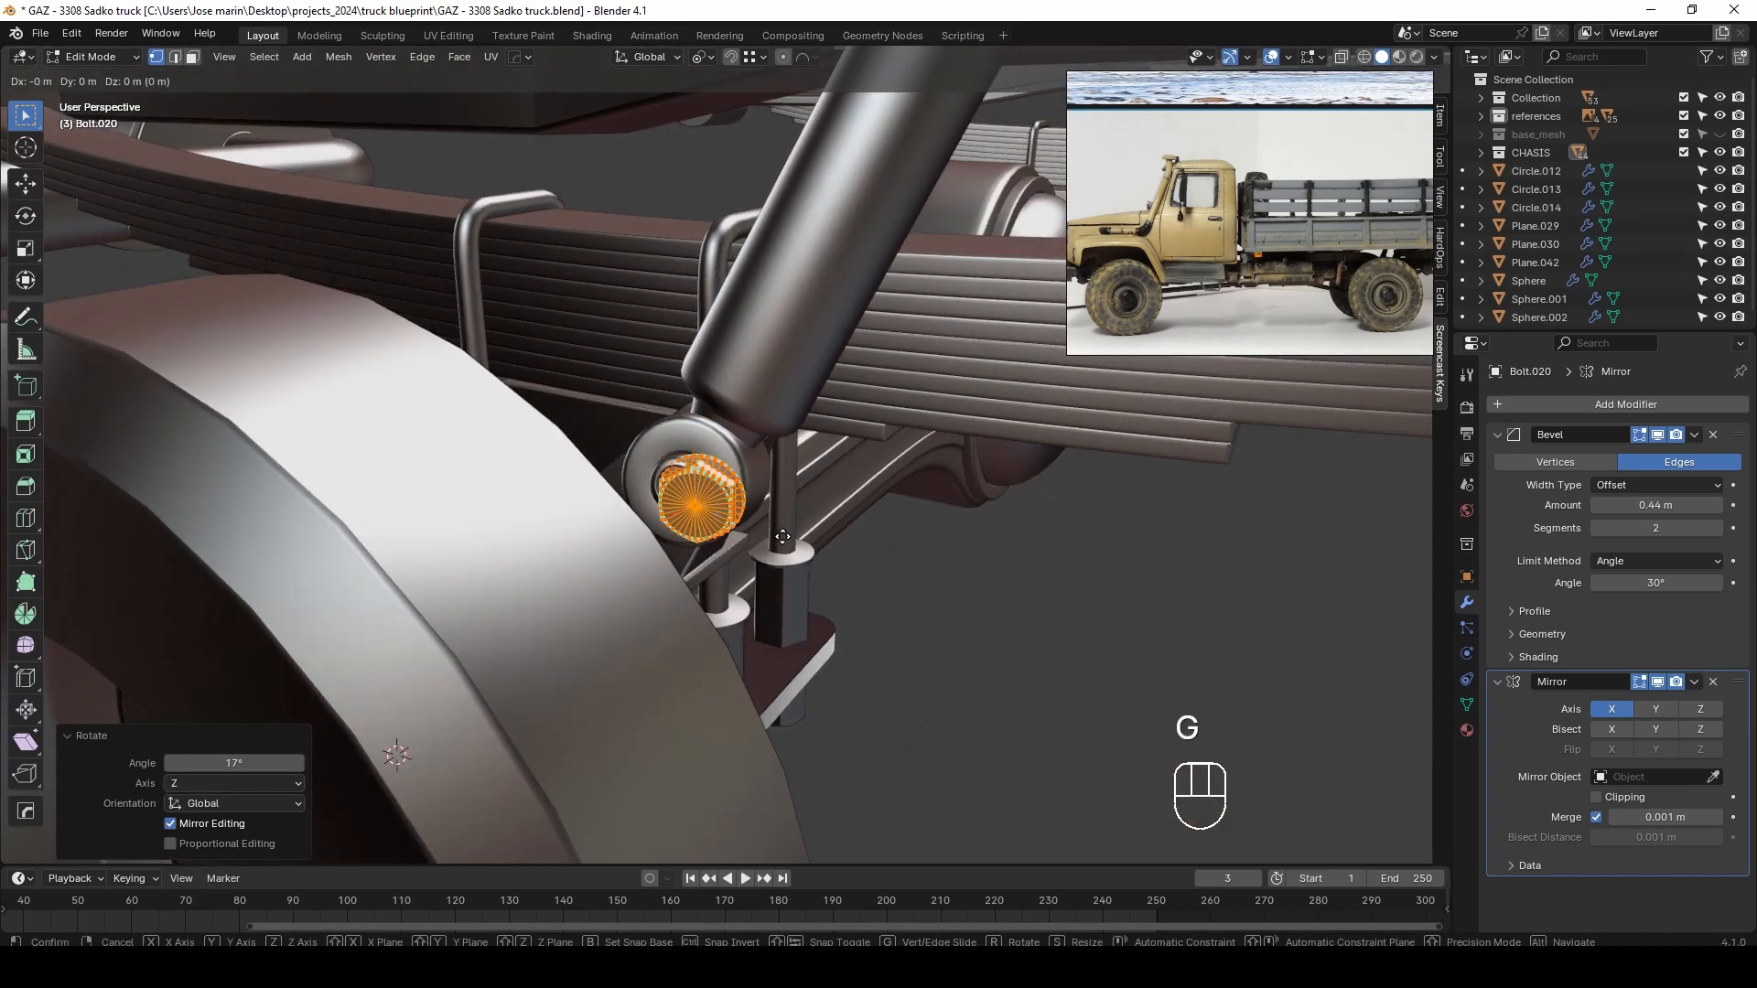
left_click(598, 421)
middle_click_drag(599, 421, 726, 475)
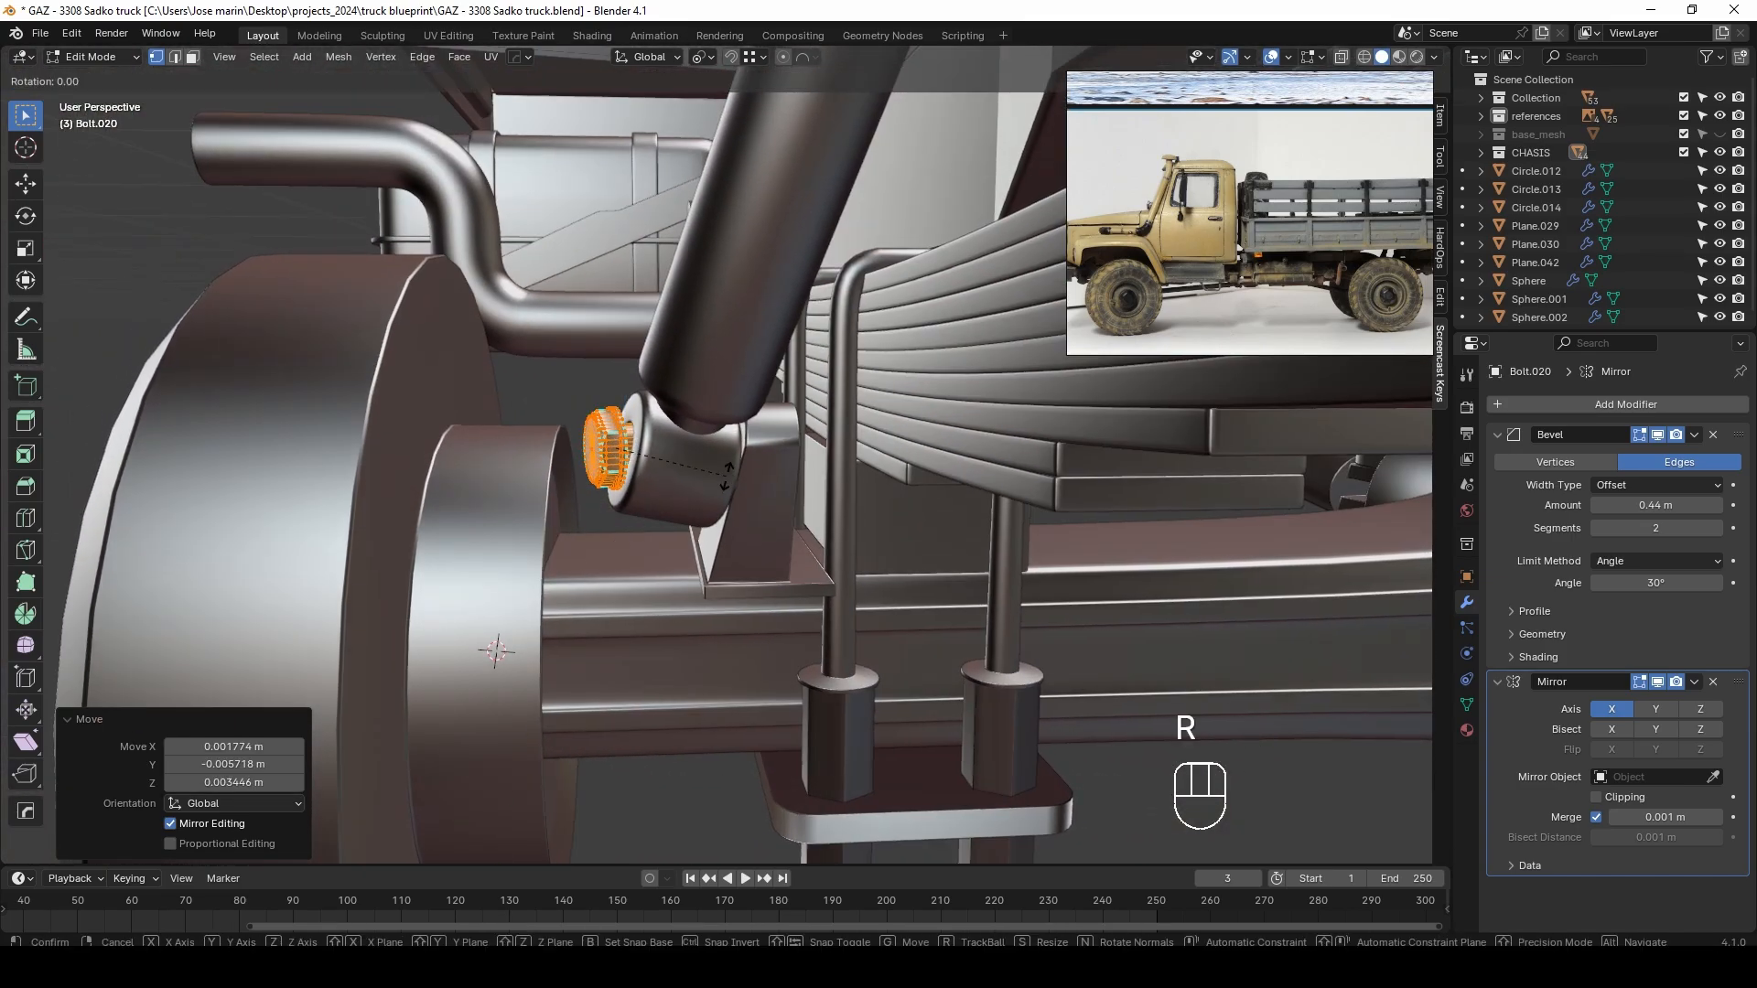
Rotate the bolt -17° about Y, seat it against the lower eye along X and finish editing it
left_click(741, 417)
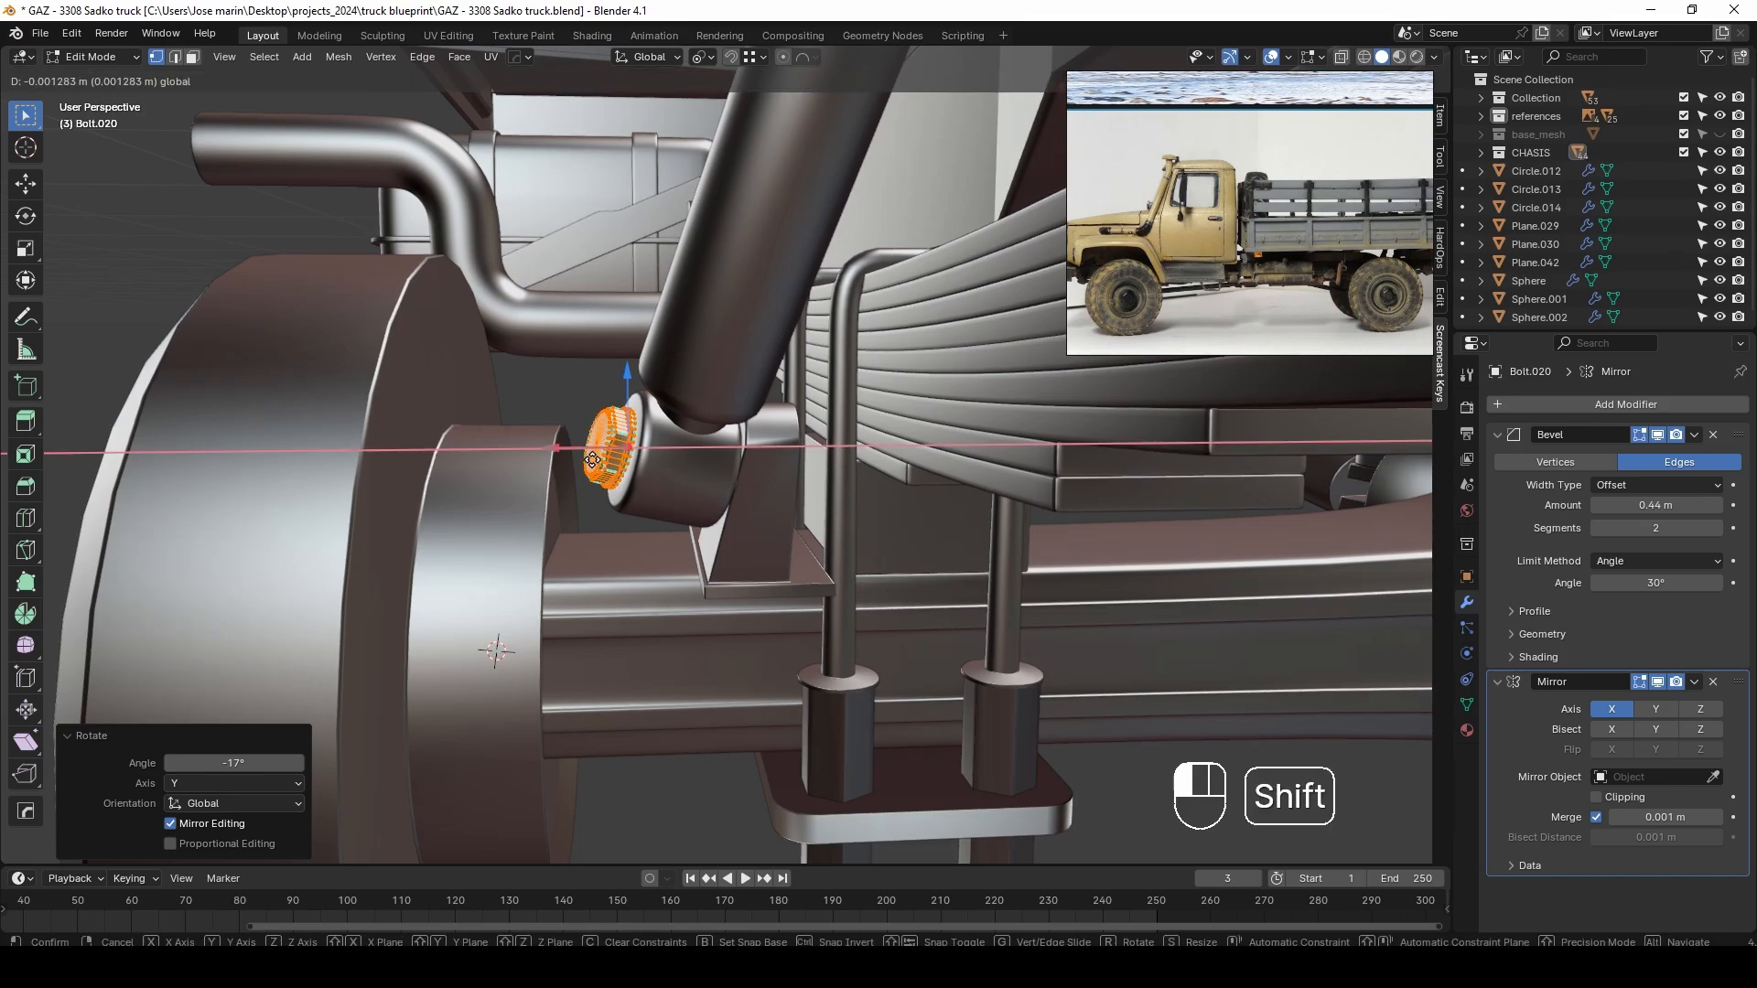
left_click(592, 460)
key("Tab")
Duplicate the lower eye bolt, place the copy near the bracket's base plate and separate it into its own object
middle_click_drag(168, 239, 1151, 582)
left_click(737, 576)
middle_click_drag(740, 582, 710, 664)
left_click(794, 442)
key("Tab")
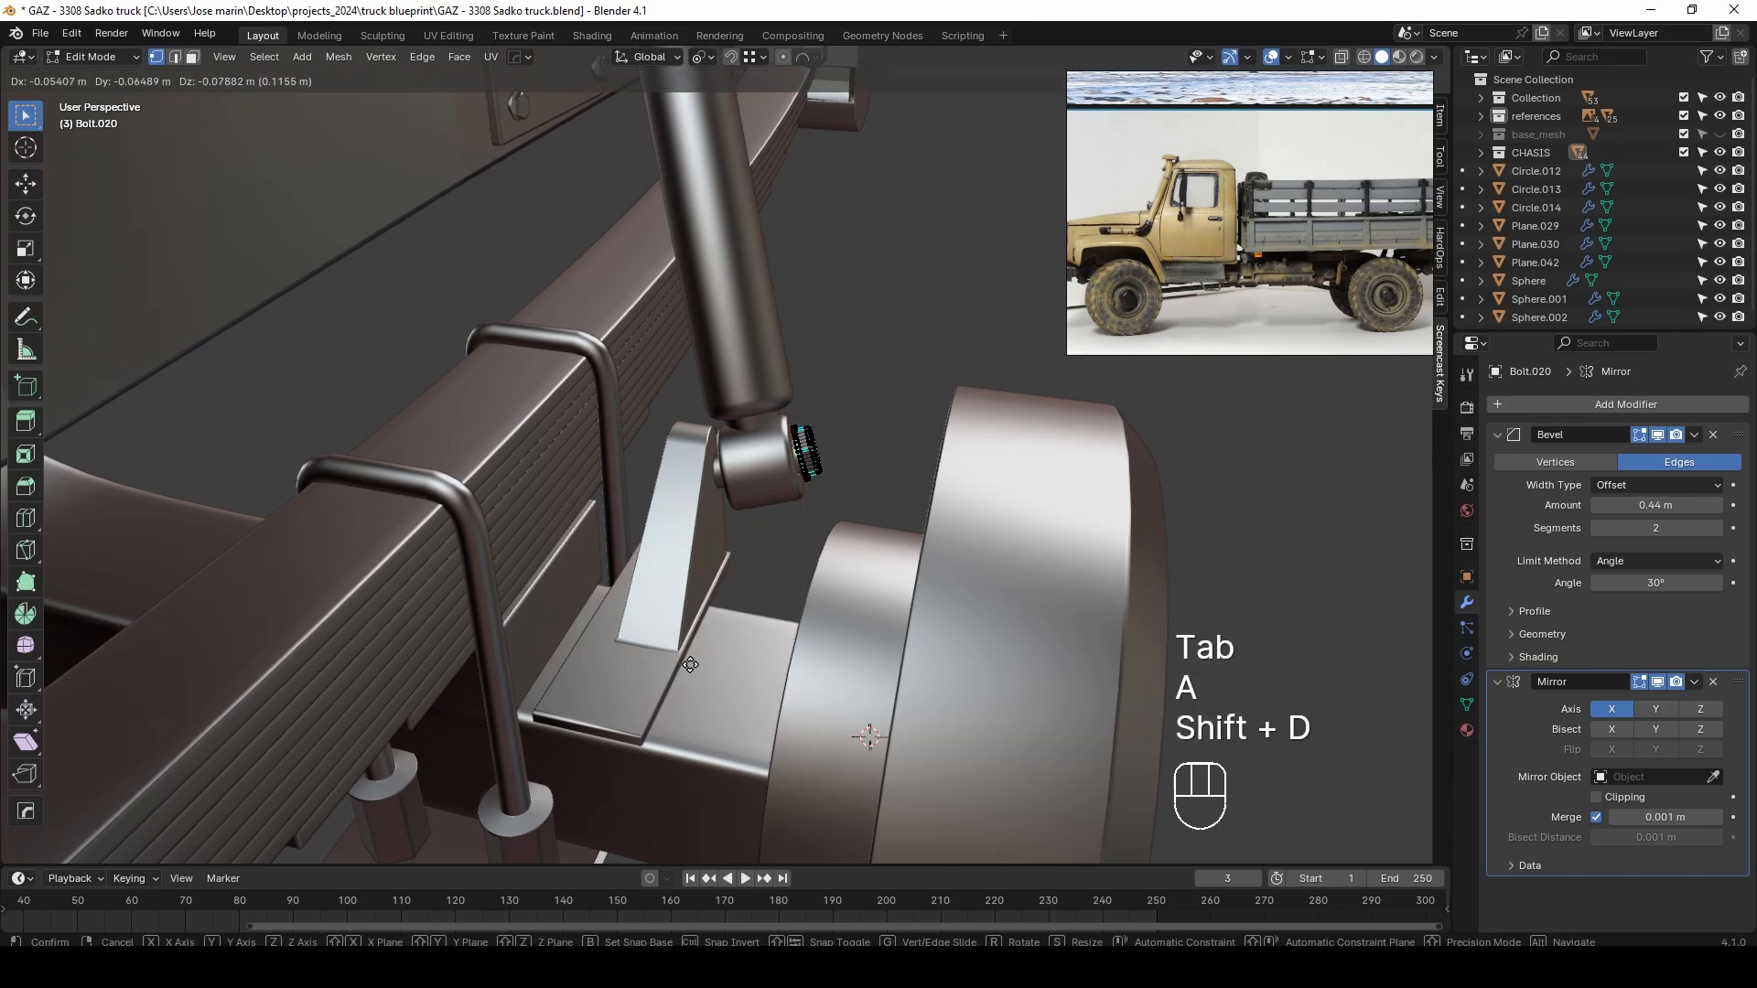
left_click(690, 665)
key("p")
left_click(664, 651)
key("Tab")
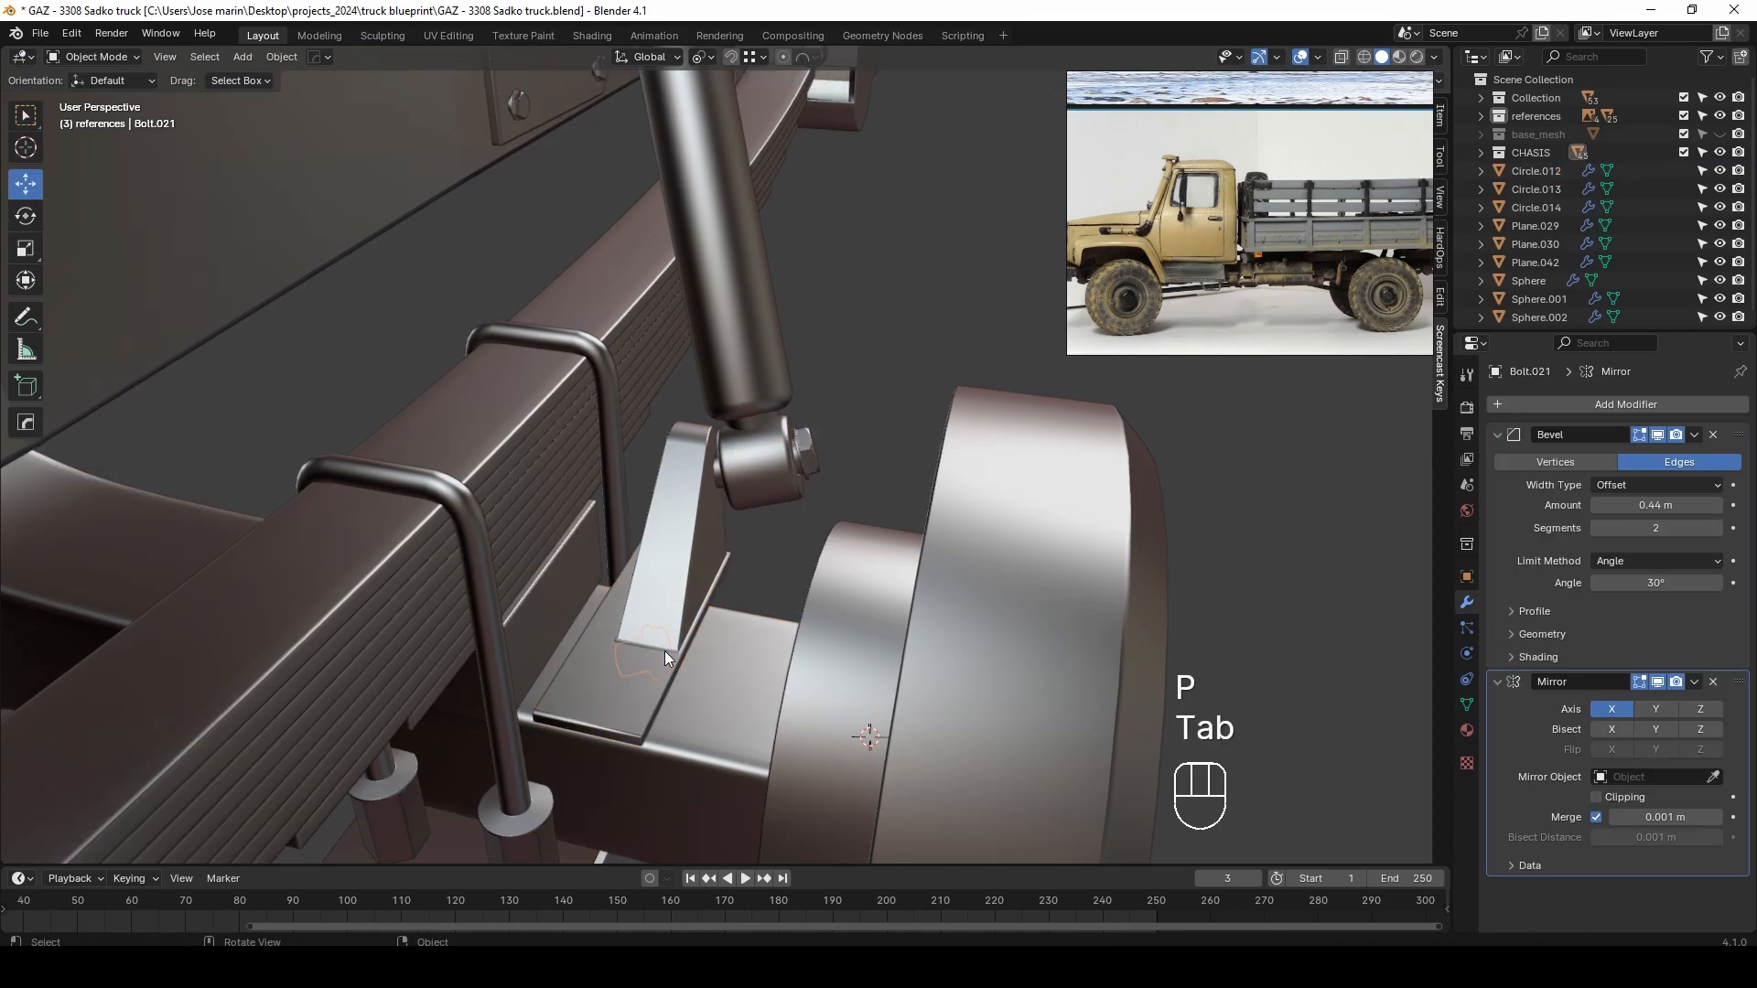
Select the whole bolt copy at the base plate and rotate it about -70° around Y to stand it upright
key("ctrl+z")
key("Tab")
key("a")
key("alt+z")
middle_click_drag(732, 668, 798, 725)
key("r")
key("y")
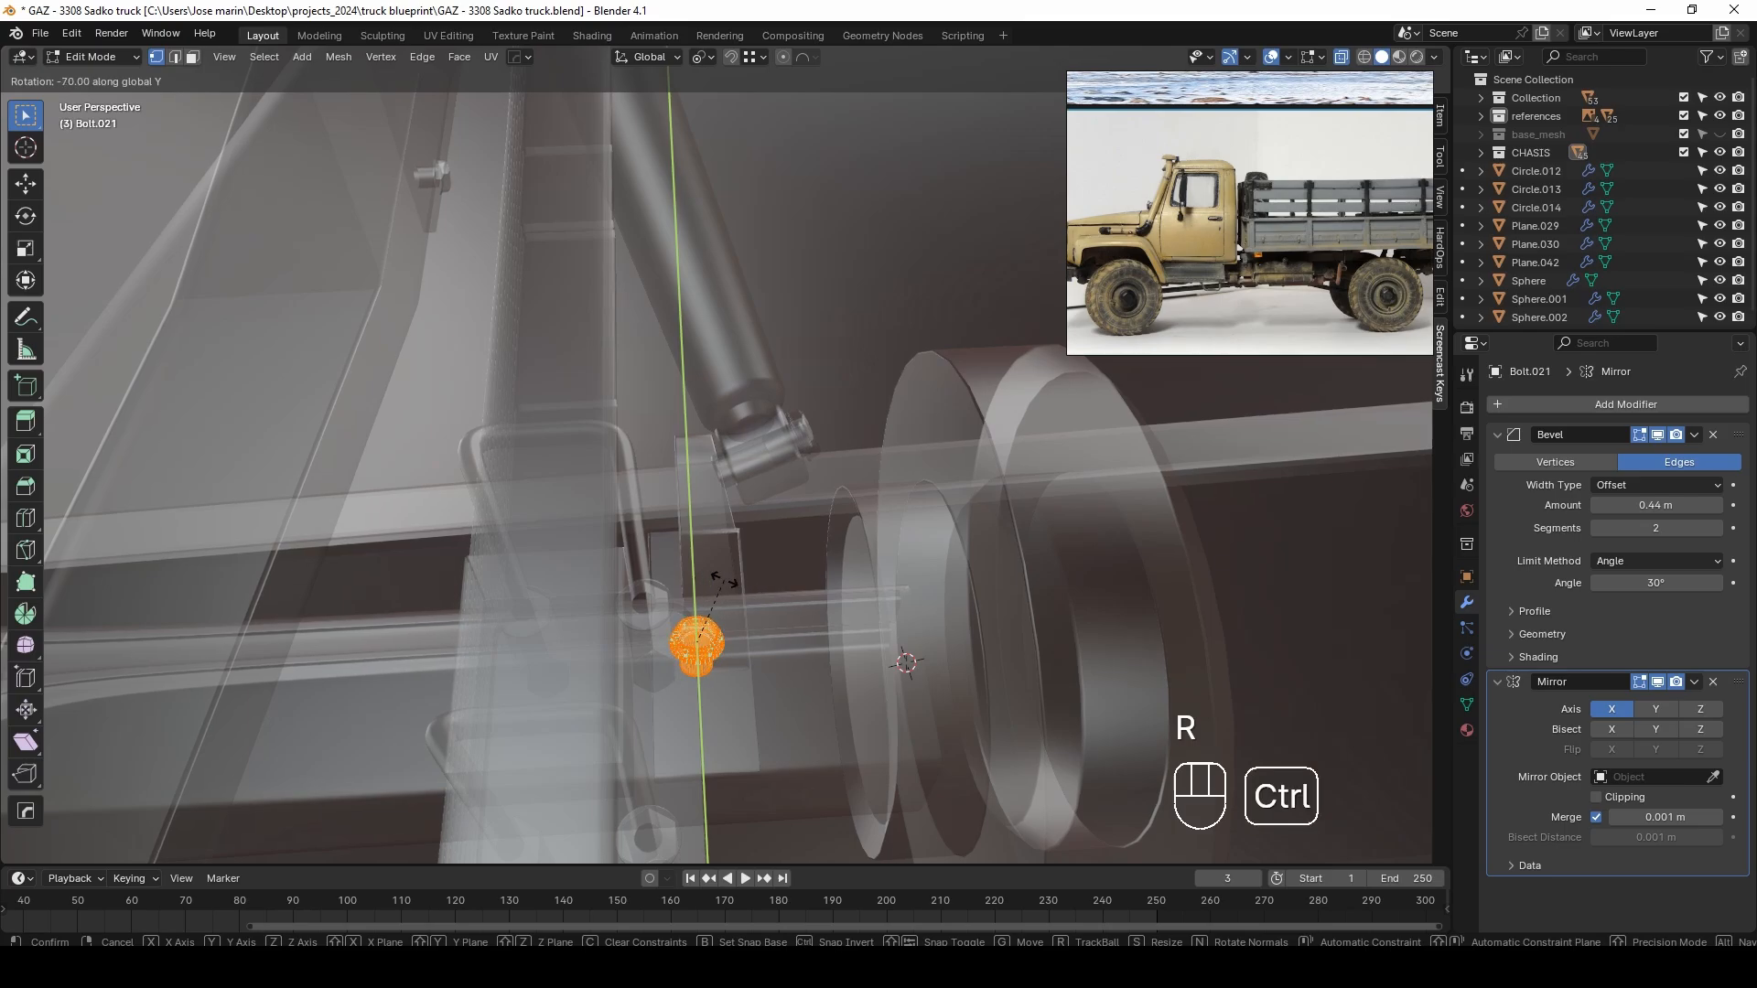
left_click(722, 582)
key("alt+z")
Move the bolt copy about 0.057 m along Z and -0.071 m along Y, above the free end of the base plate
scroll(622, 589, "up", 2)
left_click(626, 476)
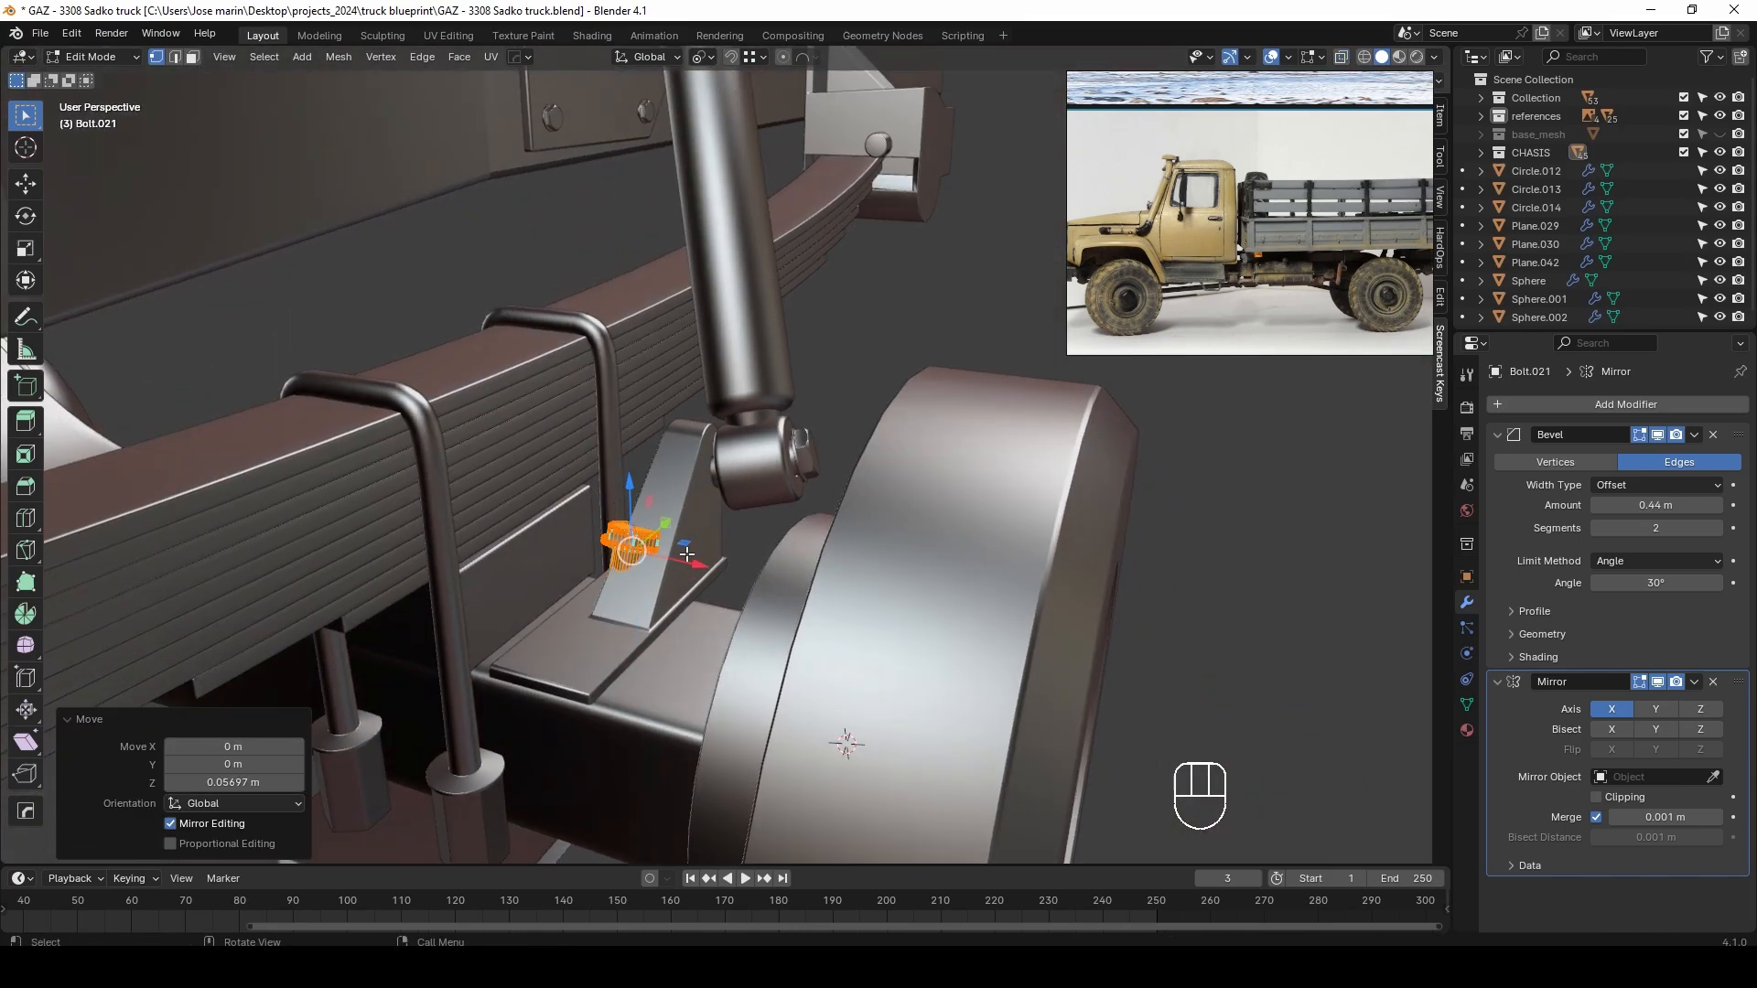
key("y")
left_click(637, 635)
key("KP_Decimal")
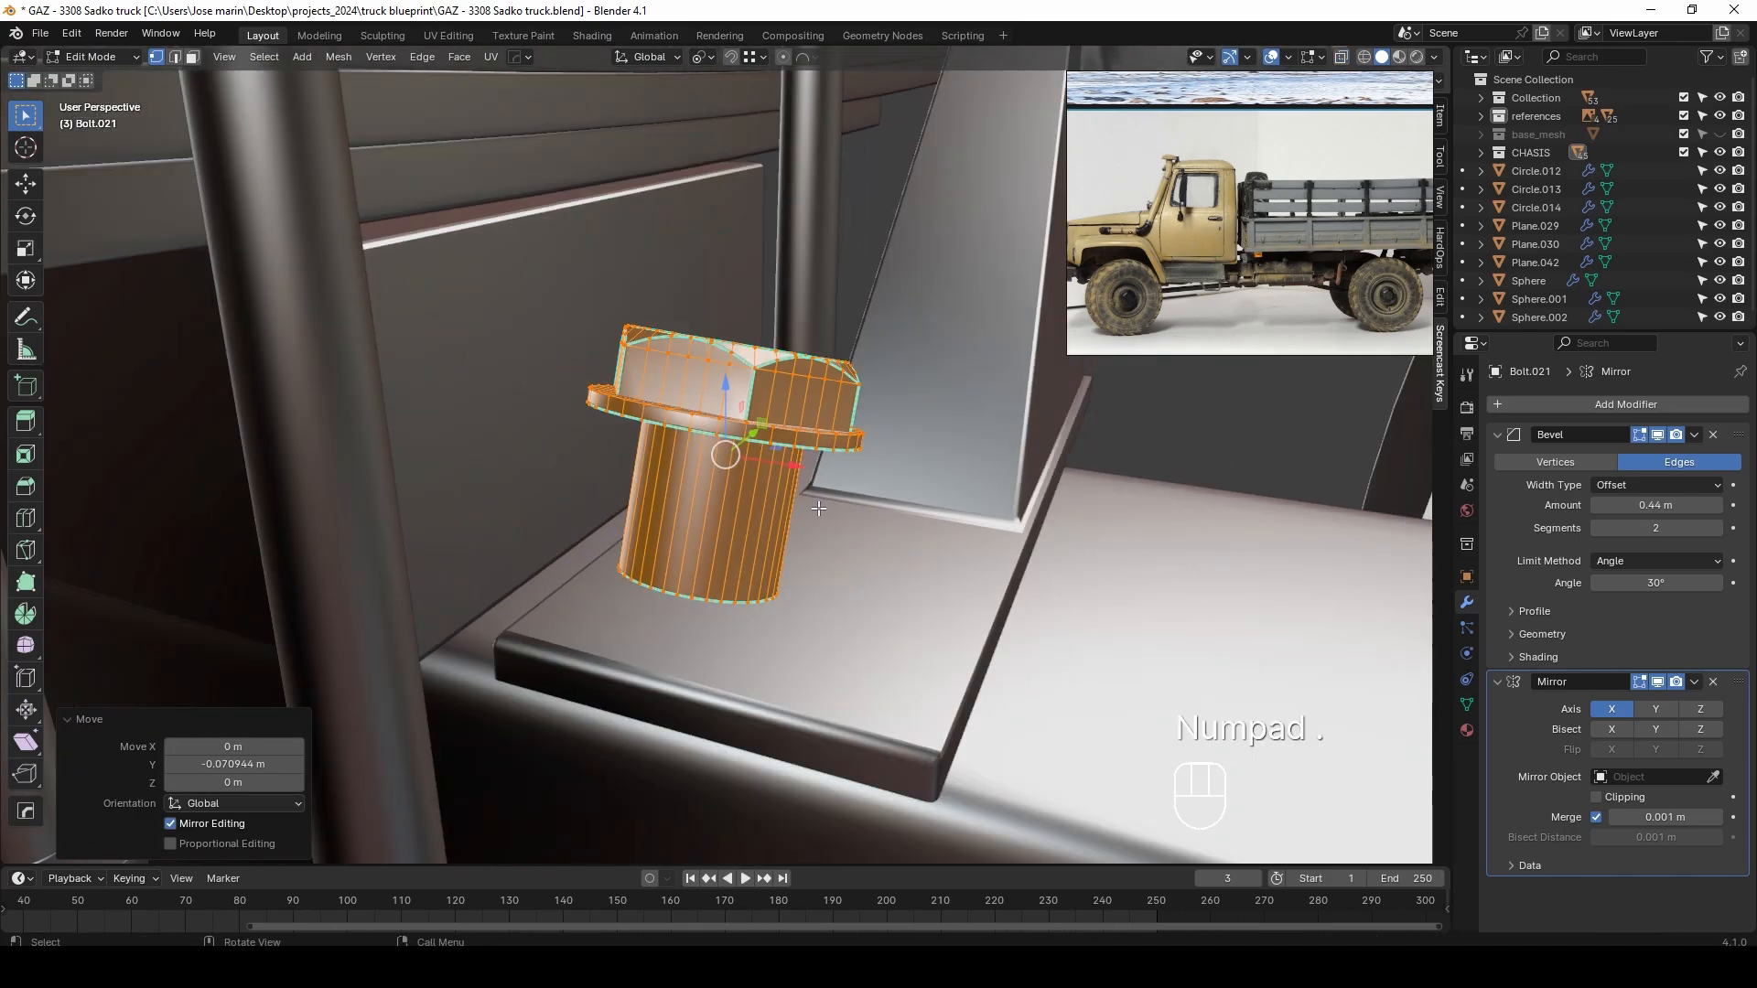
Rotate the bolt copy about 25° around X to straighten its shank over the base plate
middle_click_drag(597, 615, 839, 513)
key("r")
key("x")
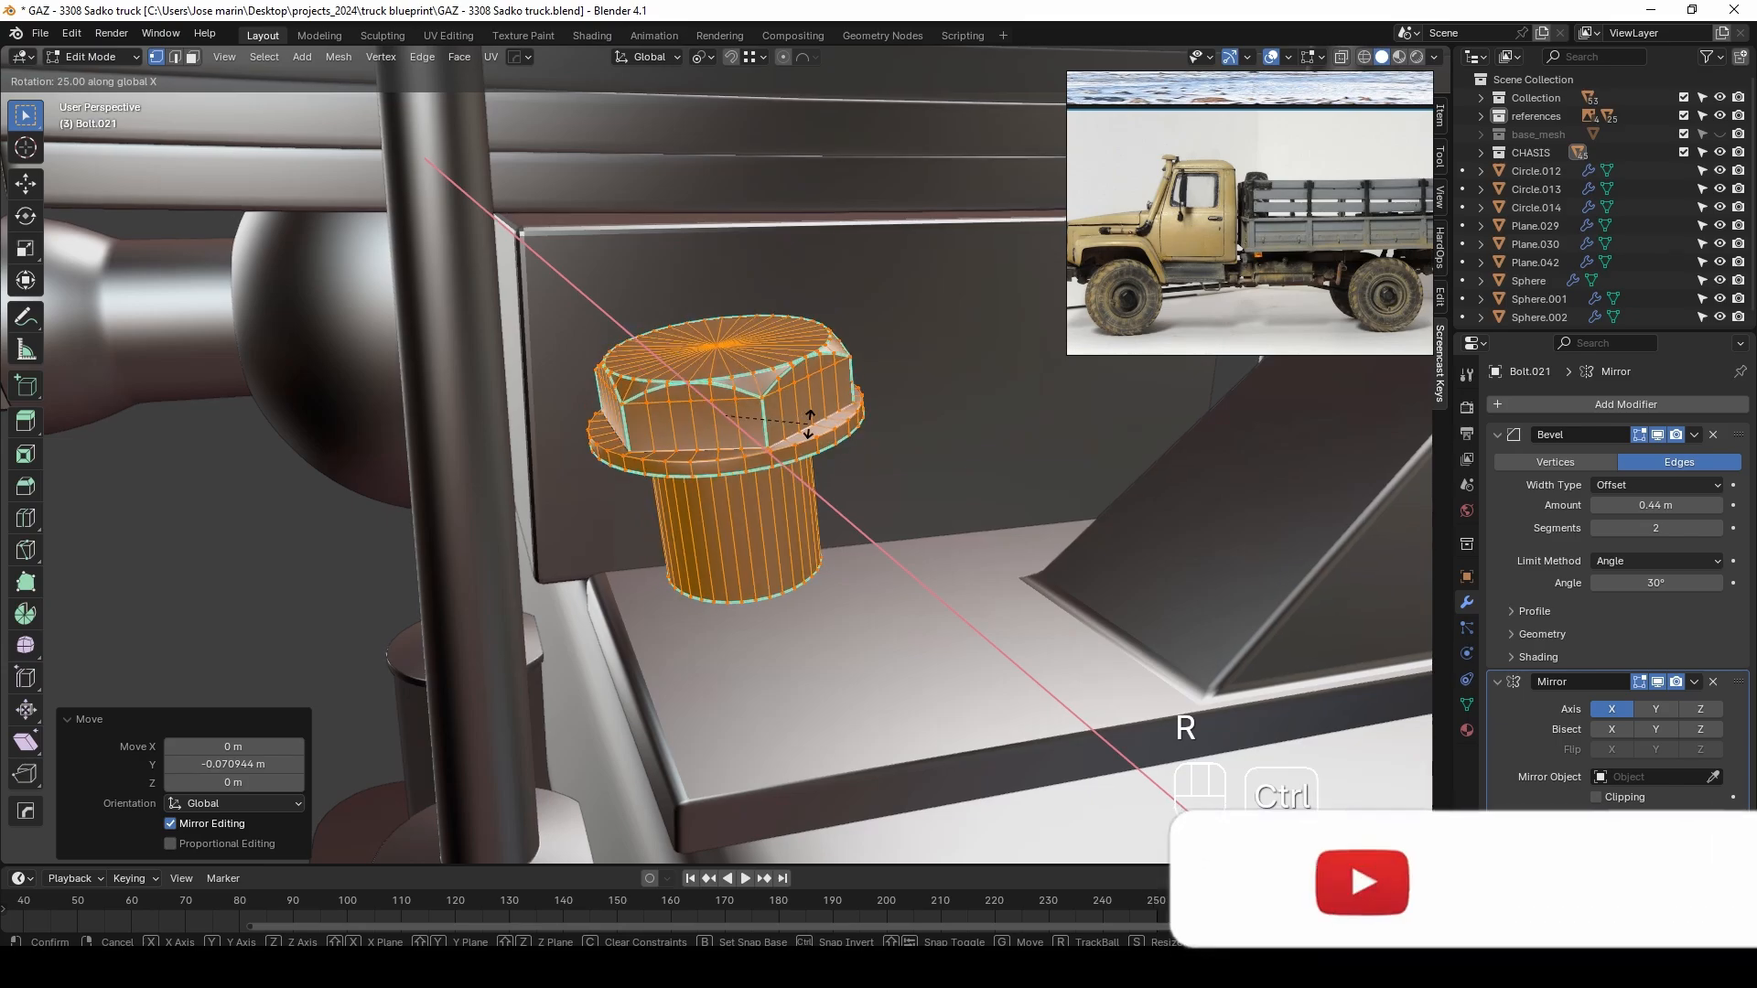
left_click(835, 435)
Lower the bolt copy about 0.019 m along Z and scale it down to suit the base plate
key("g")
key("z")
left_click(910, 644)
key("s")
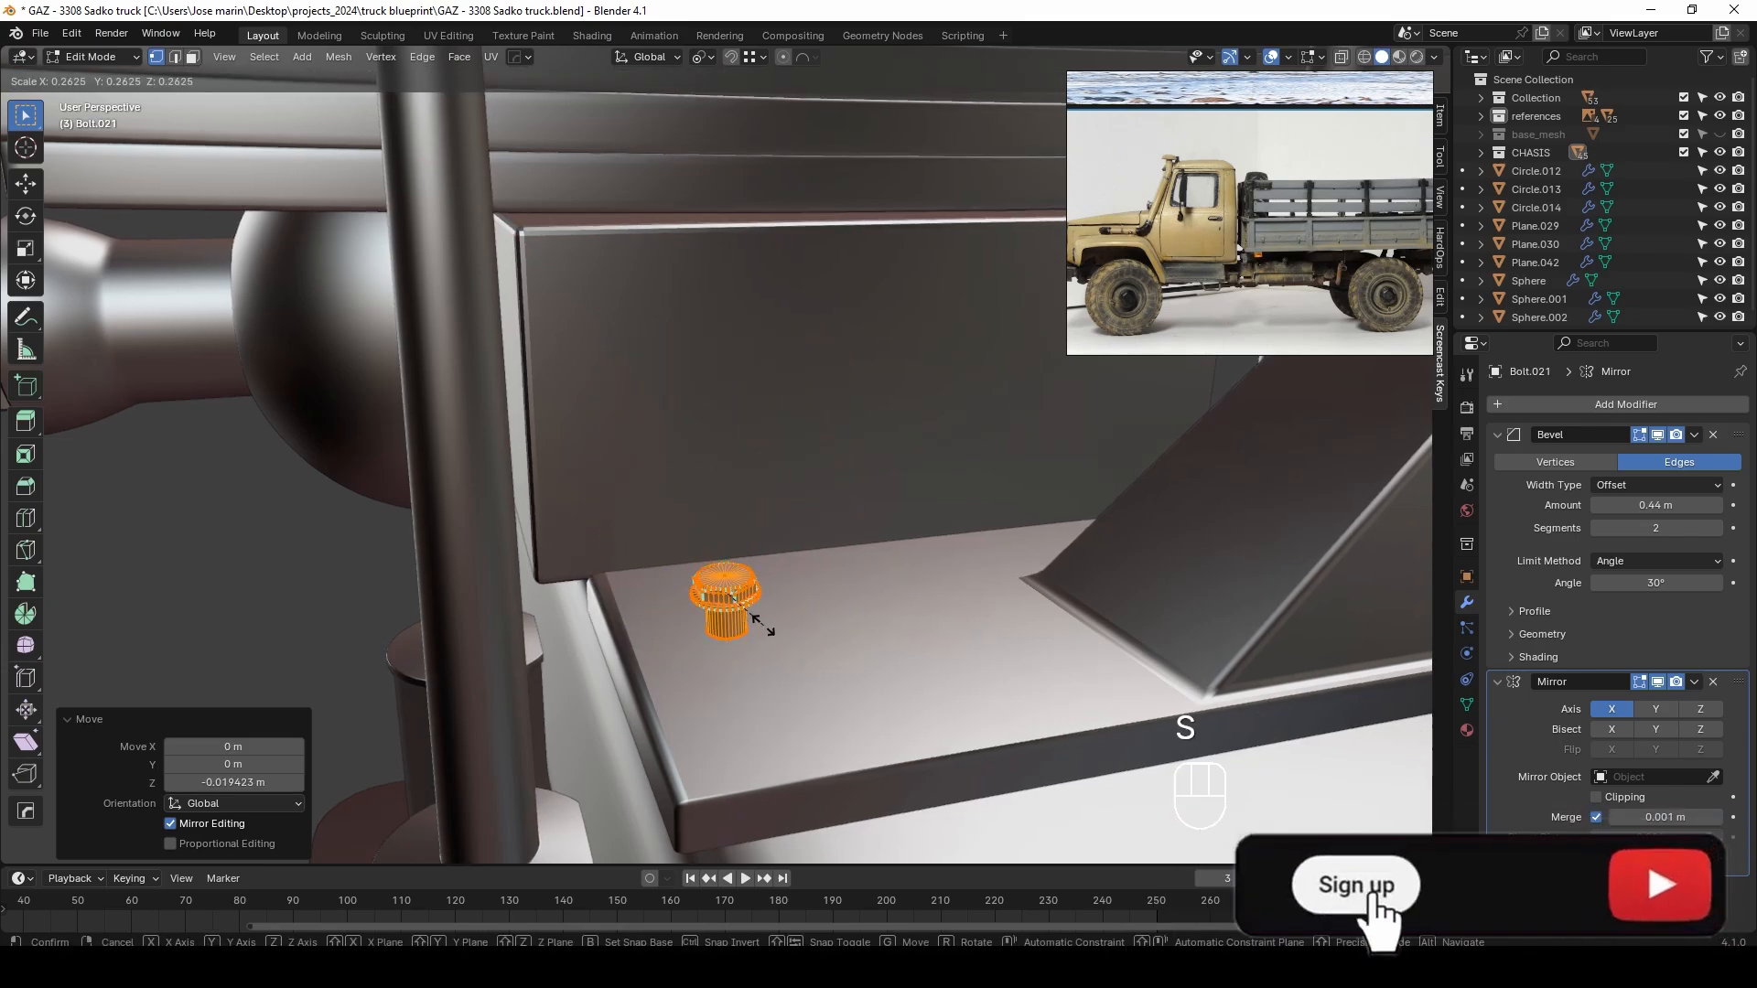
left_click(908, 509)
Seat the small bolt on the base plate, about -0.0136 m in X and -0.001 m in Z, and rotate it -2.51° about Y
middle_click_drag(907, 509, 1051, 515)
left_click_drag(798, 637, 682, 649)
middle_click_drag(682, 650, 582, 604)
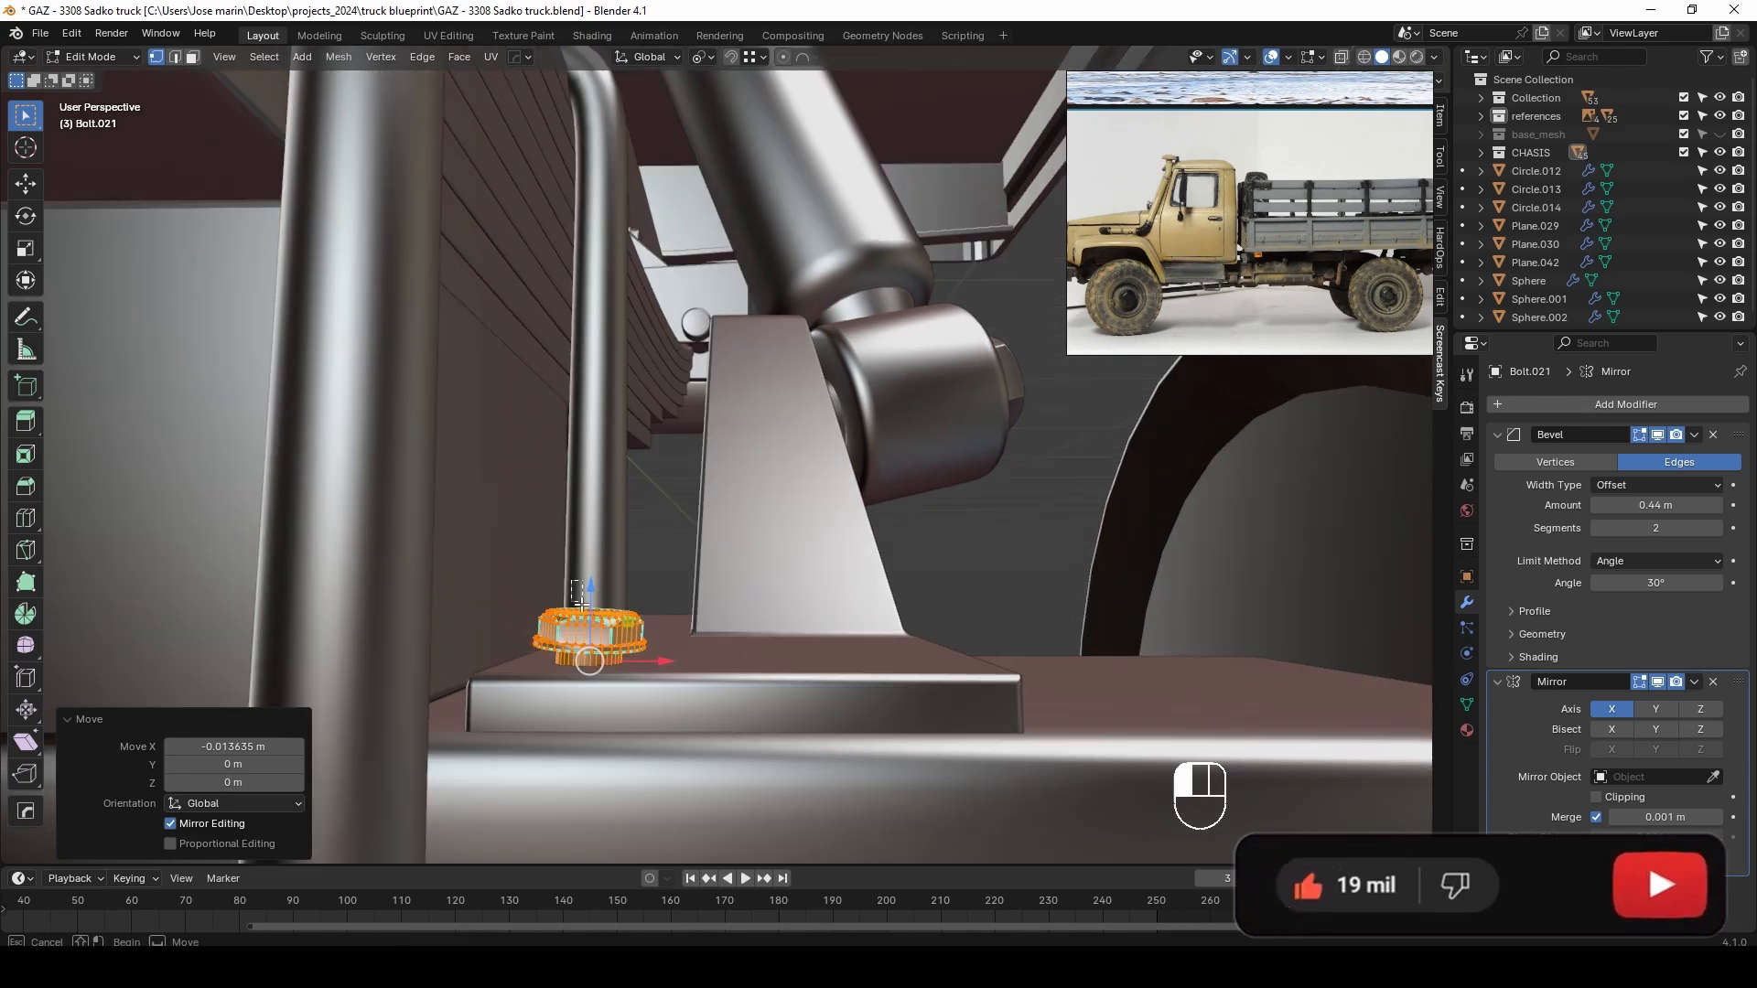
key("g")
key("z")
left_click(644, 682, "shift")
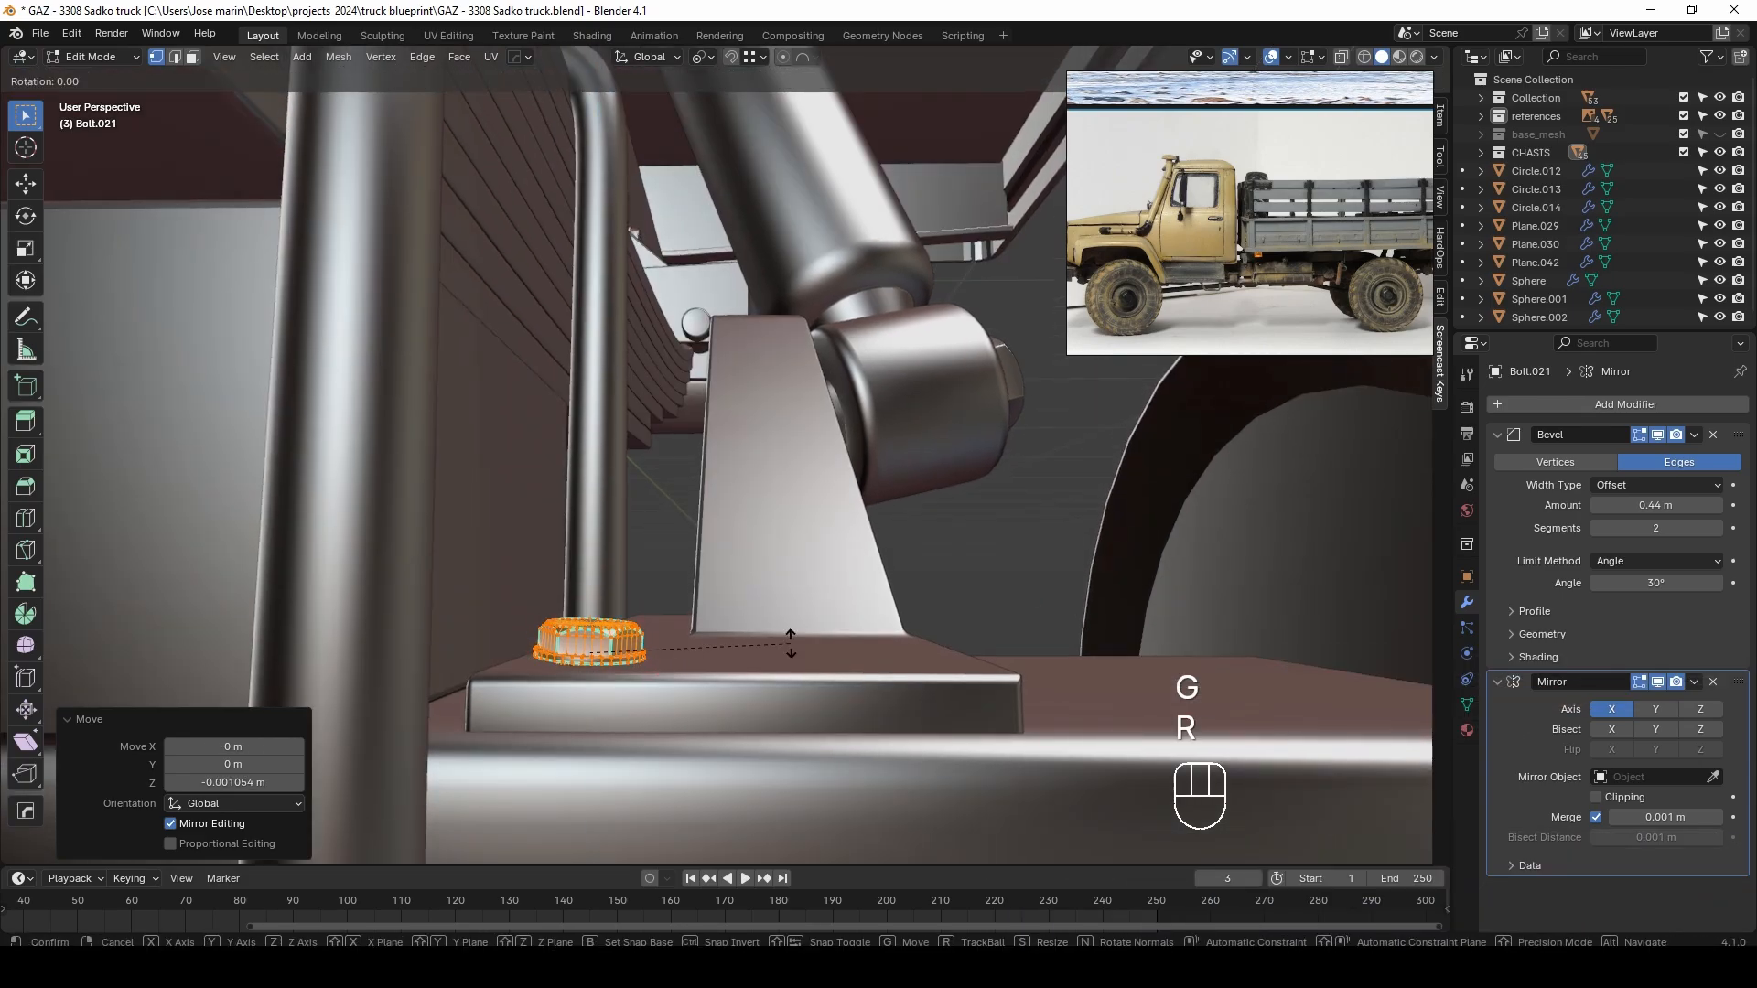
left_click(638, 427)
middle_click_drag(638, 427, 748, 731)
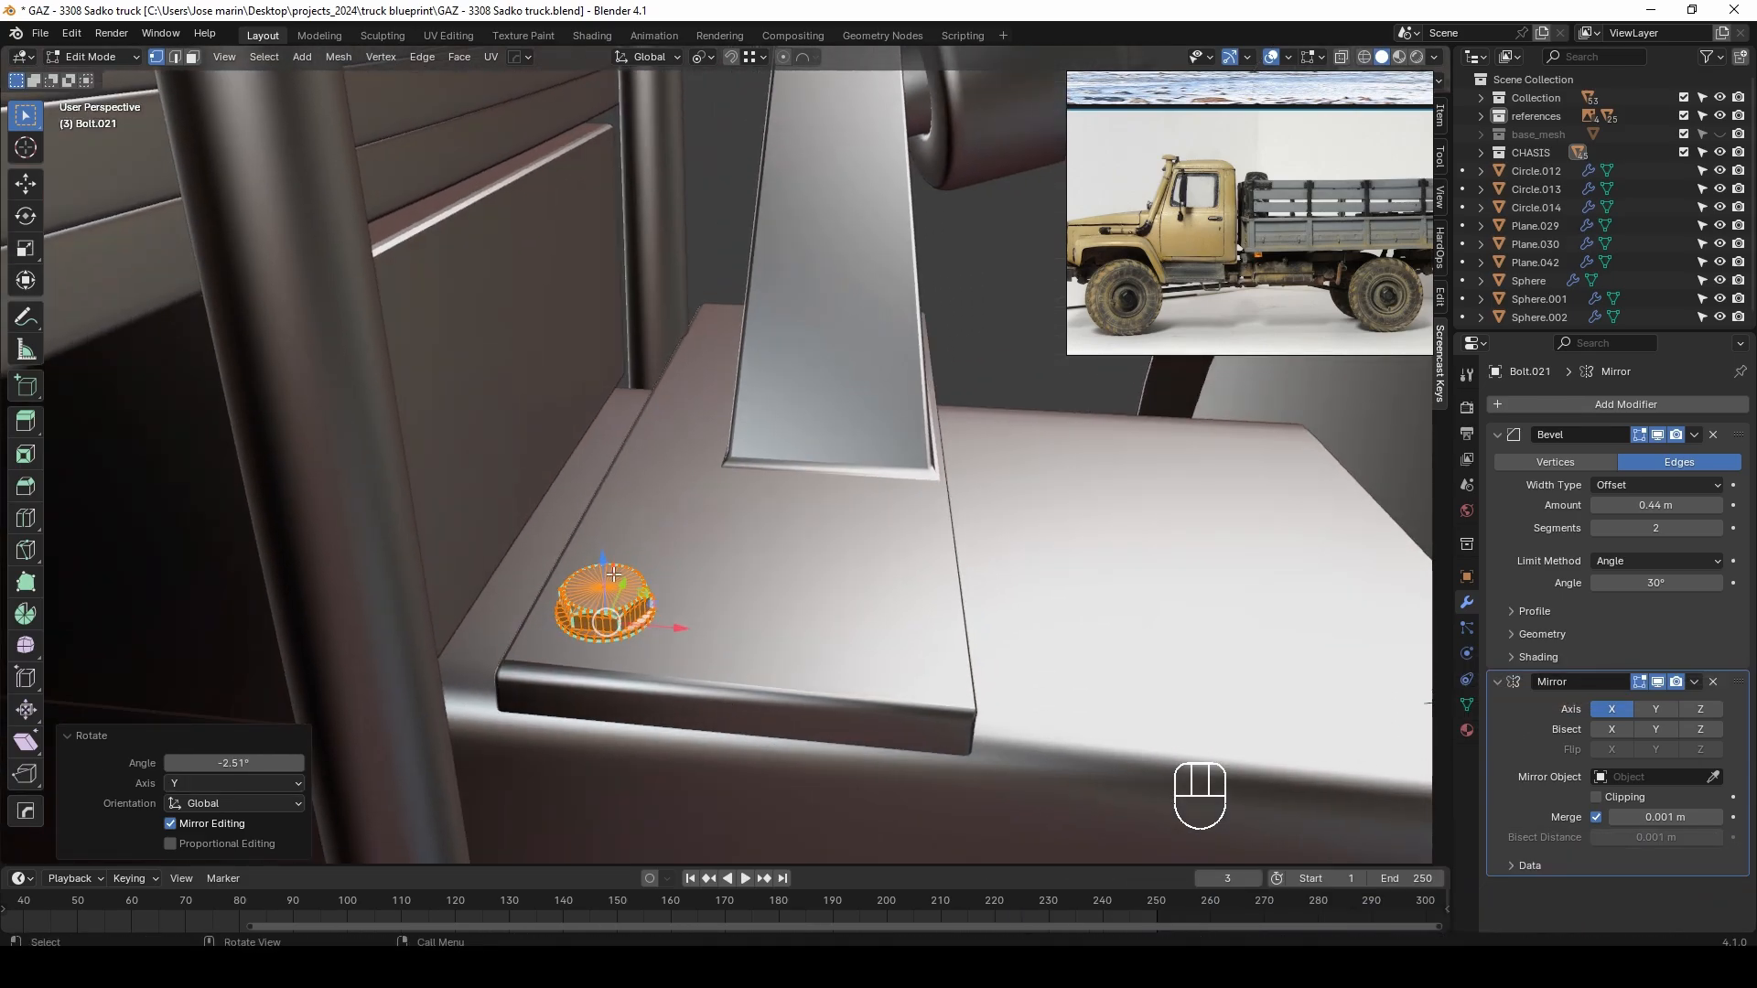
Duplicate the small bolt about 0.031 m along X to the other side of the base plate
key("x")
left_click(1043, 593)
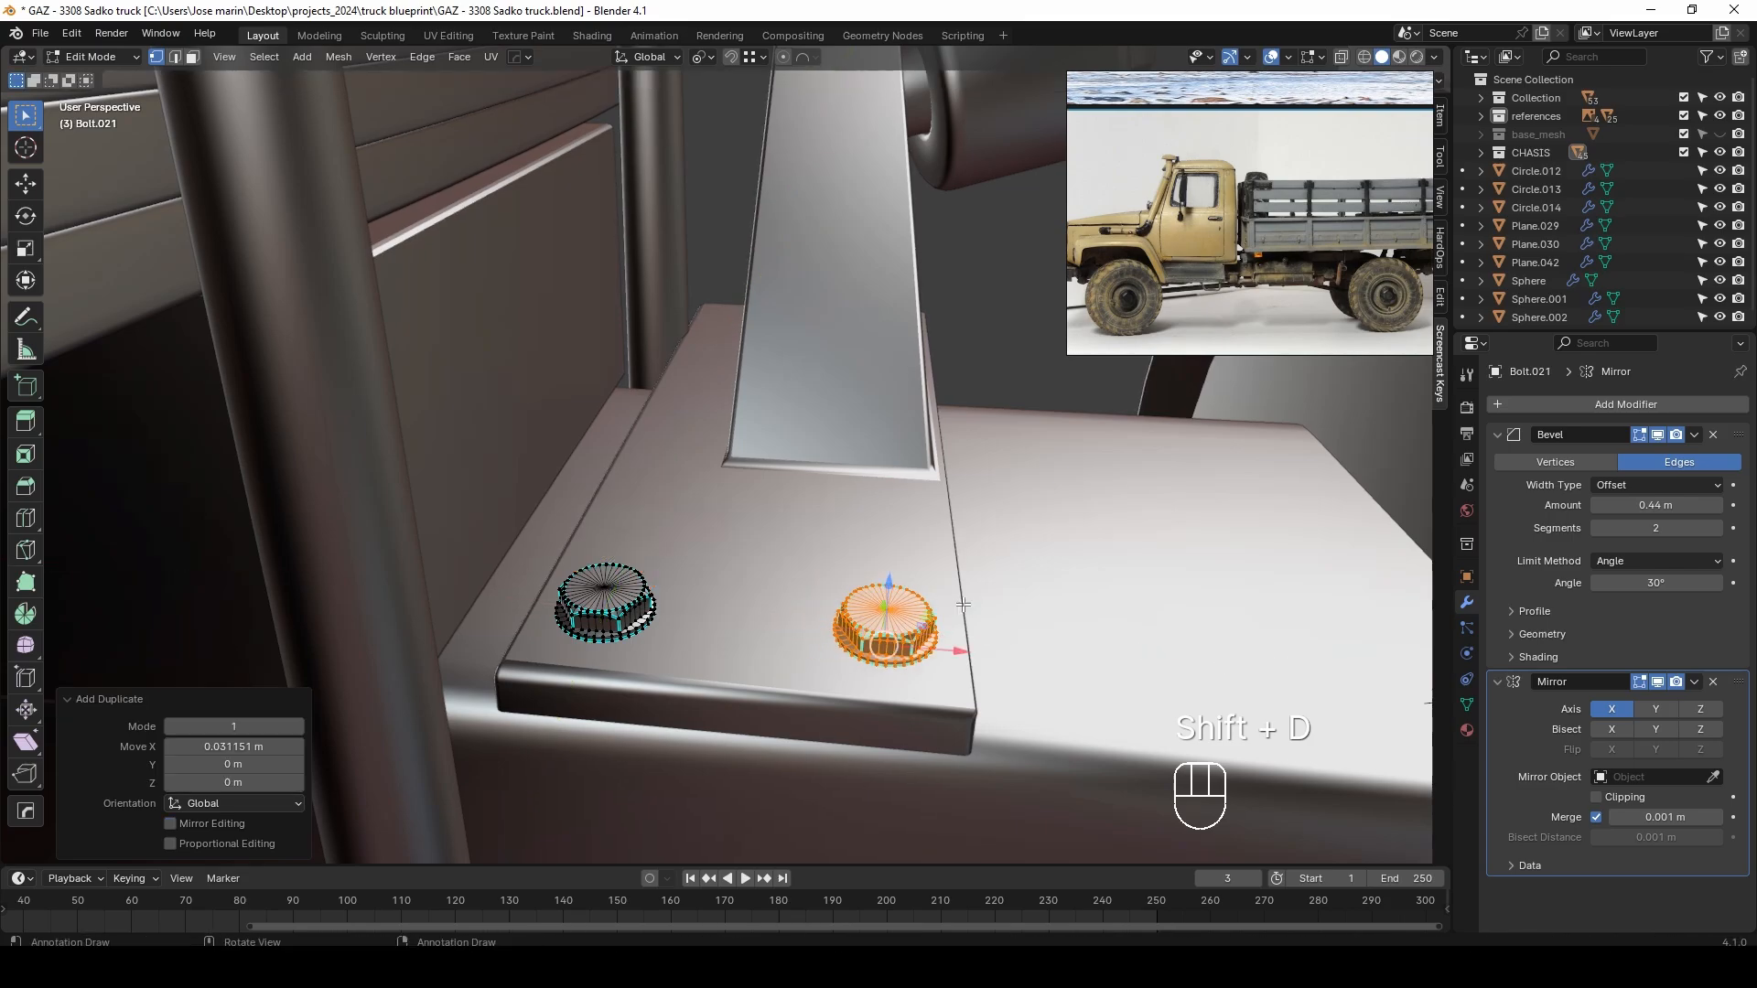
middle_click_drag(1043, 593, 900, 472)
Scale both base plate bolts around their individual origins and finish editing them
key("a")
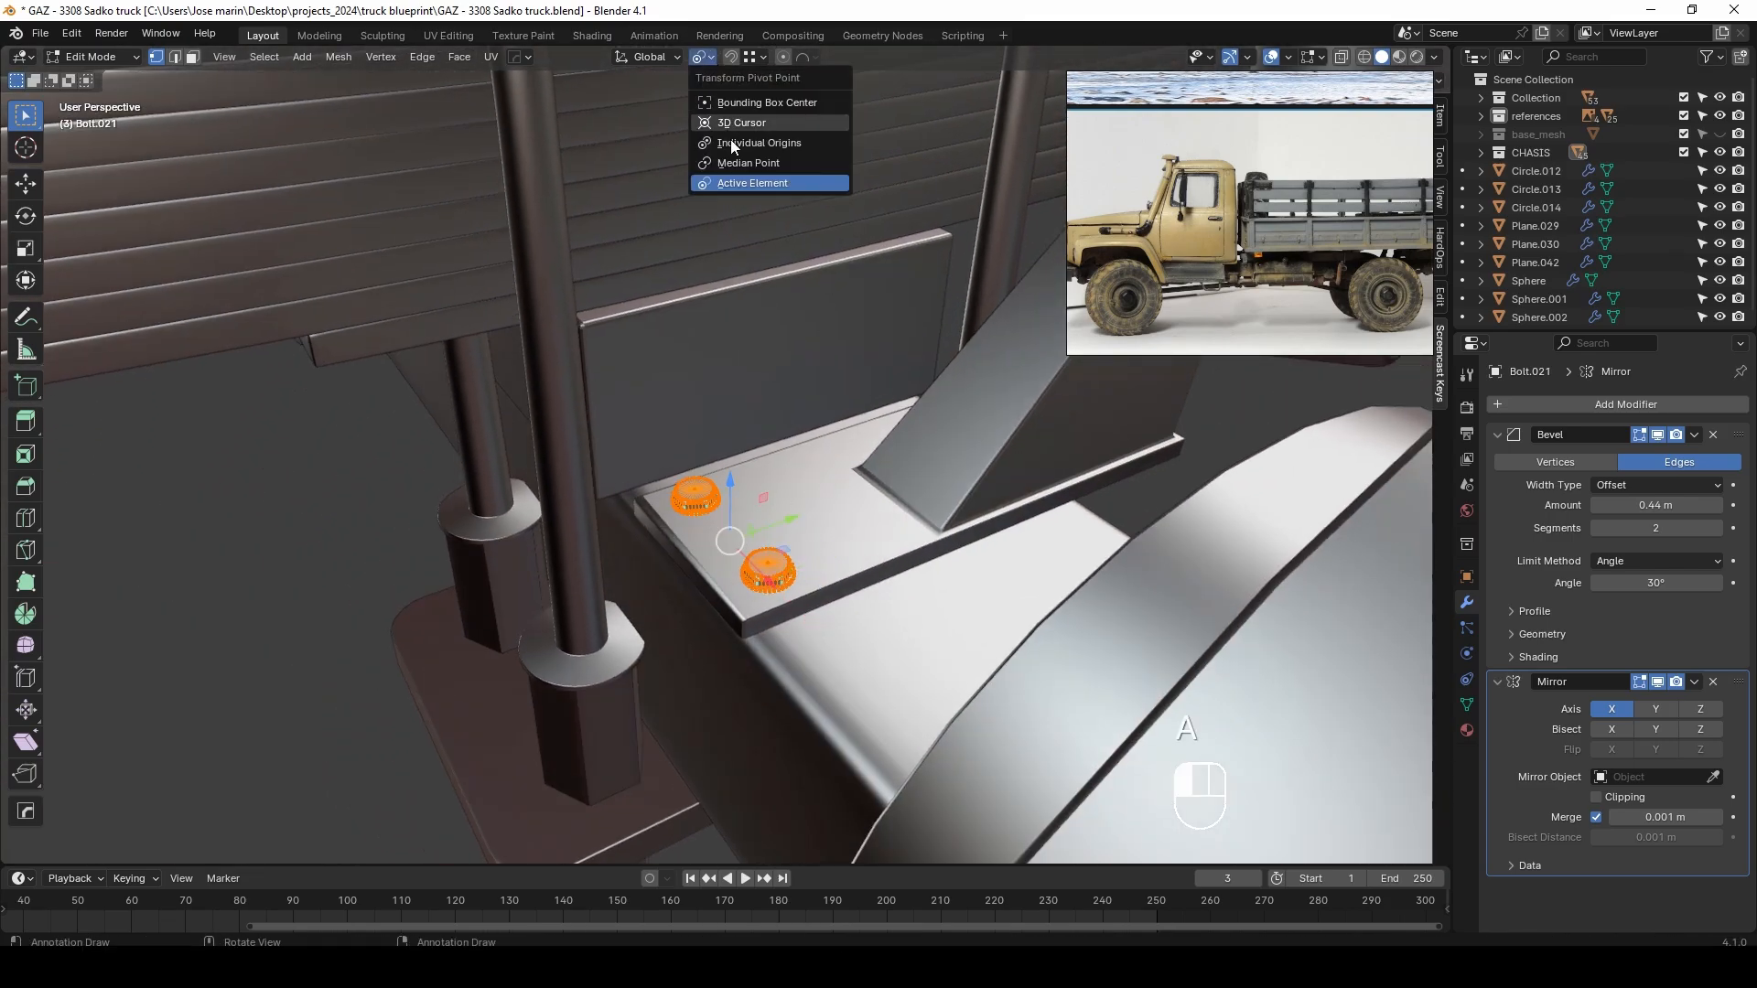
left_click(958, 172)
key("Tab")
scroll(962, 435, "down", 6)
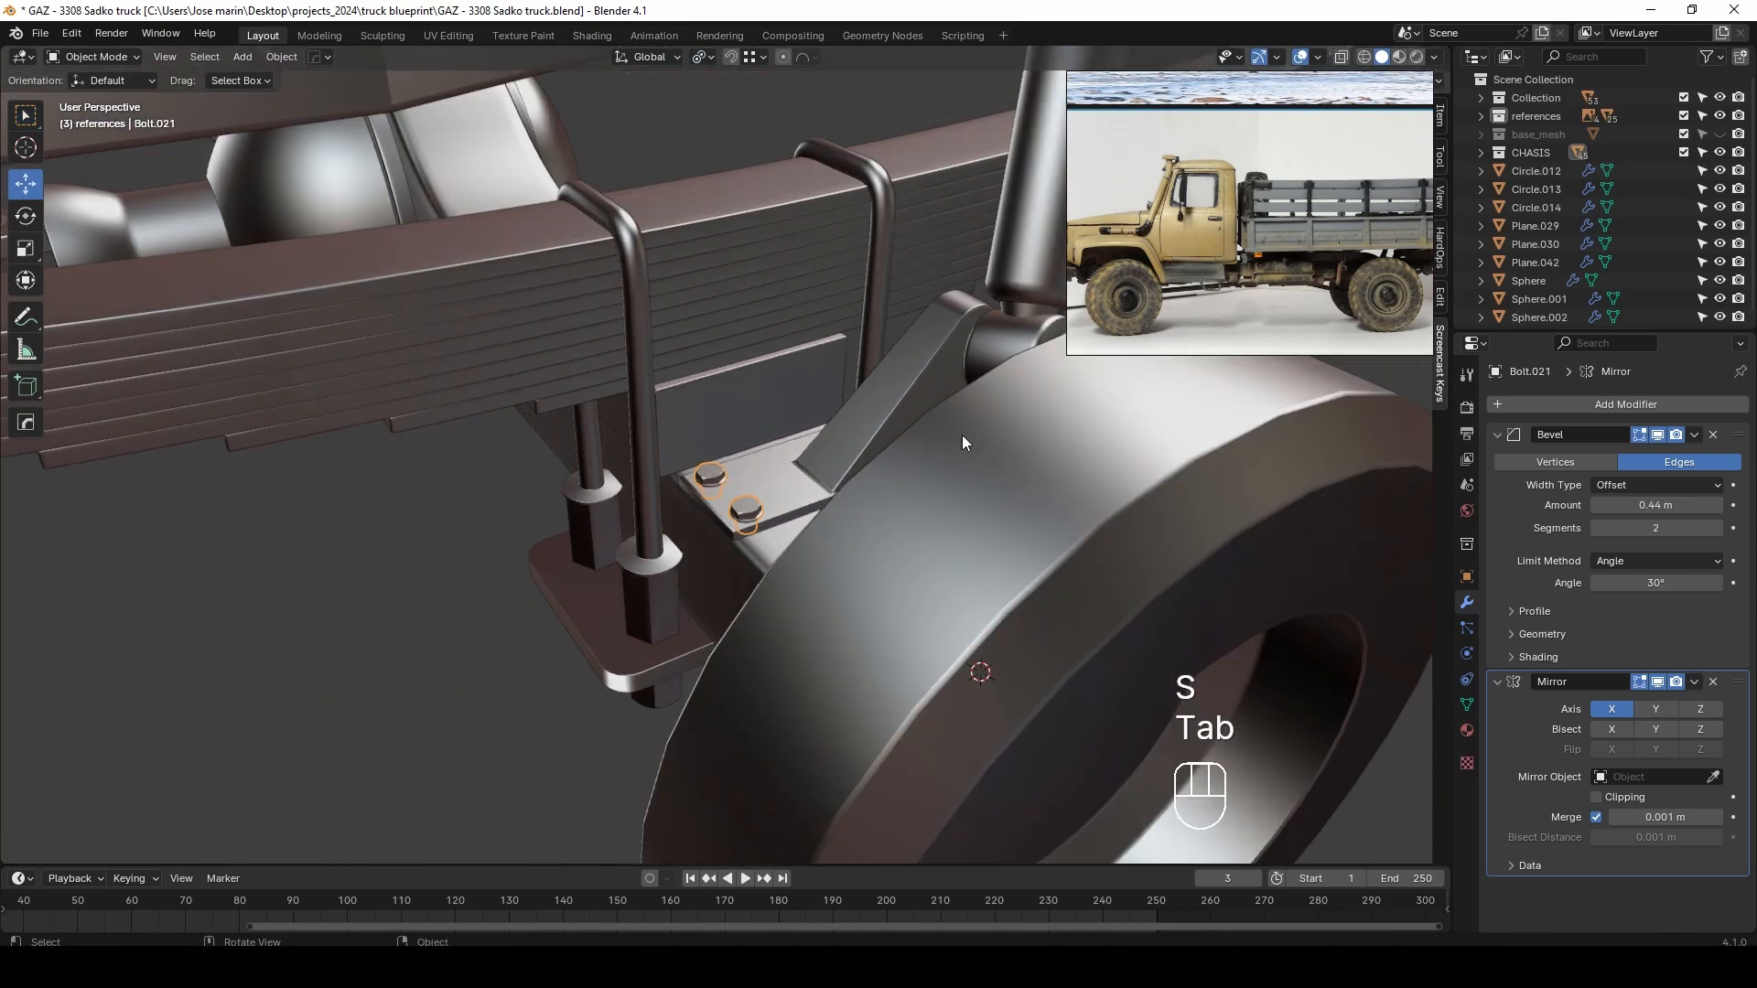
Open the lower shock absorber bracket for vertex editing
middle_click_drag(962, 436, 828, 526)
left_click(756, 468)
key("Tab")
scroll(789, 509, "up", 3)
key("1")
Try to move the vertices at the end of the bracket's base plate
key("alt+z")
left_click_drag(834, 522, 889, 571)
middle_click_drag(995, 603, 1004, 597, "shift")
key("alt+z")
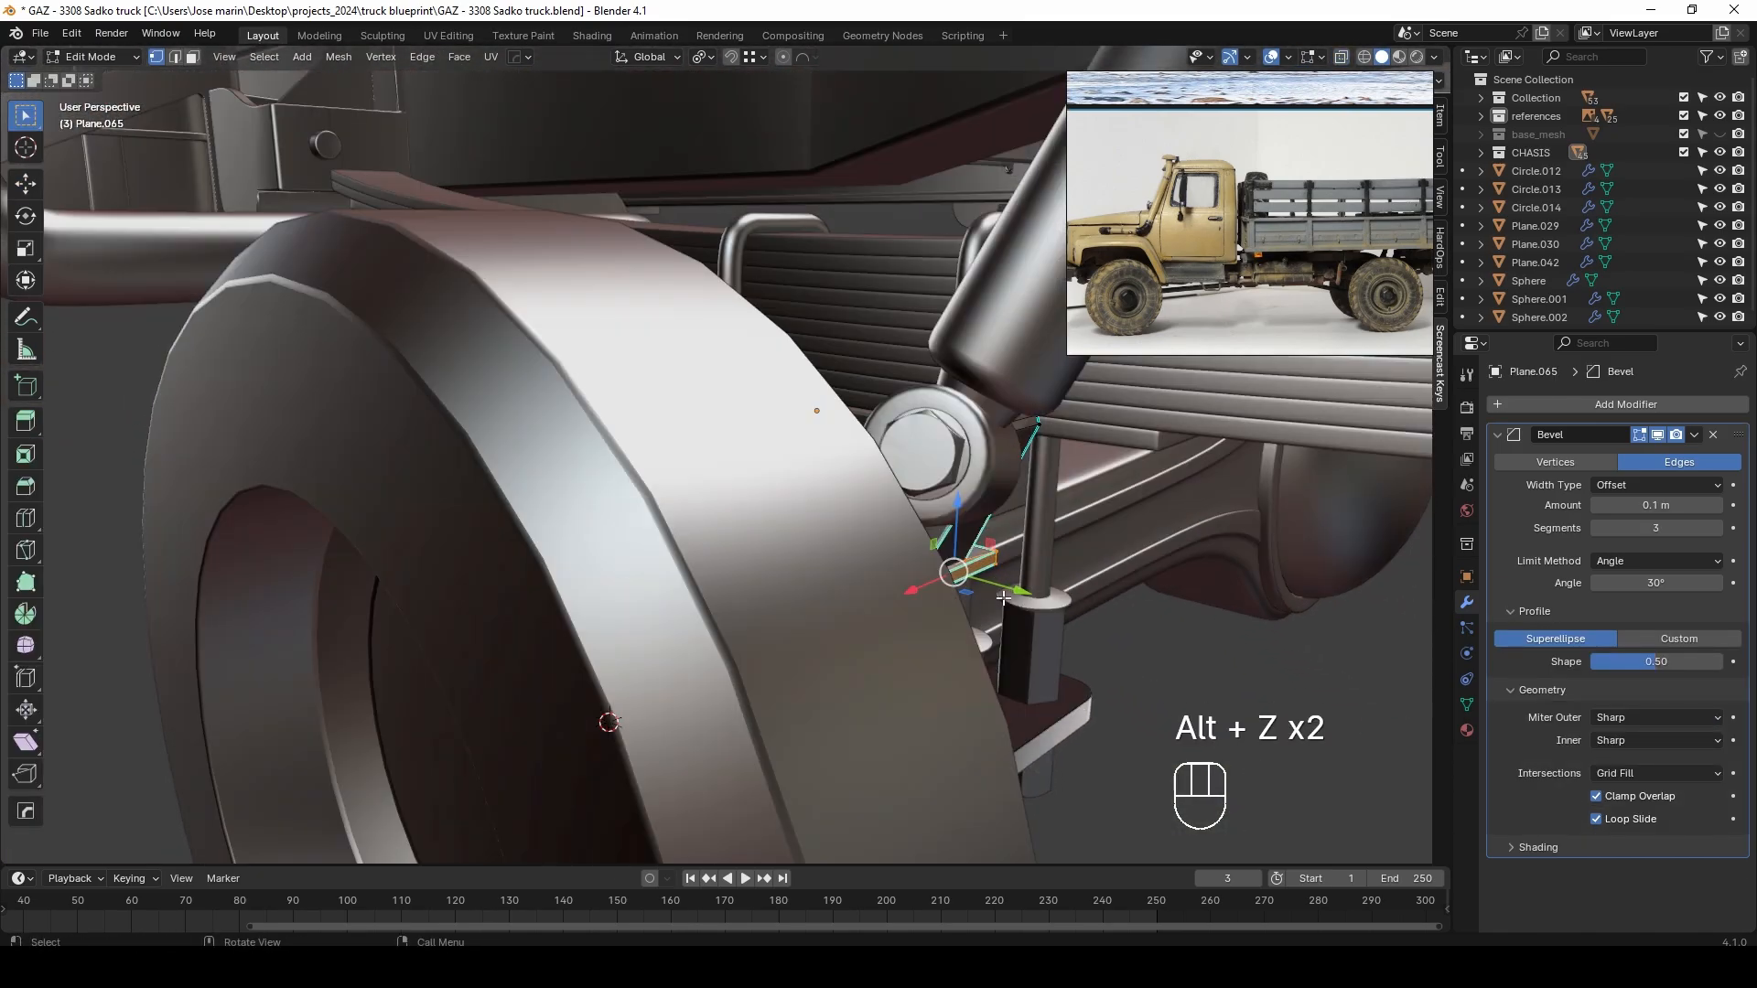
left_click_drag(990, 599, 988, 599)
middle_click_drag(989, 600, 902, 549)
key("ctrl+z")
Select the top vertices of the bracket's upright, nudge them along Y and finish editing the bracket
middle_click_drag(787, 503, 859, 442)
key("alt+z")
left_click(992, 410)
key("alt+z")
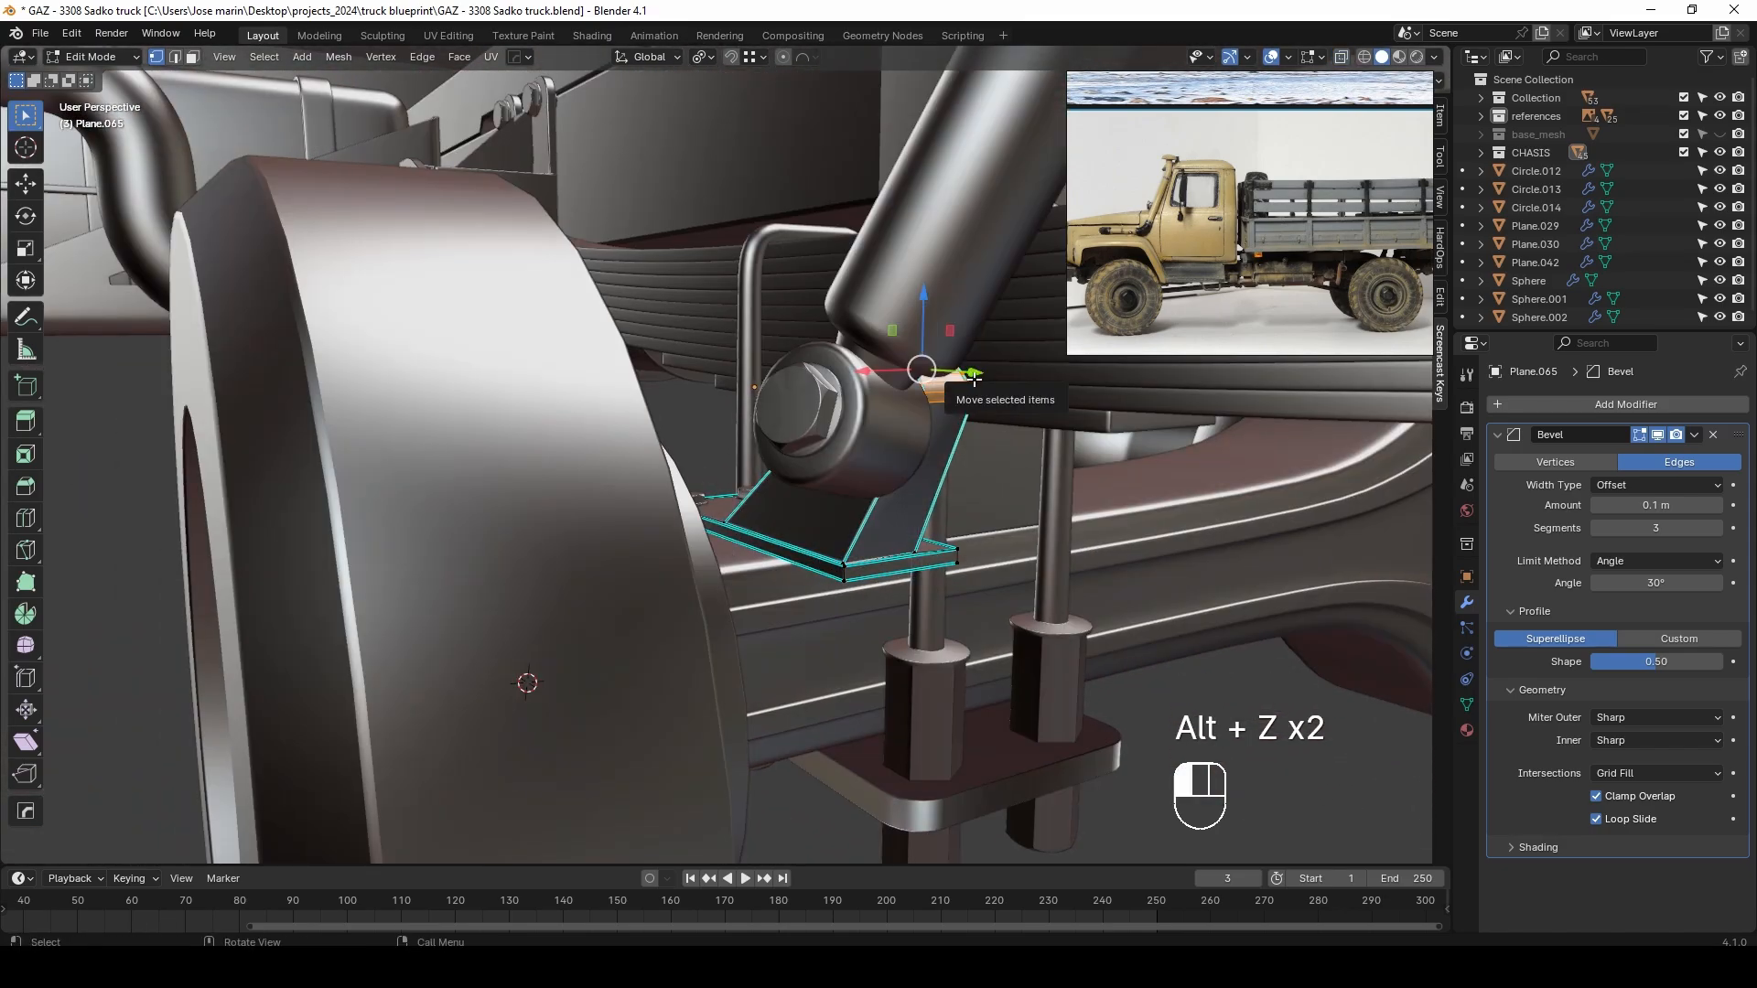
left_click_drag(991, 391, 992, 391)
middle_click_drag(991, 402, 964, 461)
middle_click_drag(829, 516, 723, 431)
key("Tab")
Place the 3D cursor on the rear leaf spring near its front end and add a plane there
scroll(888, 585, "down", 5)
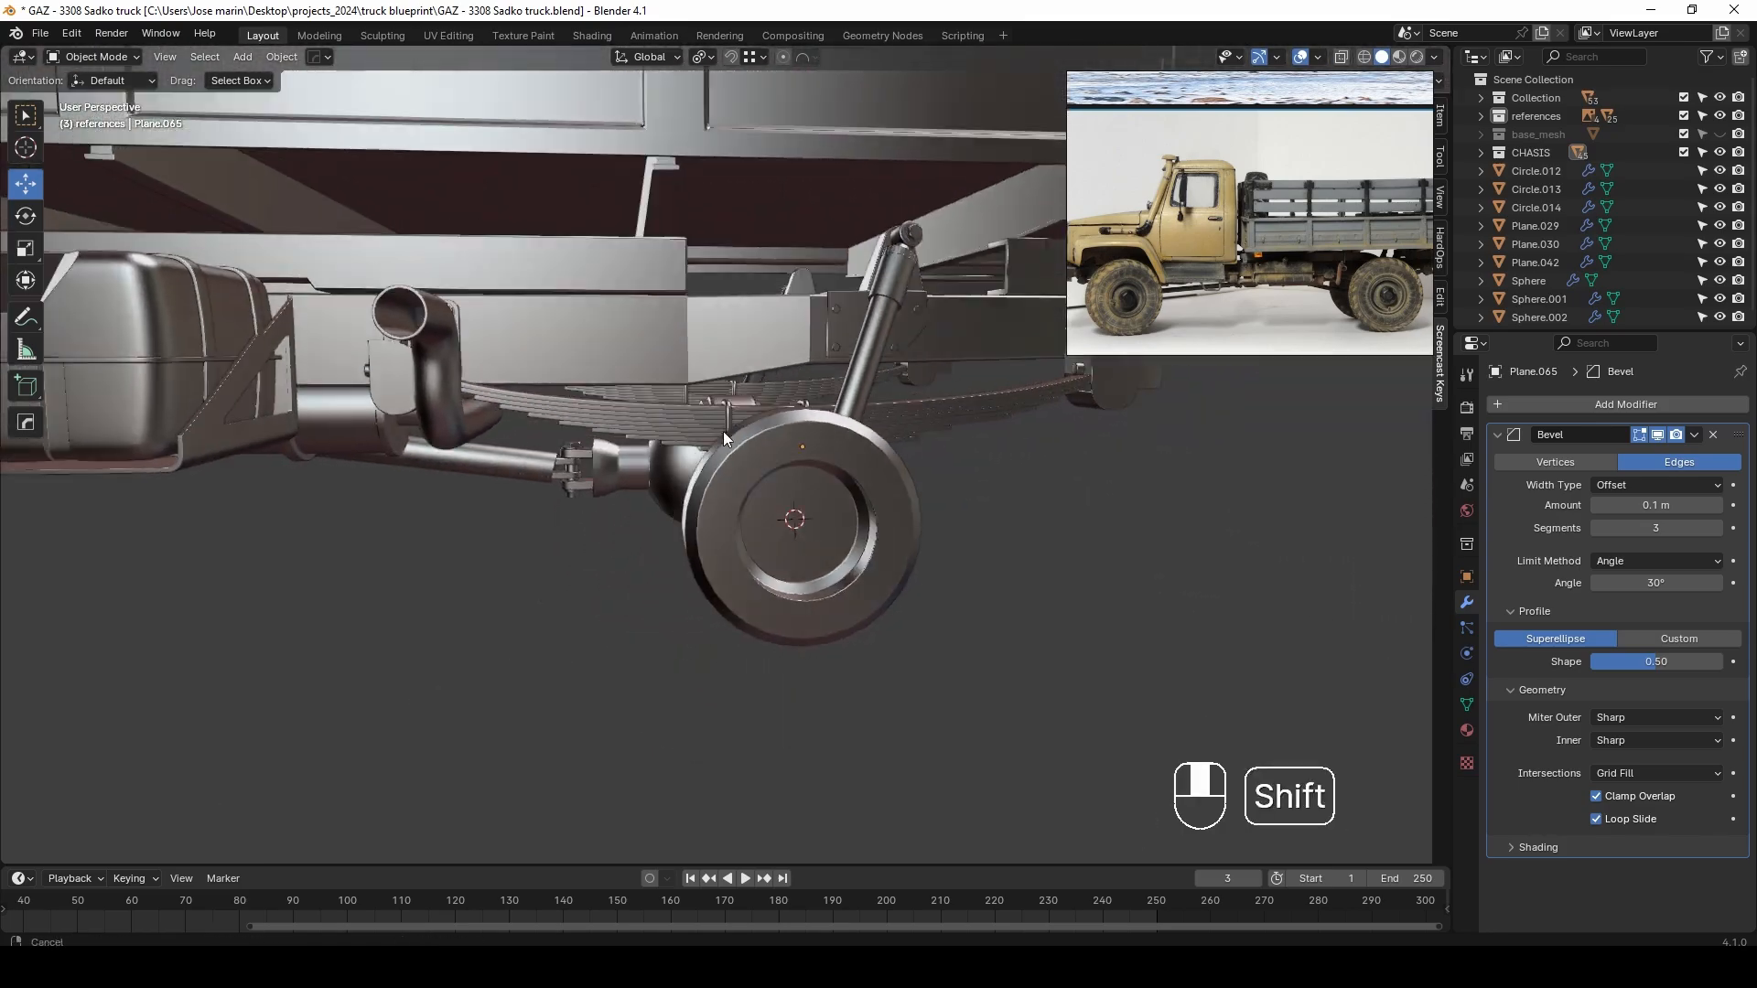
scroll(741, 479, "up", 4)
left_click(716, 474)
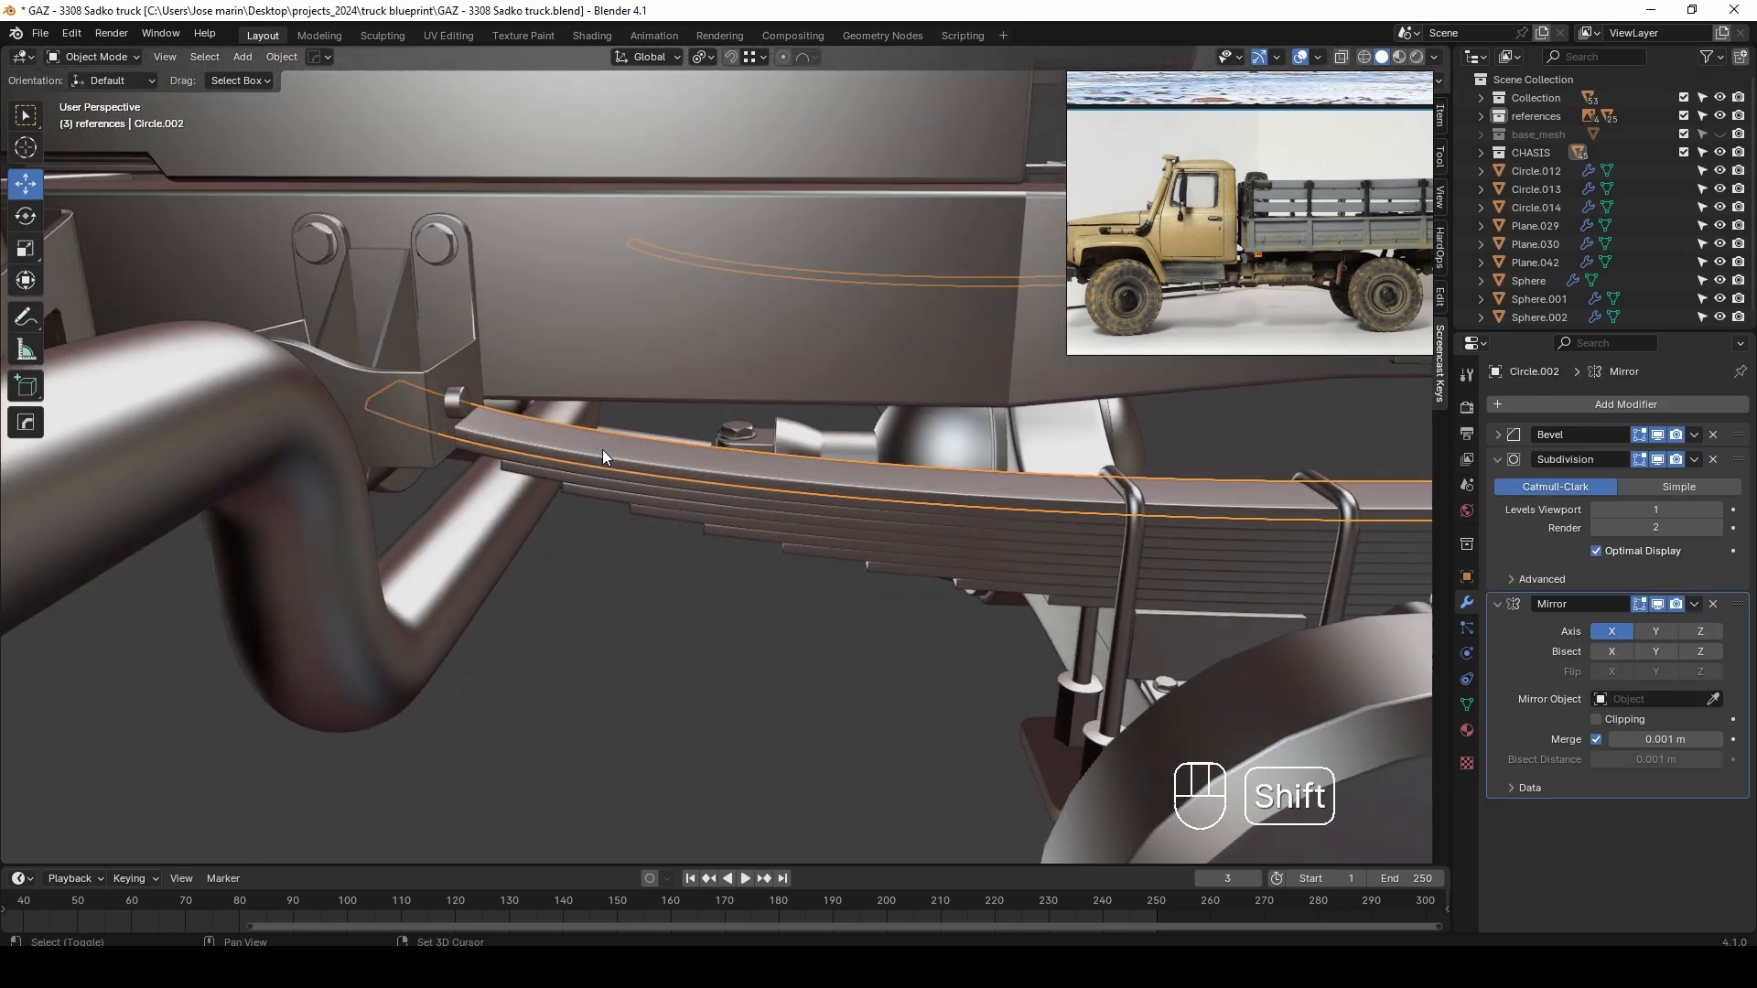
key("shift+a")
left_click(686, 465)
scroll(684, 475, "down", 4)
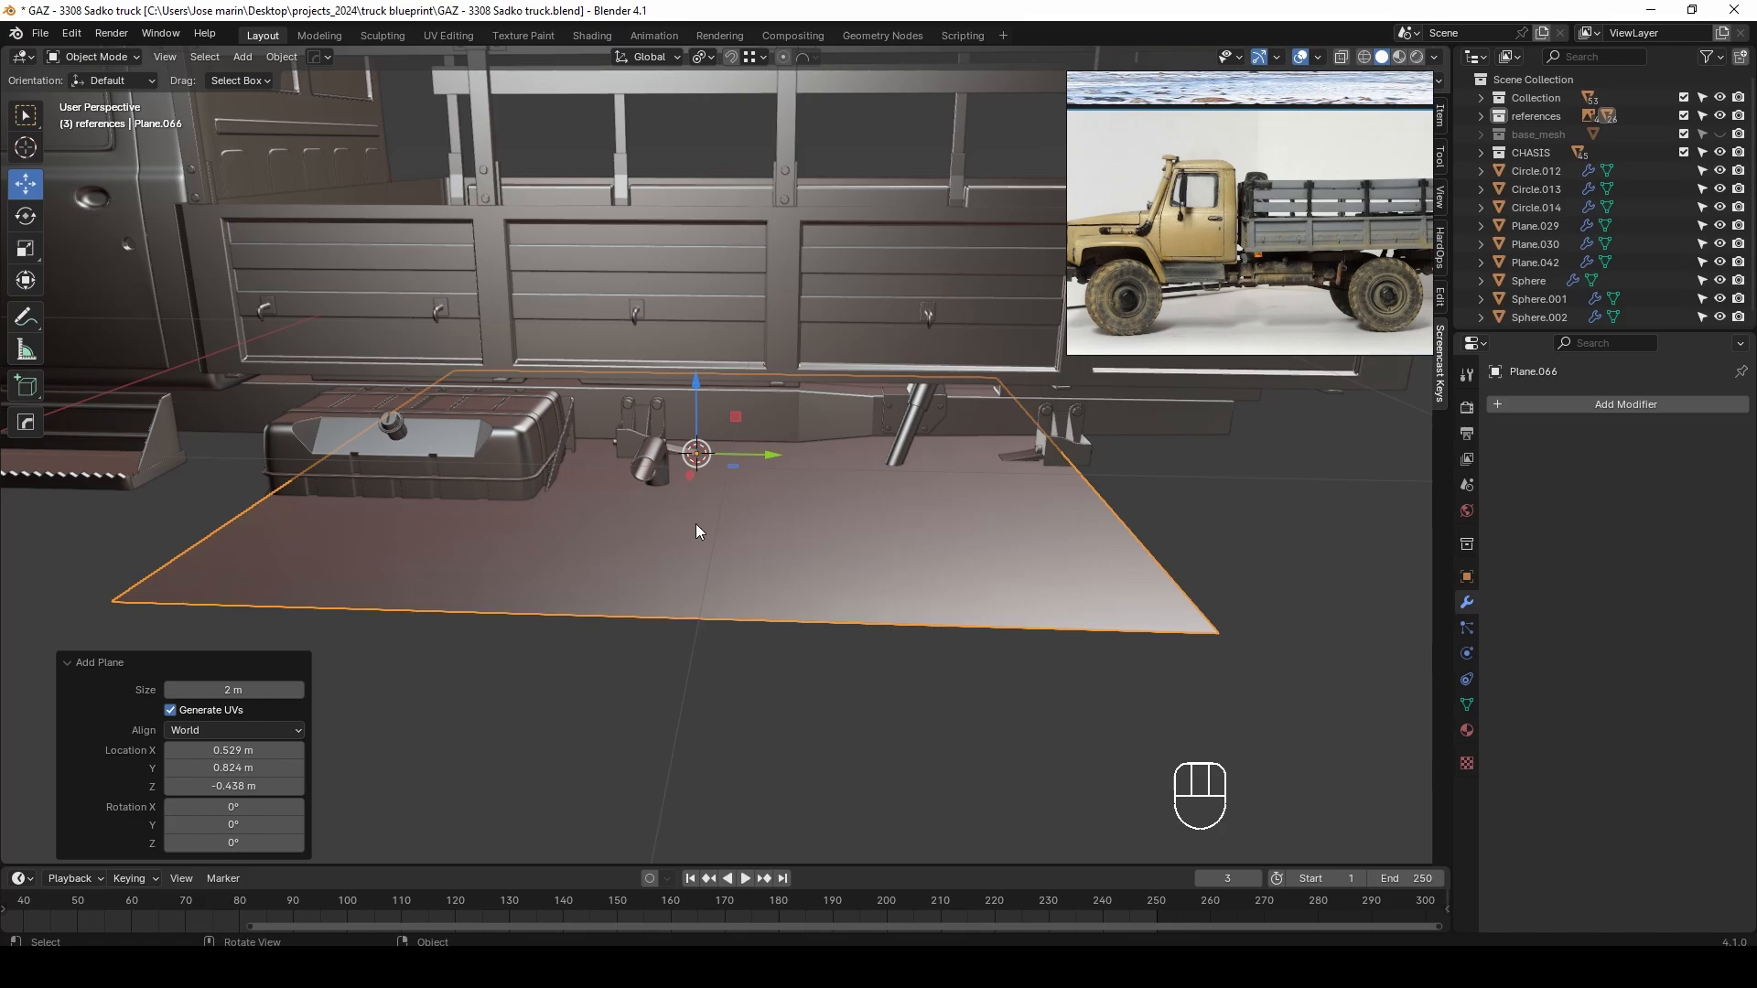
Align the new plane to the front view and scale it down to about 0.06
key("KP_1")
left_click(233, 730)
left_click(243, 766)
key("s")
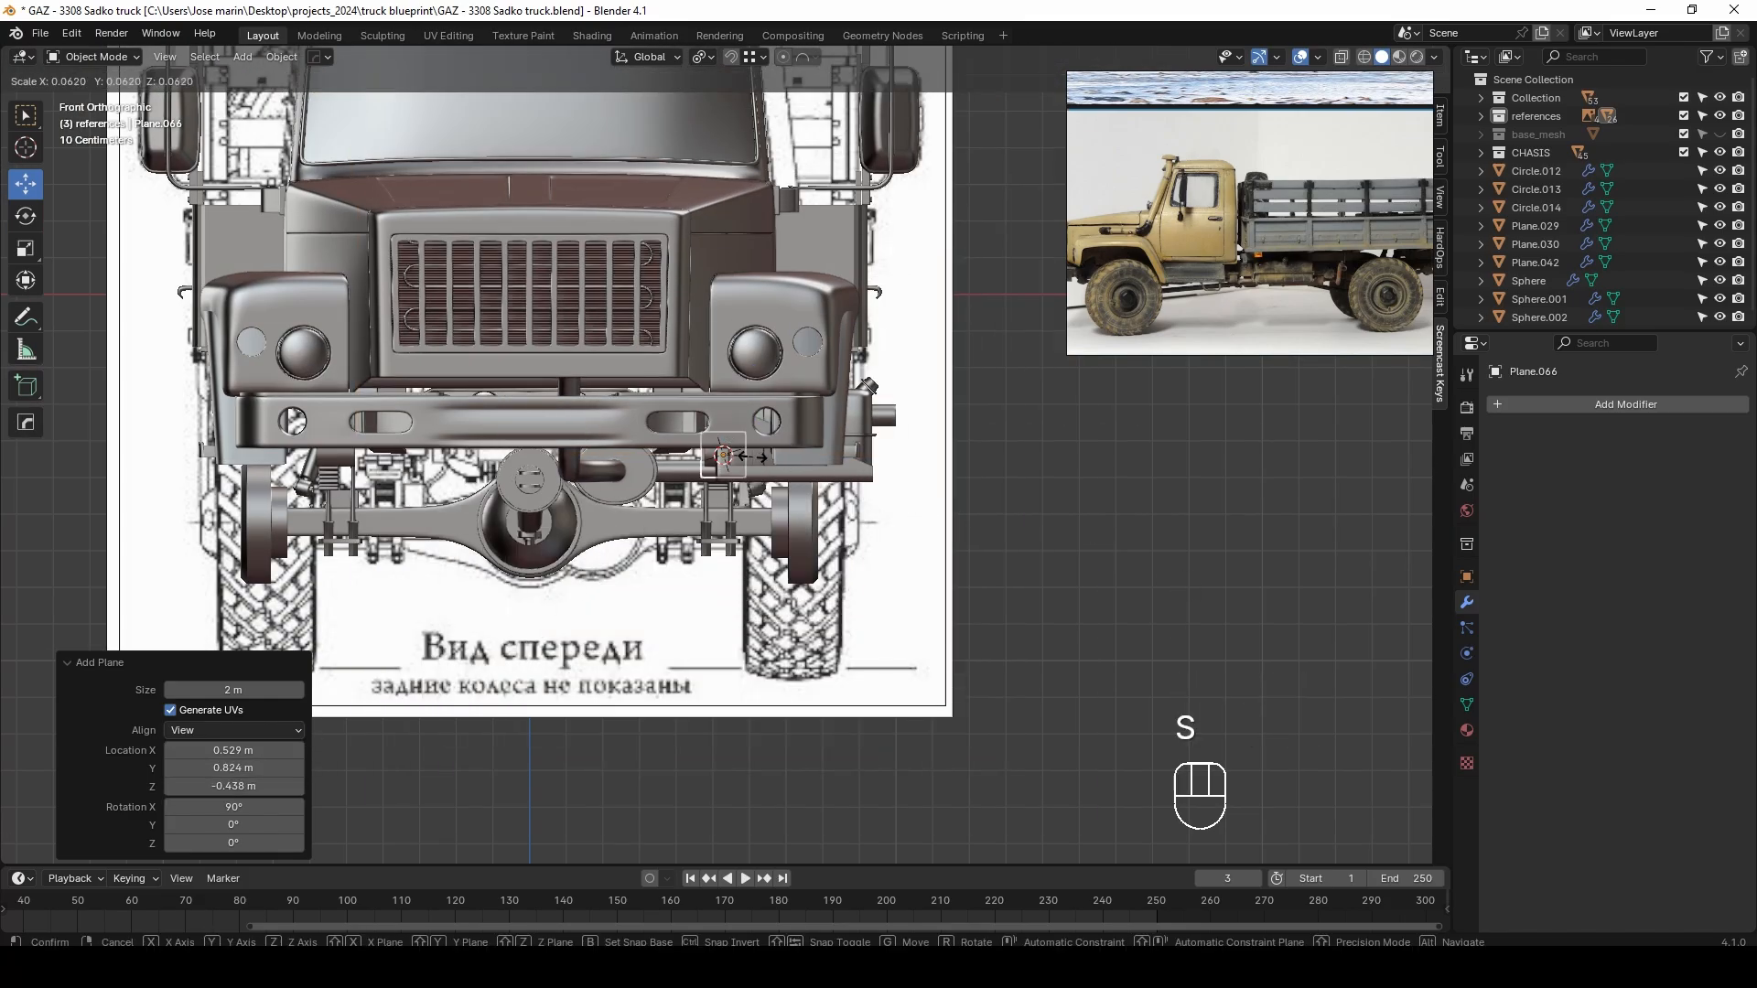
left_click(741, 457)
Scale the plane again to bring it closer to the leaf spring's width
key("alt+z")
middle_click_drag(902, 549, 842, 568)
scroll(734, 467, "up", 6)
key("alt+z")
key("s")
left_click(831, 512)
Isolate the leaf springs and the plane in local view and stretch the plane about 1.29 times along X
left_click_drag(881, 518, 957, 582)
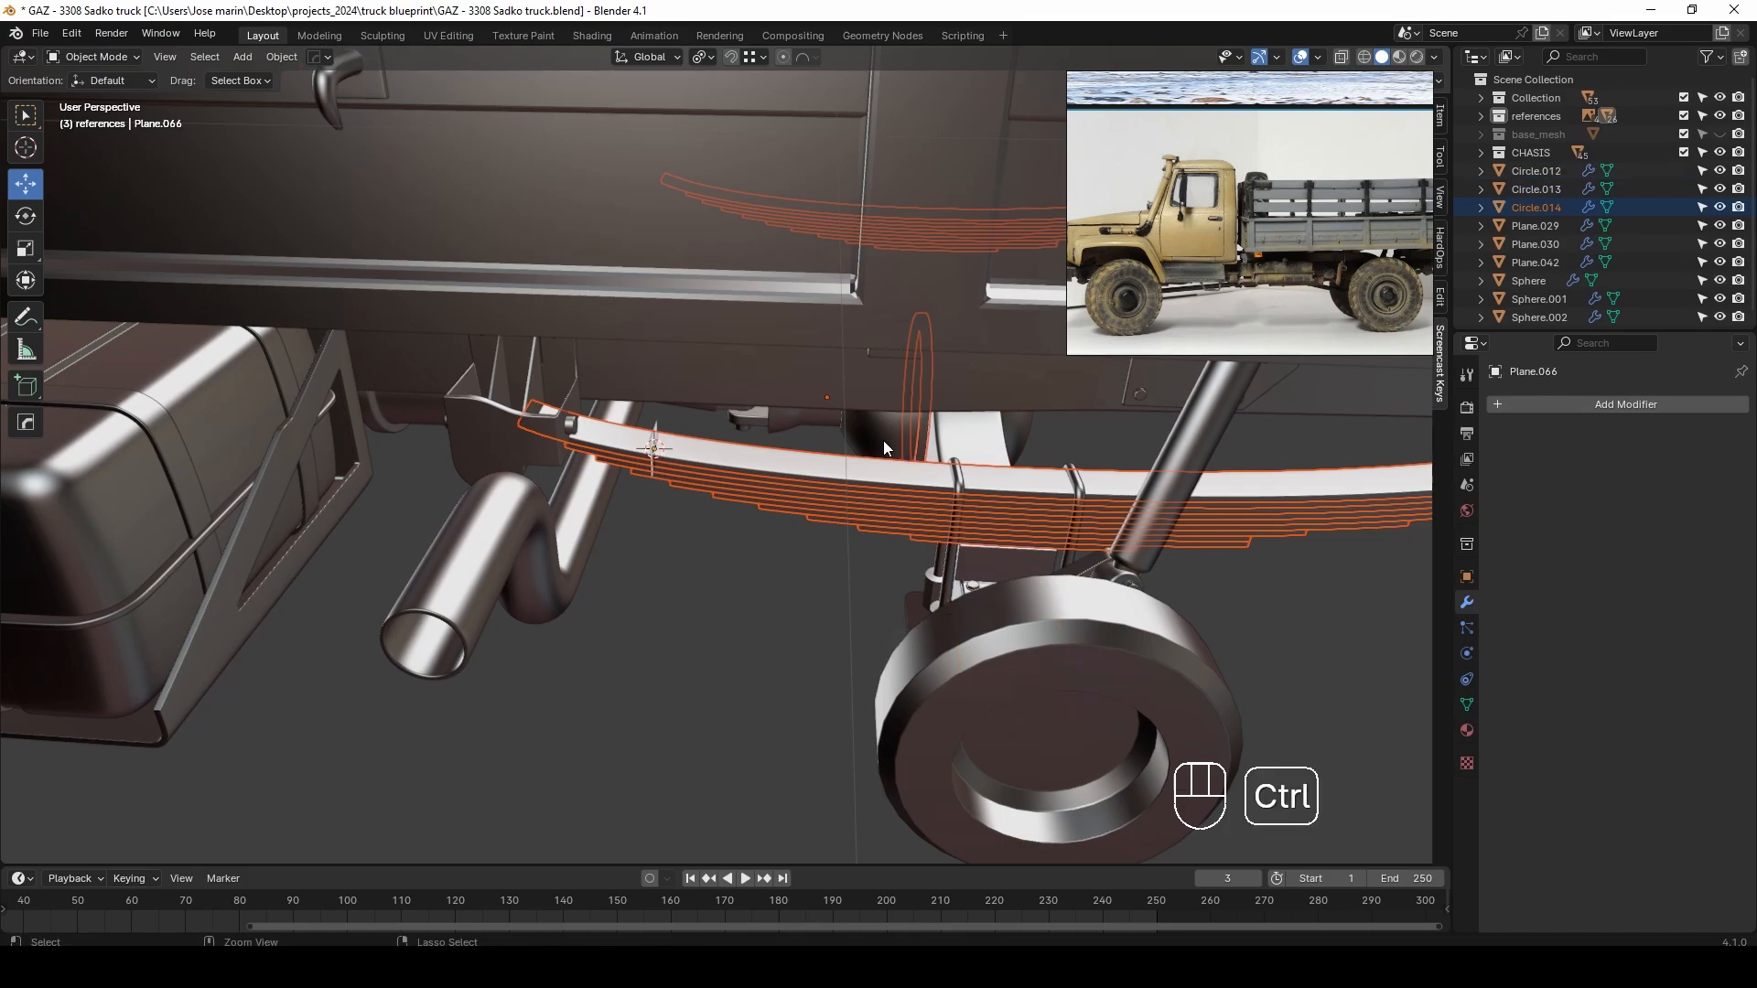
key("KP_Divide")
middle_click_drag(655, 439, 958, 593)
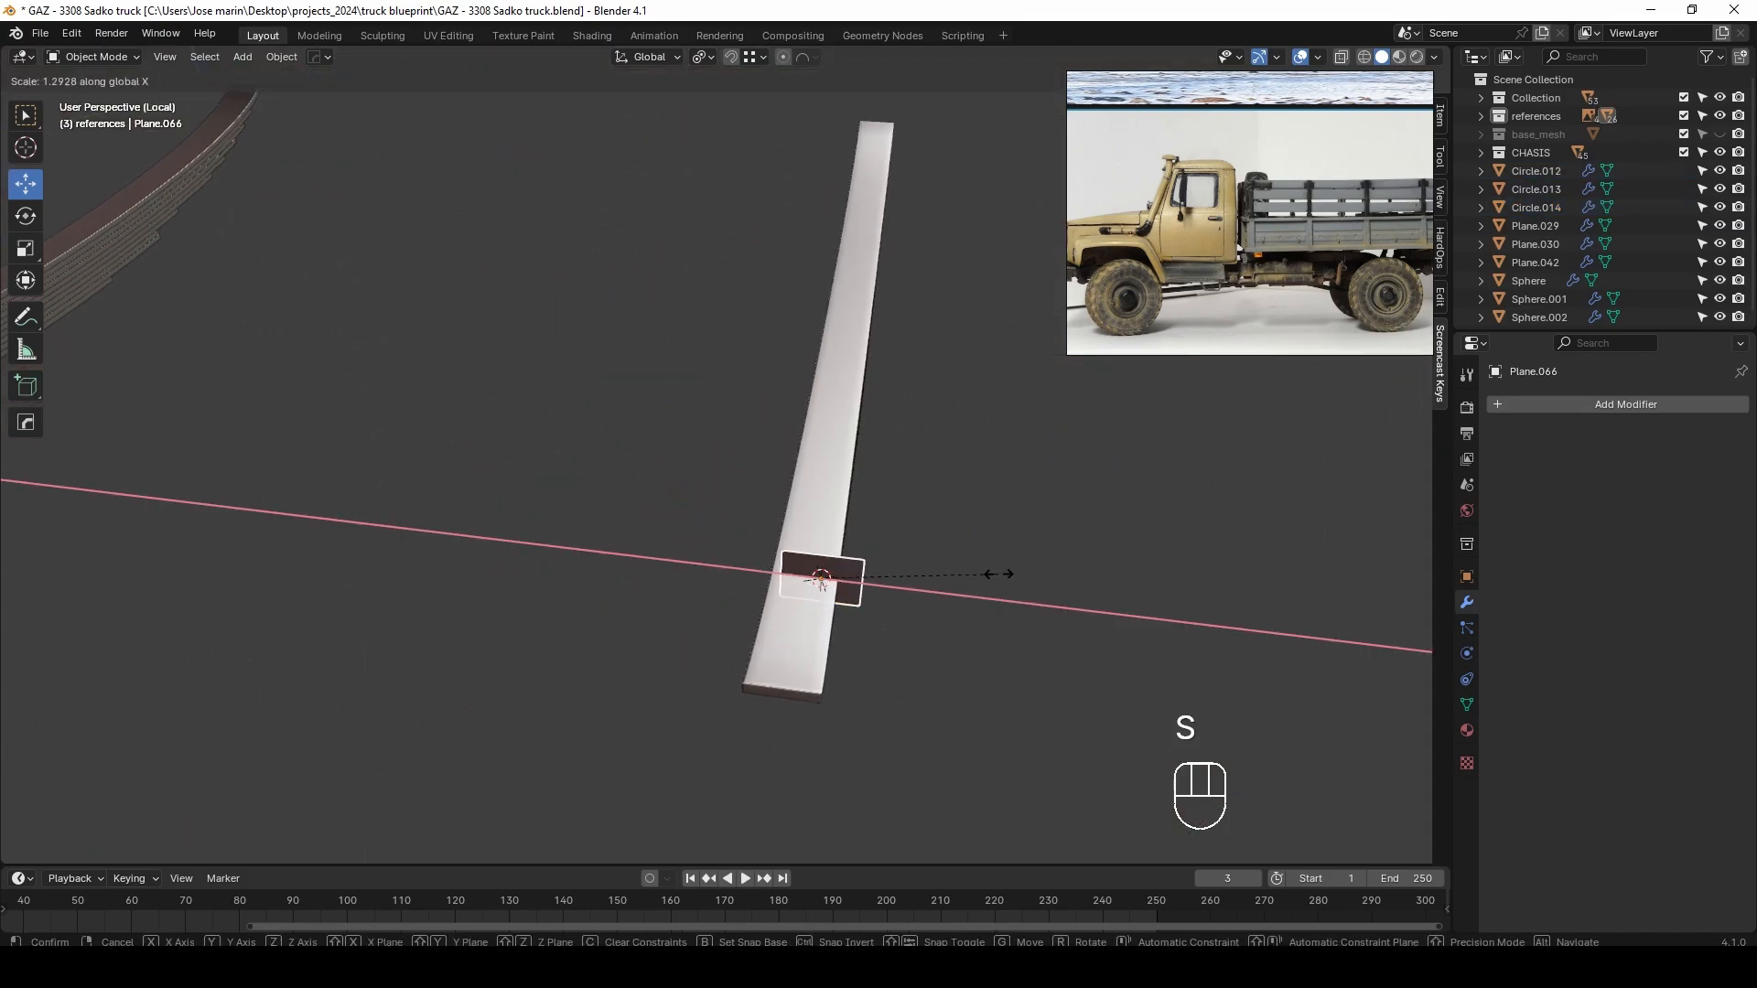
left_click(997, 574)
Position the plane across the spring so that it spans the upper leaves
left_click(733, 627)
middle_click_drag(734, 627, 736, 344)
left_click_drag(692, 465, 693, 476, "shift")
Lower the plane's top edge about 0.015 m along Z and pull its outer side edge in along X
key("Tab")
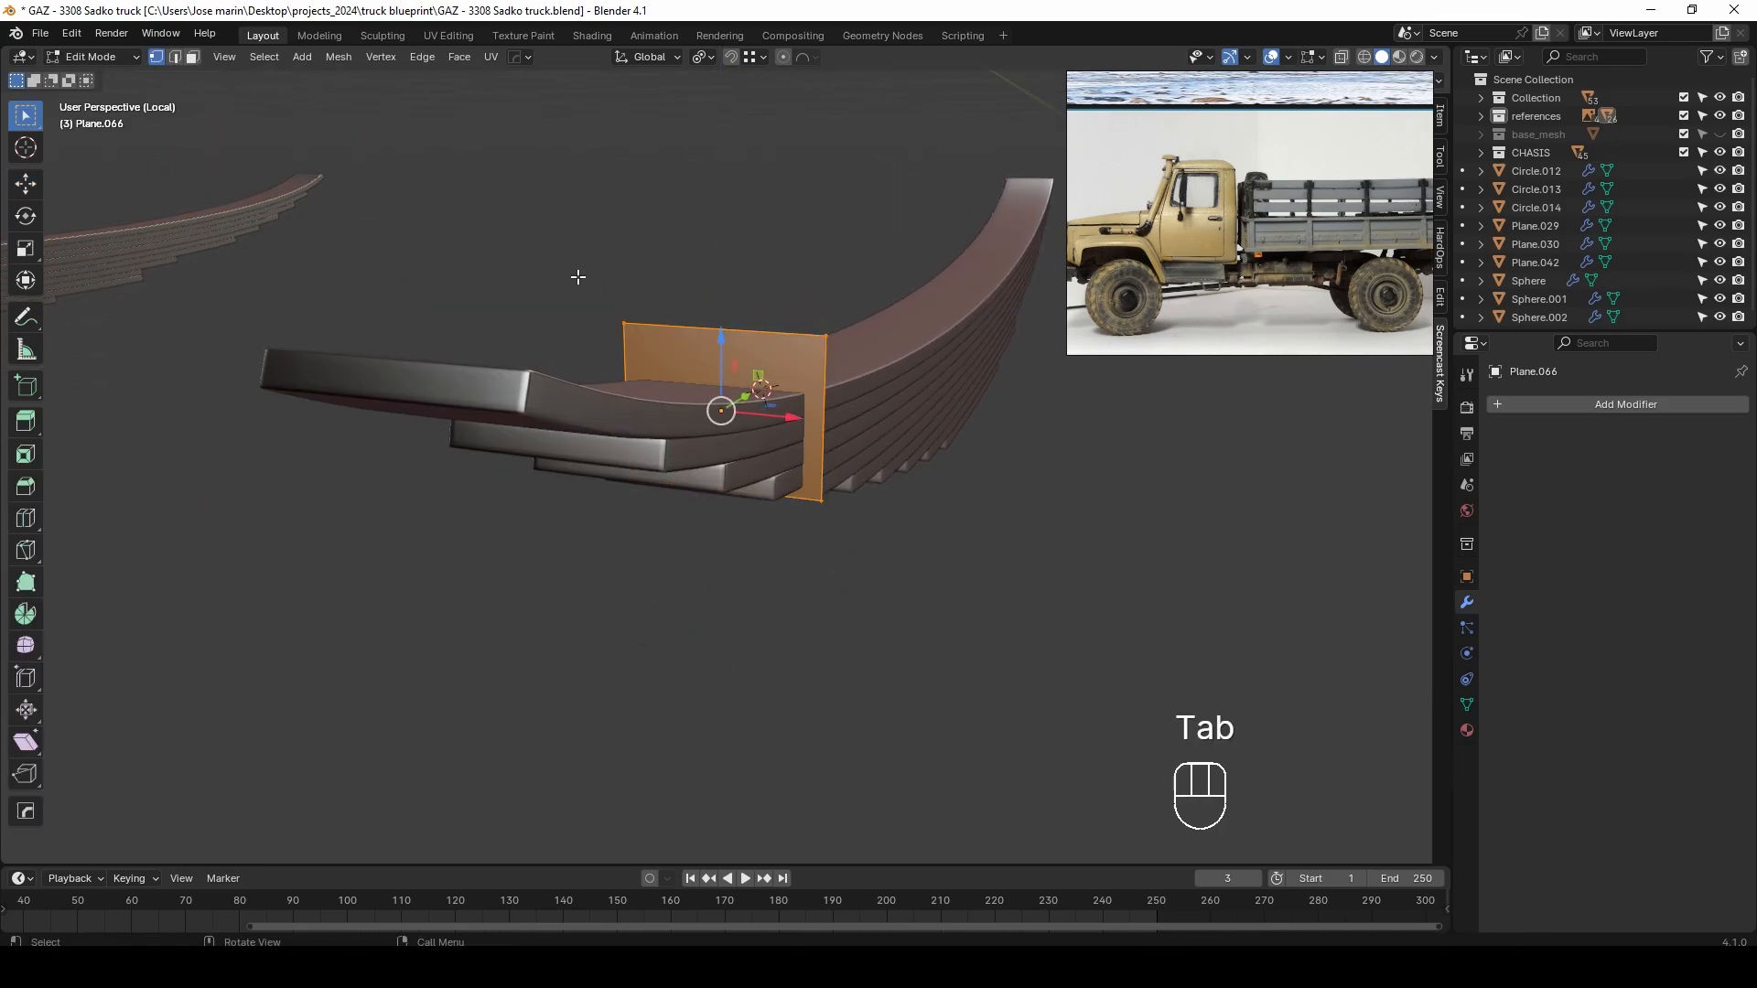
left_click_drag(580, 278, 922, 395)
left_click_drag(721, 261, 721, 320, "shift")
mouse_move(810, 441)
middle_mouse_down()
mouse_move(893, 390)
mouse_move(810, 412)
middle_mouse_up()
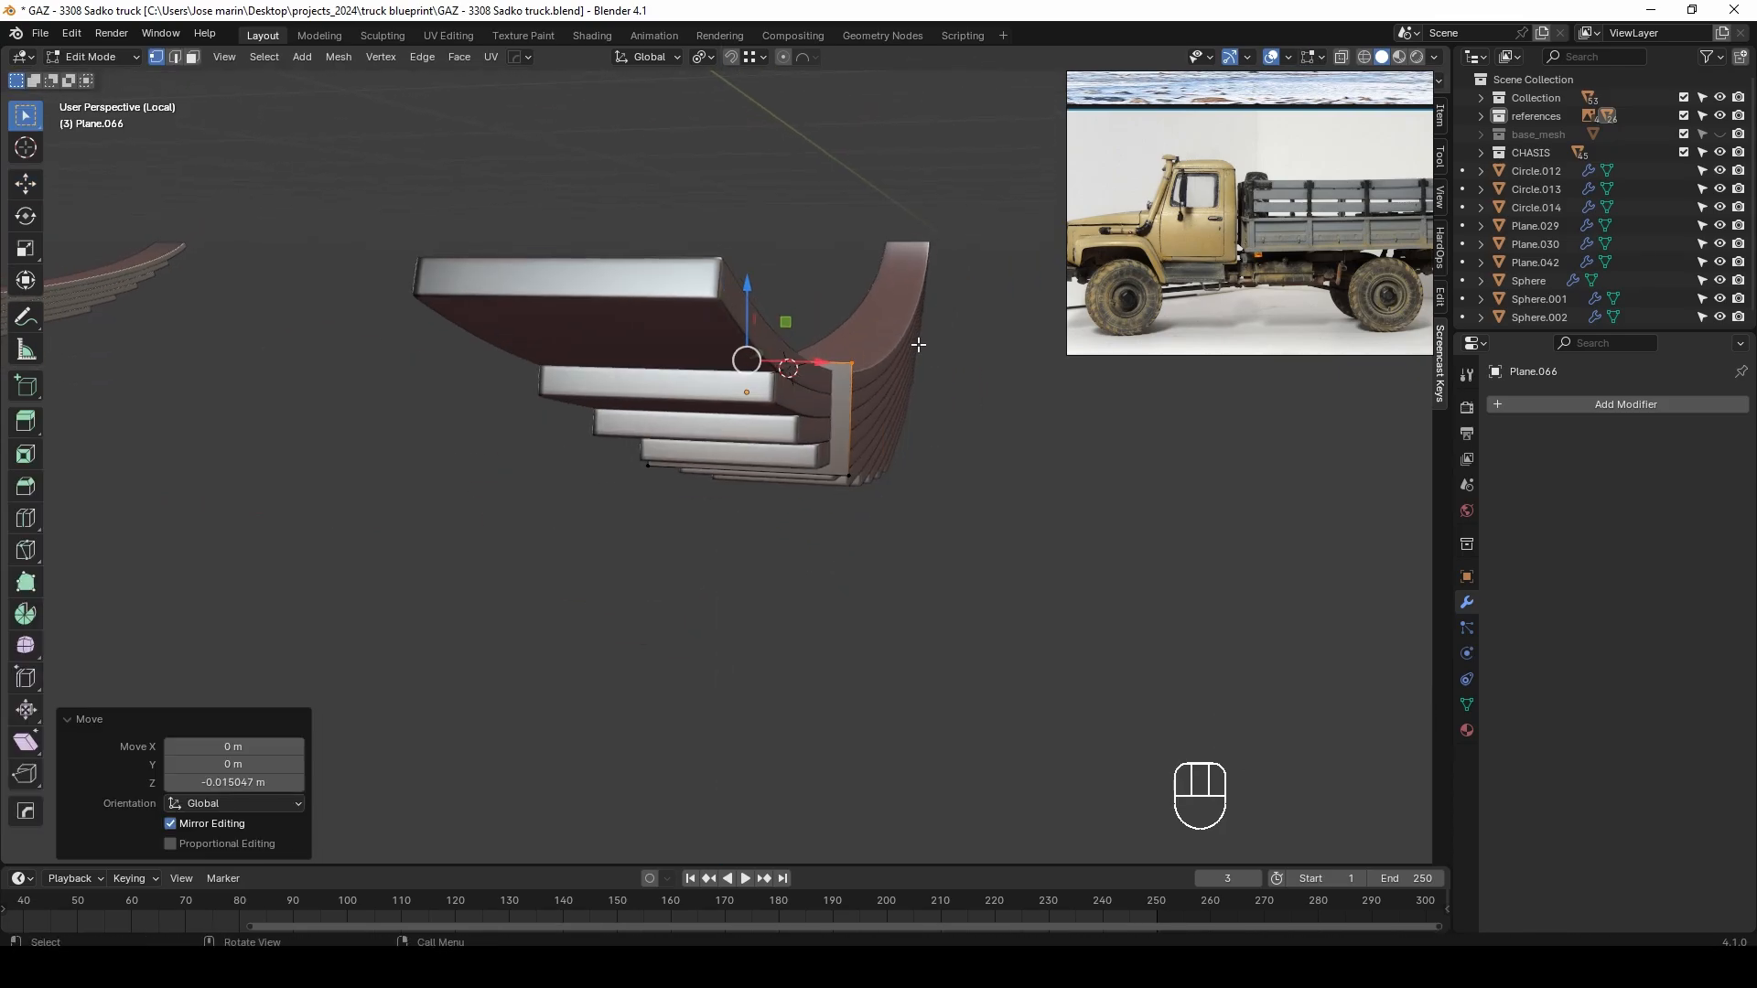
left_click_drag(919, 345, 840, 489)
left_click_drag(923, 425, 902, 425, "shift")
middle_click_drag(810, 439, 935, 503)
Inset the plane into a thin frame and adjust its outer side strip along X against the leaves
key("a")
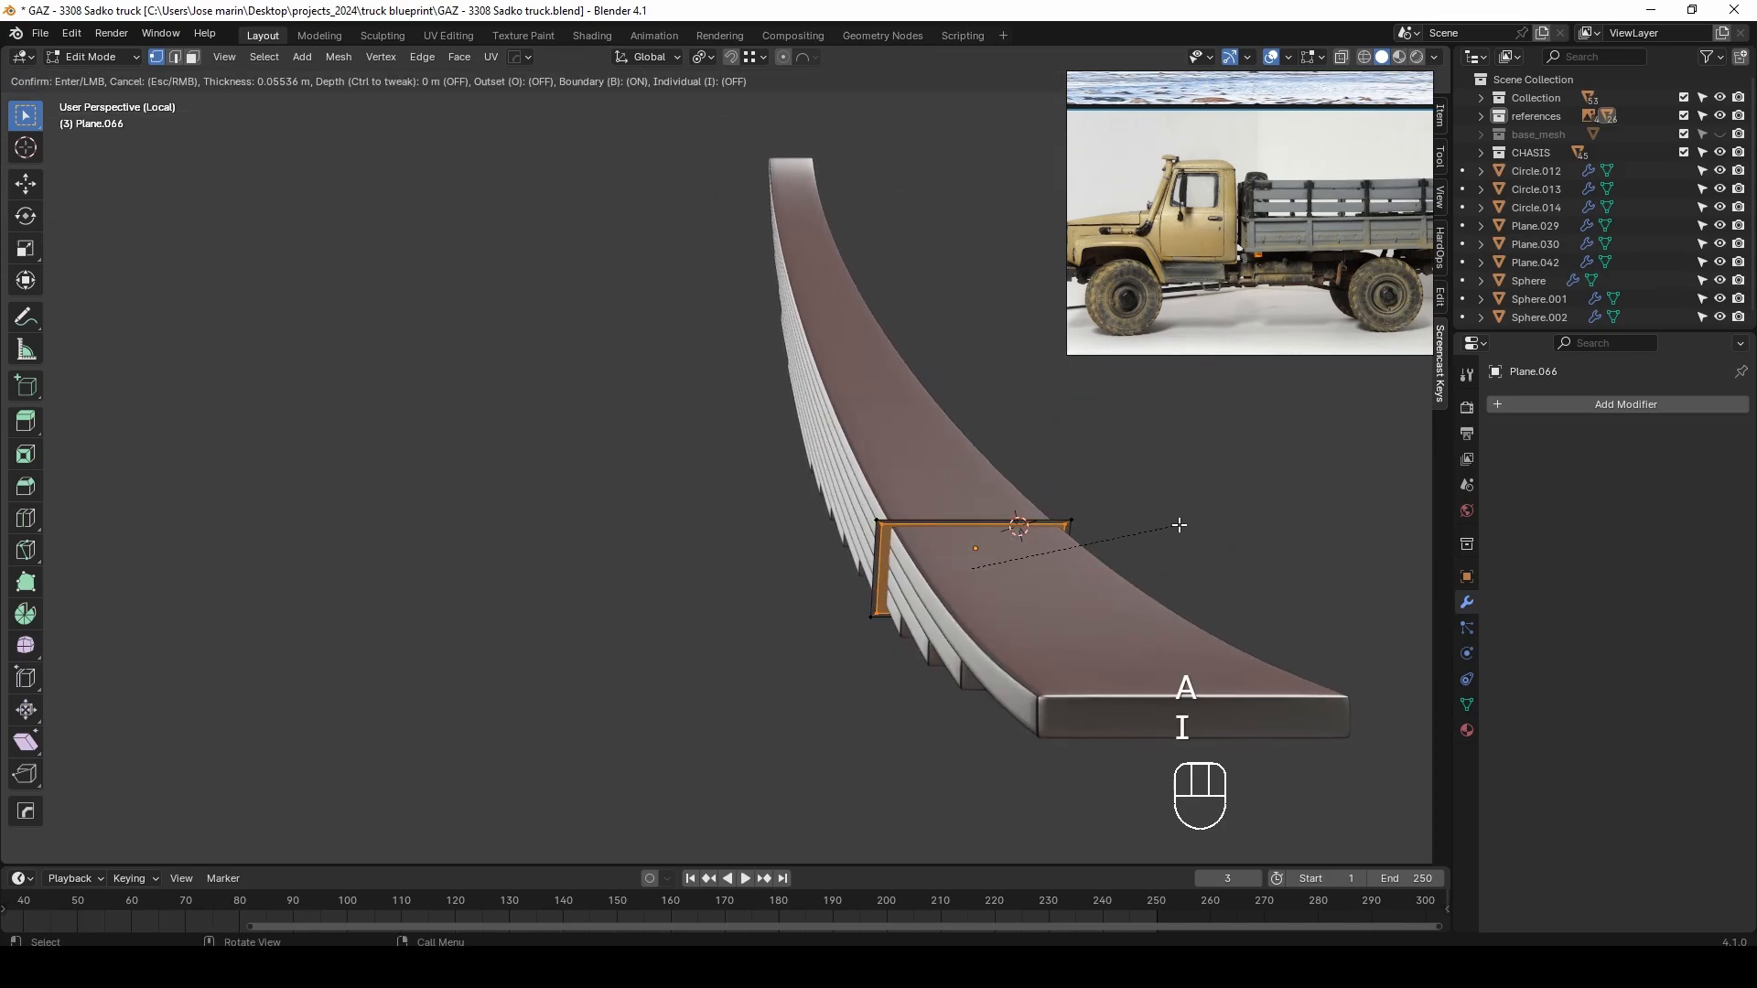
left_click(1158, 548)
left_click_drag(798, 455, 904, 725)
left_click_drag(950, 568, 1000, 564, "shift")
middle_click_drag(1016, 566, 862, 530)
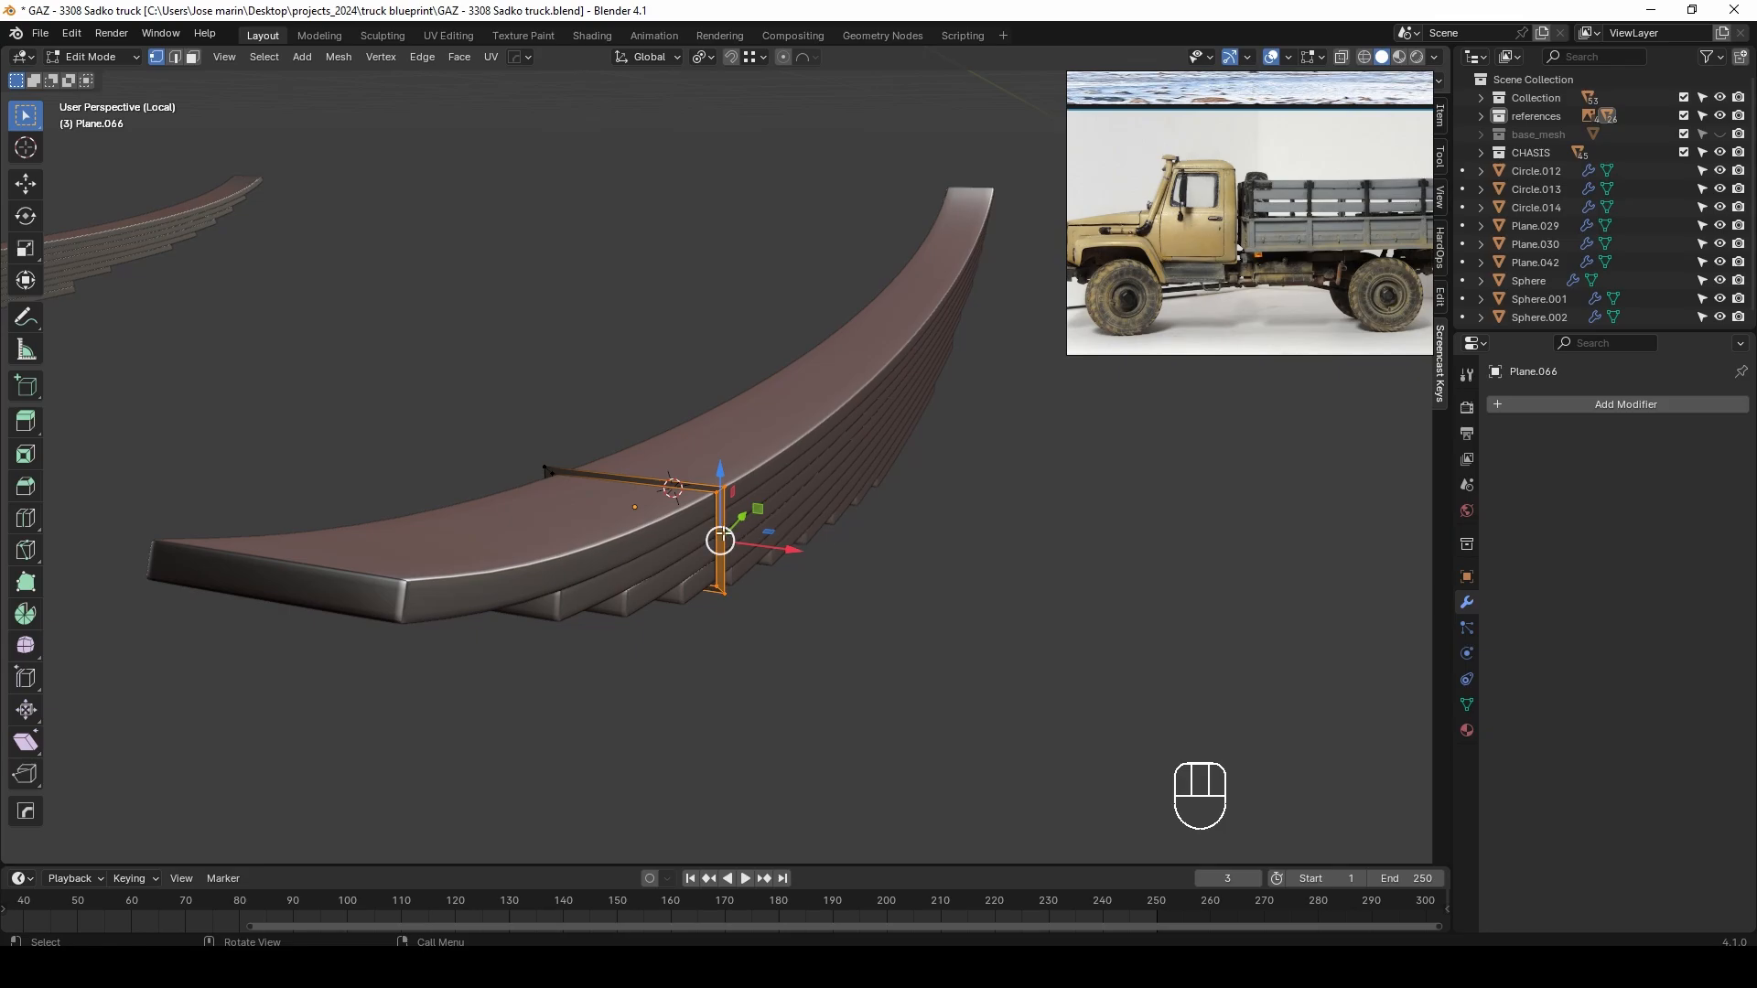
Delete the frame's inner face to leave an open clamp outline around the leaves
key("alt+z")
key("3")
left_click(641, 534)
key("x")
left_click(640, 530)
key("alt+z")
Extrude the whole frame about 0.0077 m along the spring, shift the extruded end to follow the leaf curve and finish editing
key("a")
middle_click_drag(674, 526, 586, 576)
key("KP_3")
scroll(665, 416, "up", 3)
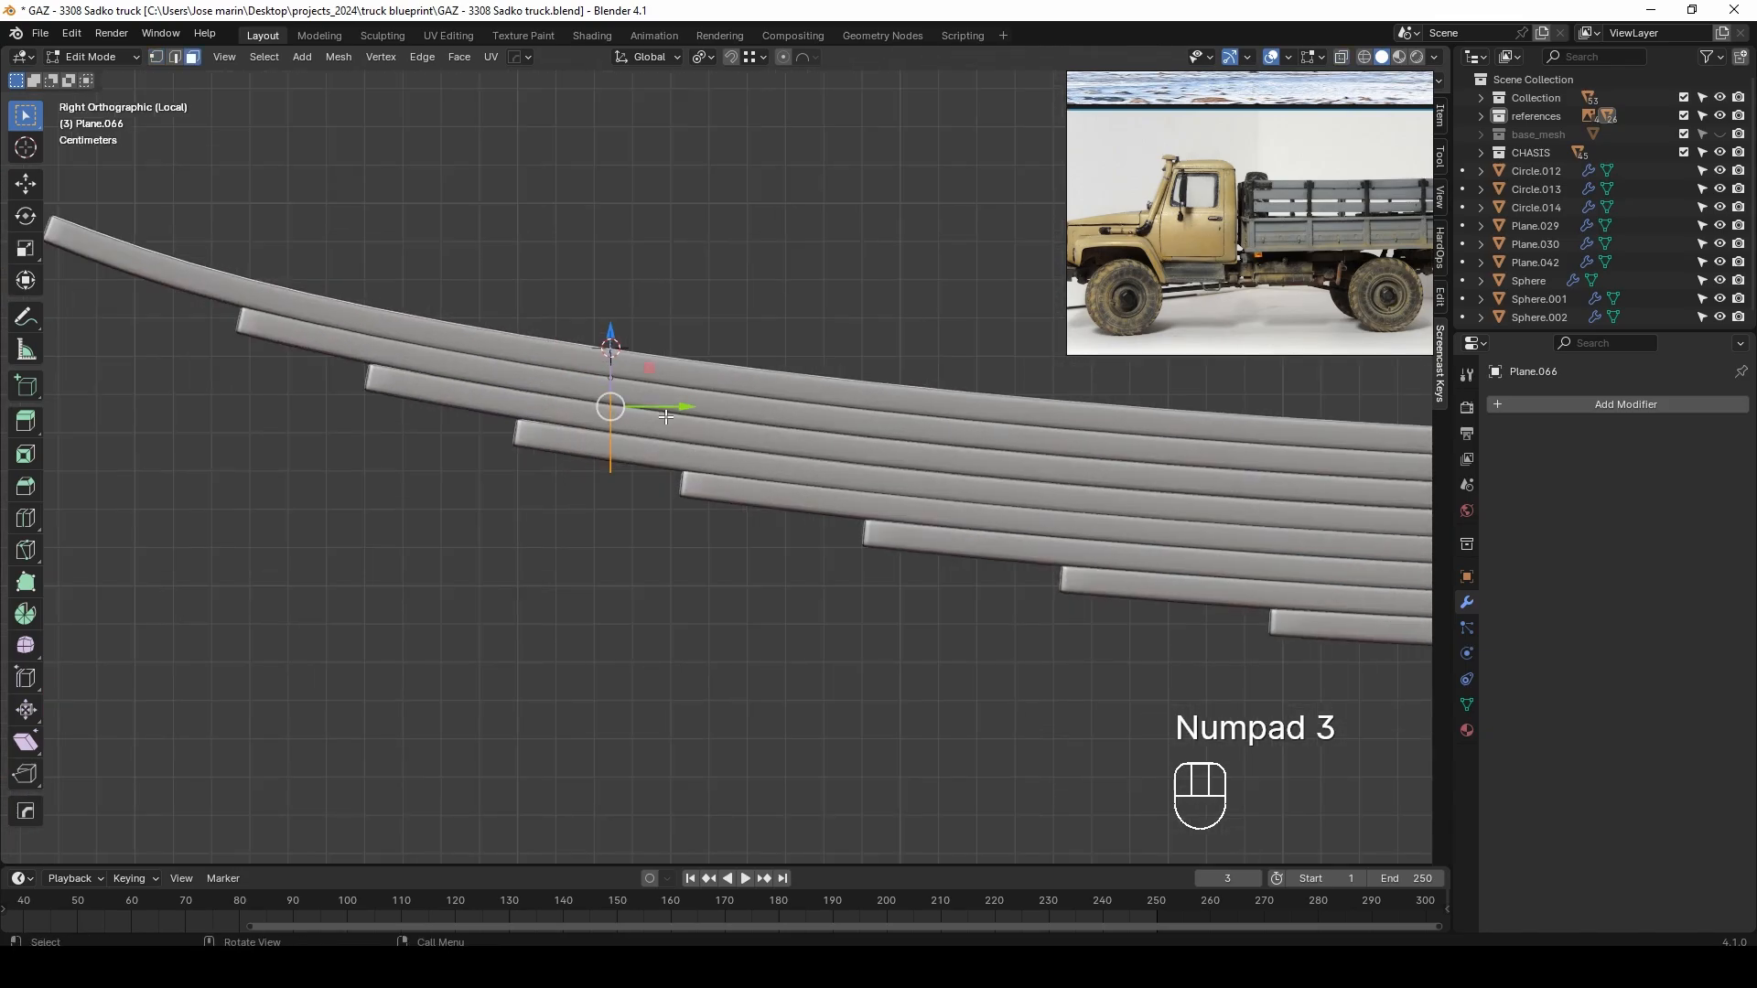
key("e")
left_click(692, 426)
key("g")
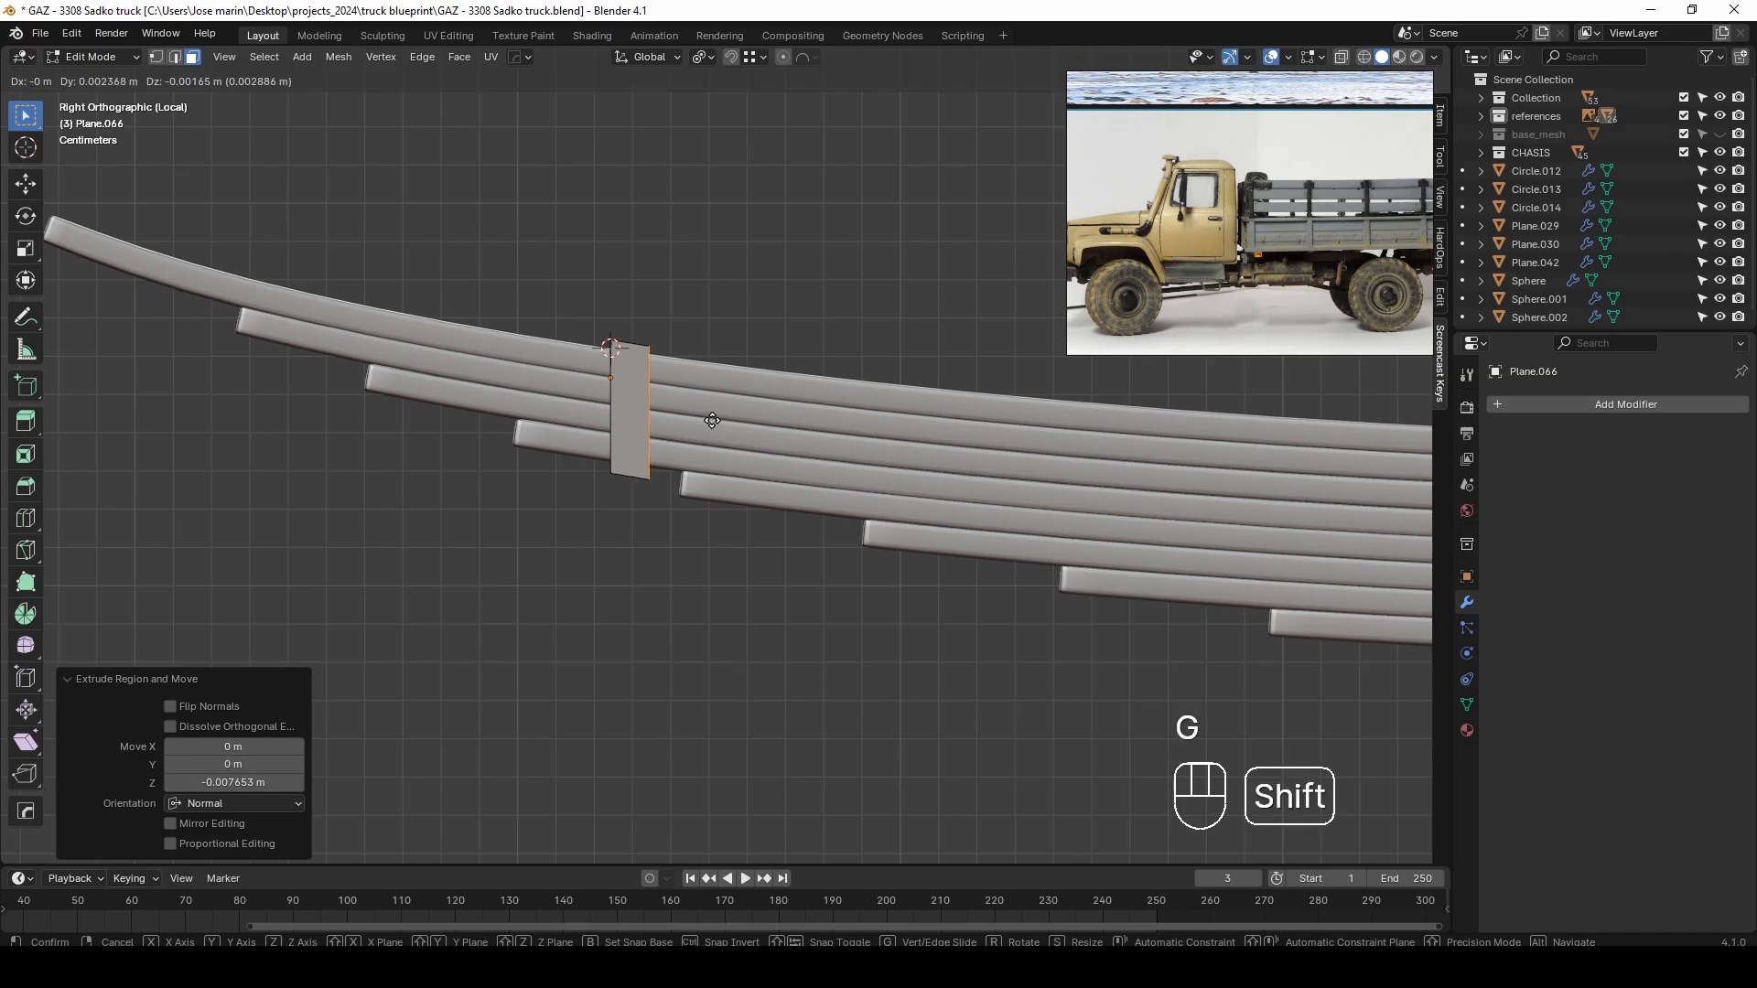
left_click(708, 414)
middle_click_drag(707, 415, 813, 518)
key("alt+z")
key("Tab")
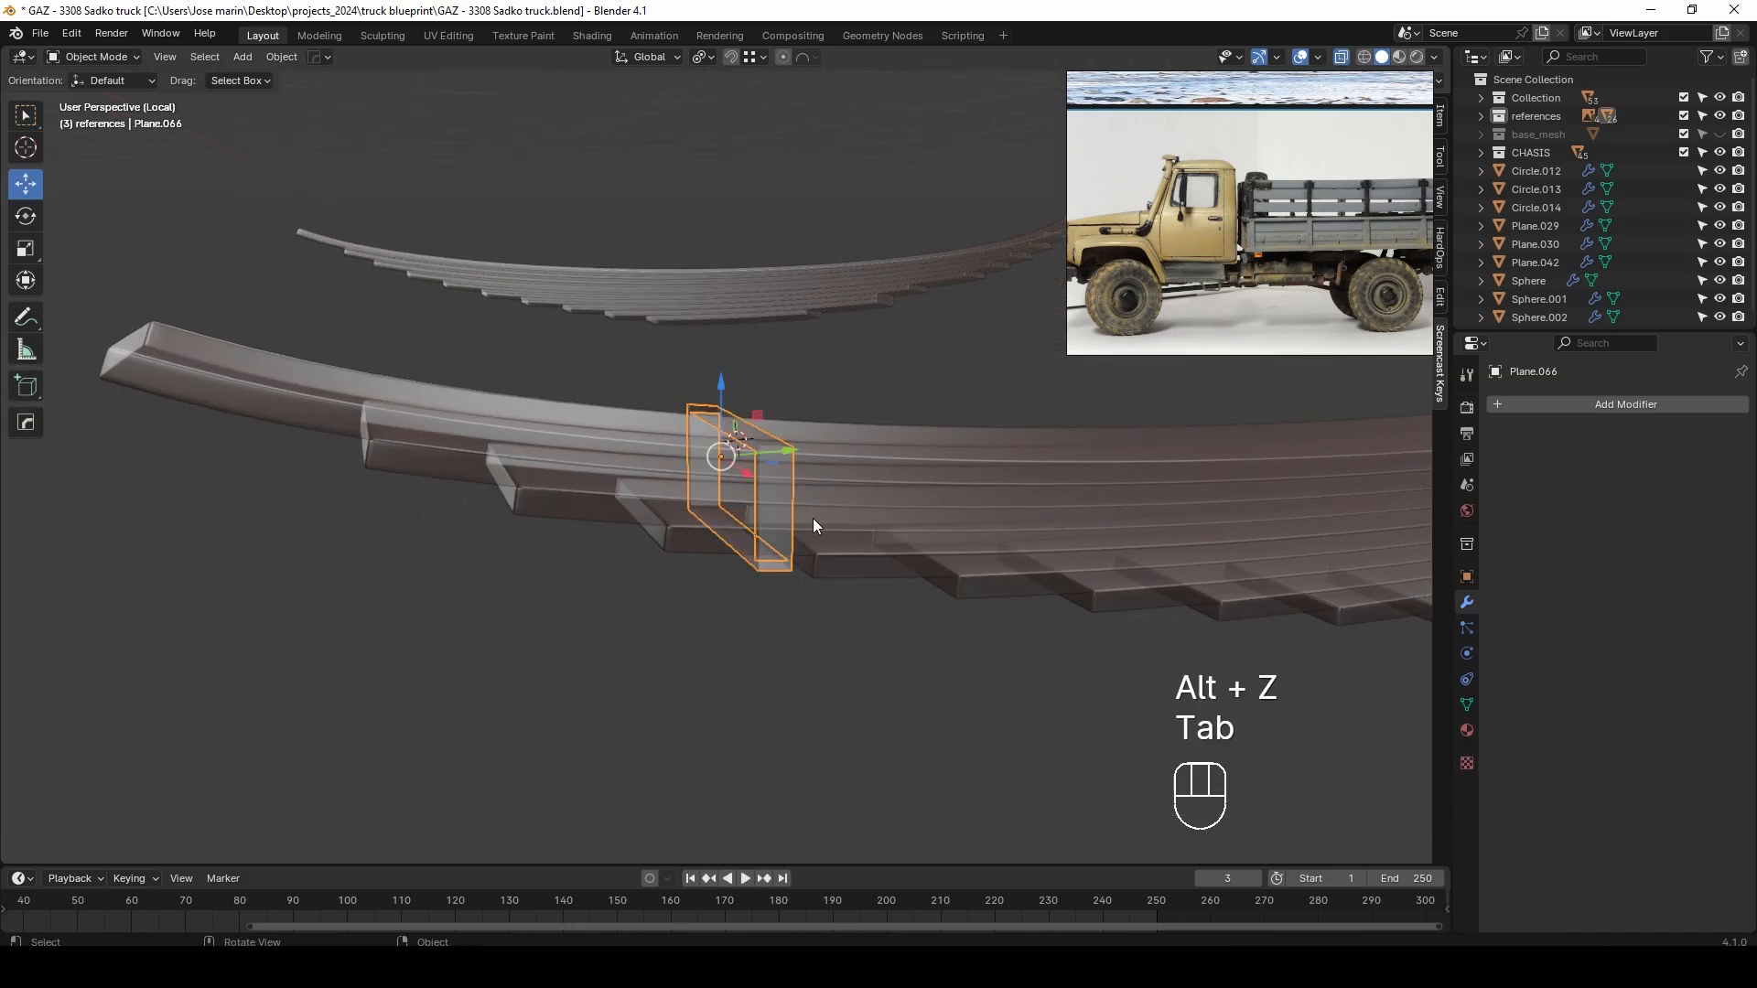
Recalculate the clamp frame's normals so all its faces point outward
key("alt+z")
middle_click_drag(826, 589, 825, 524)
scroll(830, 492, "up", 3)
left_click(826, 525)
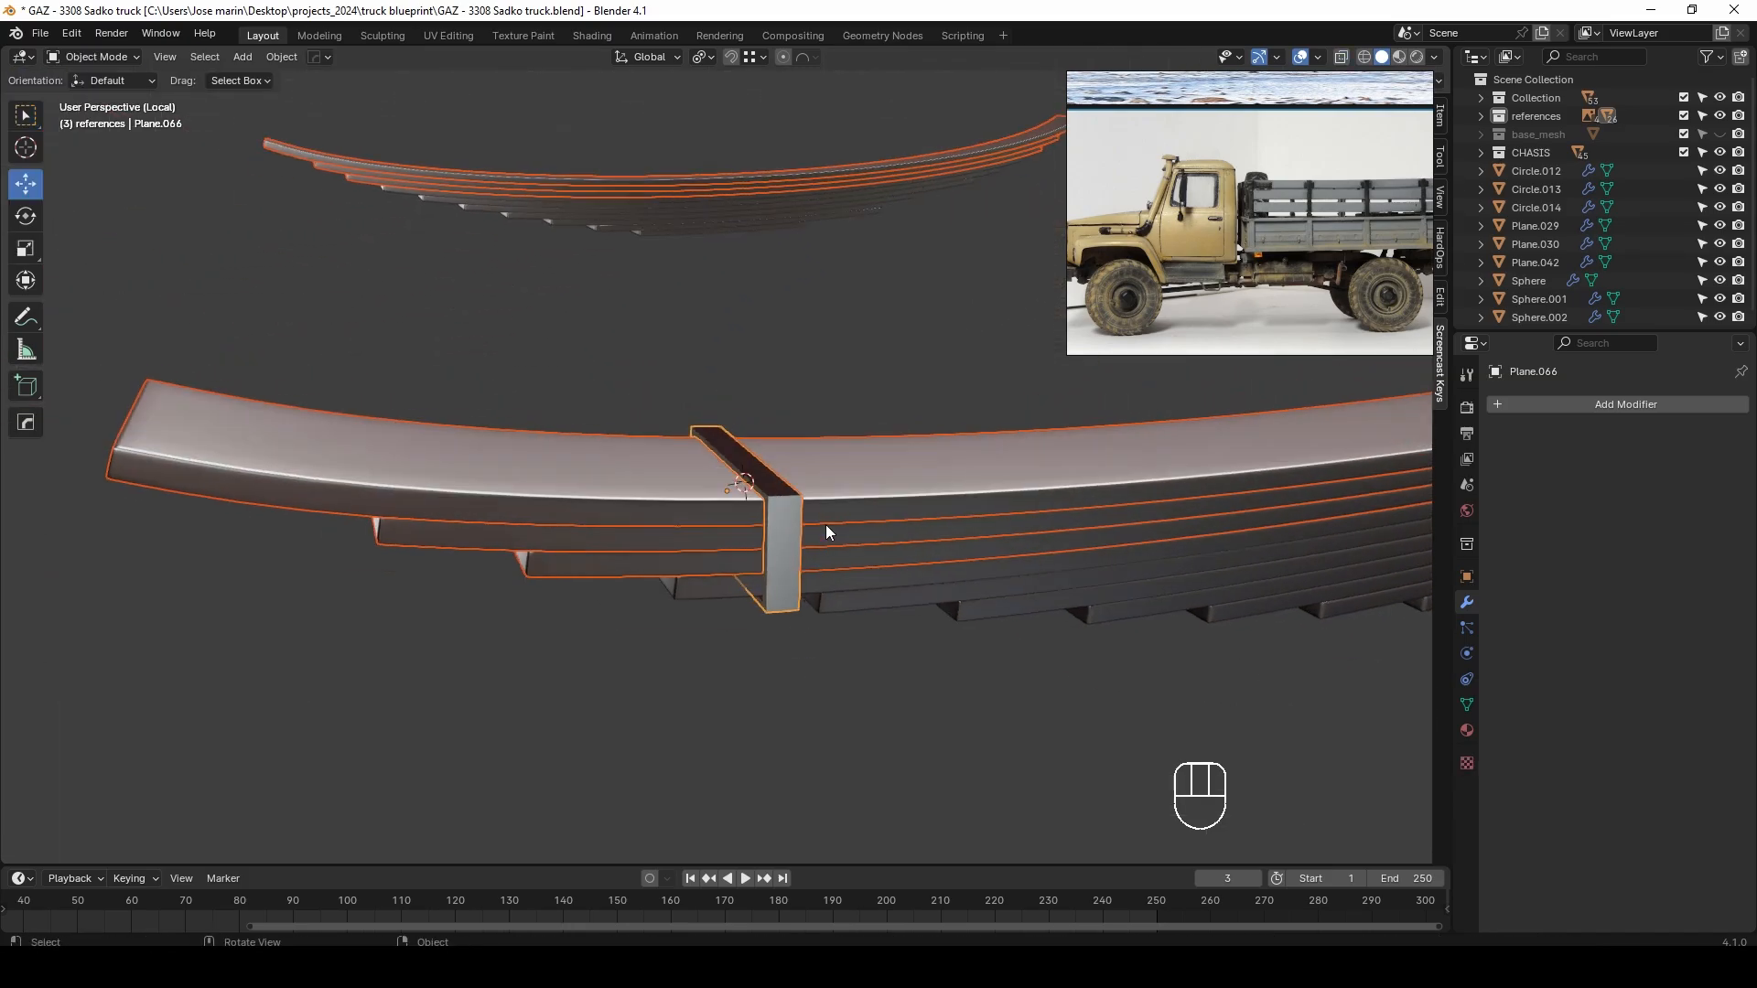
left_click(793, 558)
key("Tab")
key("a")
key("shift+n")
key("Tab")
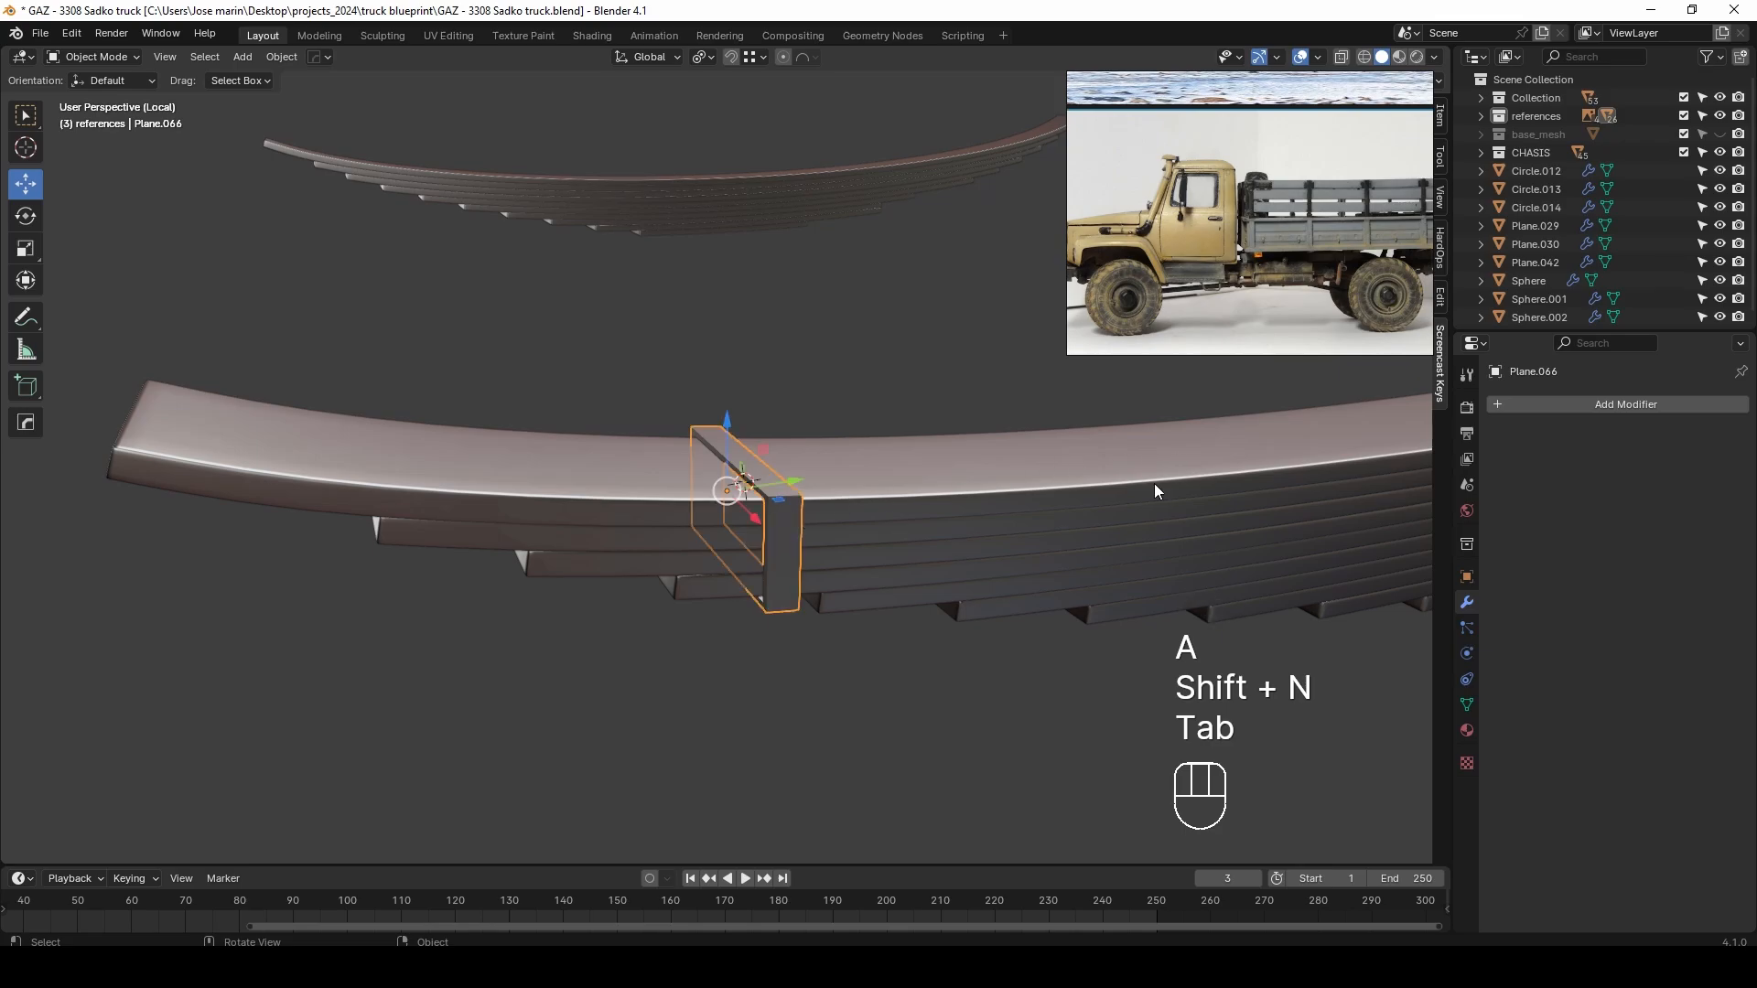
Add a Bevel modifier with 3 segments to the clamp and apply all its transforms
left_click(1566, 407)
mouse_move(1429, 474)
left_click(1317, 492)
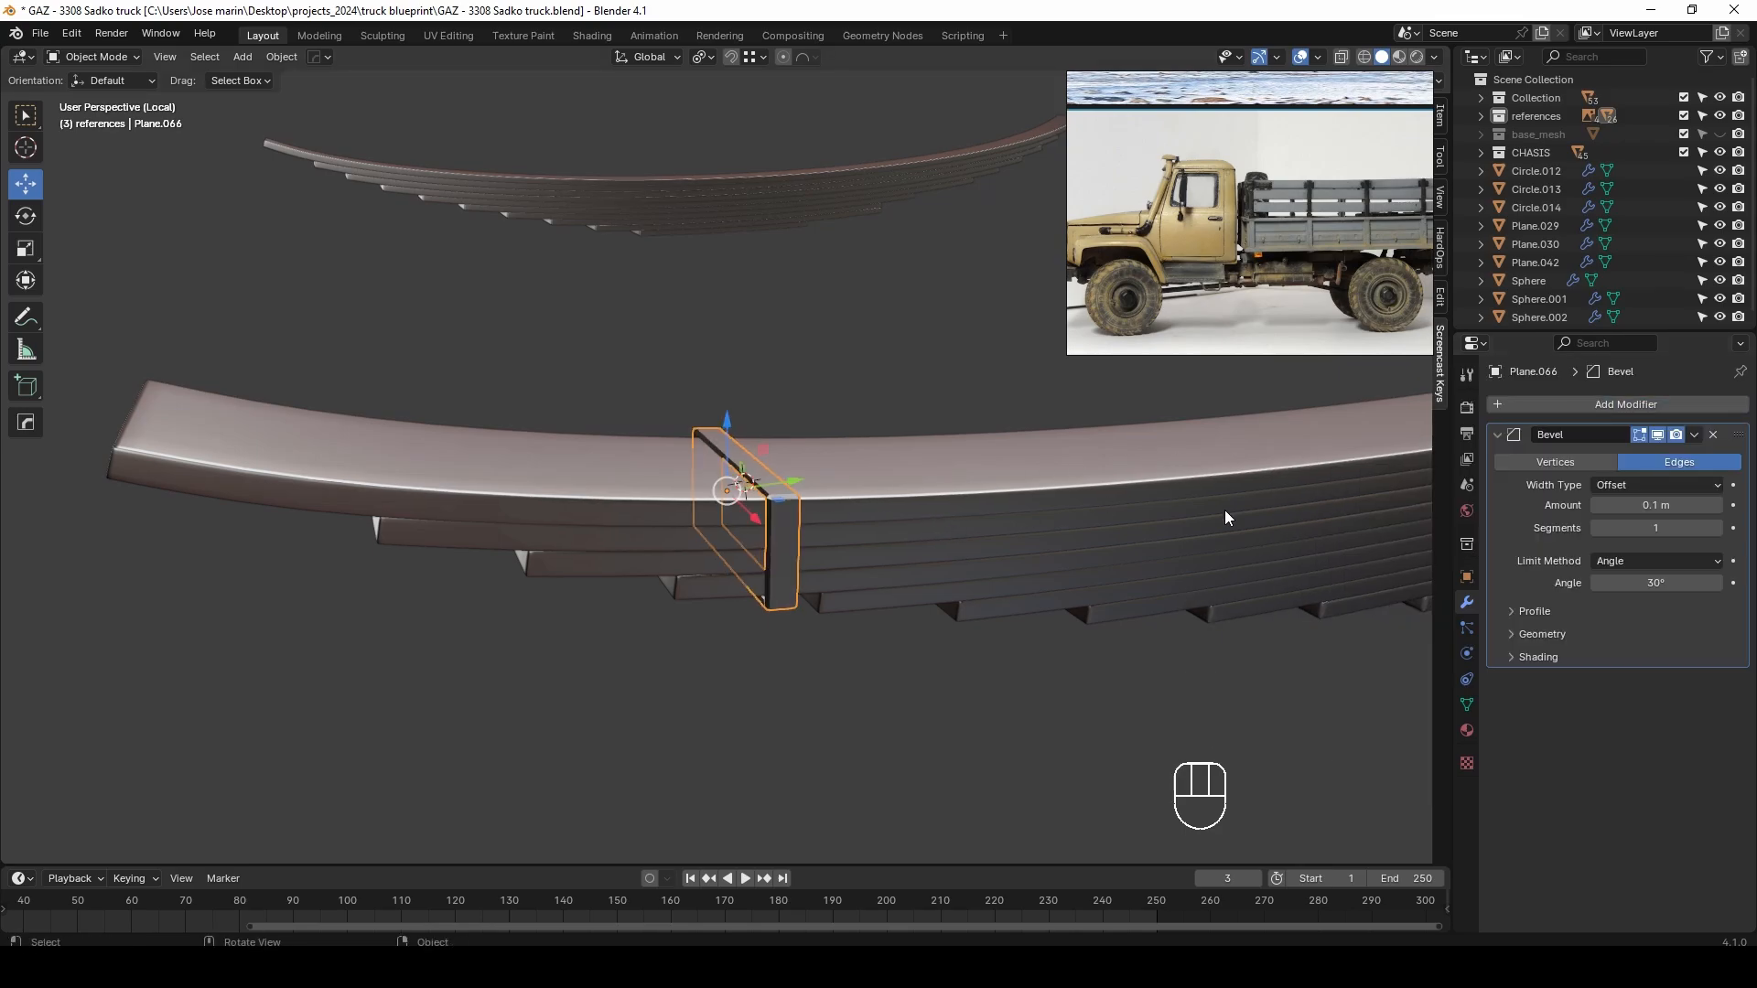
scroll(860, 532, "up", 2)
key("ctrl+a")
left_click(1041, 547)
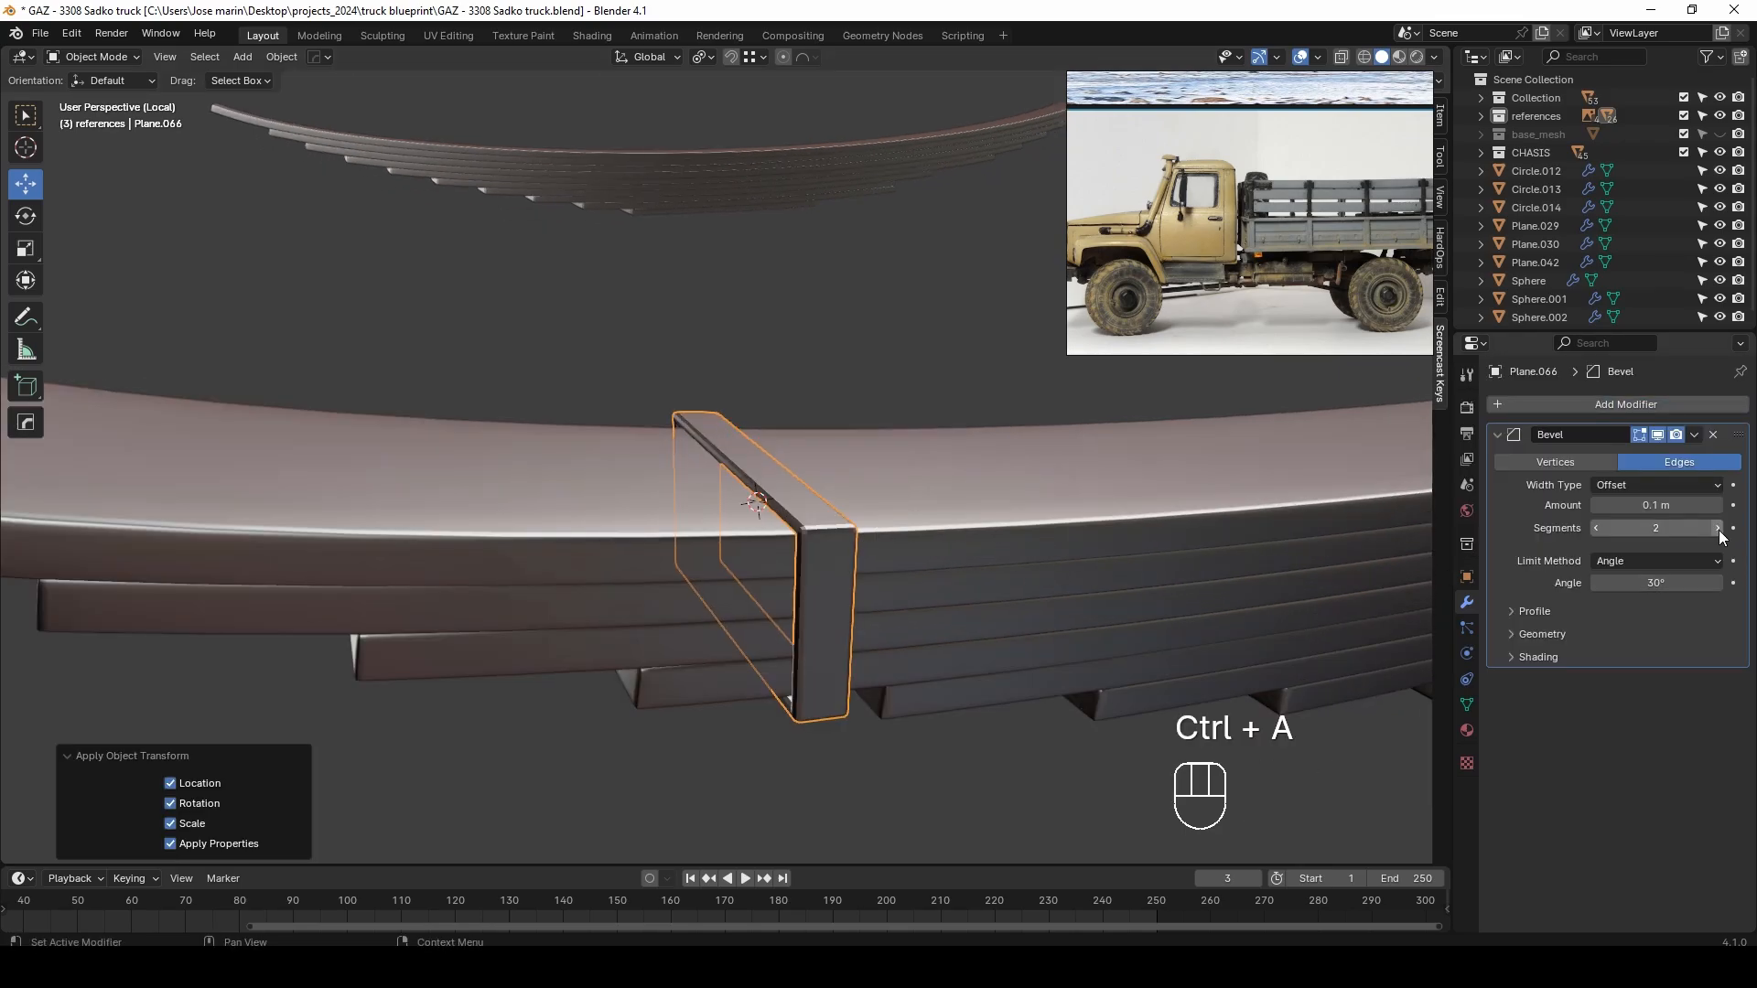
left_click(1718, 528)
Duplicate the clamp about 0.14 m along the spring toward its middle in the right side view
scroll(996, 573, "down", 3)
middle_click_drag(995, 573, 800, 512)
key("Tab")
left_click(946, 455)
key("Tab")
scroll(809, 470, "down", 4)
key("KP_3")
key("shift+d")
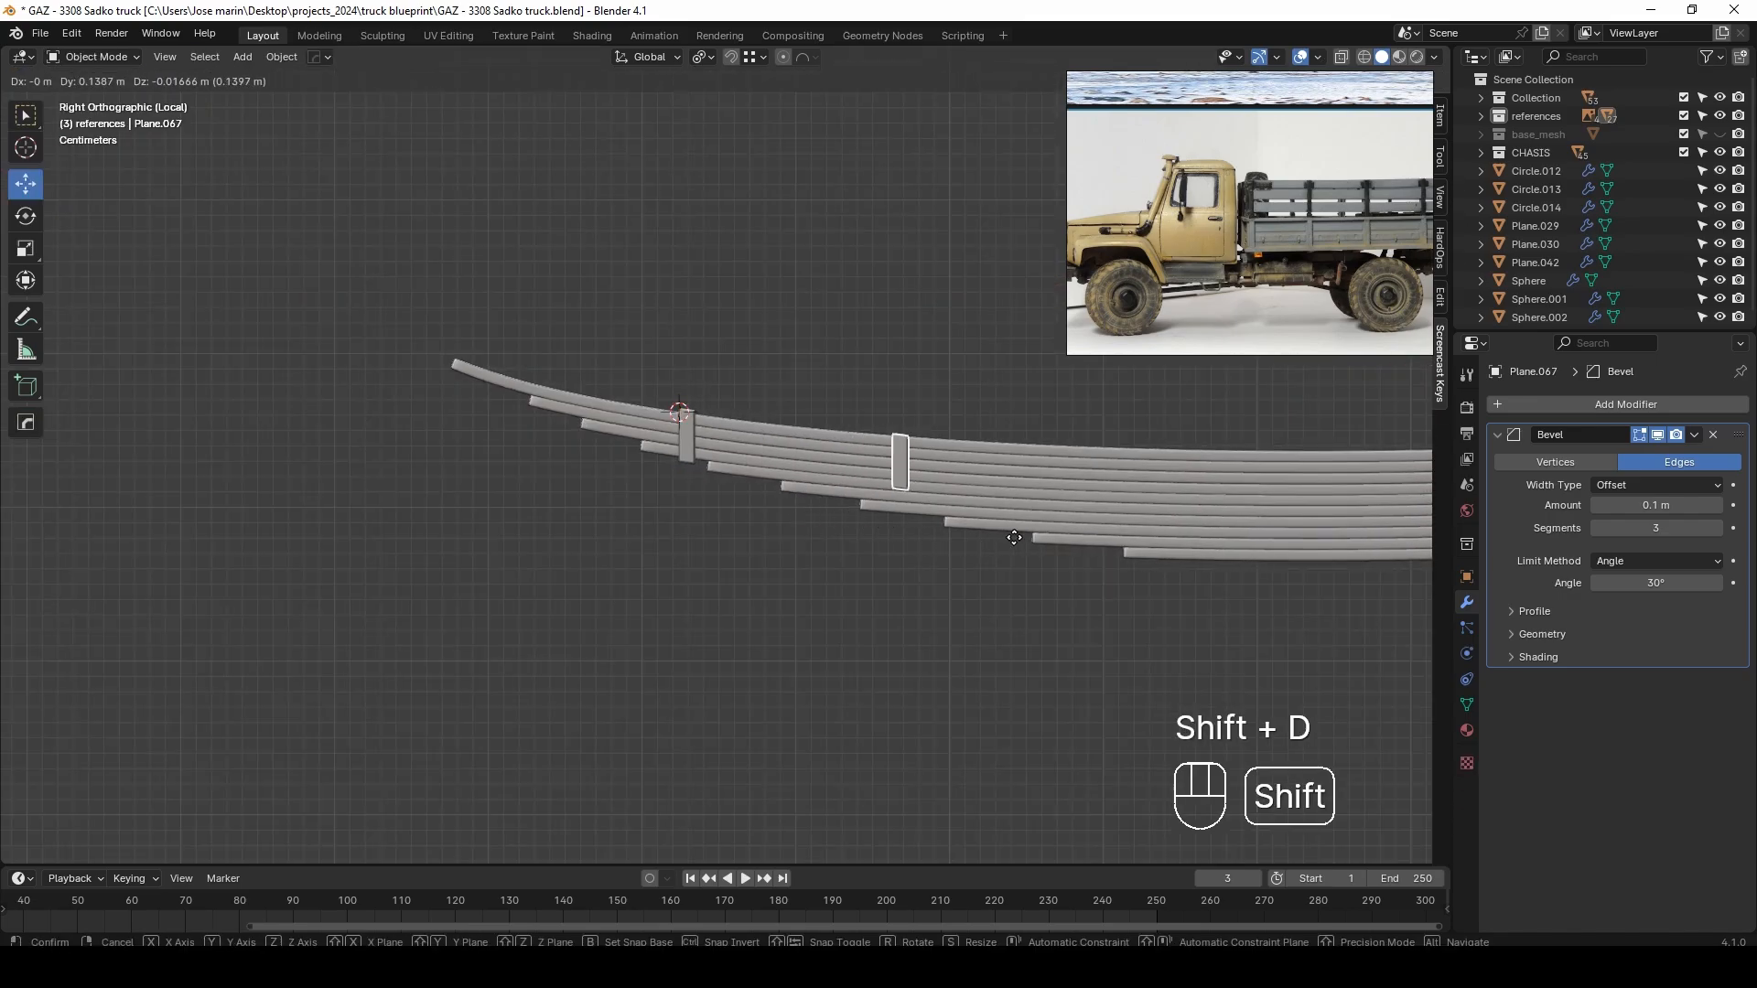
left_click(1015, 506)
Lower the second clamp's bottom end along Z so it wraps the deeper stack of leaves
key("Tab")
scroll(1006, 499, "up", 4)
key("1")
key("alt+z")
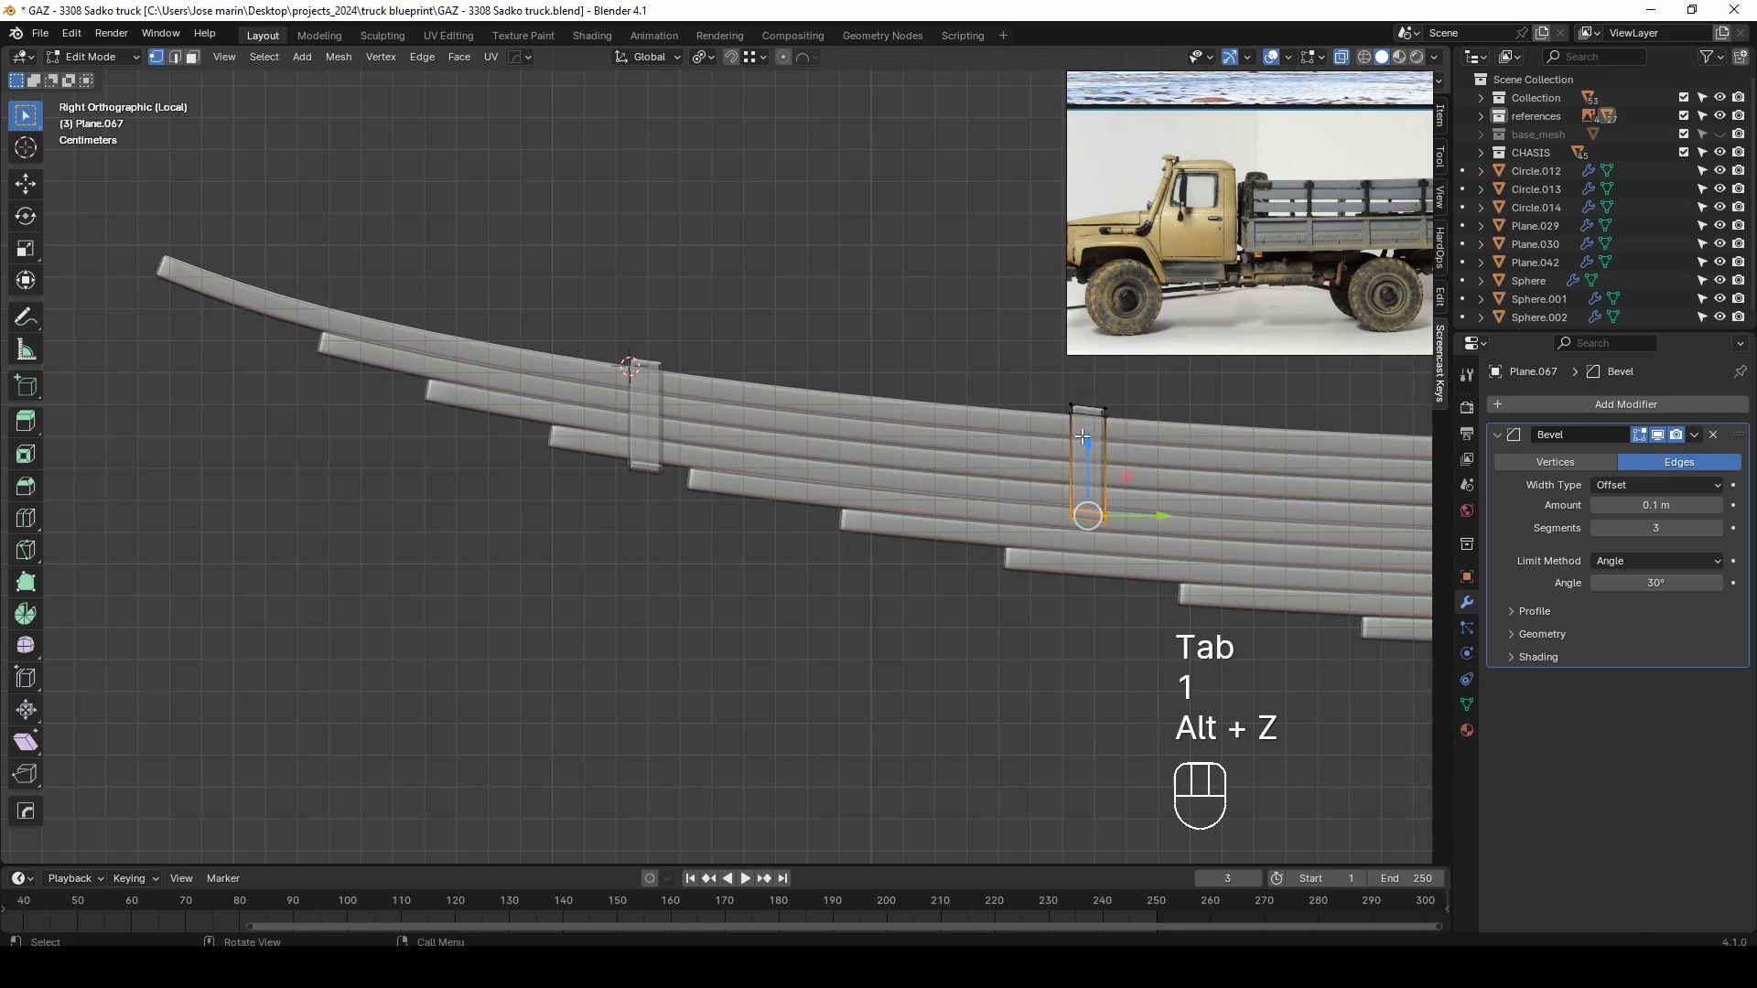
left_click_drag(1086, 439, 1105, 475)
key("alt+z")
key("Tab")
Duplicate the second clamp farther along the spring toward its thickest section
scroll(1140, 558, "down", 1)
middle_click_drag(1140, 554, 930, 503, "shift")
scroll(974, 522, "down", 3)
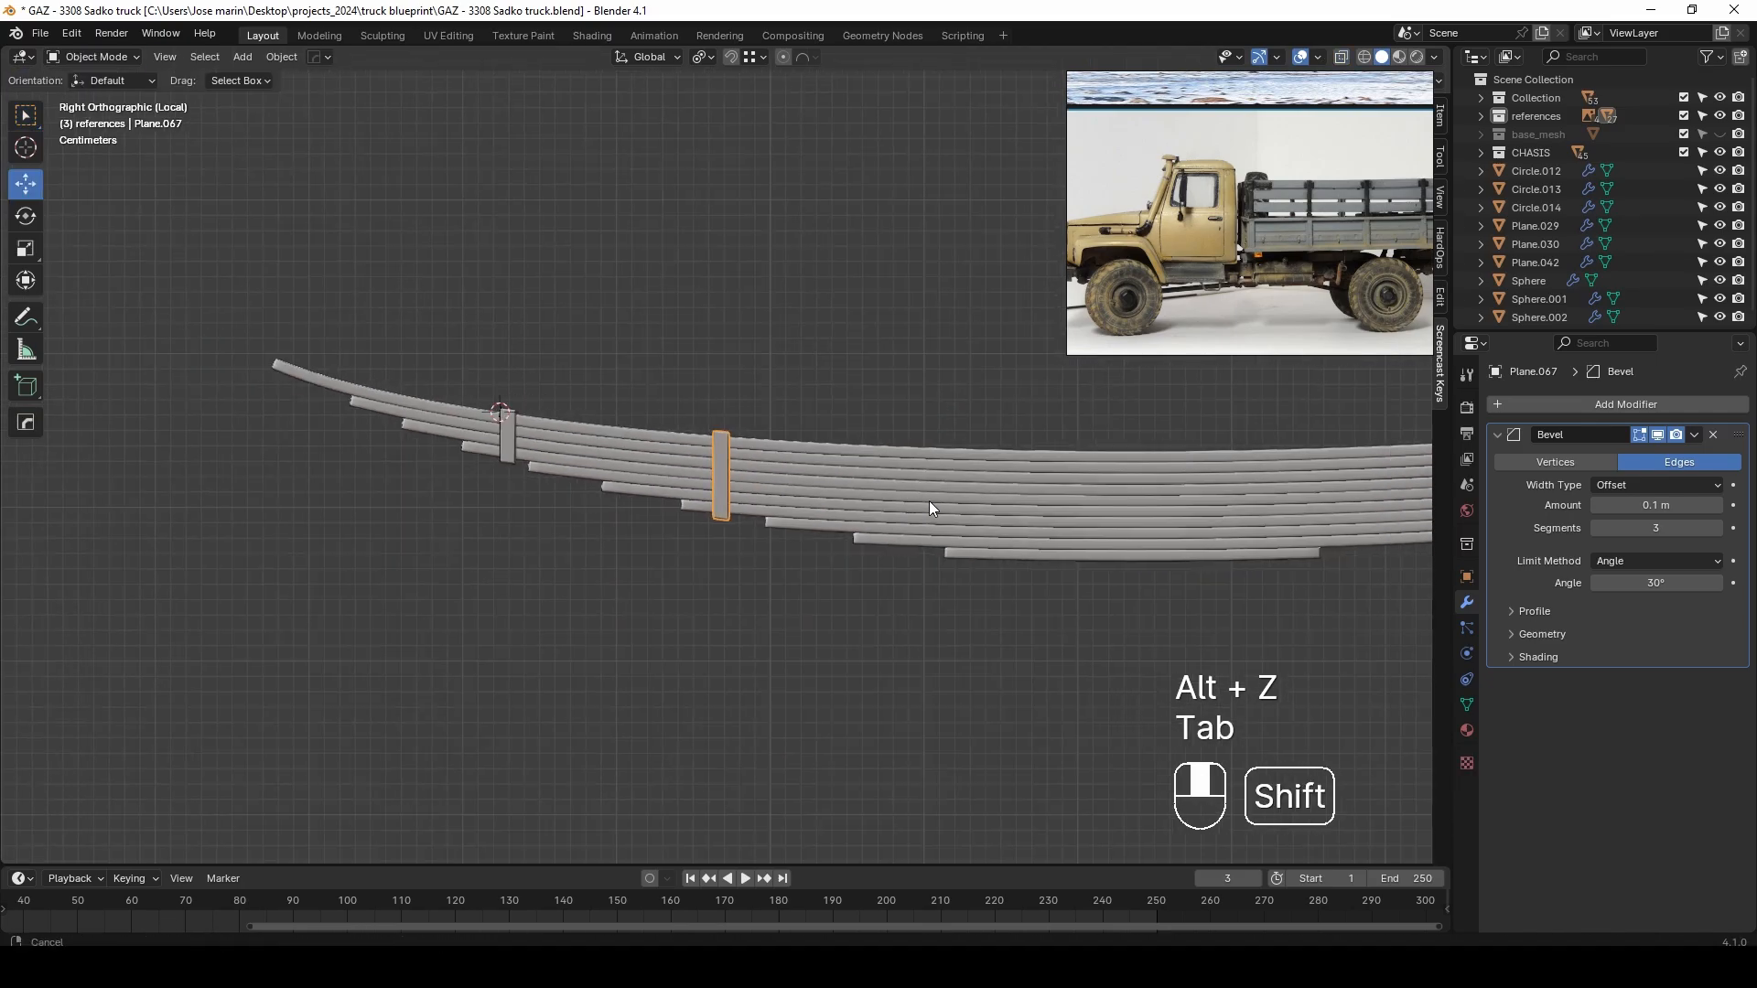
key("shift+d")
left_click(1168, 547, "shift")
Adjust the third clamp's bottom end along Z to enclose the leaves at that position
key("Tab")
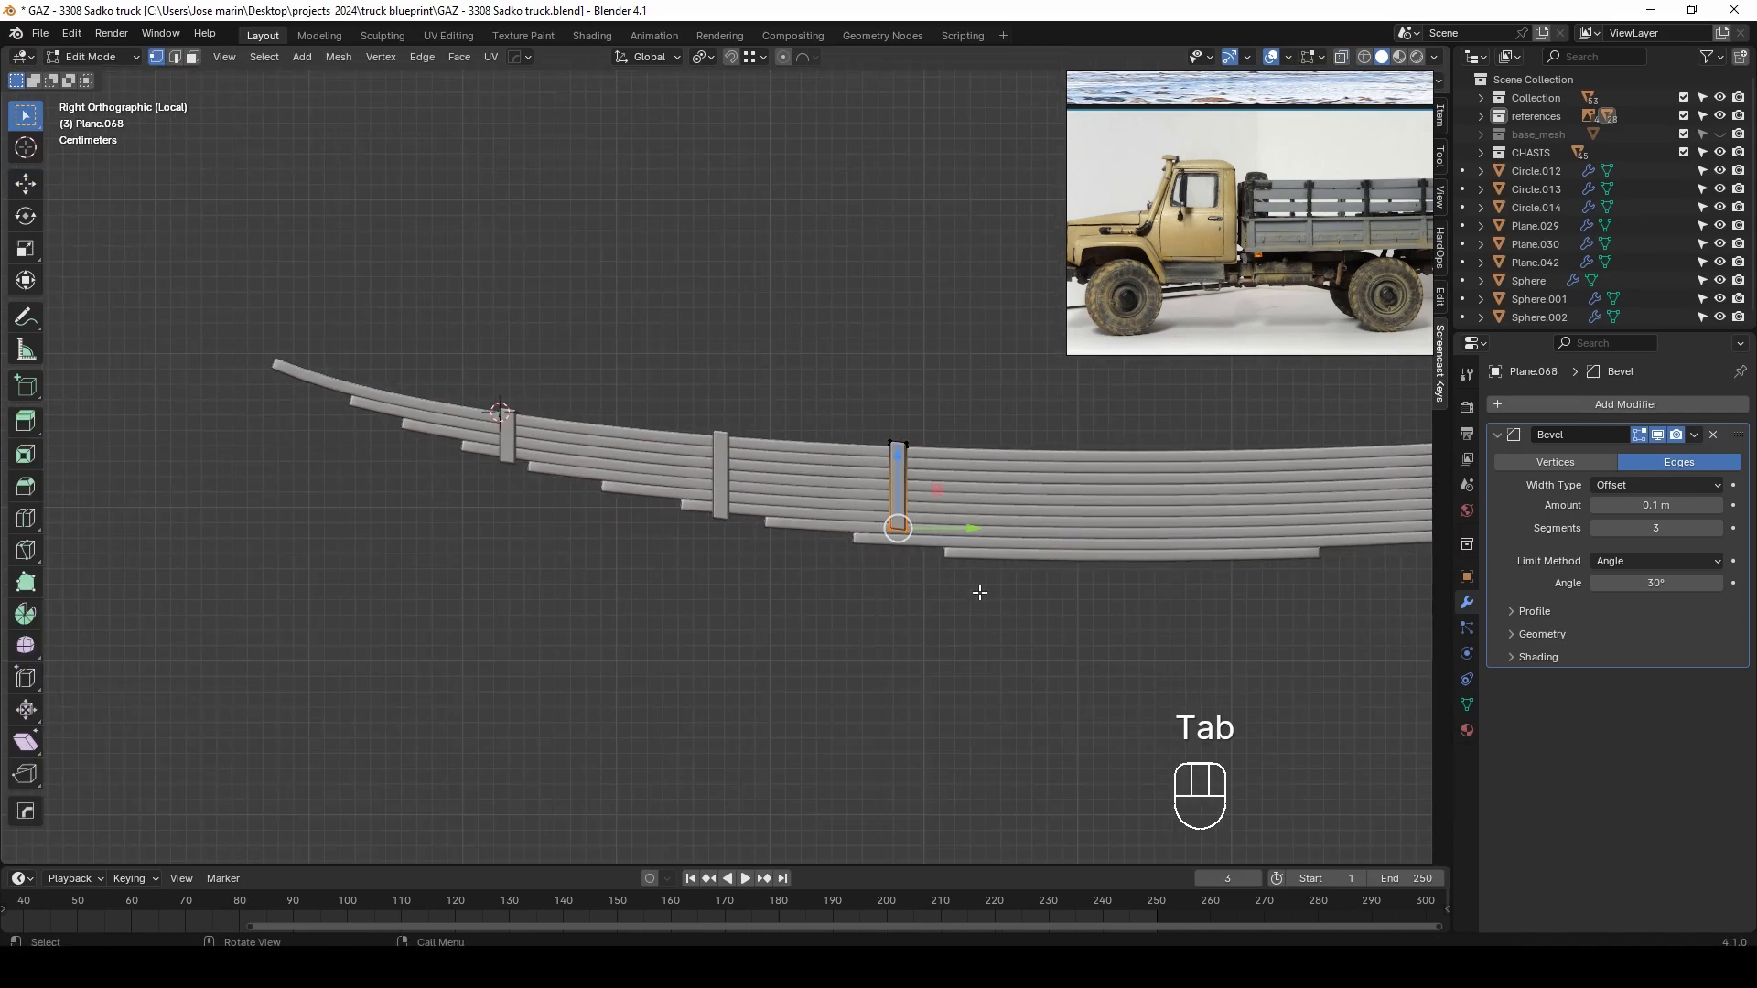
left_click_drag(899, 465, 925, 460)
scroll(924, 467, "down", 2)
key("alt+z")
key("Tab")
middle_click_drag(915, 498, 808, 496)
key("alt+z")
left_click(944, 573)
scroll(814, 494, "up", 6)
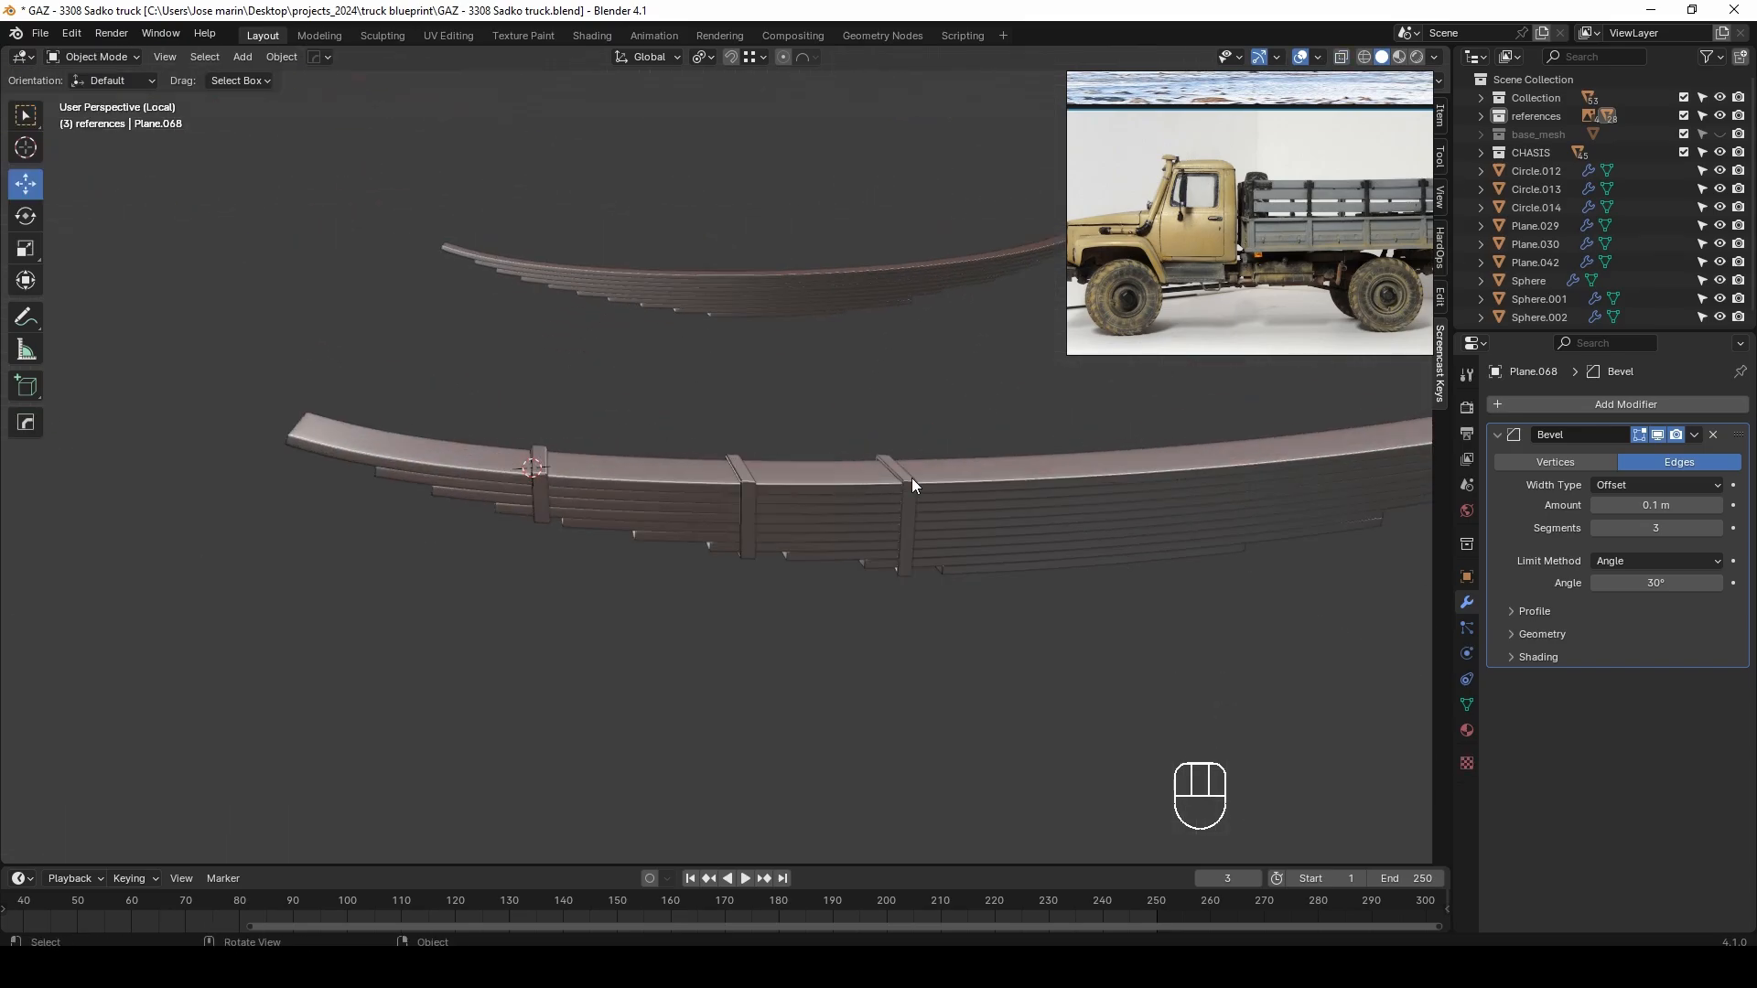
Widen the third clamp's mesh along Y by a factor of about 1.75
left_click(901, 556)
middle_click_drag(901, 549, 836, 560, "shift")
key("Tab")
key("a")
key("s")
key("y")
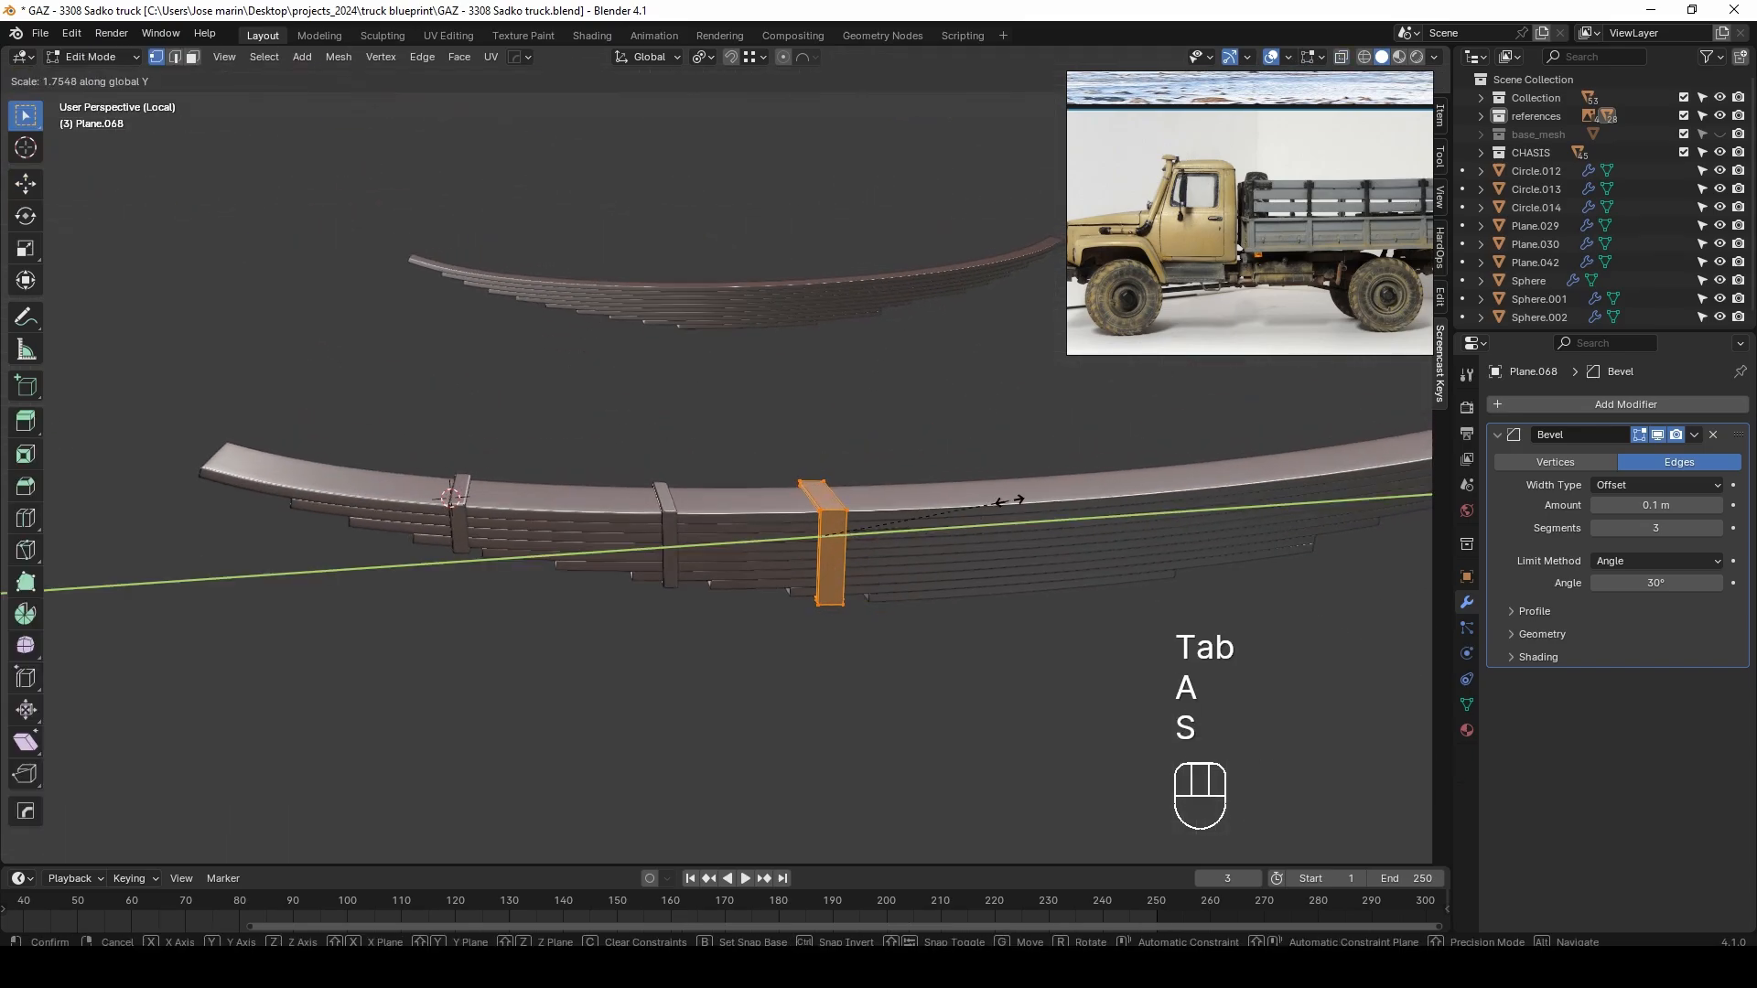
left_click(1009, 500)
key("Tab")
Scale the meshes of the first and second clamps together along Y
left_click(668, 529)
left_click(462, 528, "shift")
key("Tab")
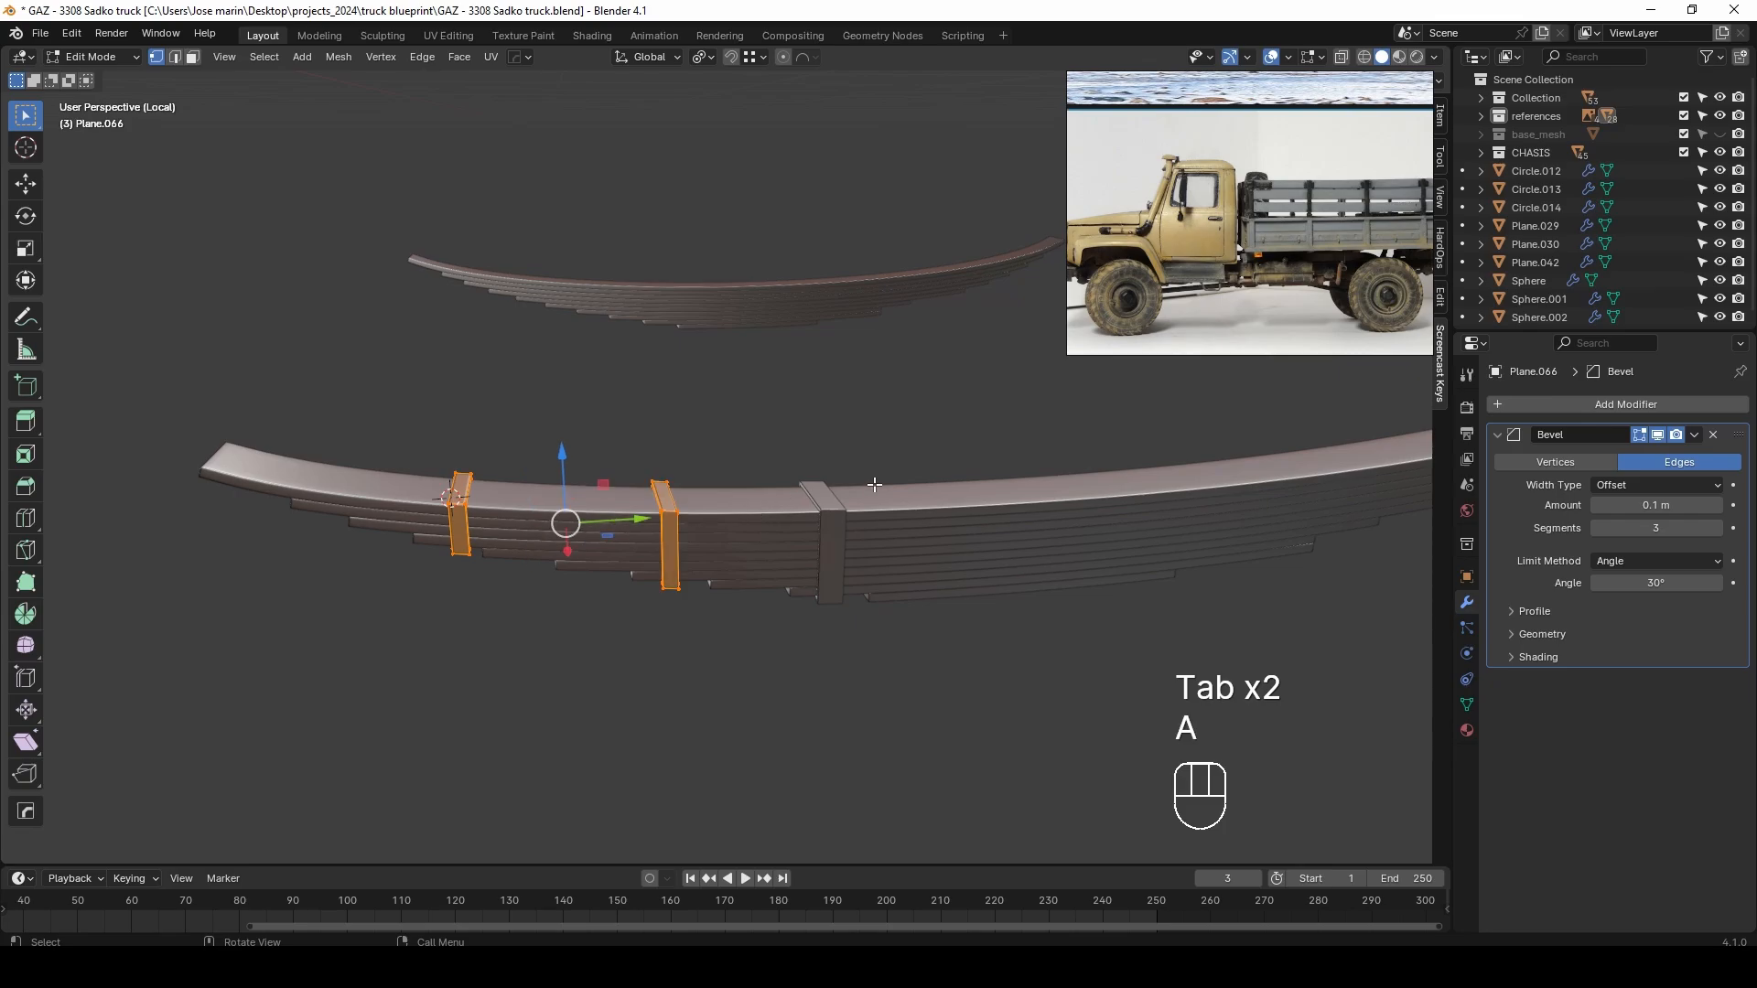
key("s")
key("y")
left_click(1057, 461)
key("Tab")
Duplicate the third clamp about 0.35 m along Y to the far side of the axle and adjust its height along Z
middle_click_drag(1059, 459, 700, 512)
key("KP_3")
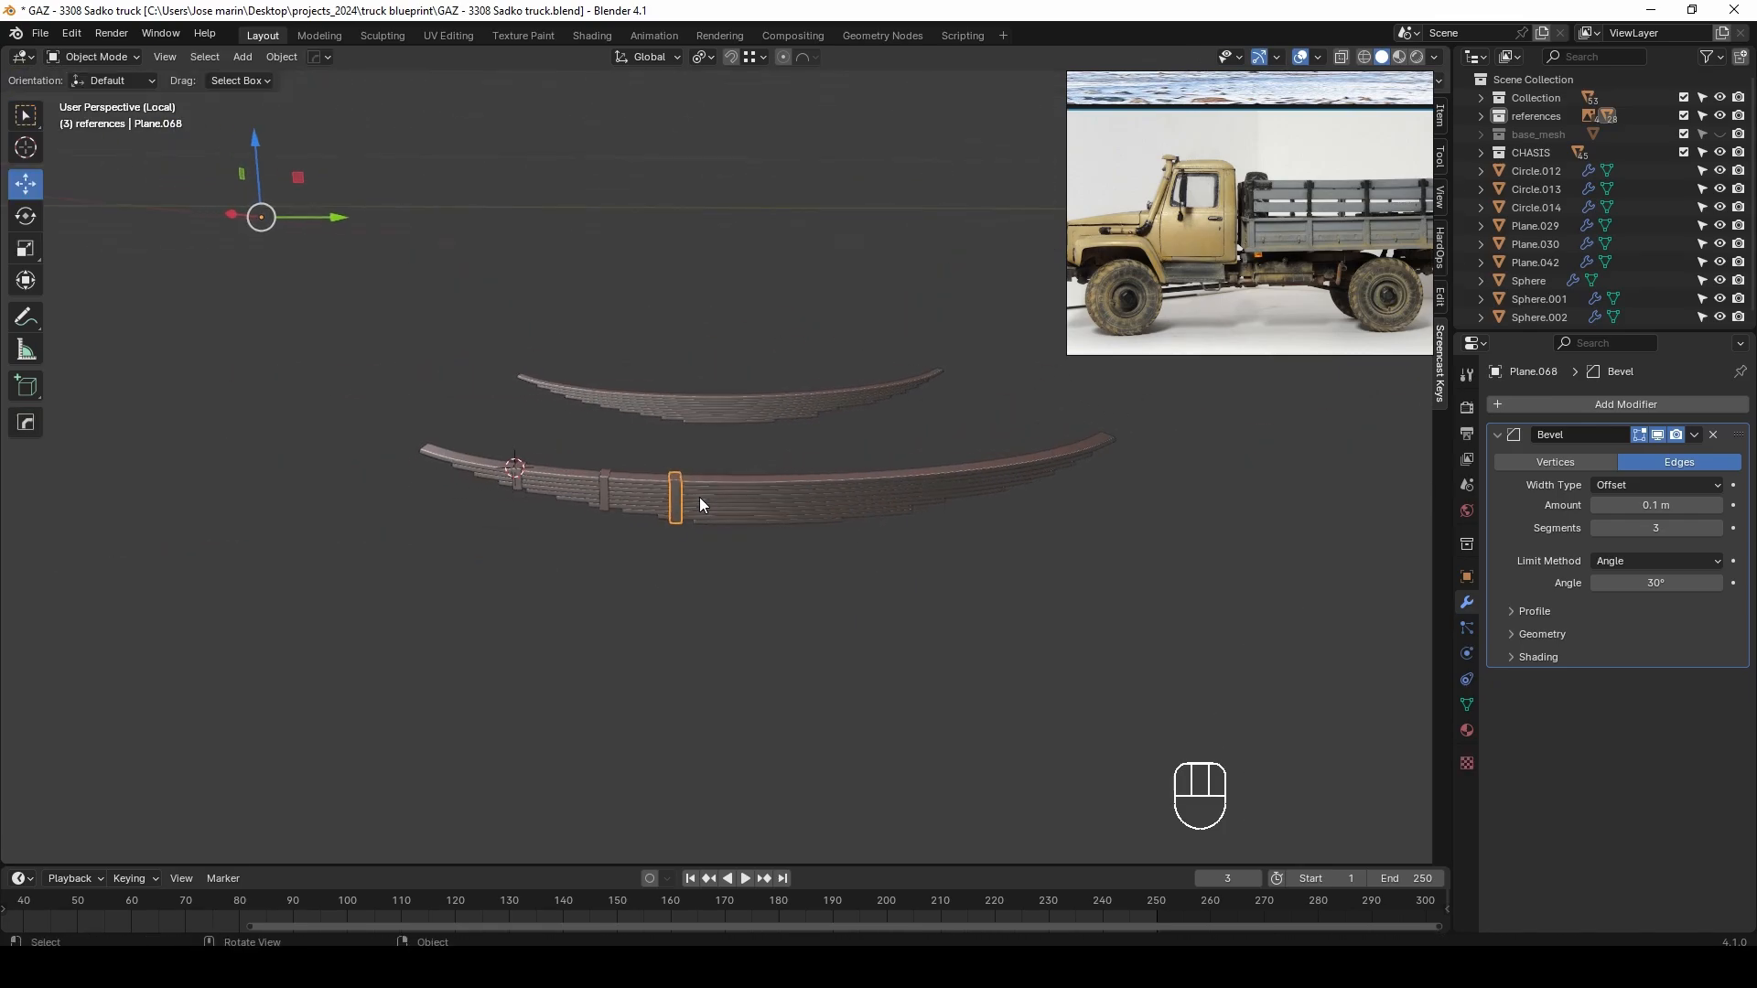
key("shift+d")
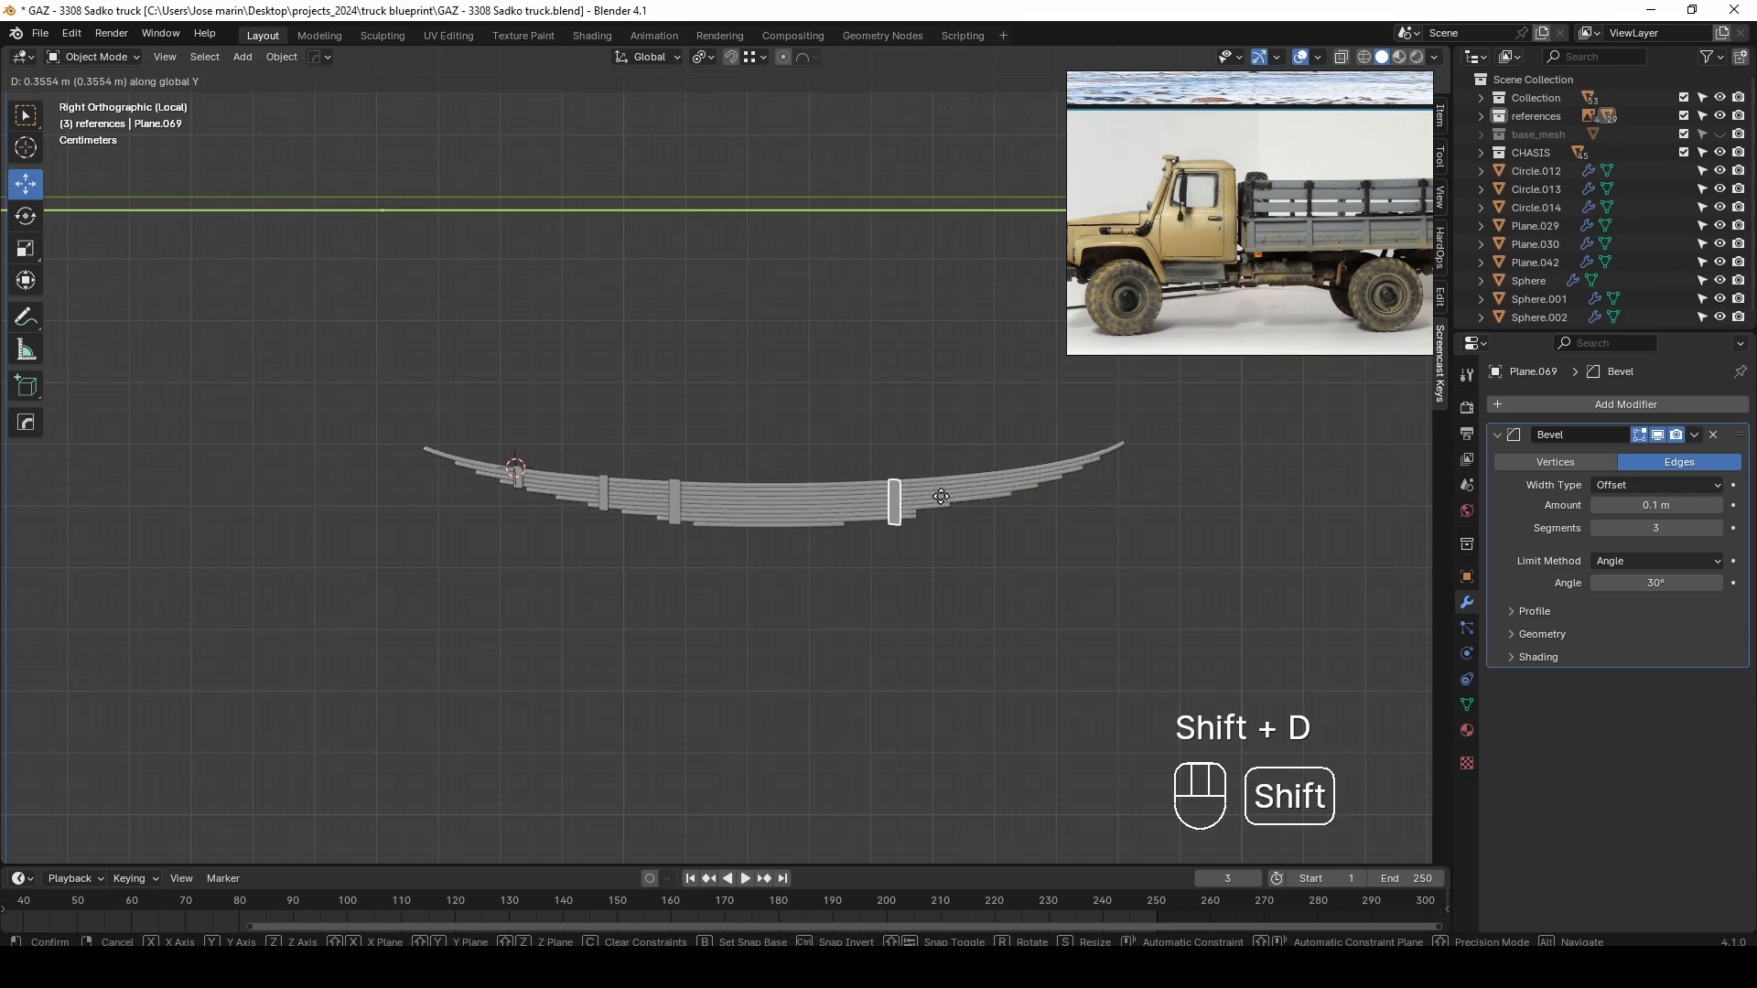
left_click(907, 489)
scroll(877, 555, "up", 4)
key("g")
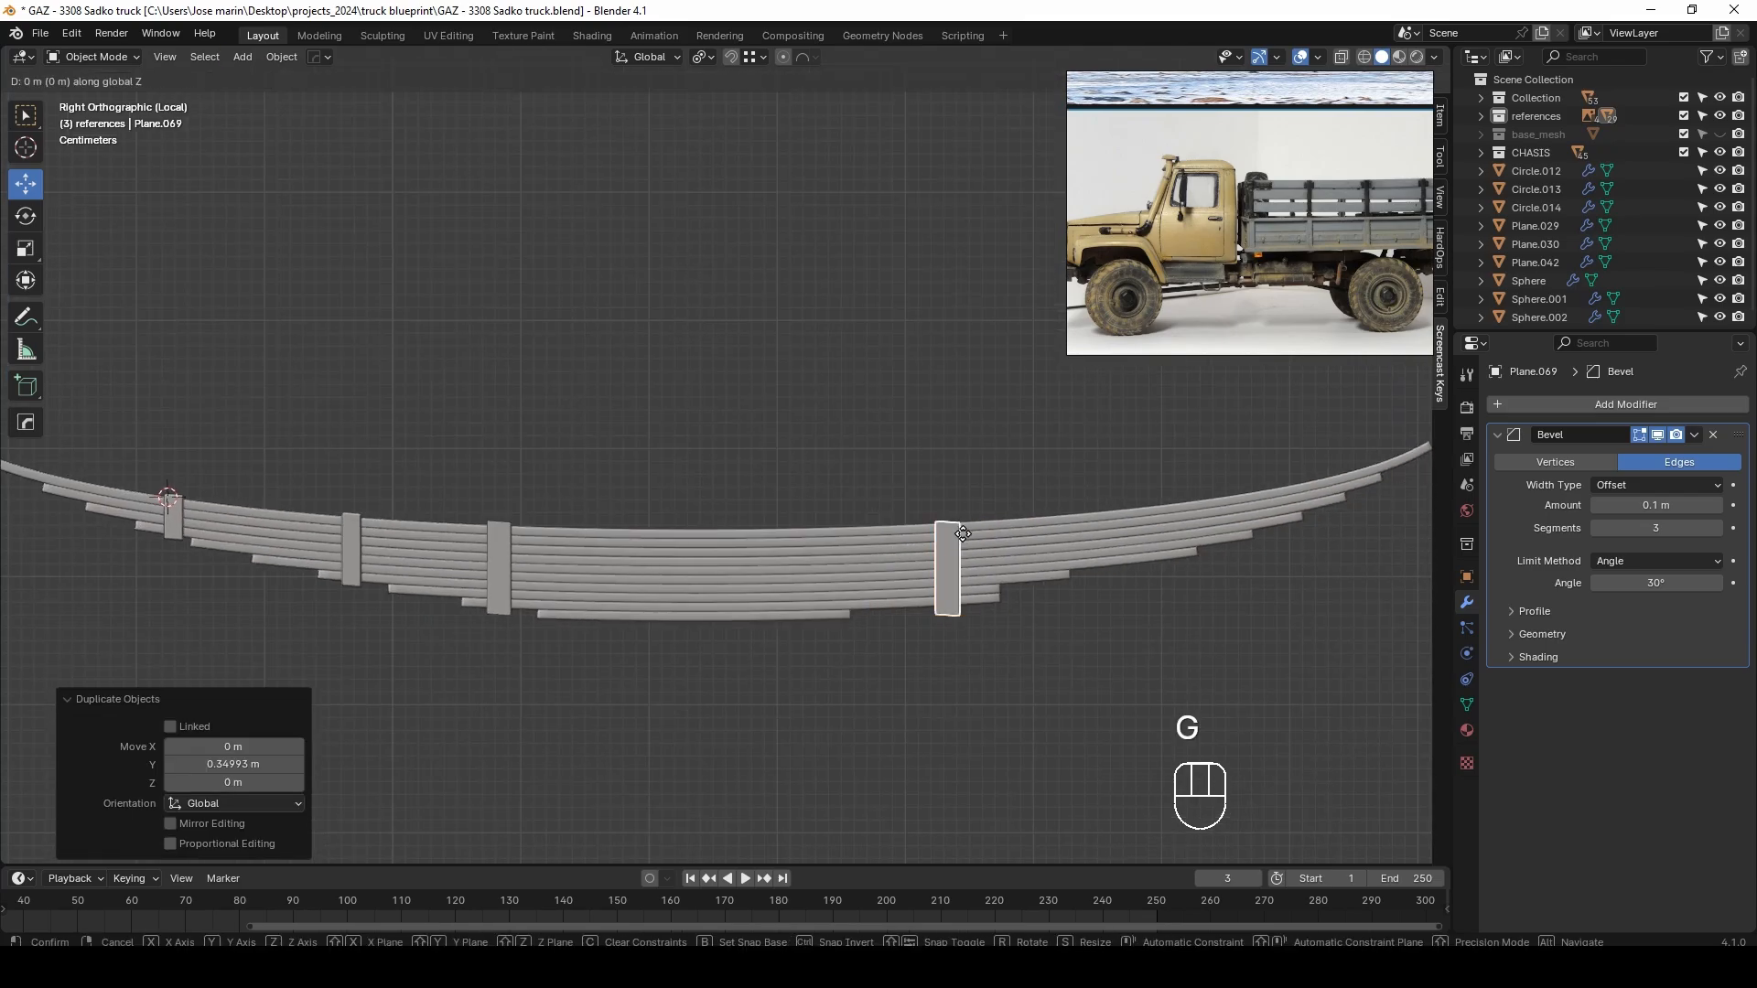
left_click(974, 502)
Duplicate the second clamp about 0.62 m along Y and raise the copy about 0.011 m along Z
scroll(496, 512, "down", 3)
left_click(510, 509)
key("shift+d")
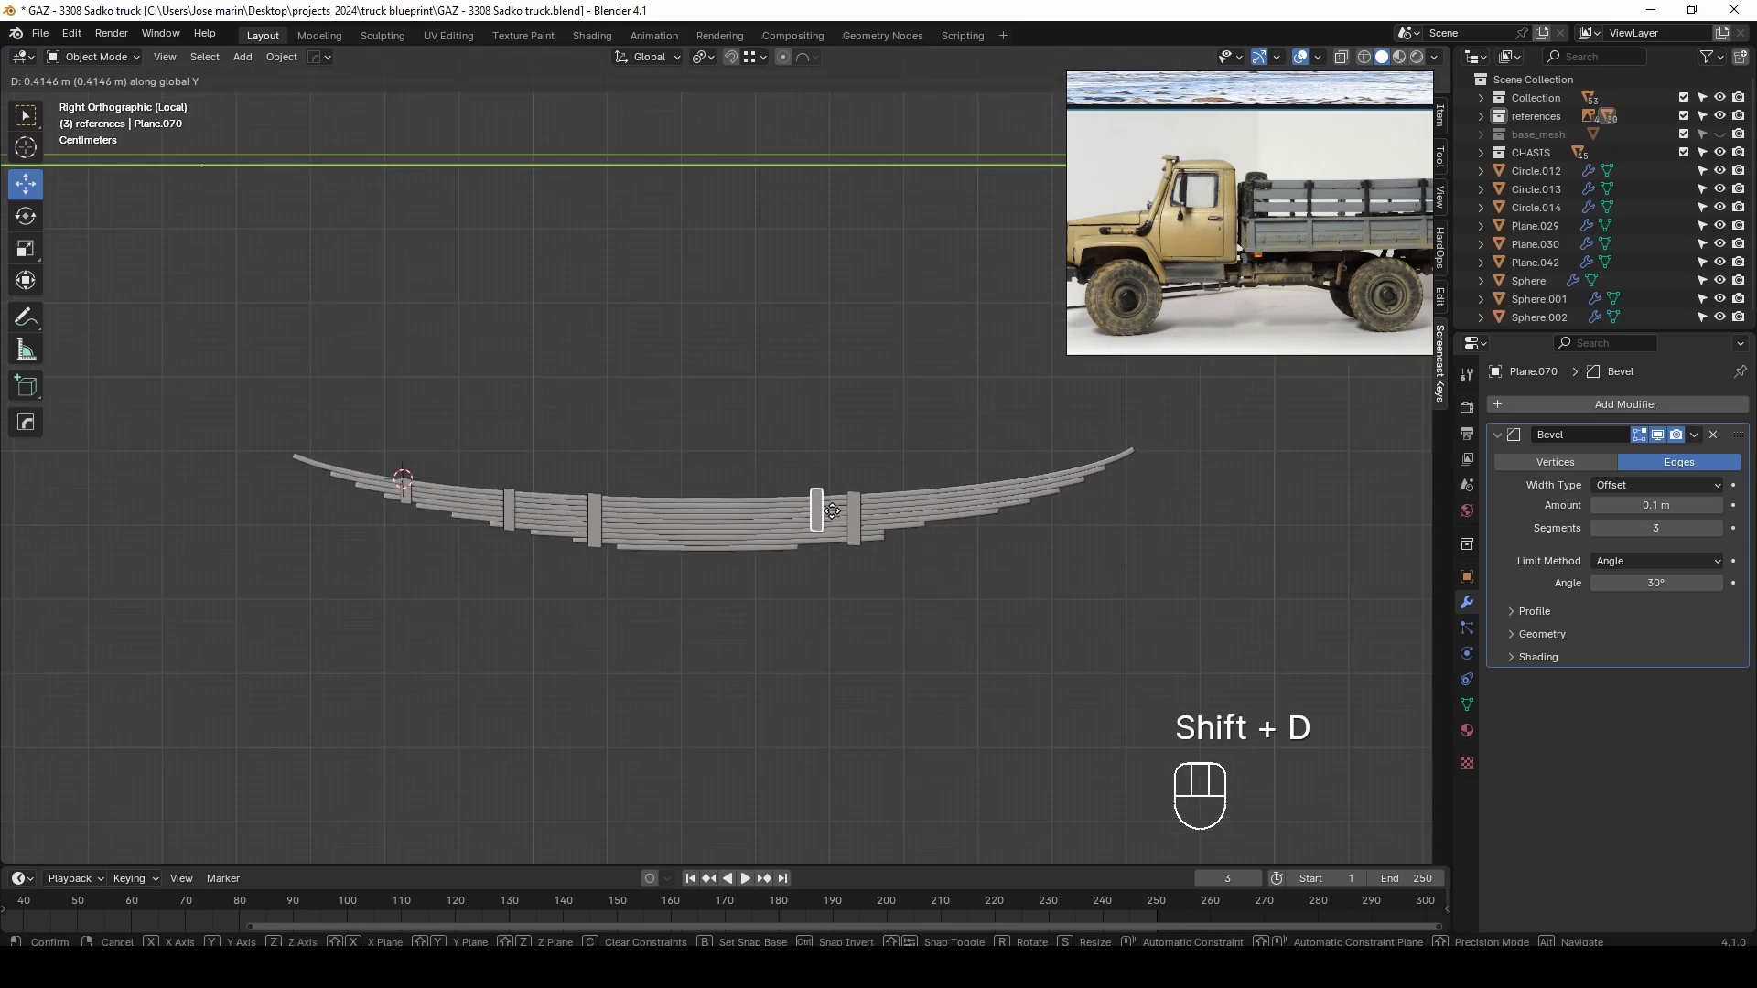
left_click(973, 461)
scroll(1011, 505, "up", 3)
middle_click_drag(1024, 520, 937, 540, "shift")
key("g")
key("z")
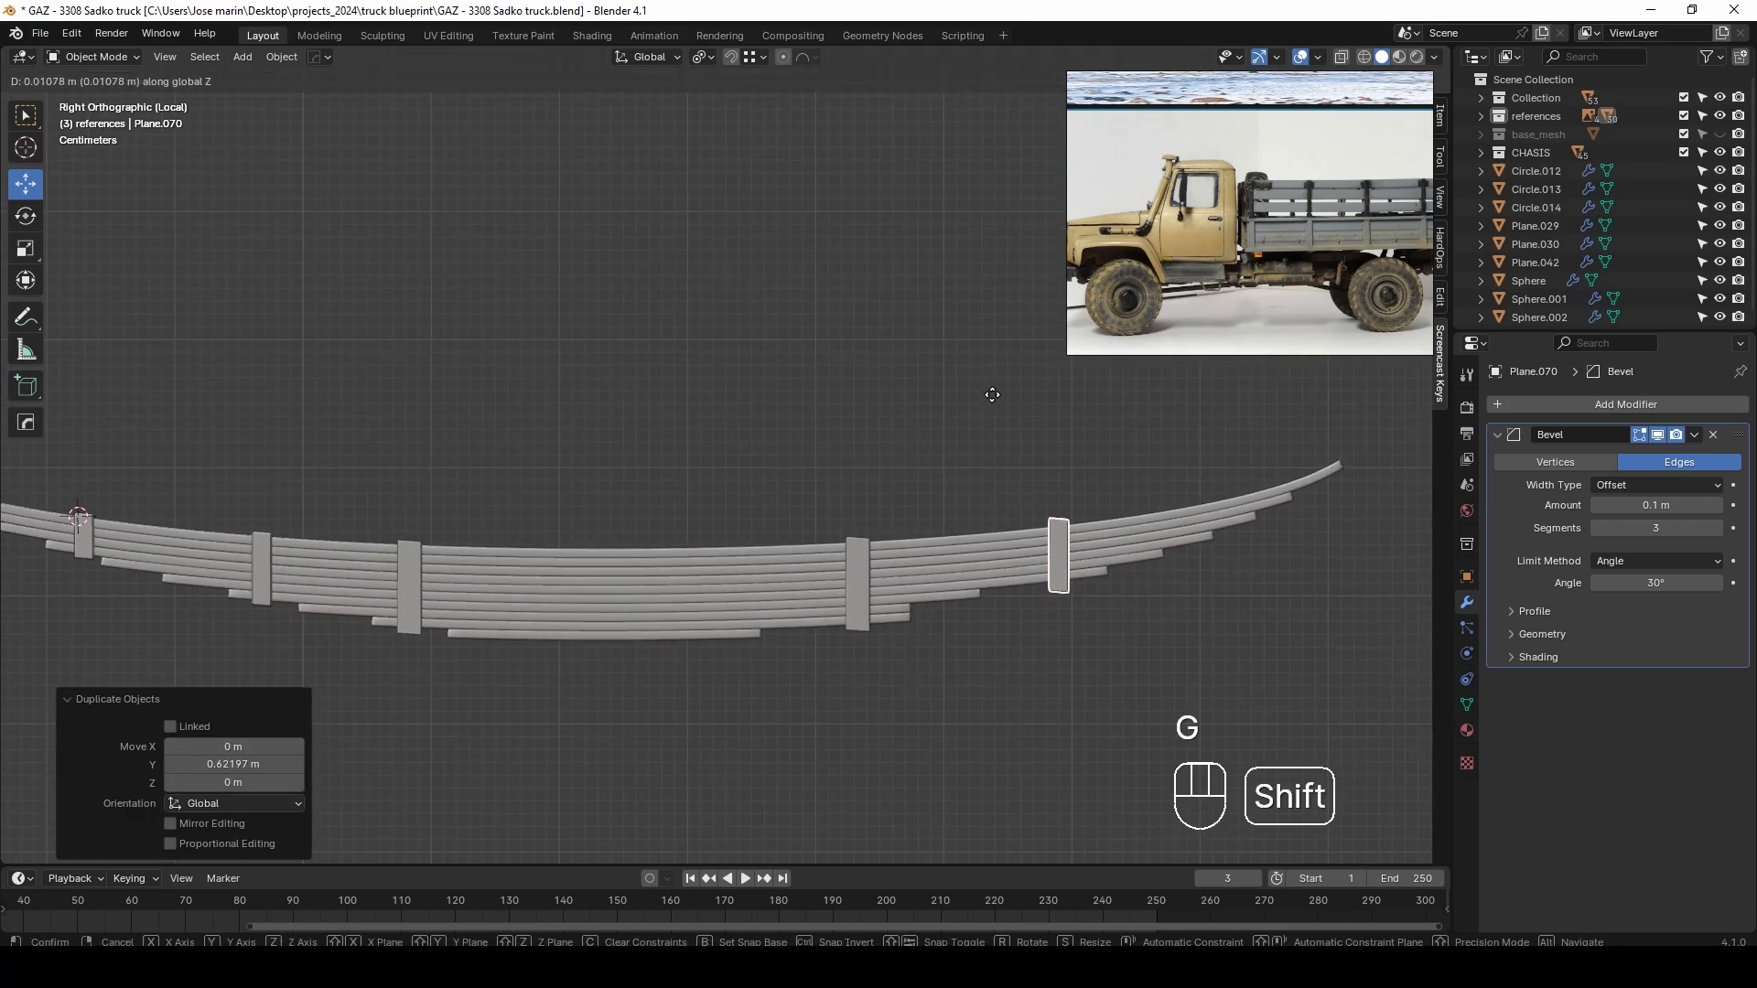
left_click(992, 395)
Raise the fifth clamp's lower end slightly and rotate it to match the slope of the leaves
key("Tab")
key("alt+z")
left_click_drag(1020, 570, 1102, 626)
scroll(1102, 622, "up", 2)
middle_click_drag(1181, 632, 938, 552, "shift")
scroll(970, 558, "up", 3)
left_click_drag(1149, 573, 1149, 556, "shift")
key("r")
left_click(1315, 628)
Rotate the fifth clamp's upper end about -4.2° and lower it onto the top leaf
left_click_drag(1093, 438, 1222, 516)
key("r")
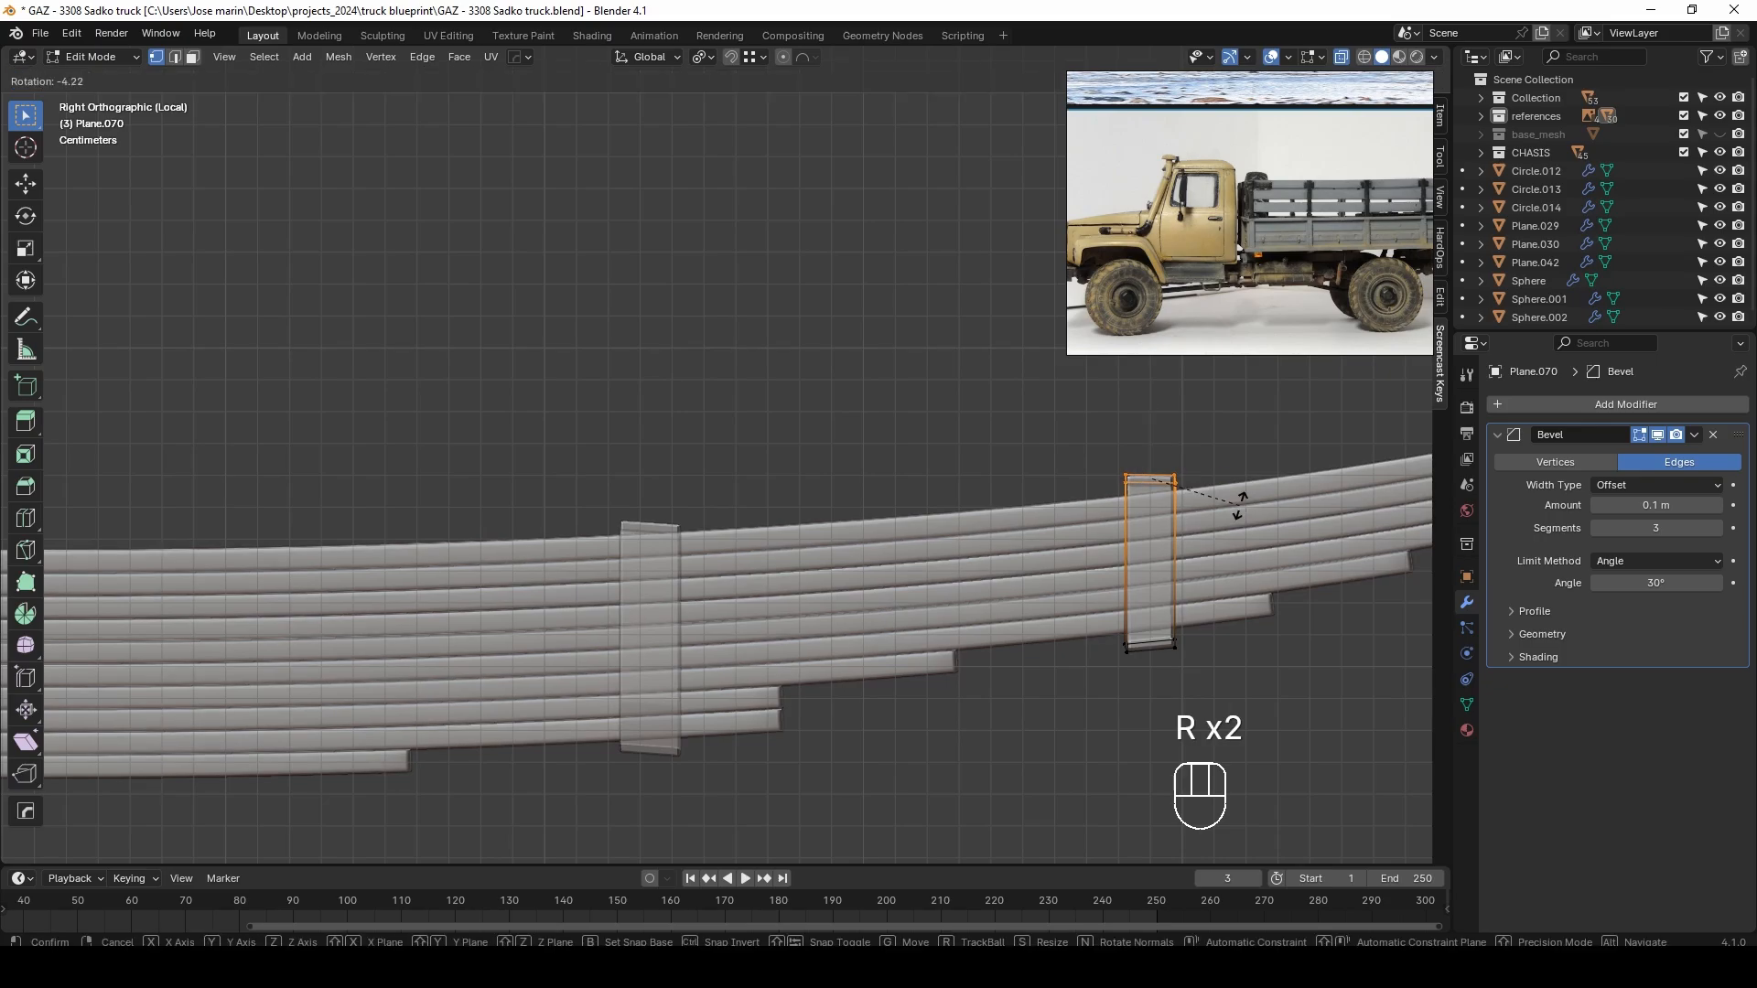
left_click(1240, 505)
left_click_drag(1149, 403, 1147, 422, "shift")
Duplicate the fifth clamp's mesh about 0.109 m along Y and 0.024 m up toward the spring's tip
scroll(1098, 430, "down", 3)
left_click_drag(901, 417, 1082, 682)
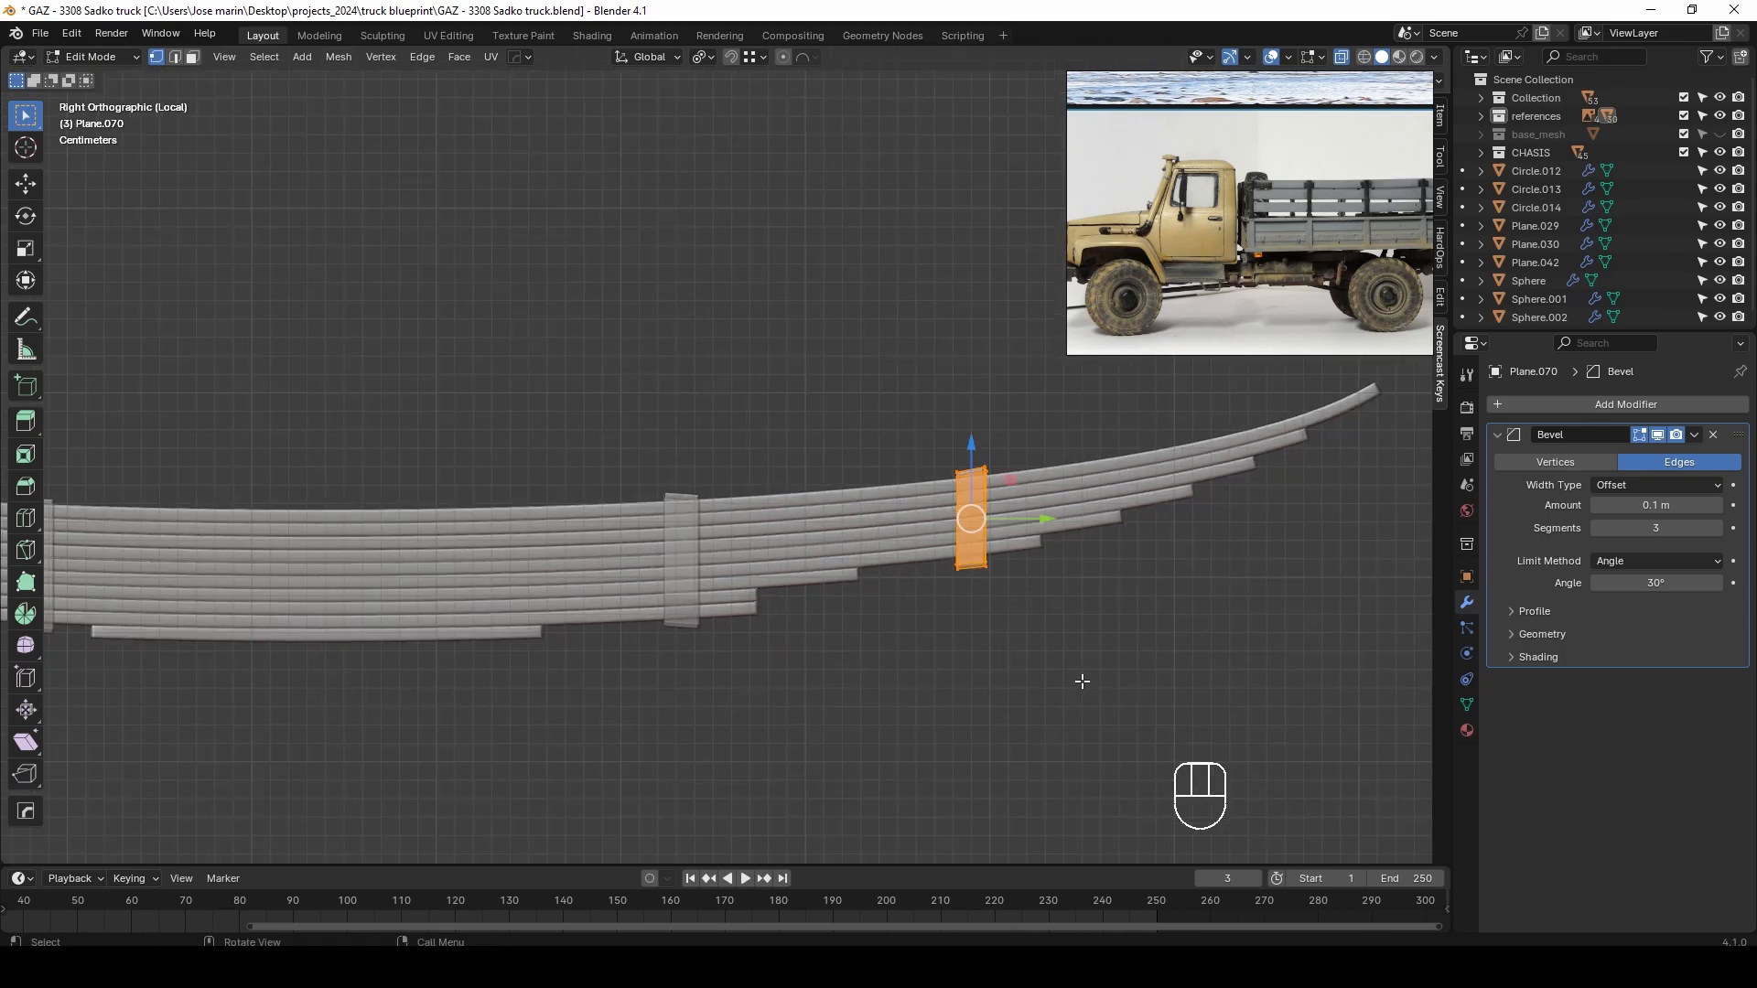
key("shift+d")
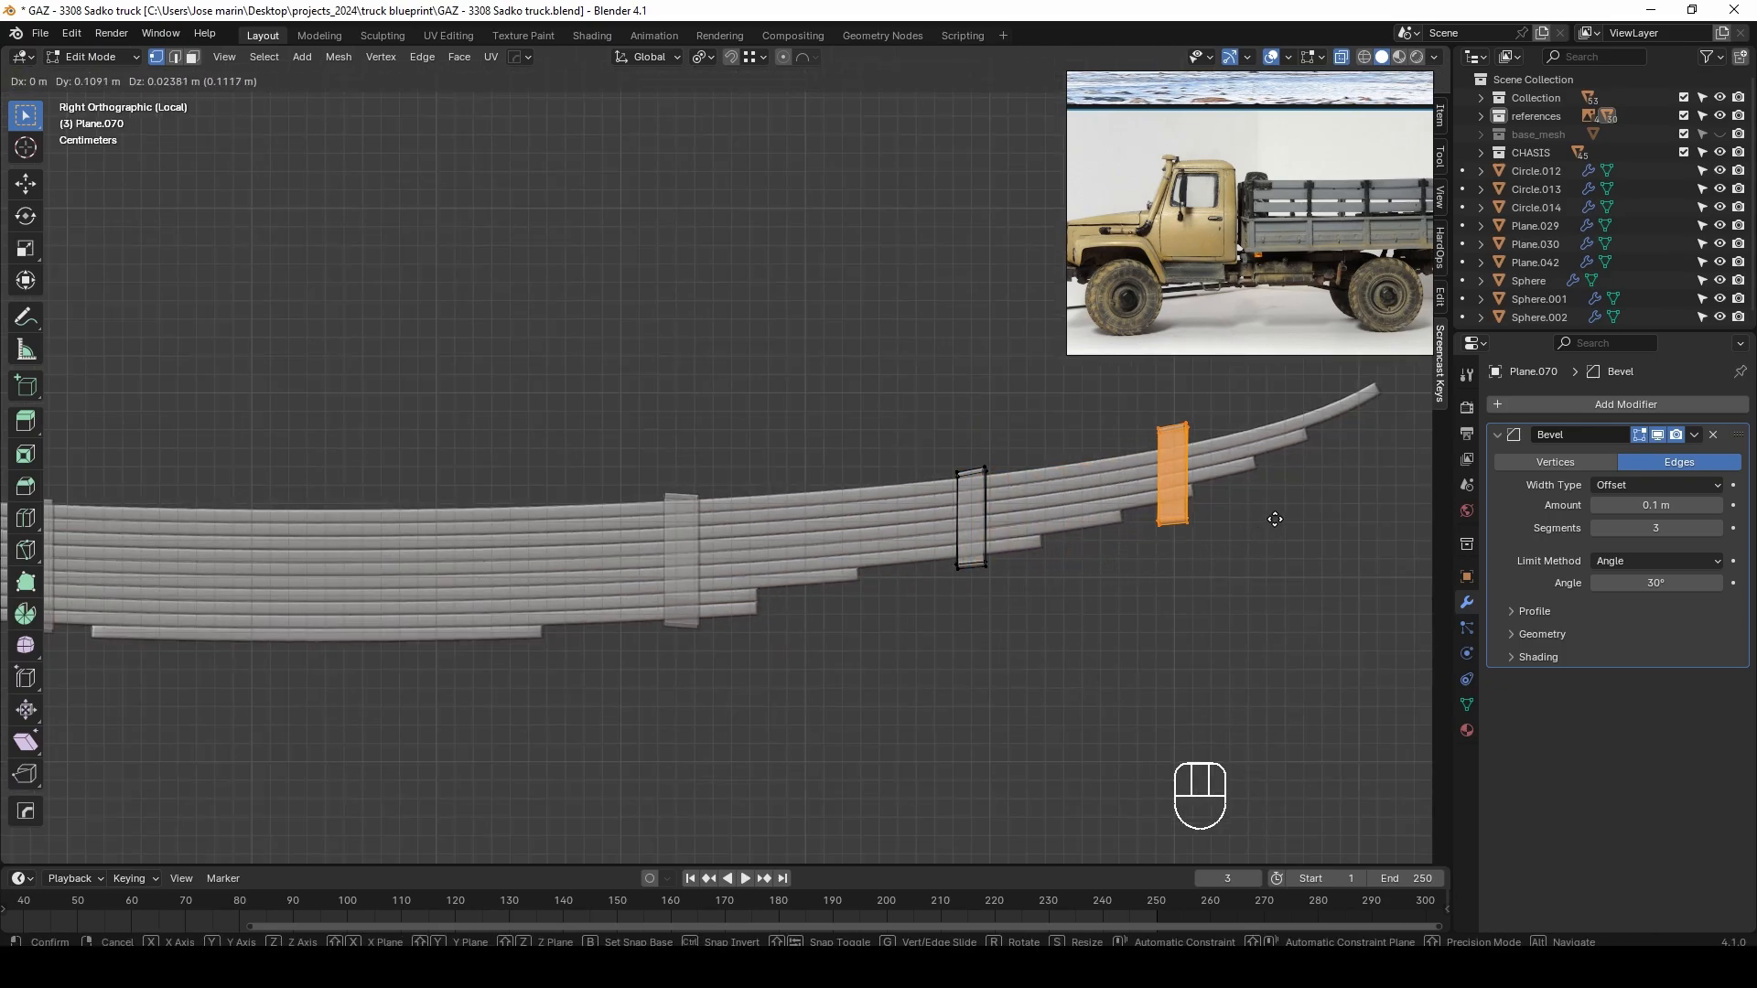
left_click(1274, 519)
middle_click_drag(1202, 507, 1027, 574, "shift")
Lower the sixth clamp's top end, raise and rotate its bottom end to fit the leaves, and finish editing
left_click_drag(896, 408, 1062, 526)
scroll(1064, 479, "up", 3)
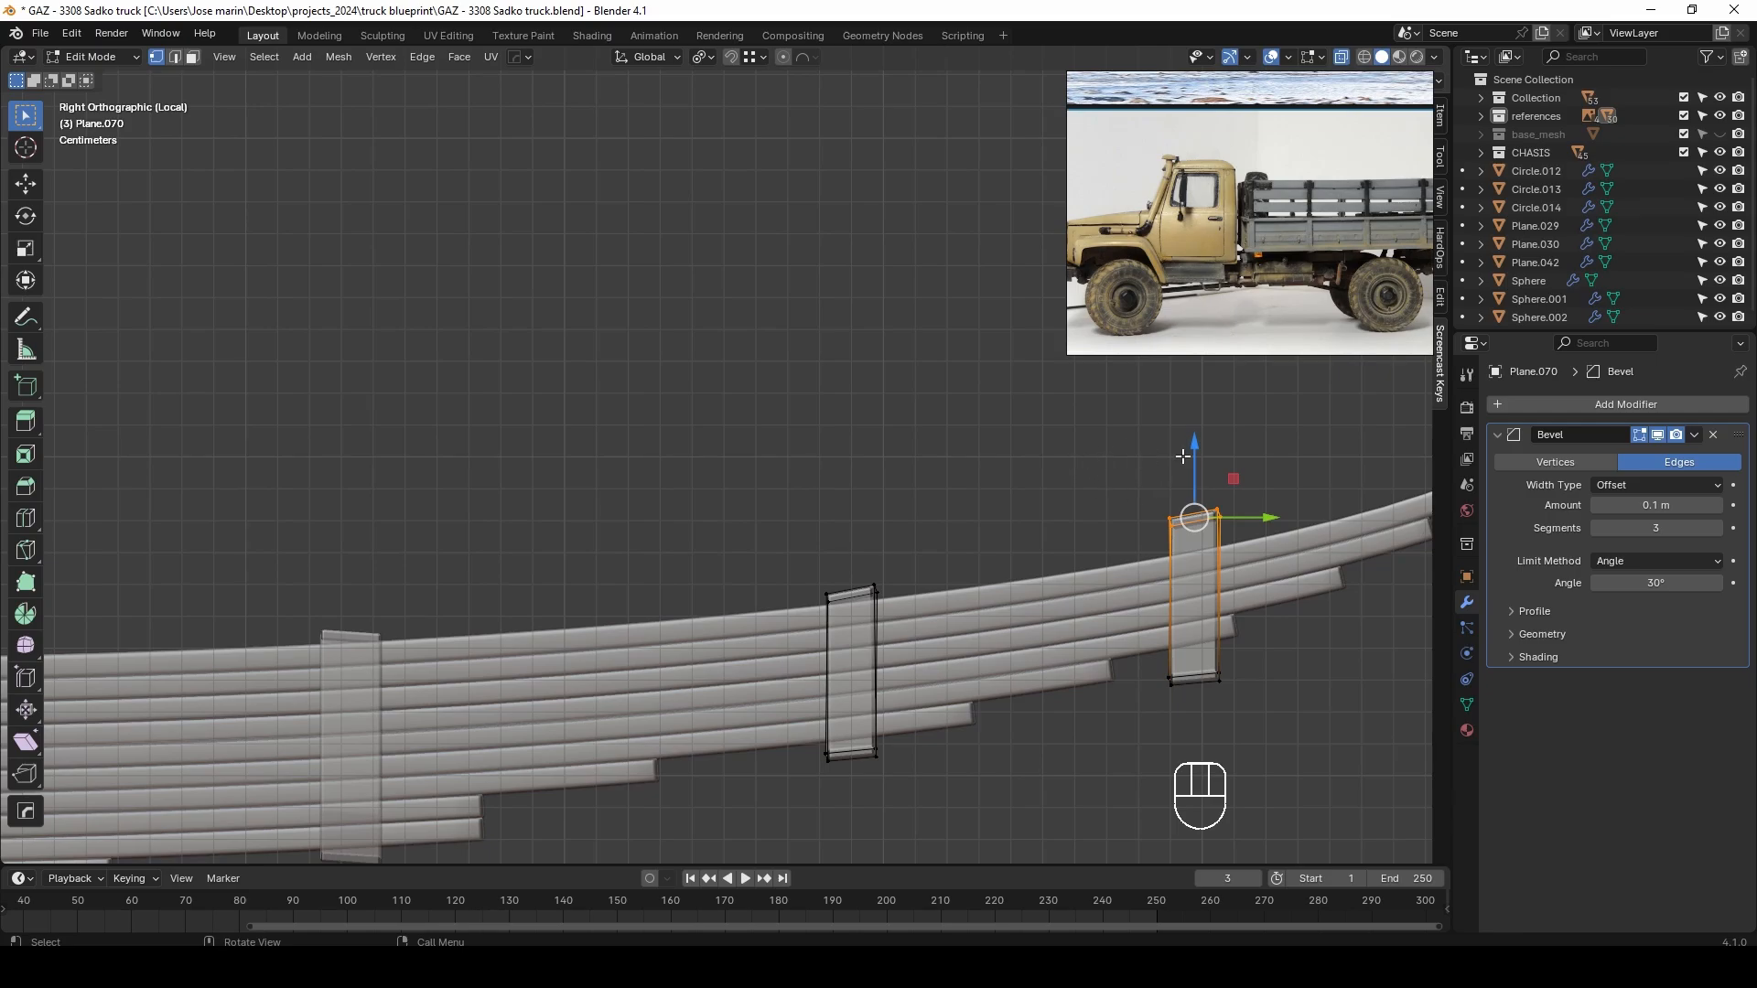
left_click_drag(1193, 449, 1191, 484, "shift")
left_click_drag(1110, 671, 1244, 699)
left_click_drag(1190, 604, 1187, 567, "shift")
key("r")
left_click(1366, 659)
key("Tab")
key("alt+z")
scroll(957, 569, "down", 9)
middle_click_drag(957, 564, 934, 564)
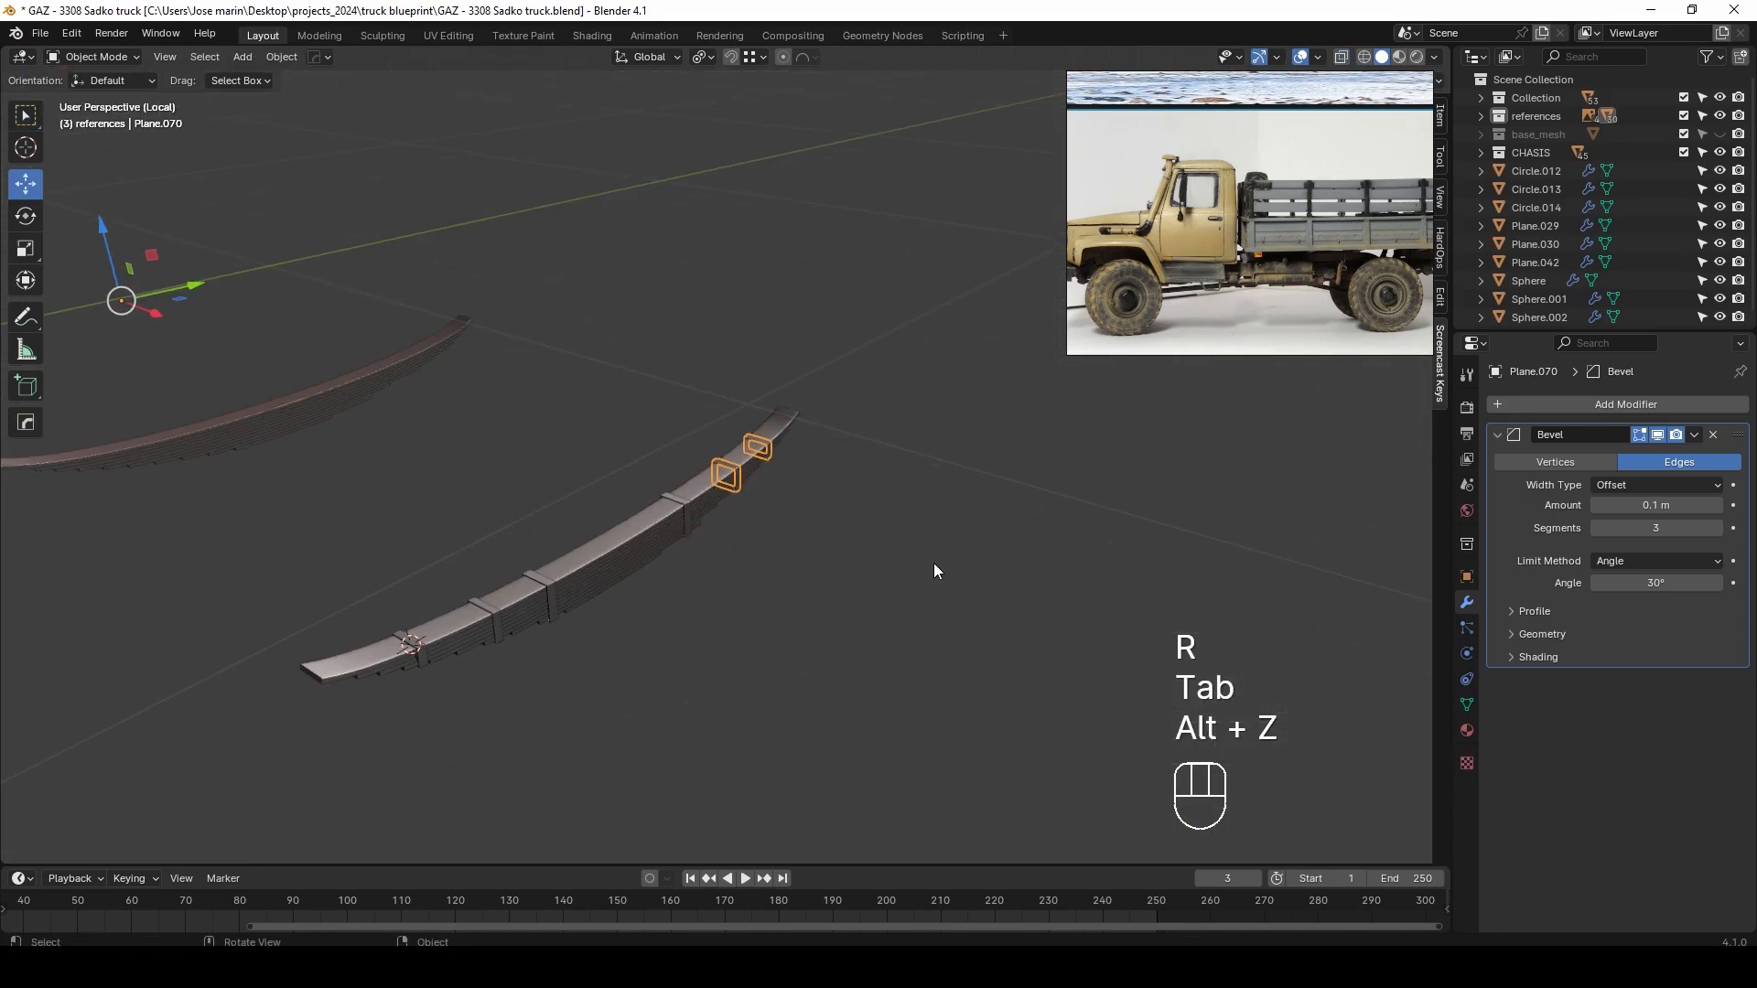
Edit all the clamps together and lower the bottom end of the fourth, wide clamp along Z
key("alt+z")
key("alt+z")
scroll(720, 547, "up", 4)
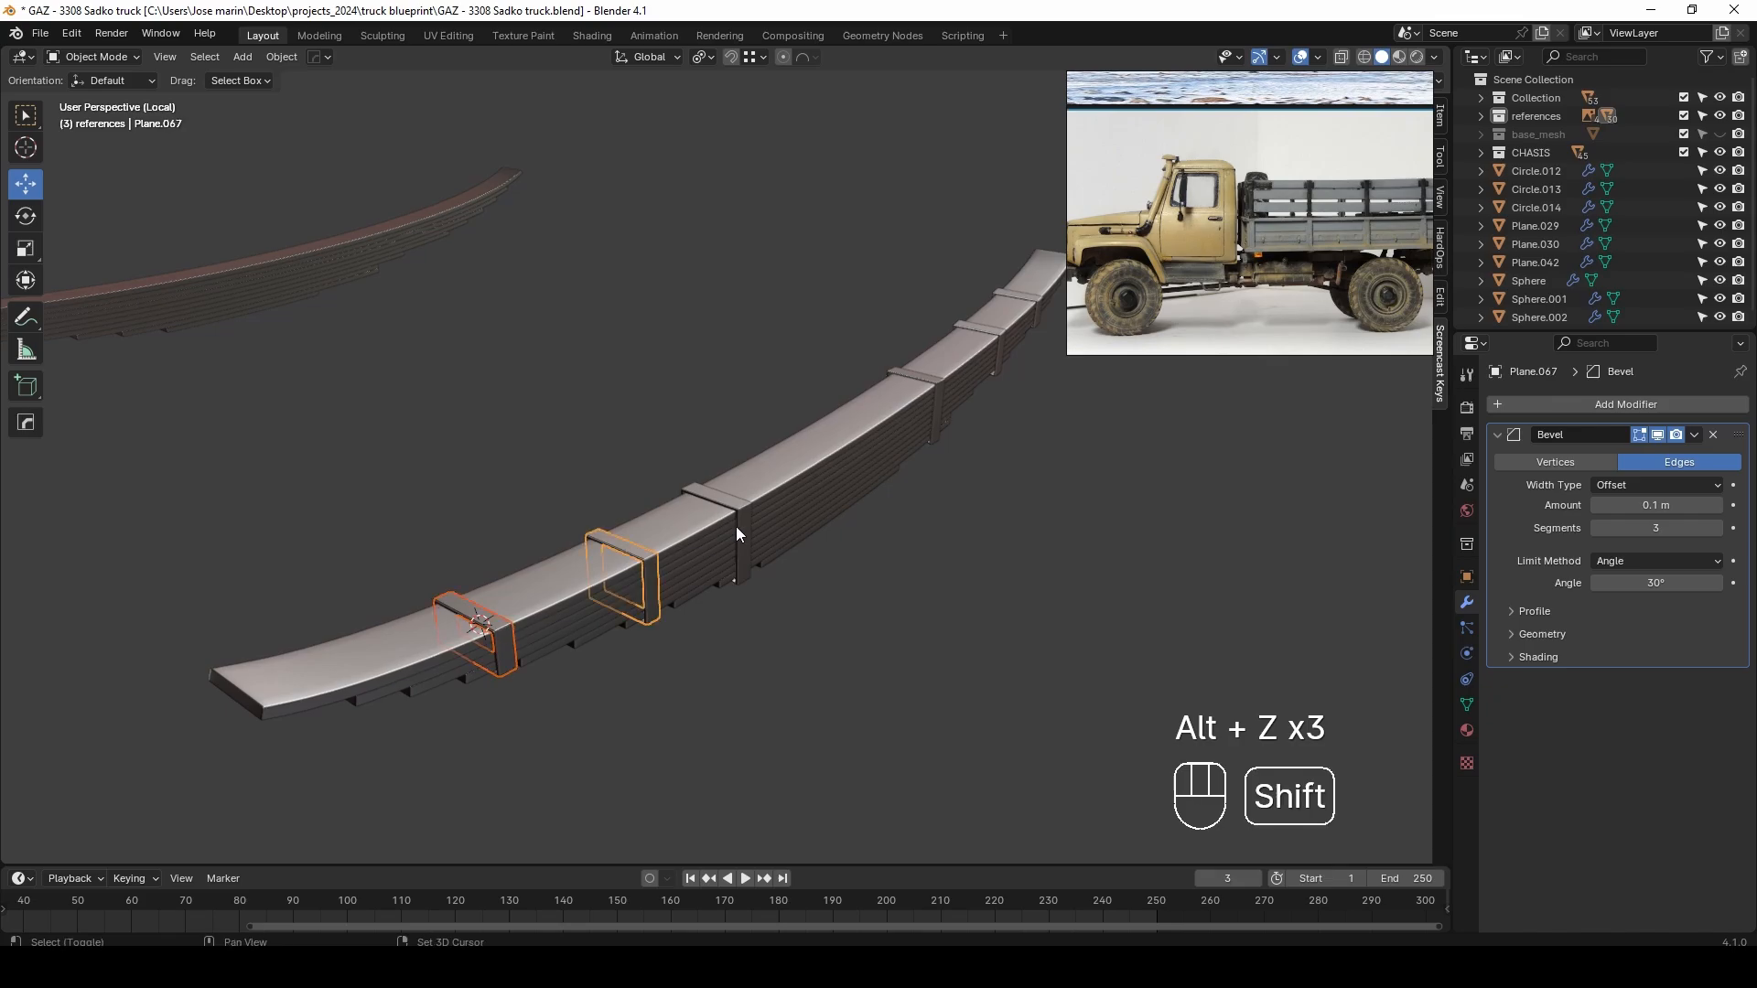
left_click(738, 531, "shift")
left_click(939, 395, "shift")
scroll(882, 425, "up", 2)
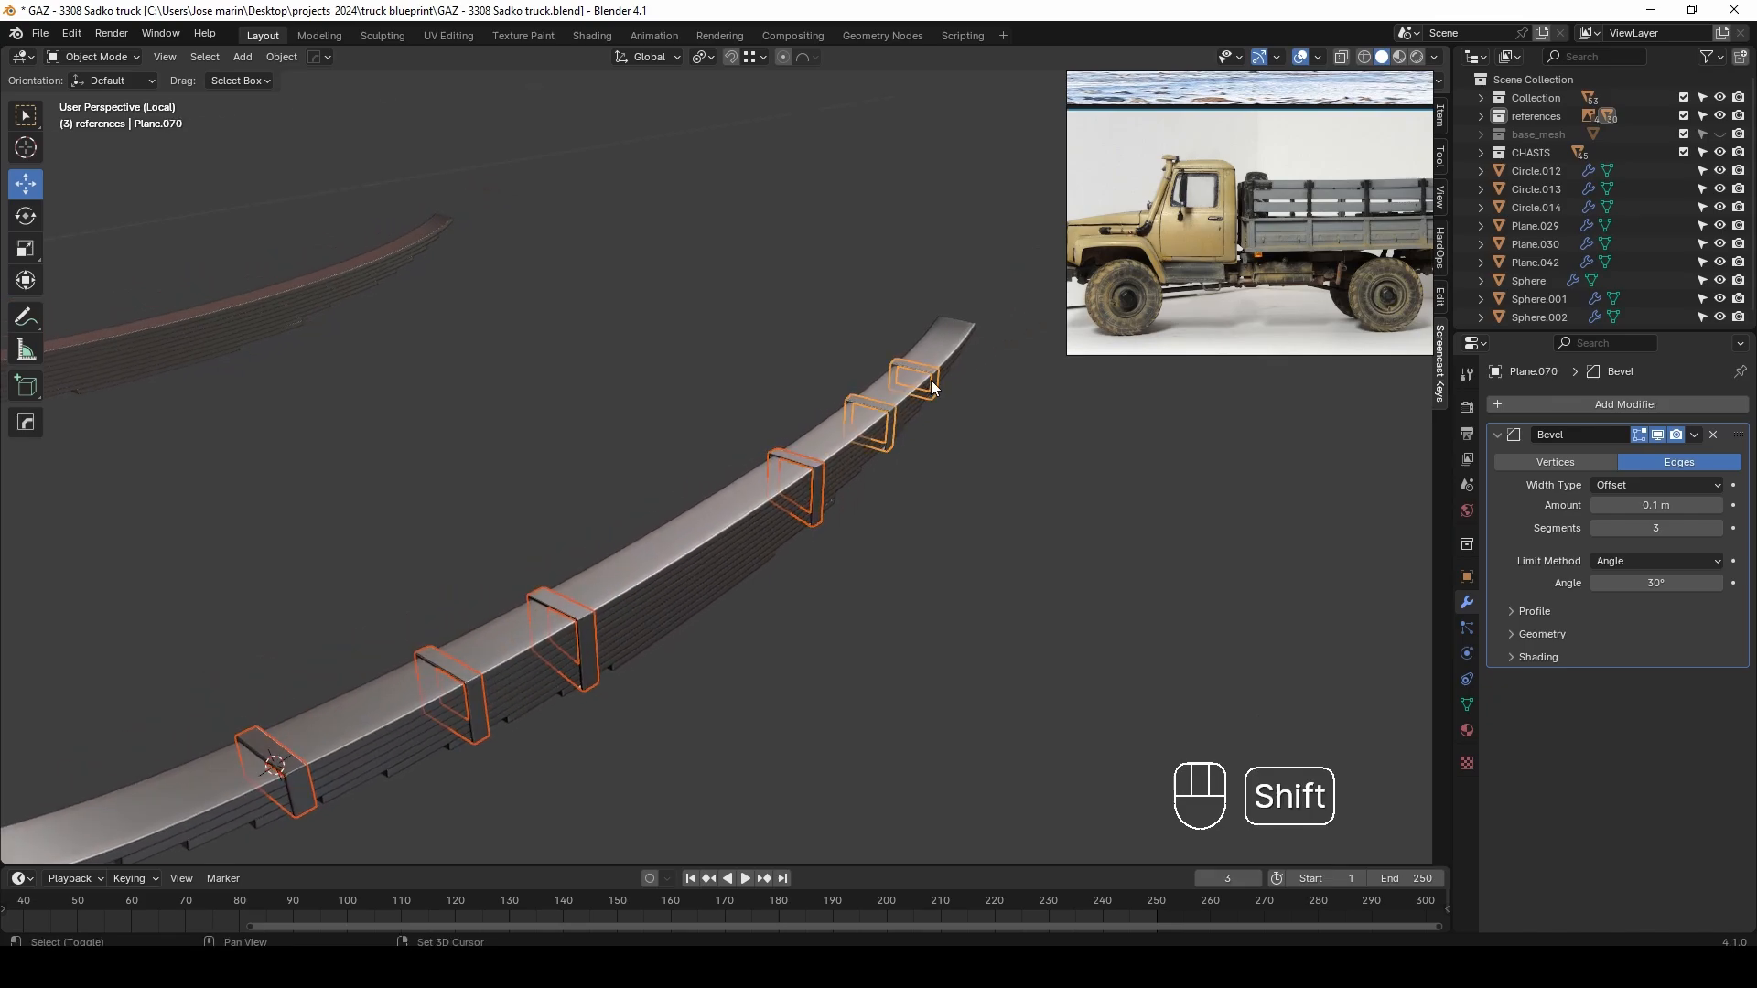
scroll(933, 388, "down", 4)
middle_click_drag(935, 389, 1081, 377)
key("Tab")
scroll(788, 498, "up", 3)
key("alt+z")
left_click_drag(744, 479, 798, 530)
middle_click_drag(819, 529, 746, 546)
key("alt+z")
scroll(872, 495, "up", 3)
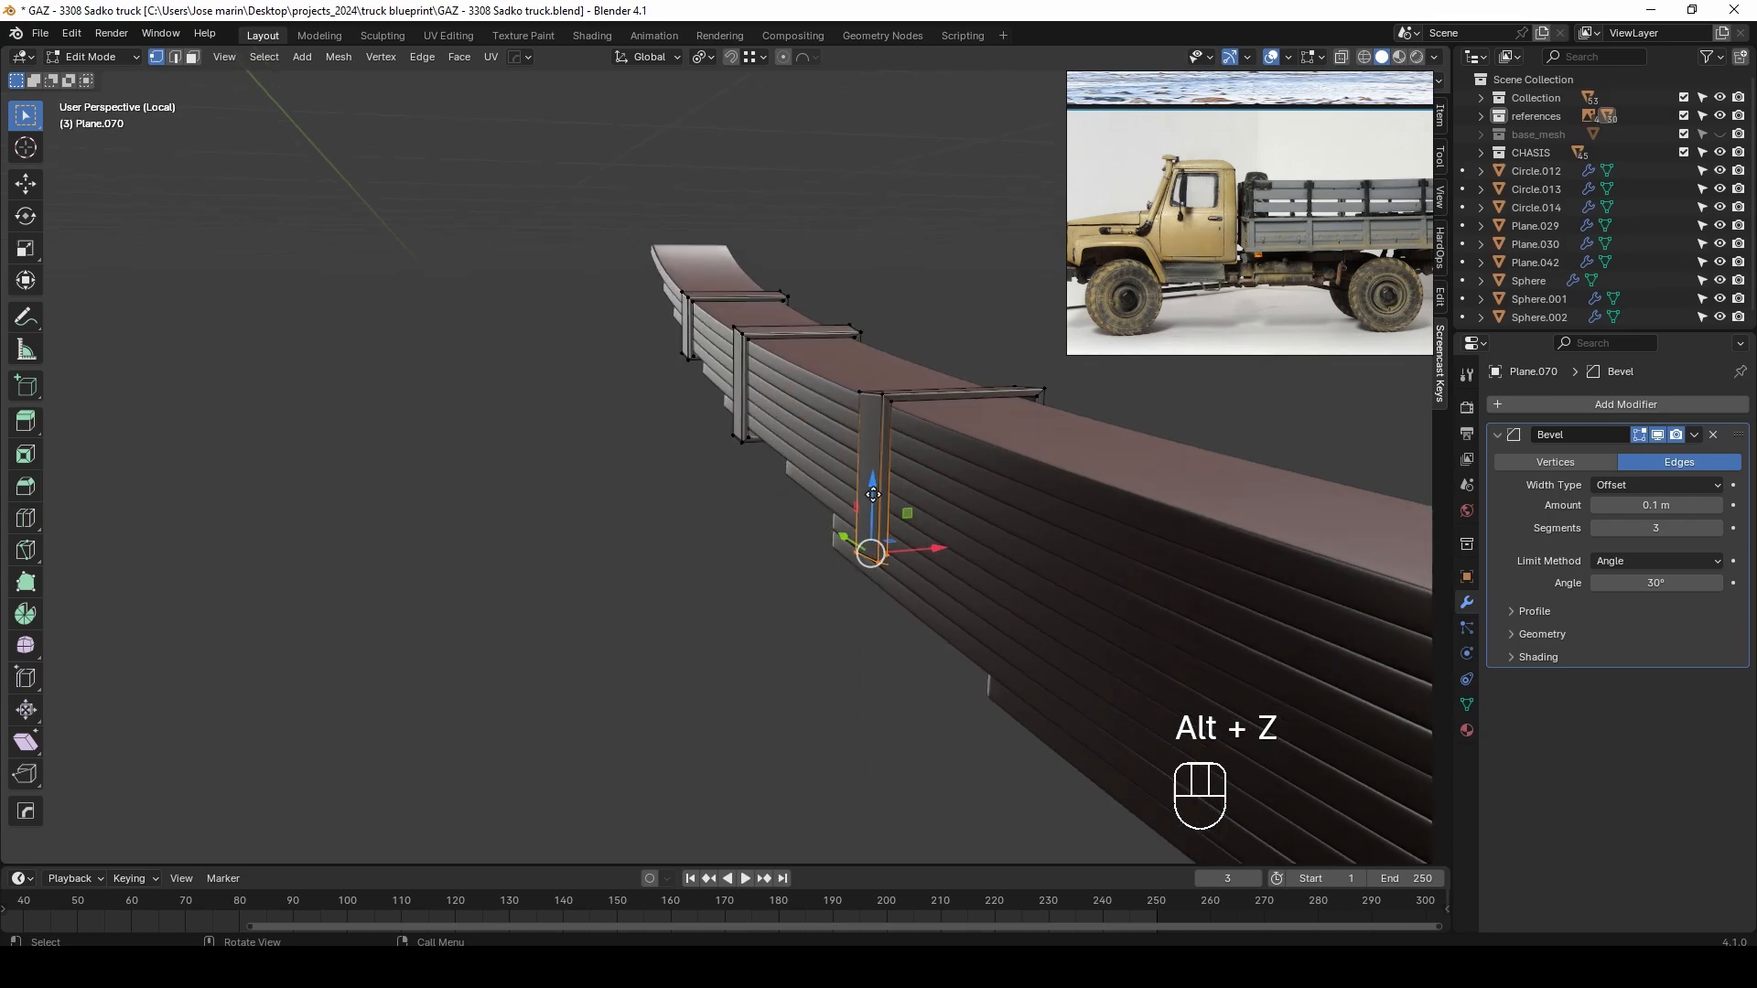
left_click_drag(873, 495, 815, 761, "shift")
scroll(928, 439, "down", 3)
key("Tab")
Hide the leaf springs and try to join all the clamps into one object
left_click(935, 427)
middle_click_drag(935, 427, 840, 560)
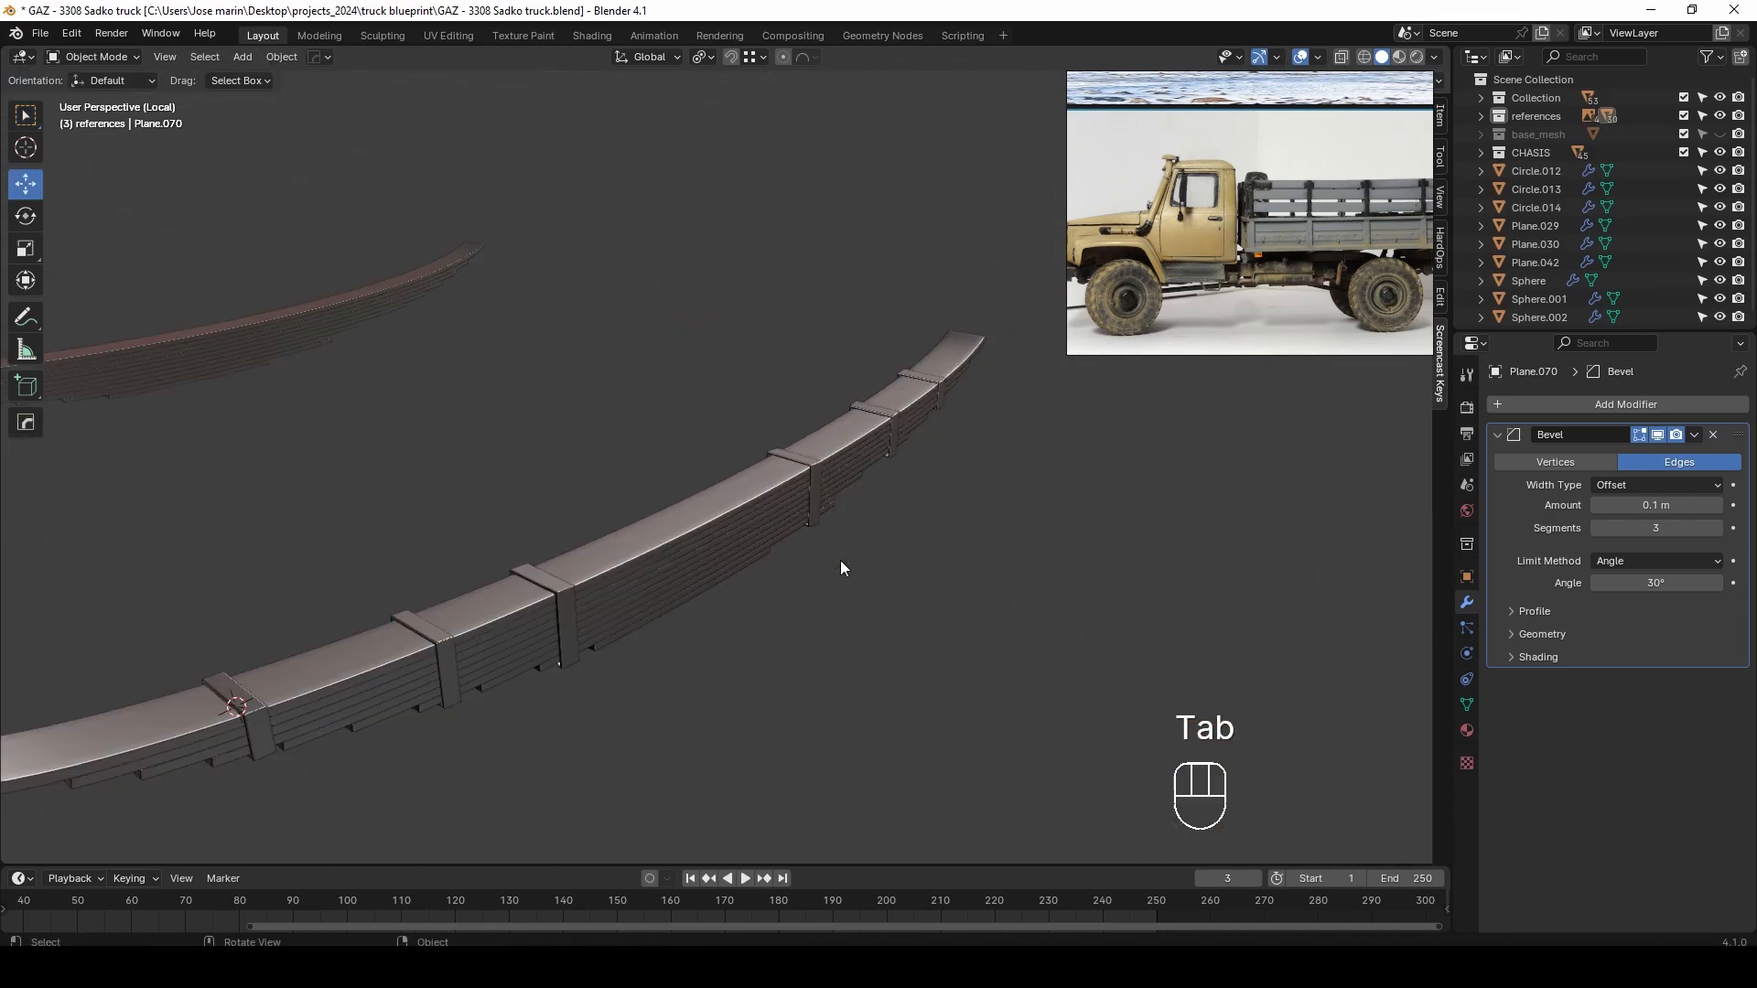
scroll(840, 558, "down", 2)
left_click(869, 405)
scroll(838, 487, "up", 2)
left_click_drag(738, 627, 740, 628)
key("h")
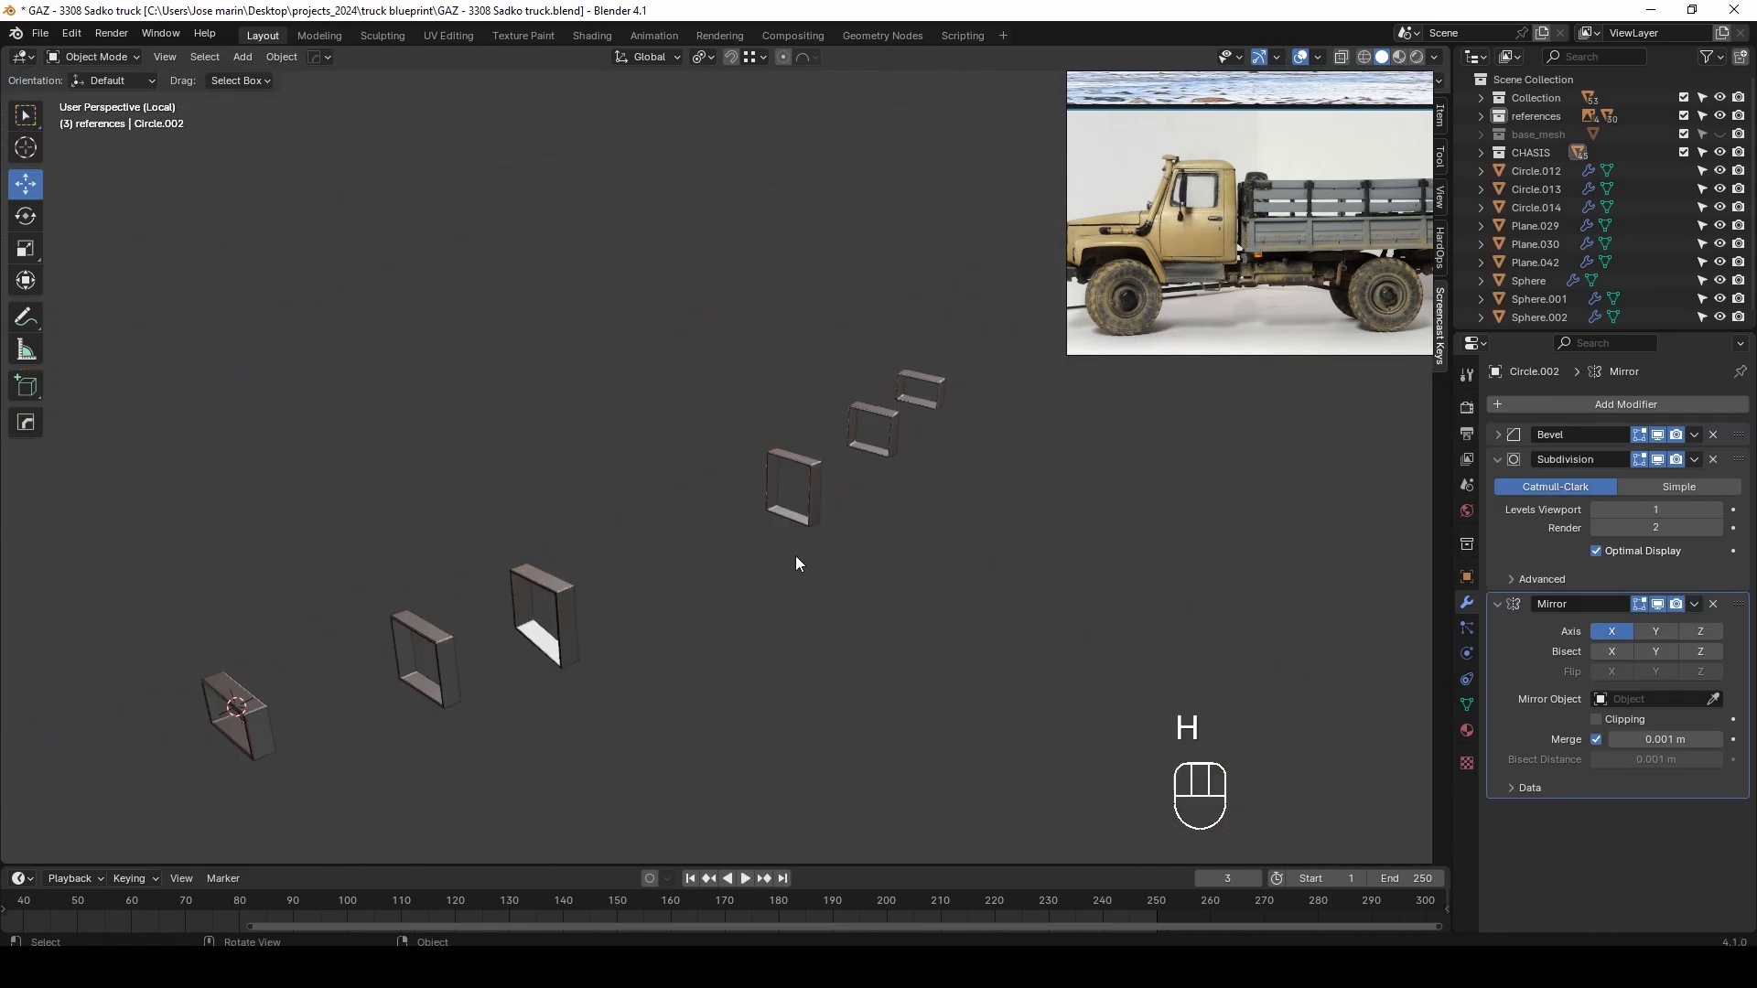
key("ctrl+h")
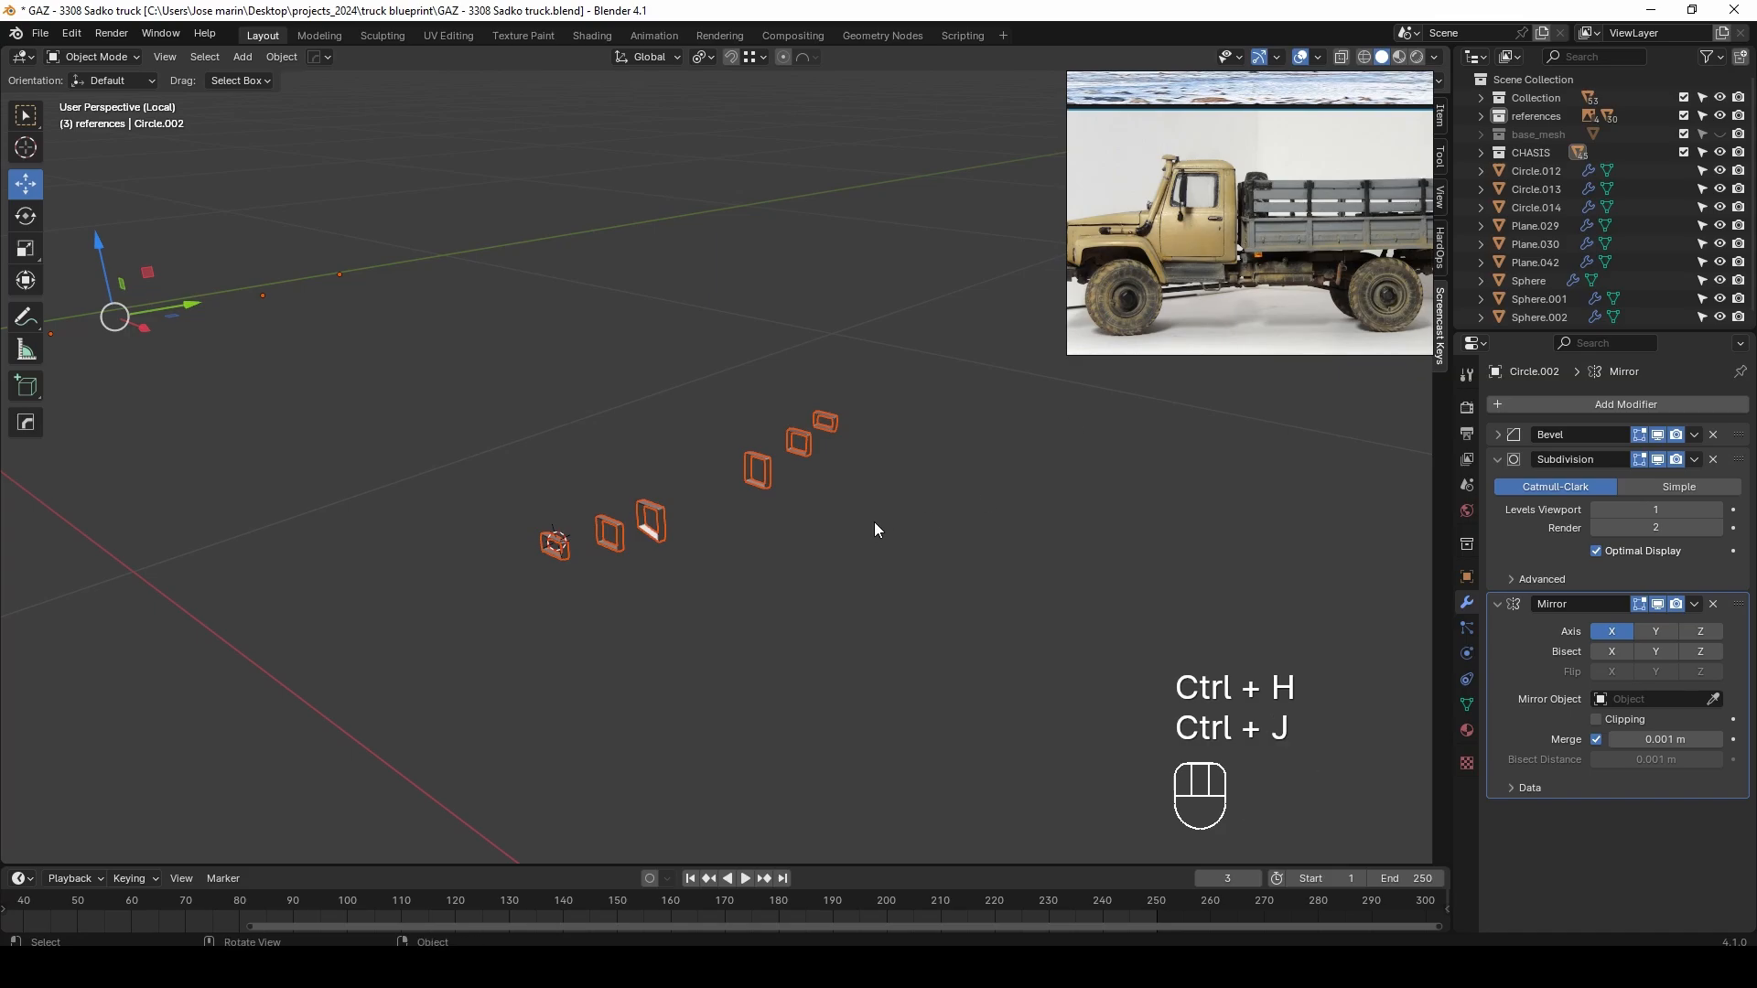
key("ctrl+j")
Leave the isolated view and reveal the hidden objects around the rear suspension
key("KP_Divide")
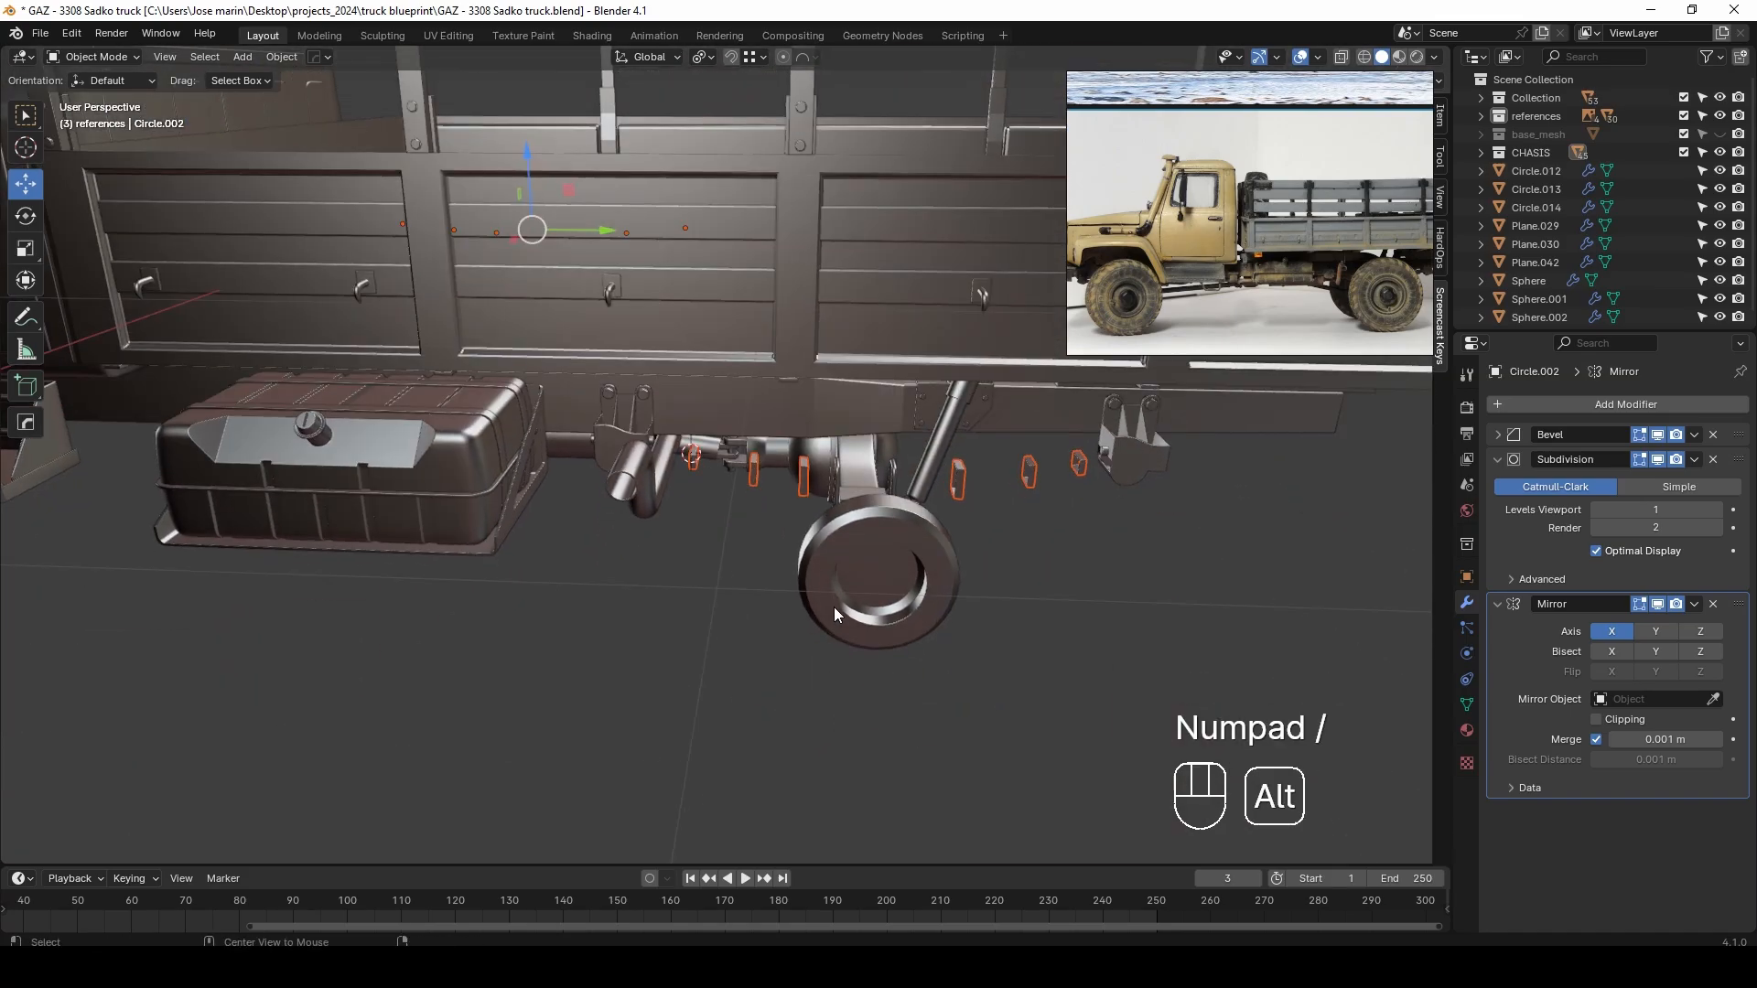
key("alt+h")
middle_click_drag(1038, 671, 997, 504)
scroll(805, 421, "up", 3)
scroll(816, 465, "up", 4)
middle_click_drag(997, 503, 1013, 542, "shift")
Select all the spring clamps and join them into one object
left_click(937, 437)
scroll(939, 437, "up", 2)
left_click(979, 395, "shift")
left_click(588, 514)
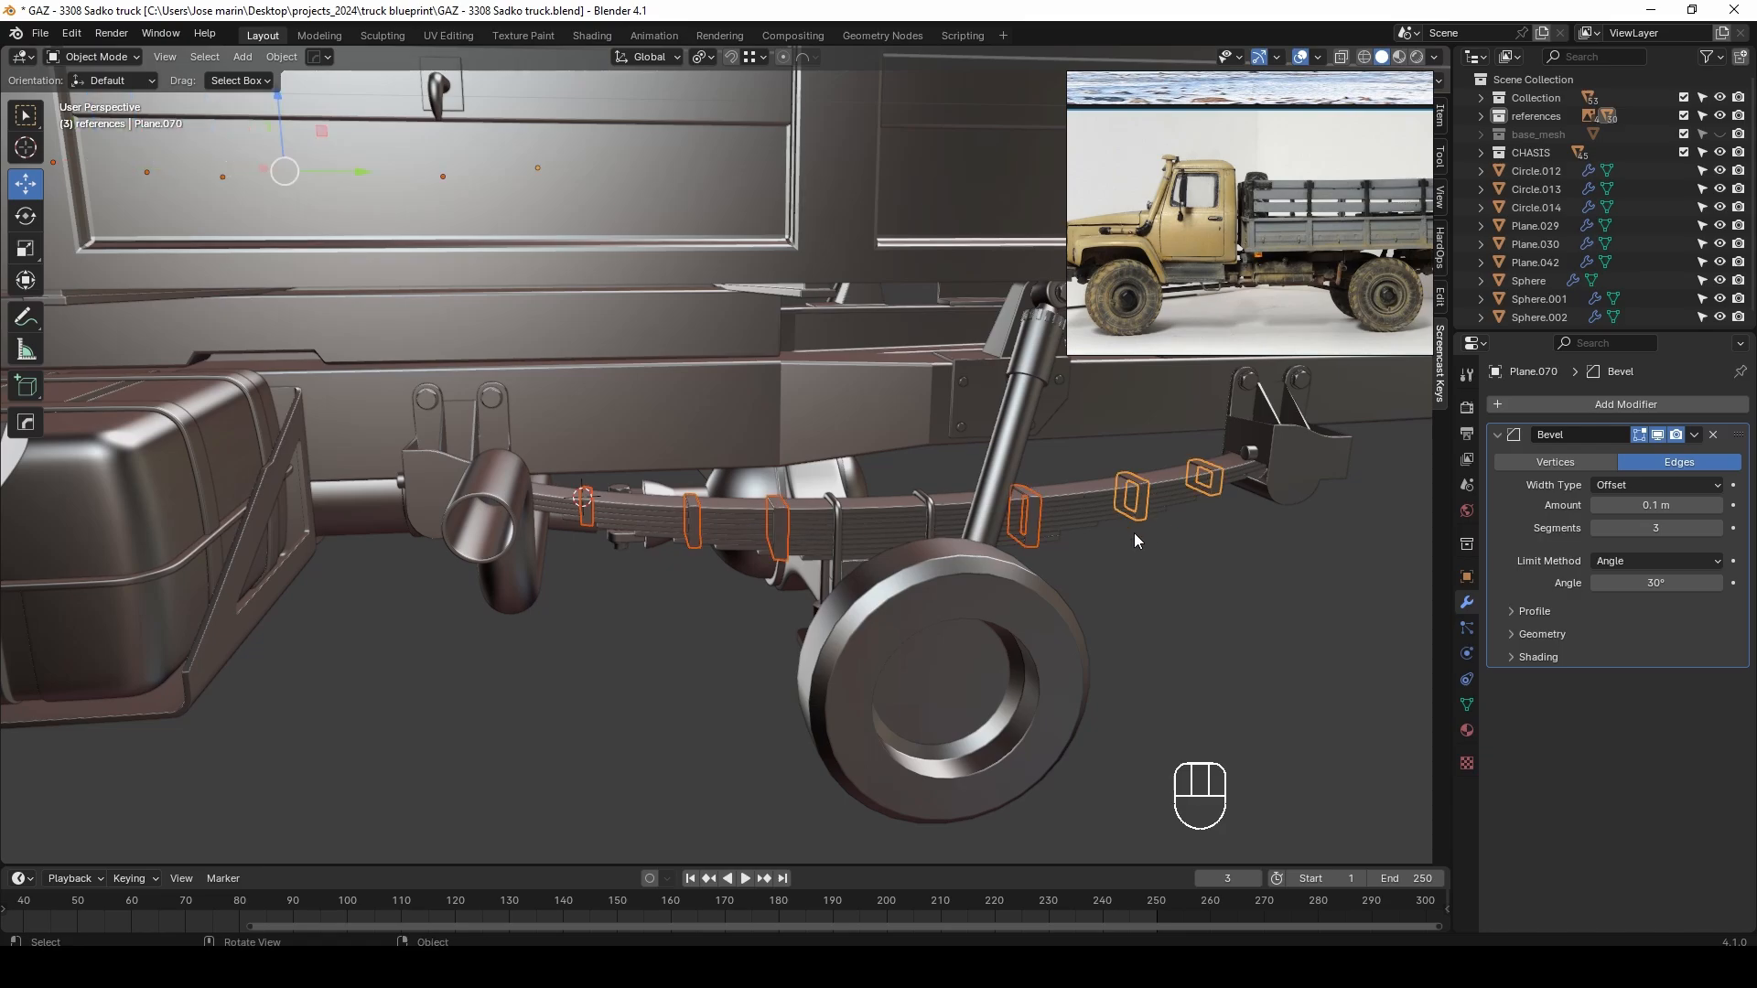
key("ctrl+j")
Widen all the clamps along Y by a factor of 1.457 and finish editing
key("less")
key("Tab")
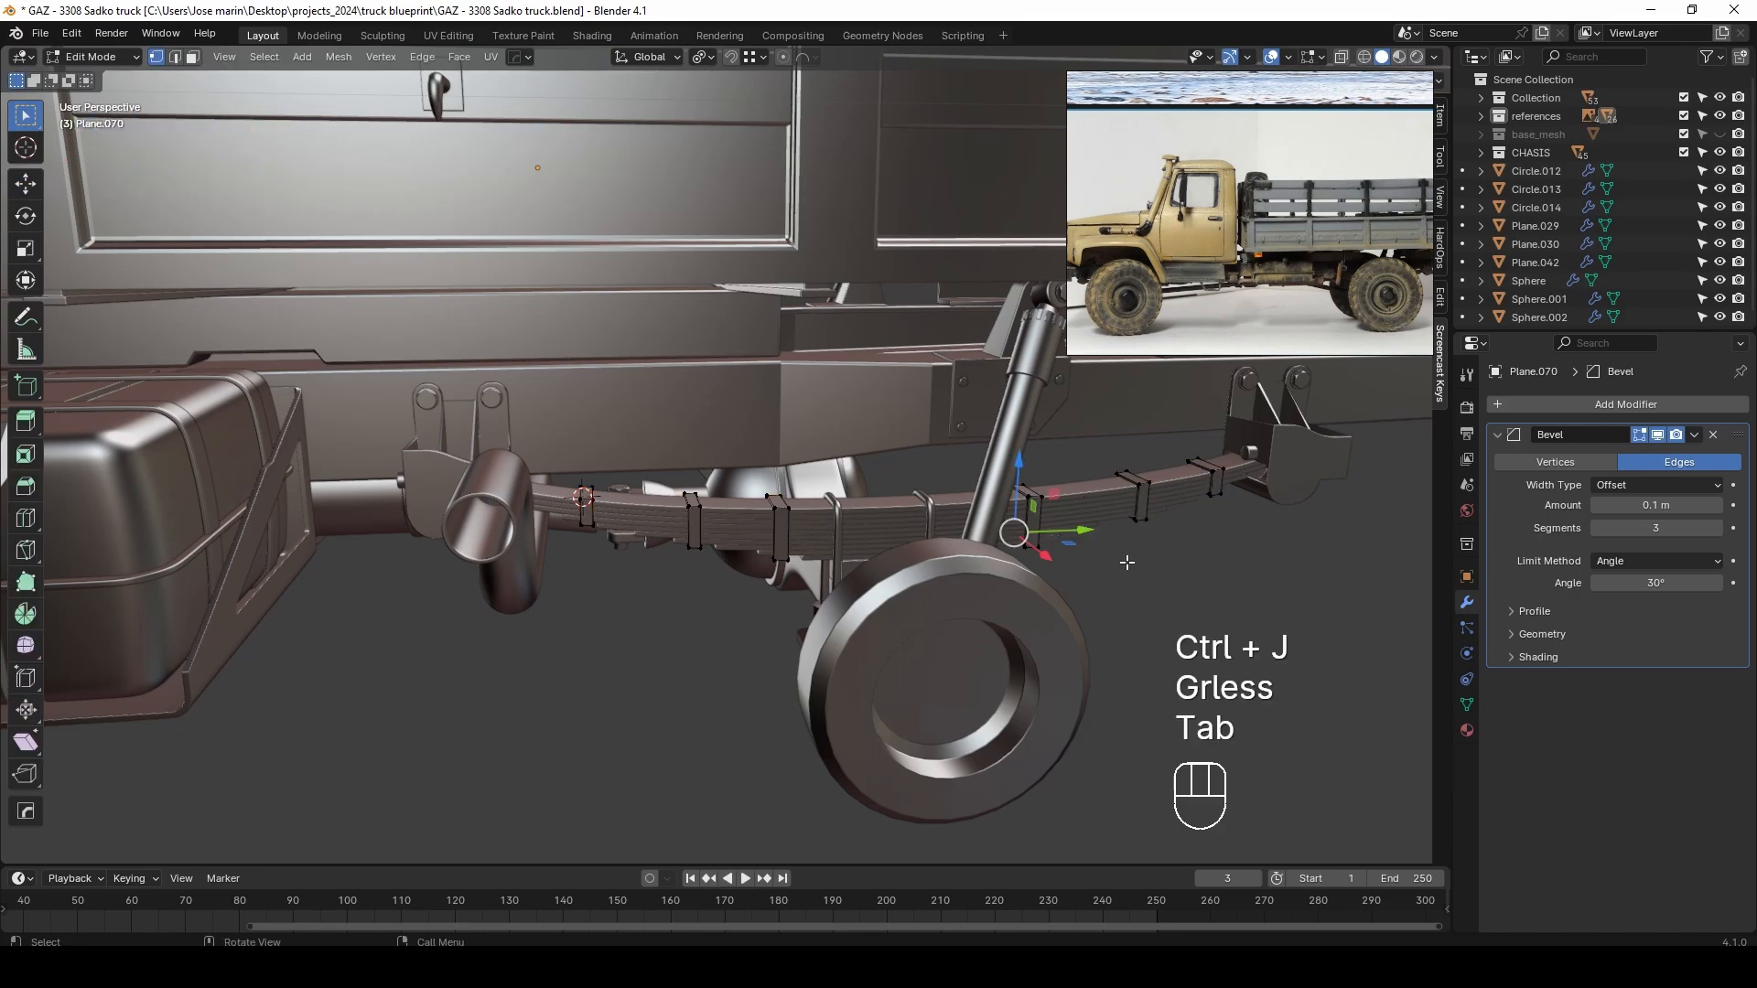
key("a")
key("s")
key("y")
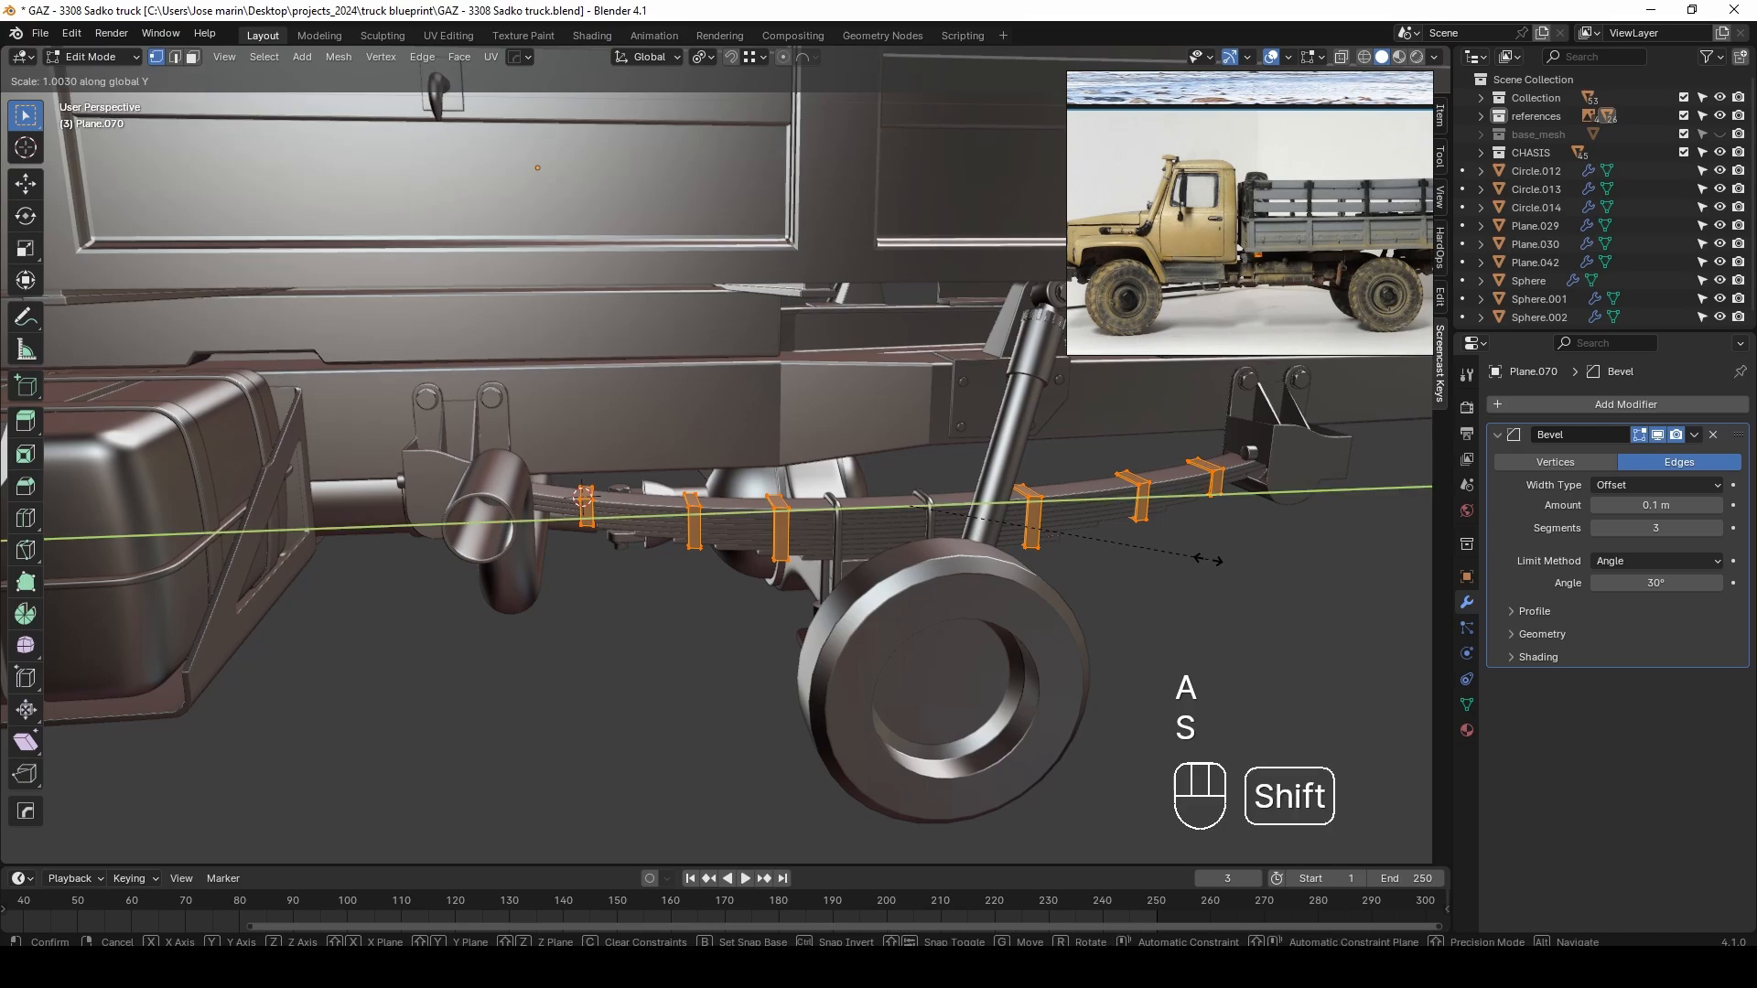
left_click(858, 279)
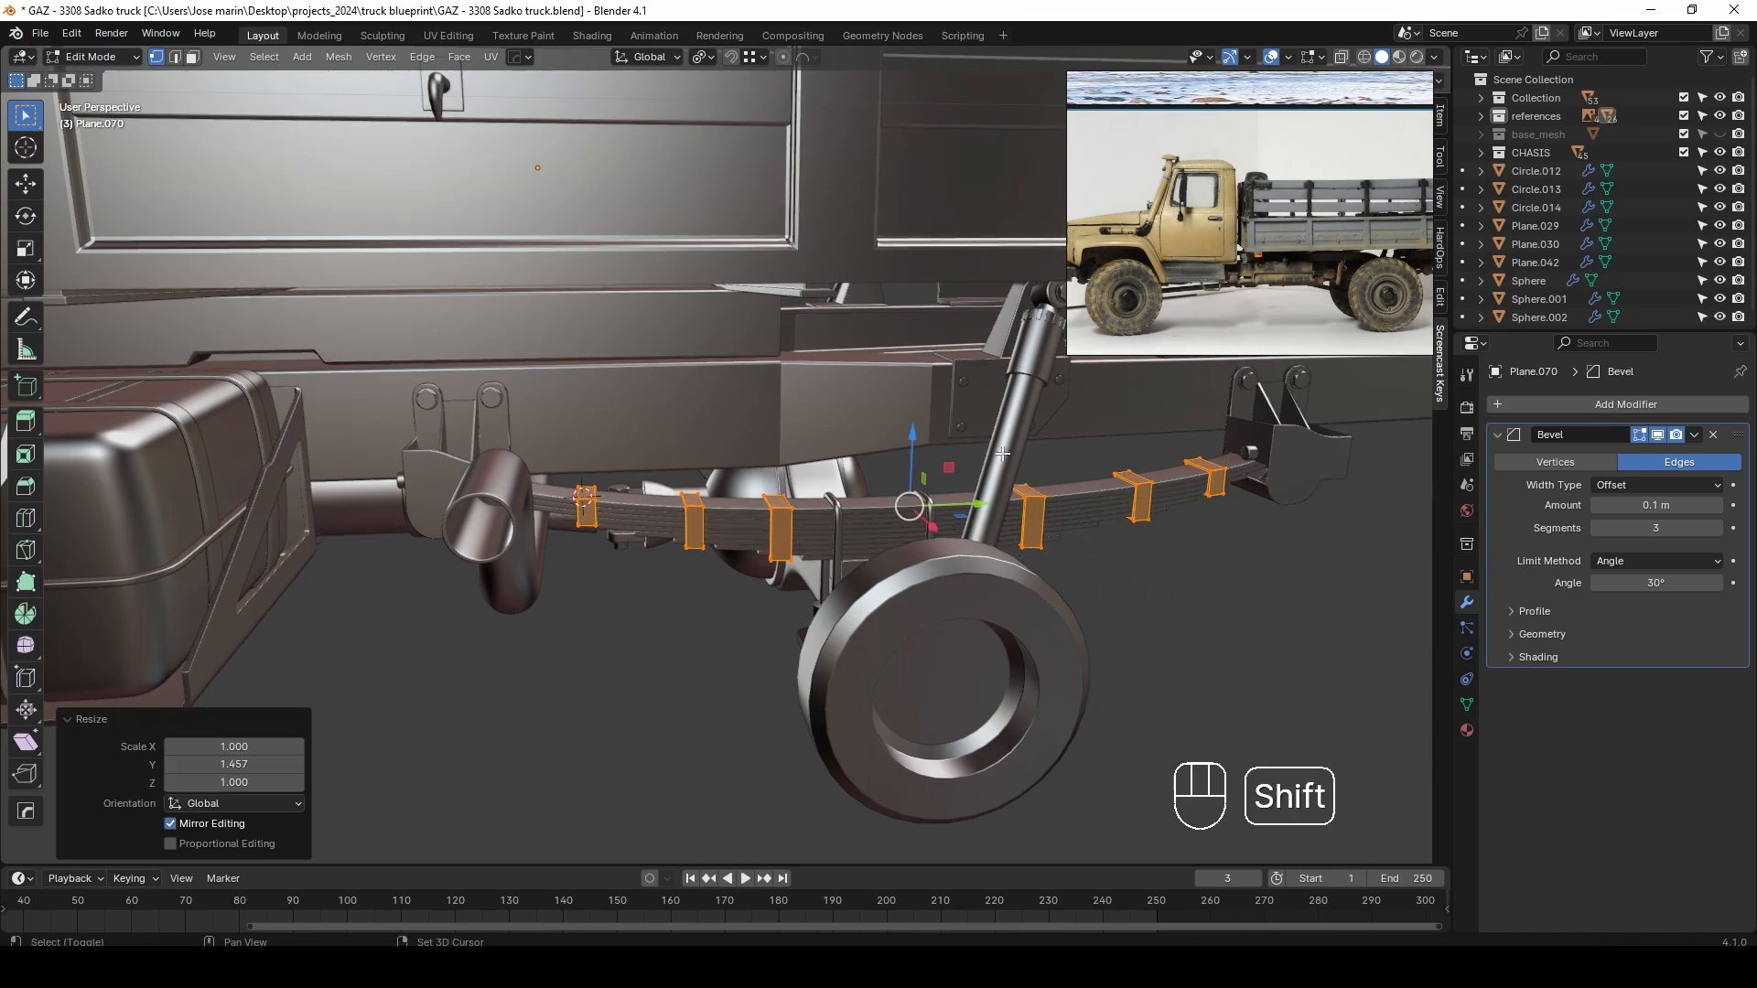
key("Tab")
Select the rear drive shaft and examine its joint with the axle from beneath the chassis
scroll(822, 496, "down", 5)
scroll(940, 510, "up", 3)
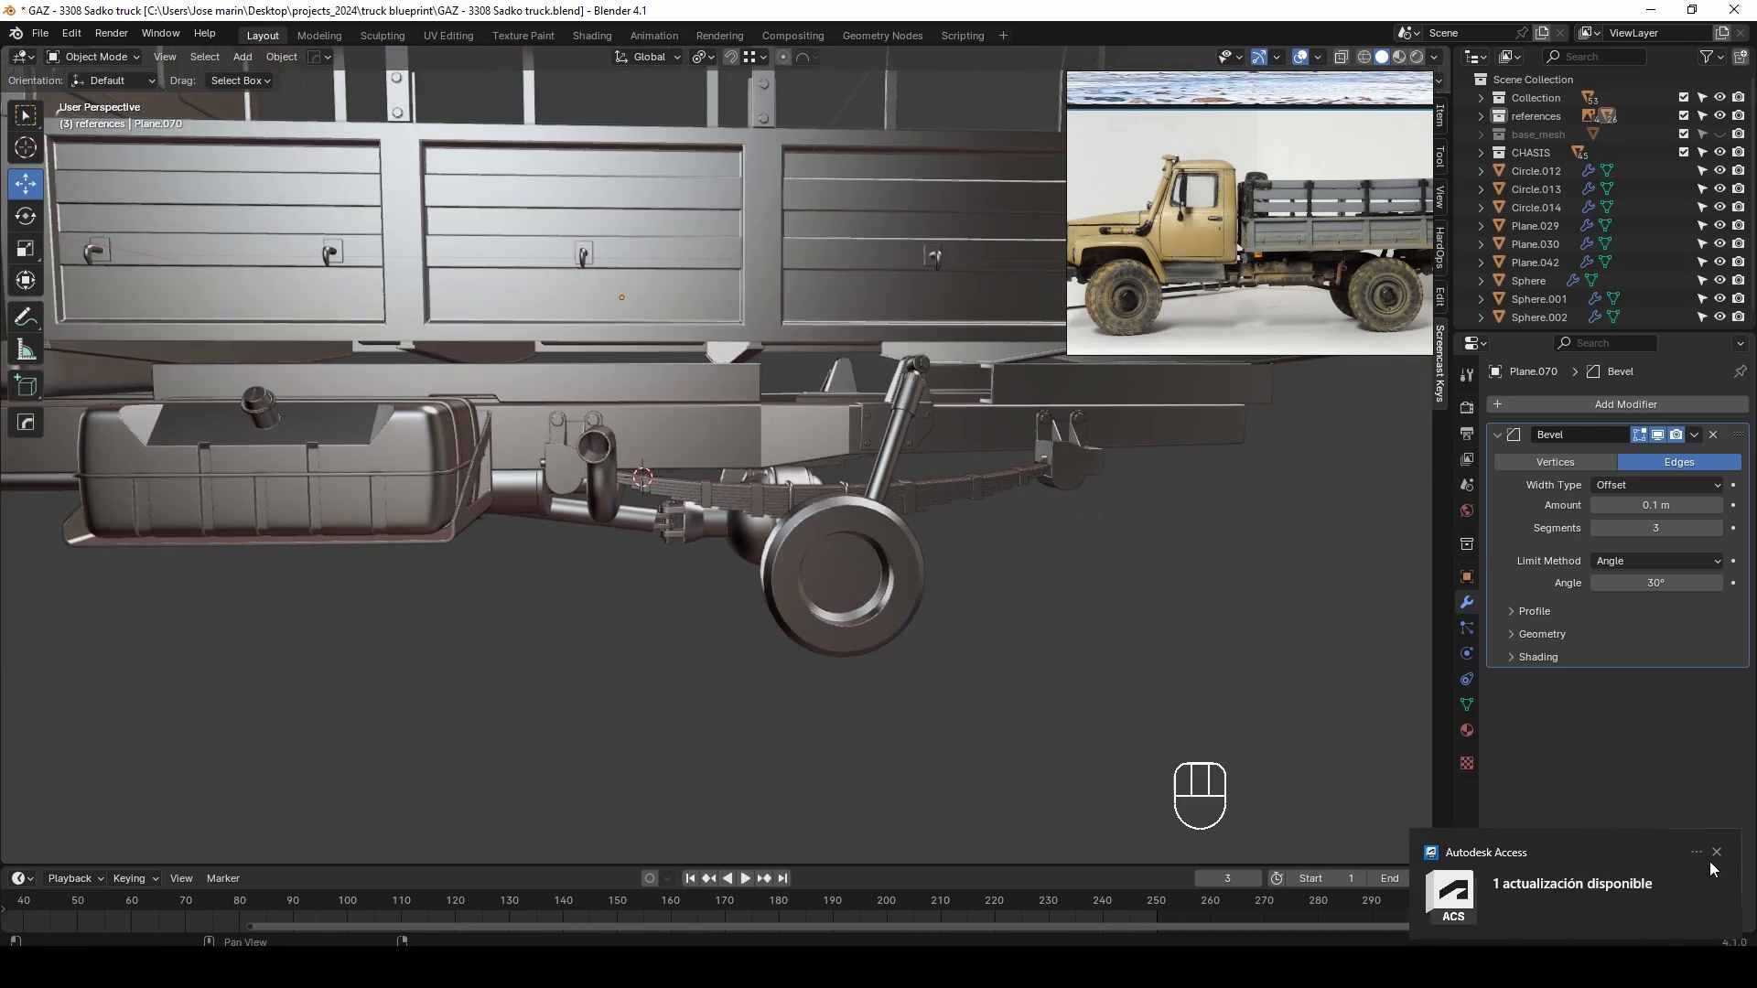
middle_click_drag(745, 419, 799, 536)
scroll(809, 558, "up", 3)
left_click(567, 551)
scroll(760, 589, "up", 2)
scroll(799, 538, "up", 2)
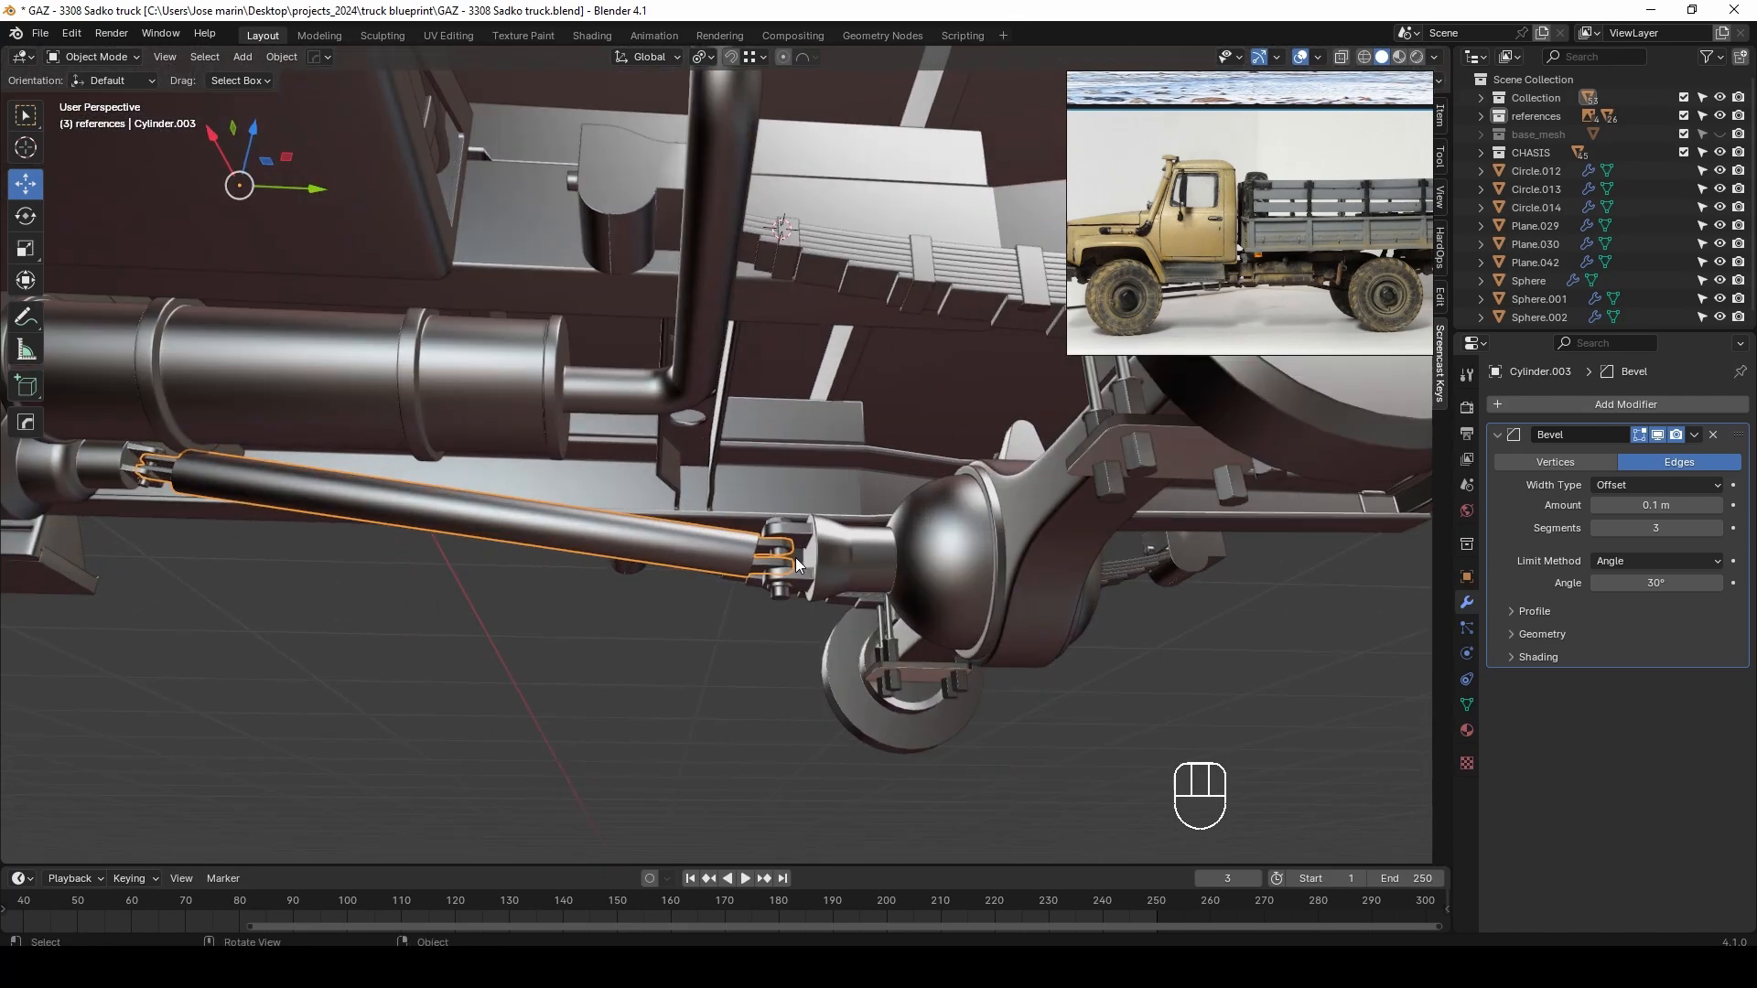
Examine the differential, rear axle and leaf spring from beneath and from the side of the chassis
left_click(966, 531, "shift")
scroll(966, 530, "down", 4)
middle_click_drag(966, 531, 893, 579)
left_click(1043, 549)
scroll(1282, 267, "down", 2)
middle_click_drag(1317, 284, 1204, 408)
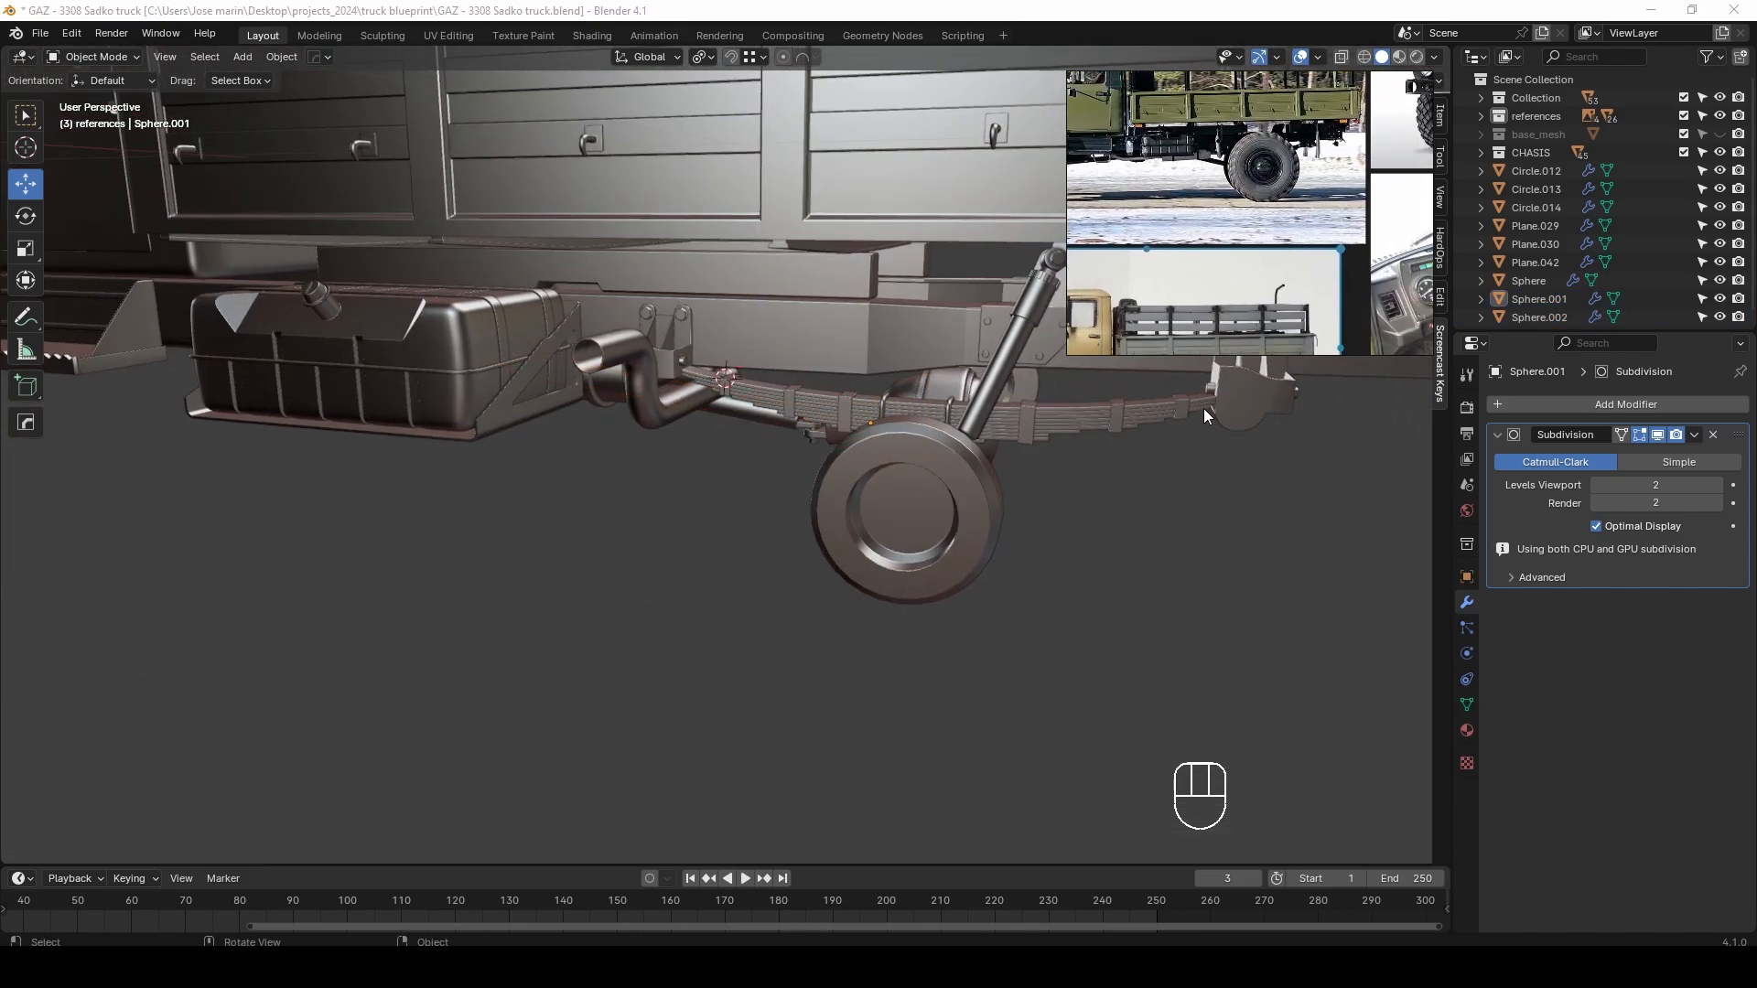
scroll(1263, 171, "up", 3)
middle_click_drag(1223, 164, 1299, 260)
mouse_move(973, 425)
middle_mouse_down()
mouse_move(897, 421)
mouse_move(945, 428)
middle_mouse_up()
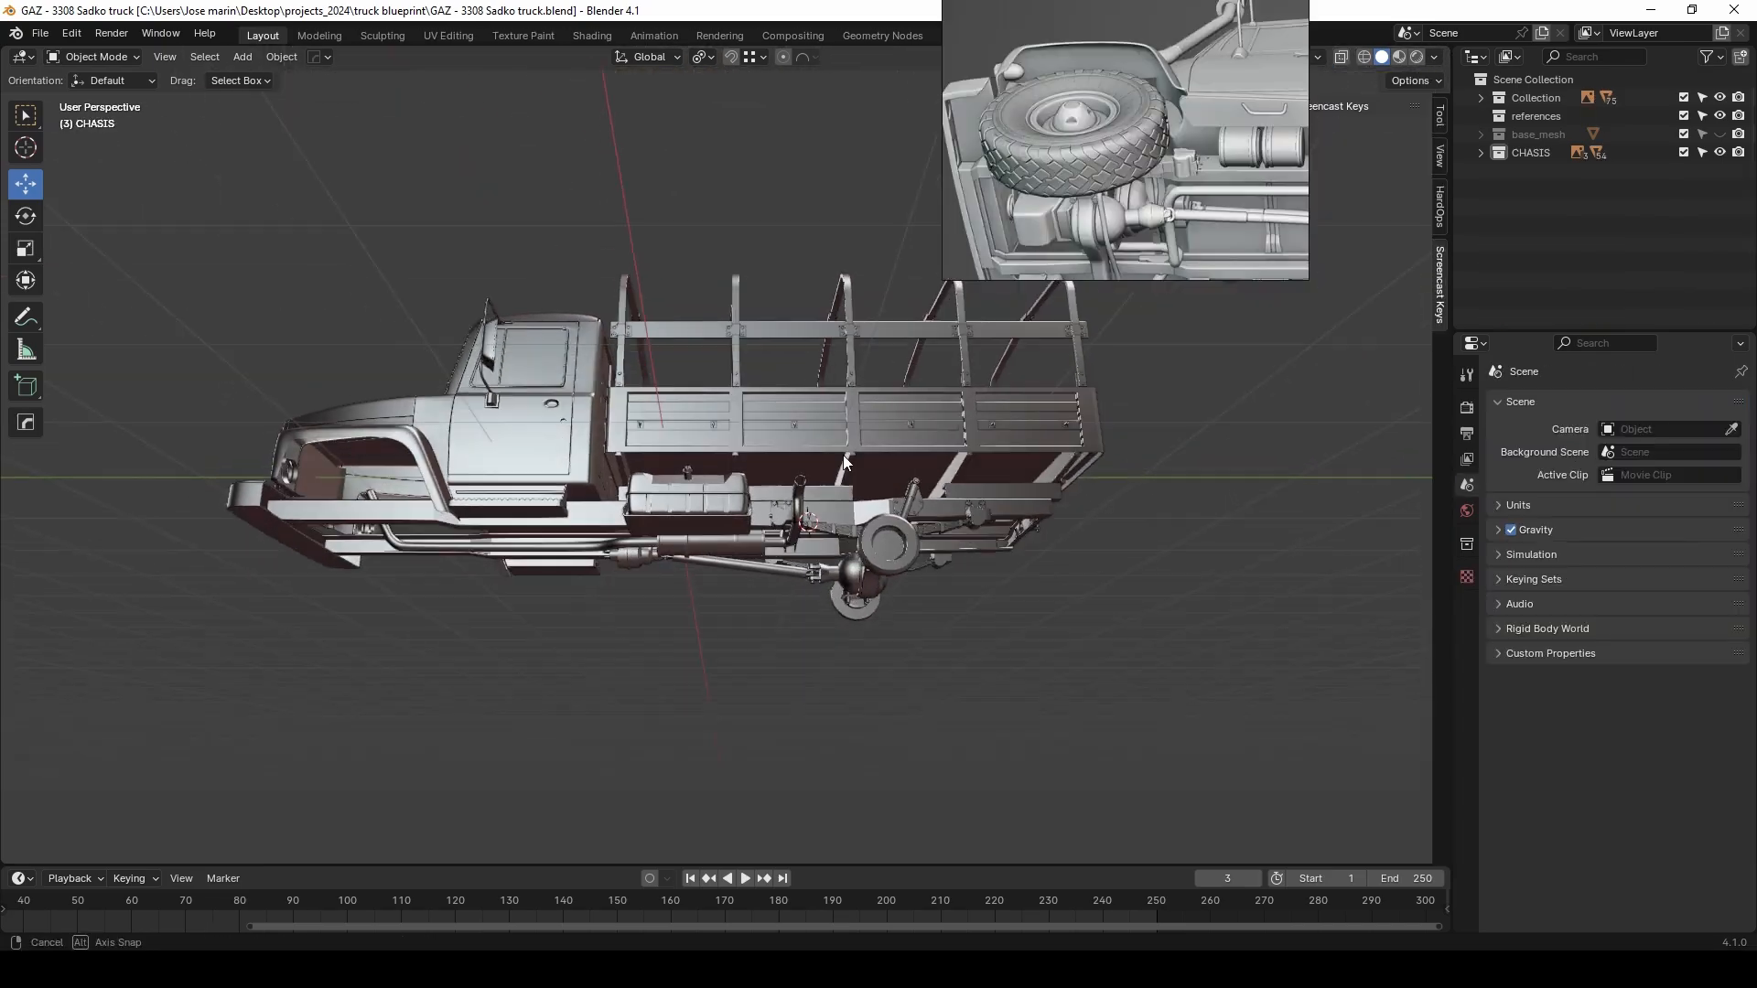
Select the rear wheel drums and the rear drive shaft to start gathering the suspension assembly
middle_click_drag(843, 454, 719, 531)
scroll(842, 494, "up", 5)
left_click(1007, 523)
middle_click_drag(593, 506, 692, 480)
scroll(692, 480, "up", 3)
left_click(606, 473, "shift")
middle_click_drag(1045, 635, 837, 574, "shift")
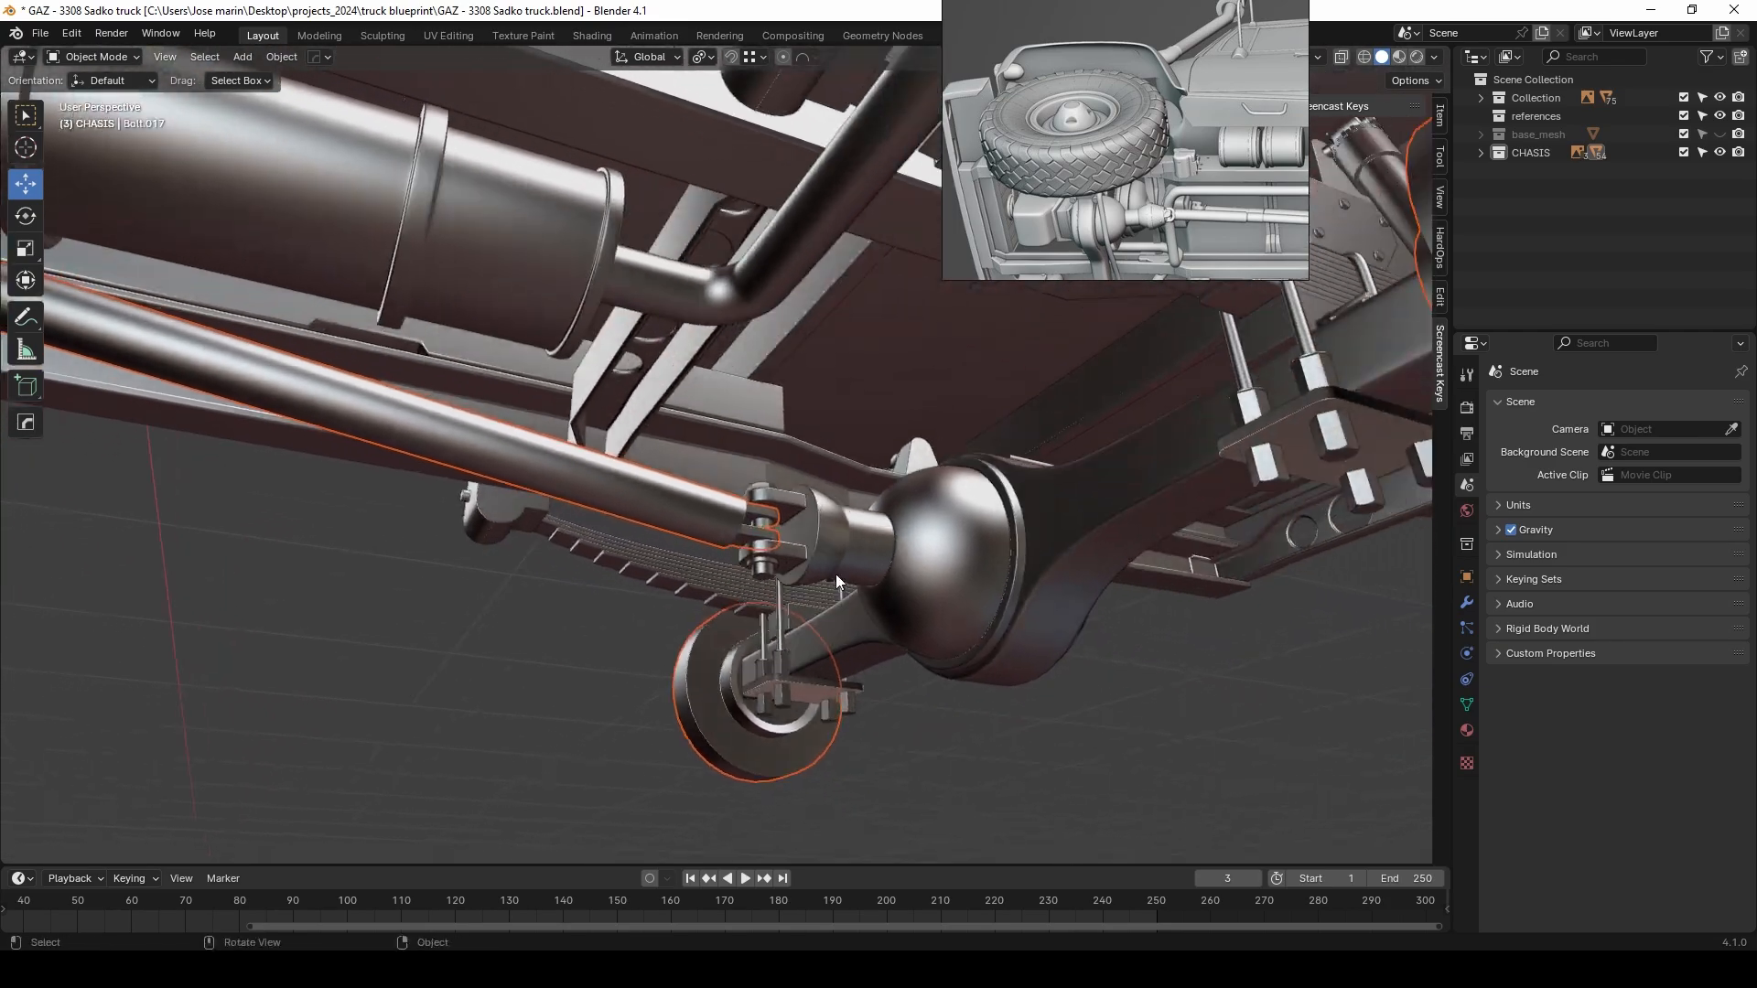
Add the universal joint, differential, axle housing and spring U-bolts to the selection
scroll(837, 574, "up", 3)
left_click(834, 571, "shift")
left_click(797, 509, "shift")
scroll(1035, 628, "down", 2)
left_click(1083, 574, "shift")
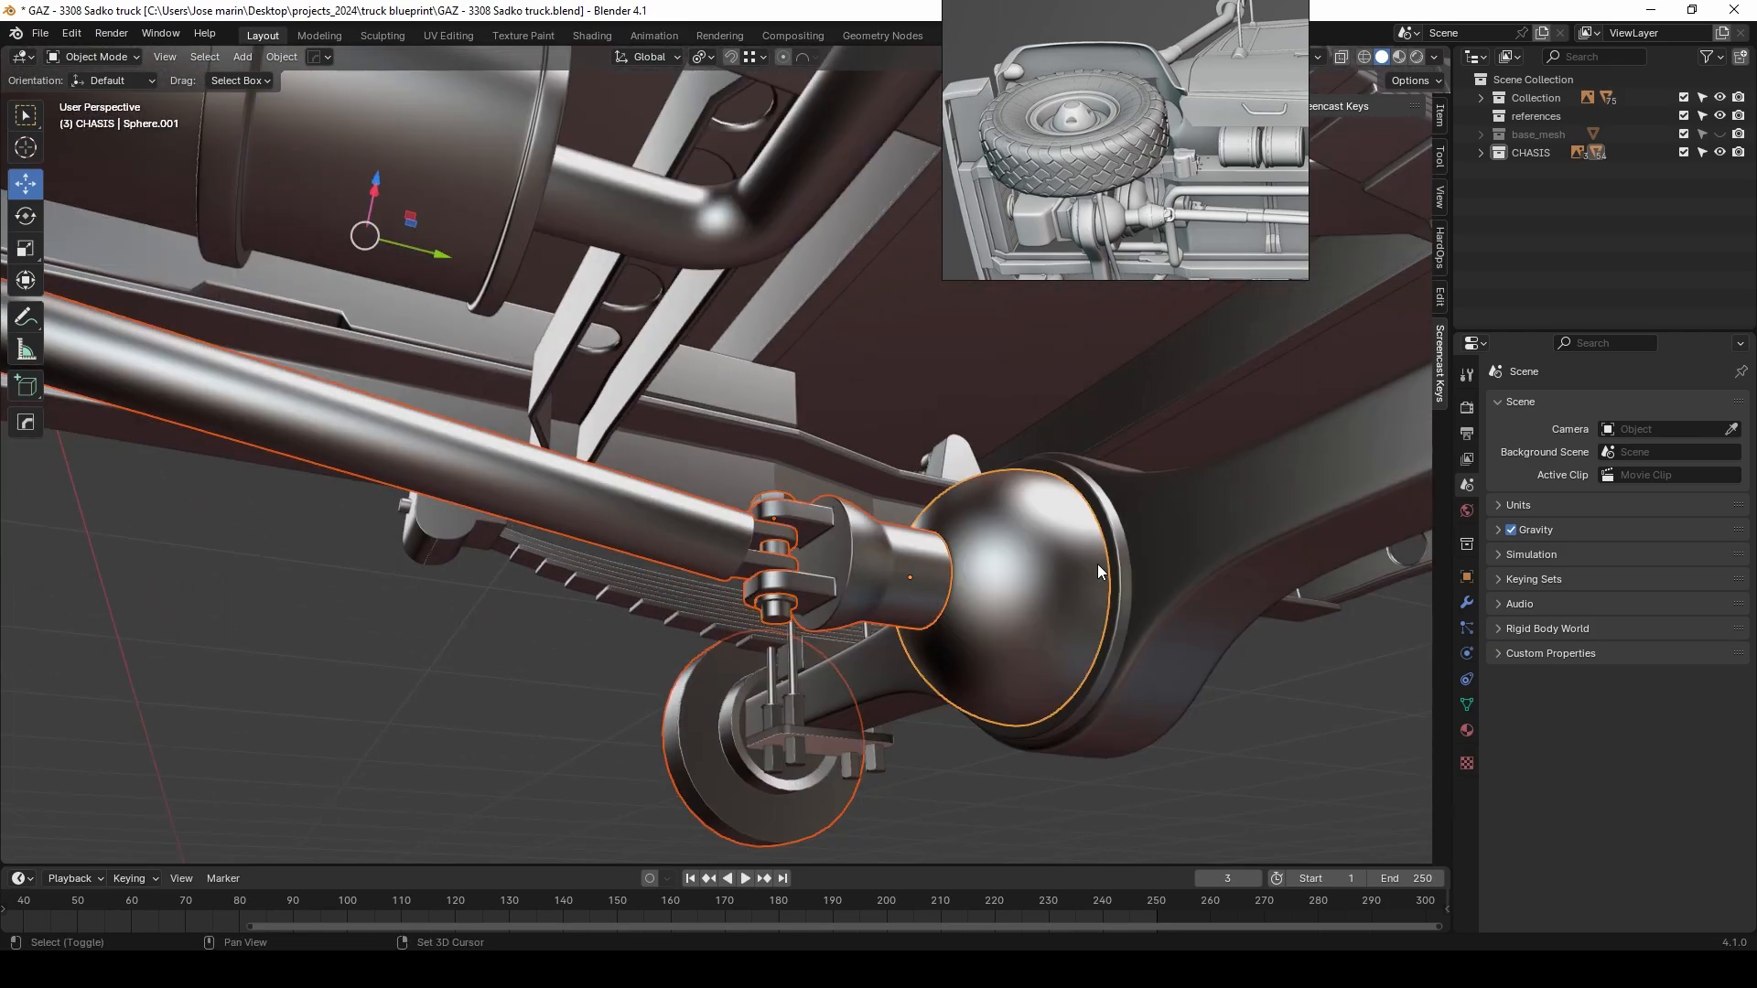
left_click(1152, 545, "shift")
middle_click_drag(1153, 545, 757, 578)
left_click(639, 494, "shift")
scroll(639, 494, "down", 2)
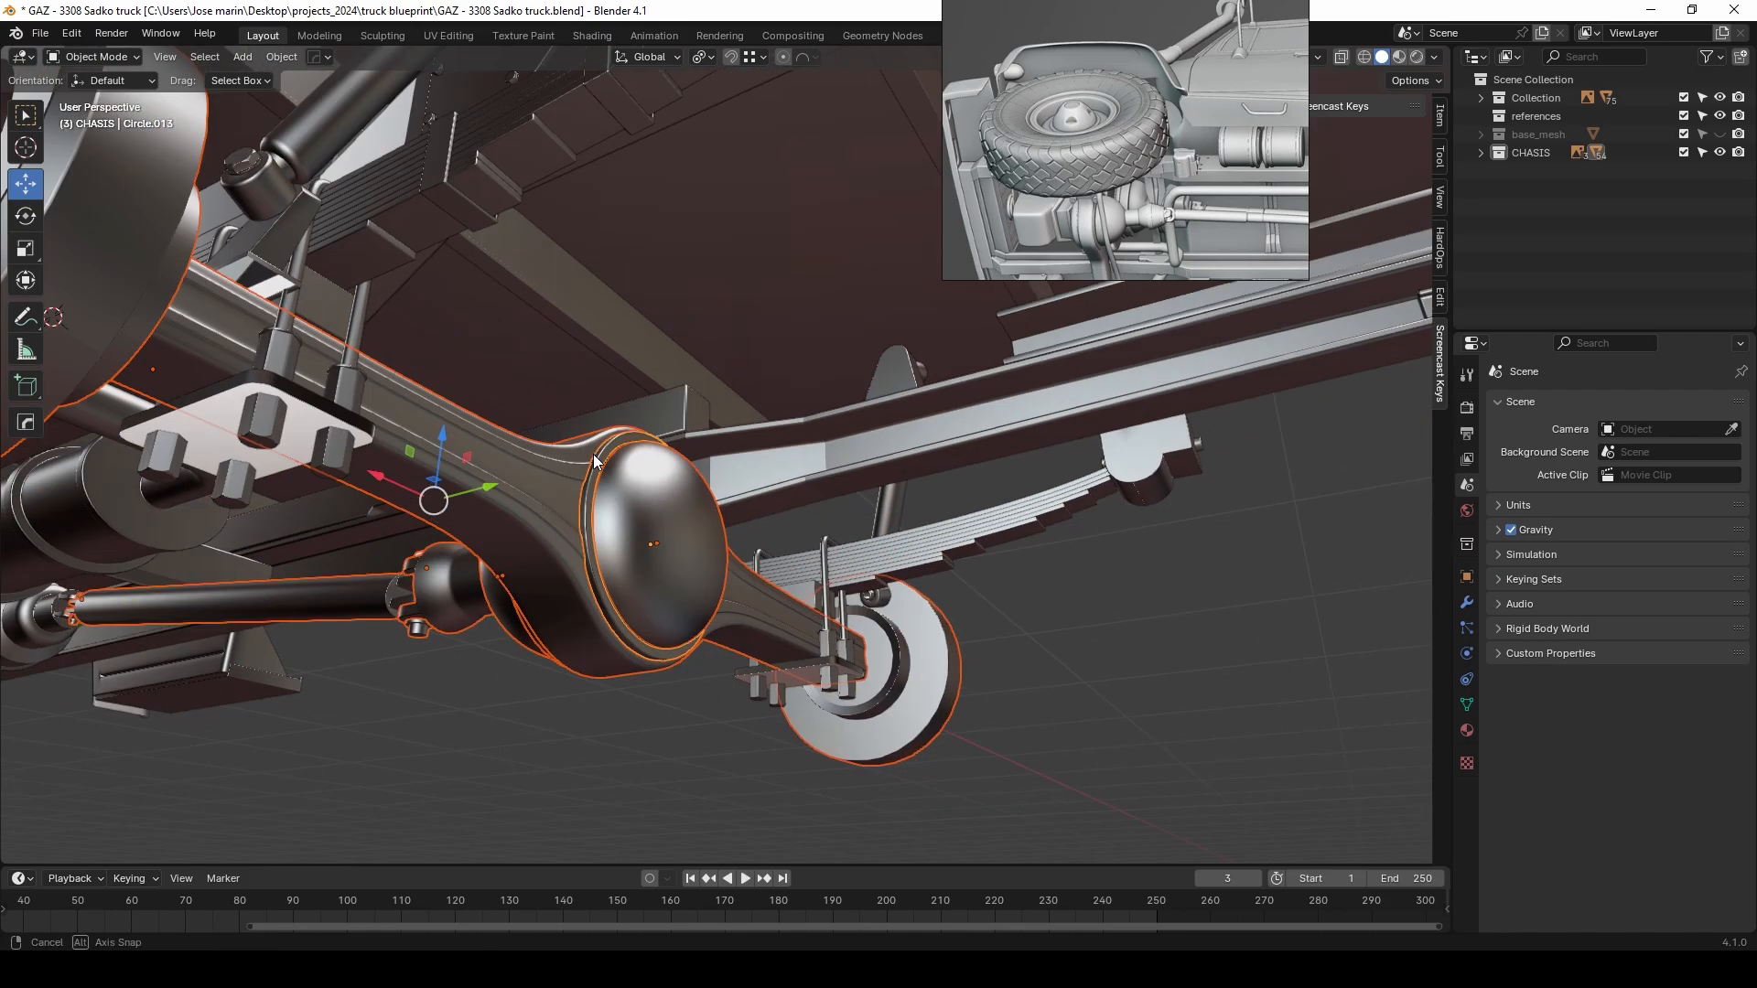
middle_click_drag(344, 449, 422, 479, "shift")
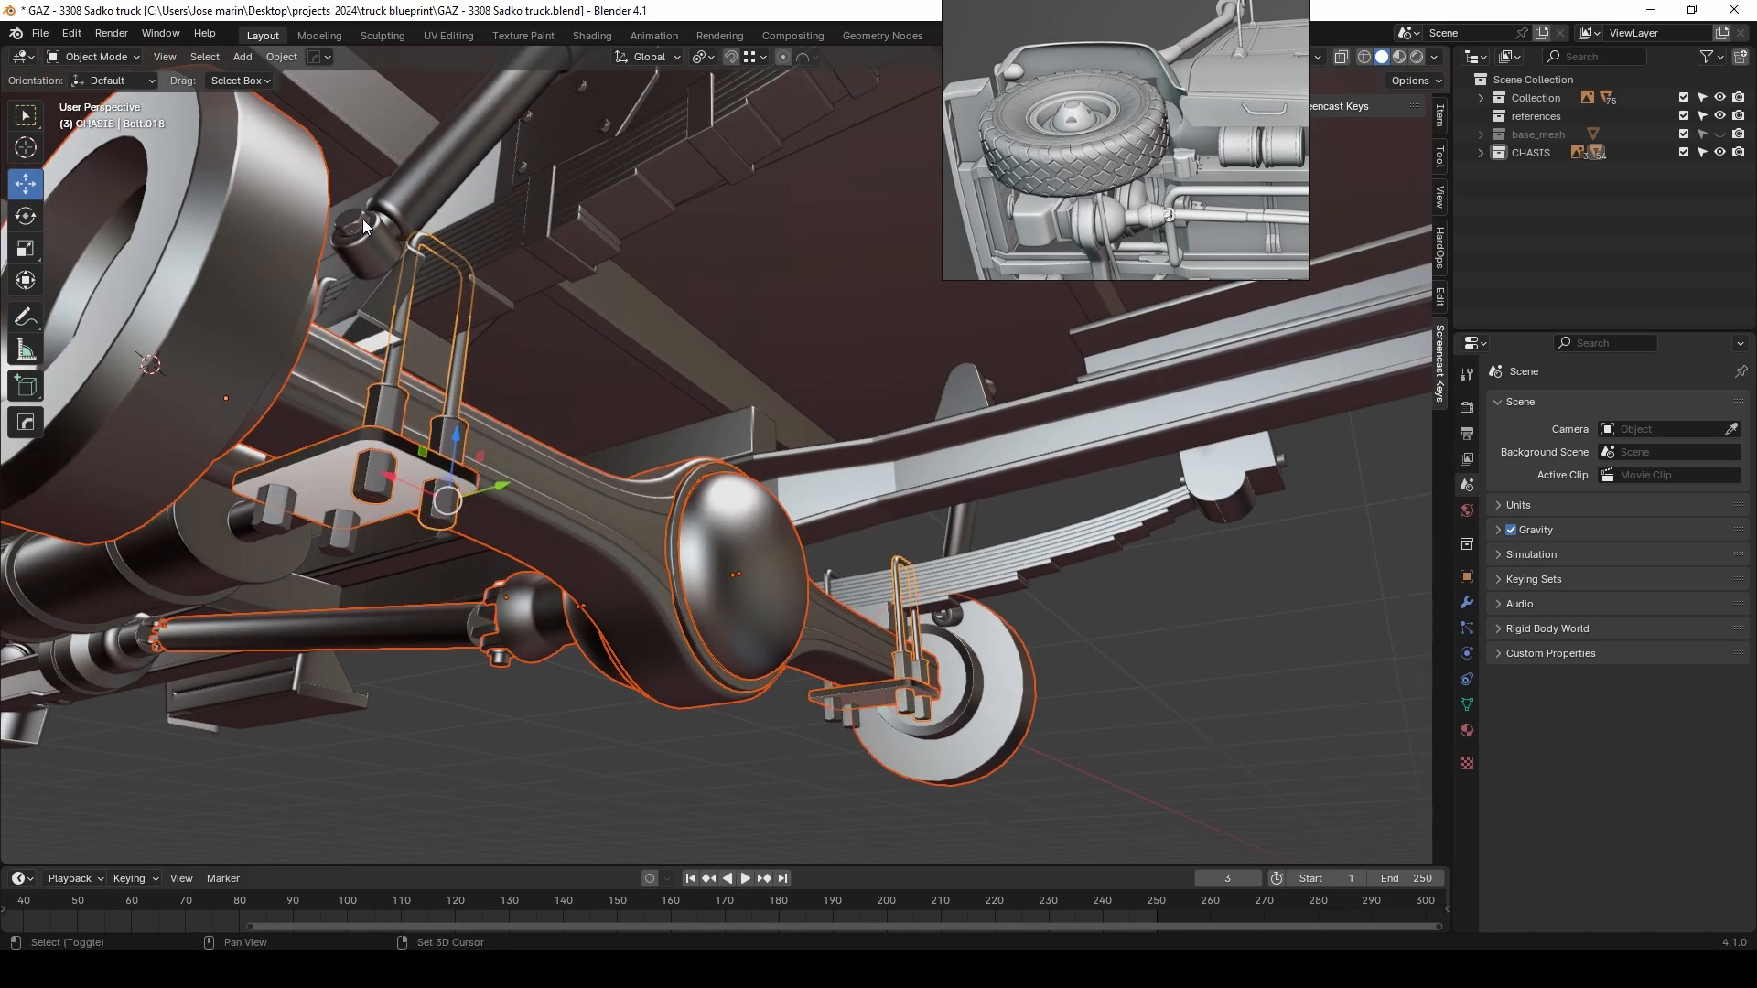
Add the shock absorbers, leaf springs, spring clamps, front hangers and axle bracket bolts to the selection
middle_click_drag(408, 491, 902, 432)
middle_click_drag(974, 381, 609, 660)
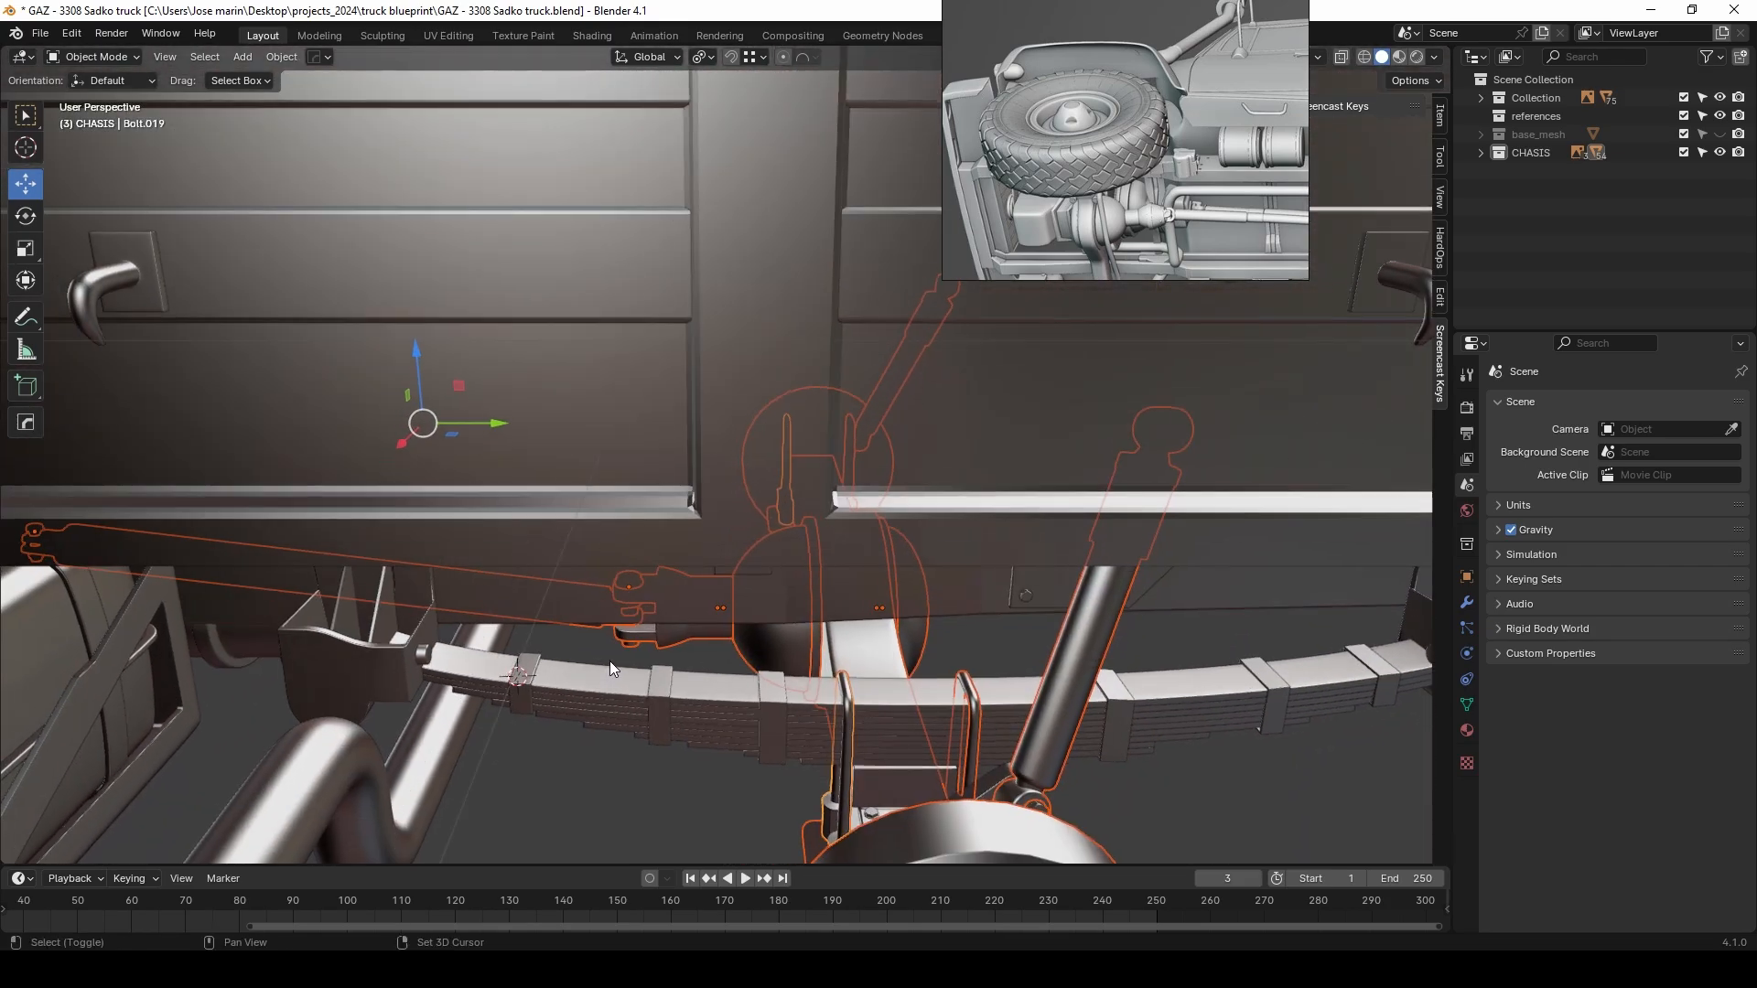
left_click_drag(712, 734, 714, 735, "shift")
middle_click_drag(829, 766, 474, 481)
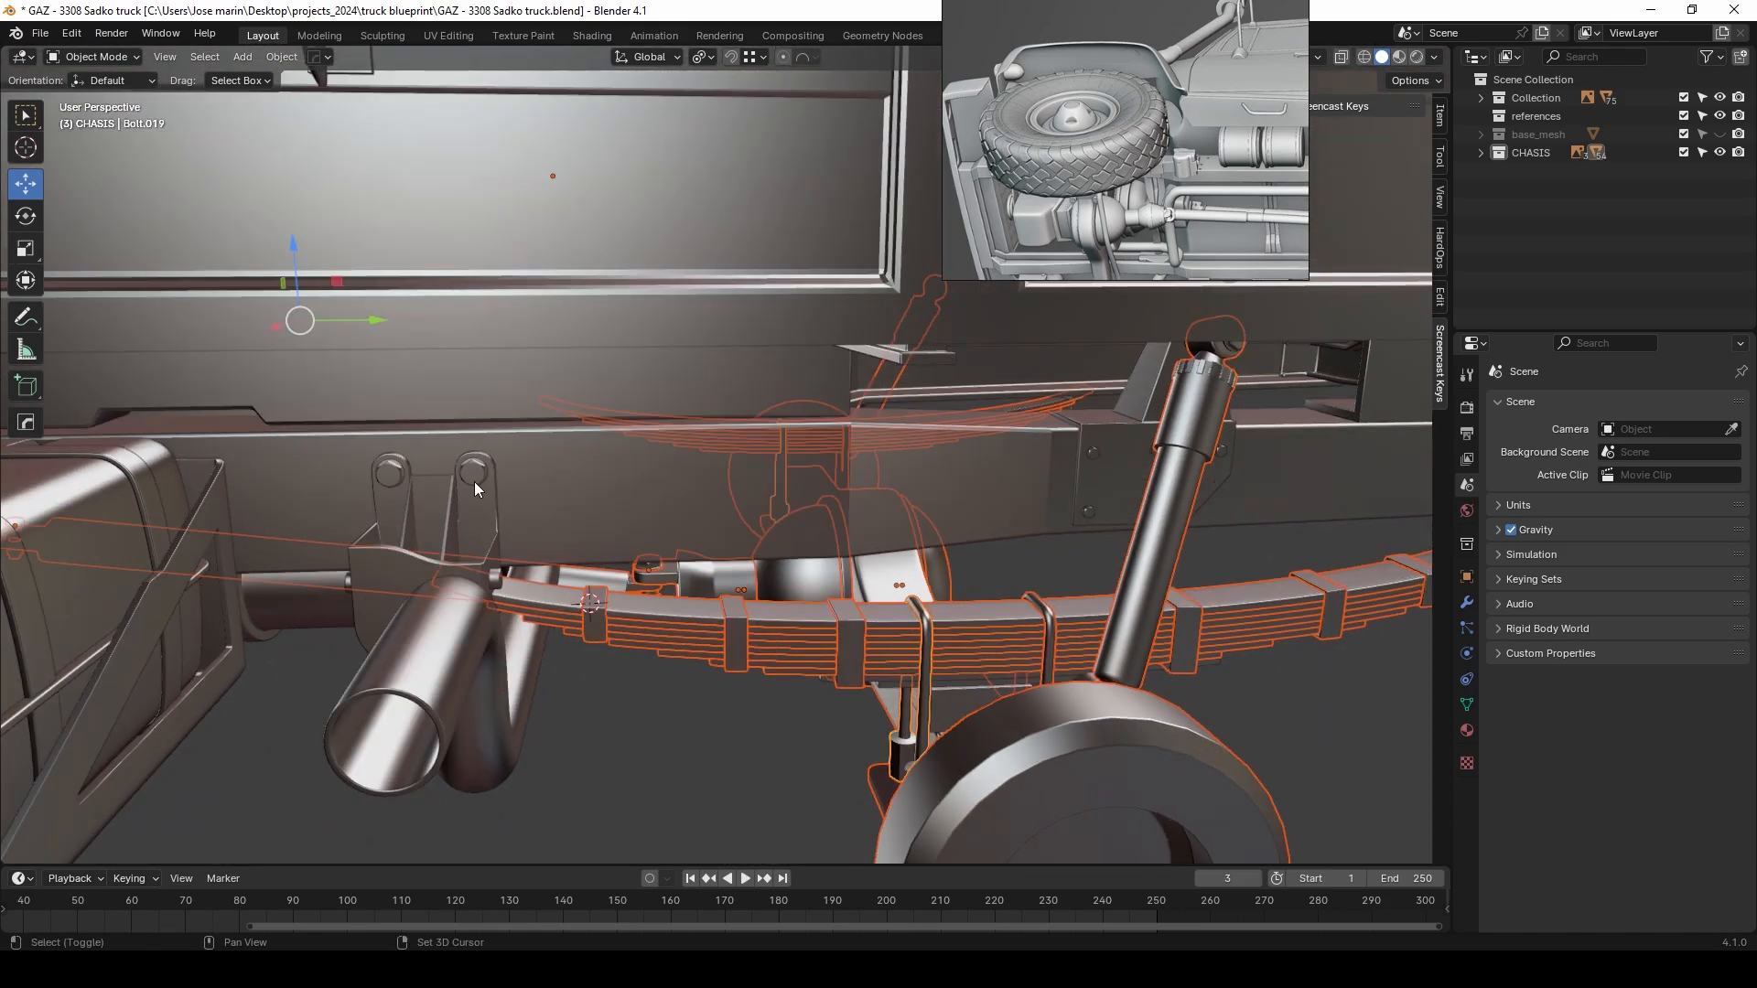
scroll(869, 646, "up", 4)
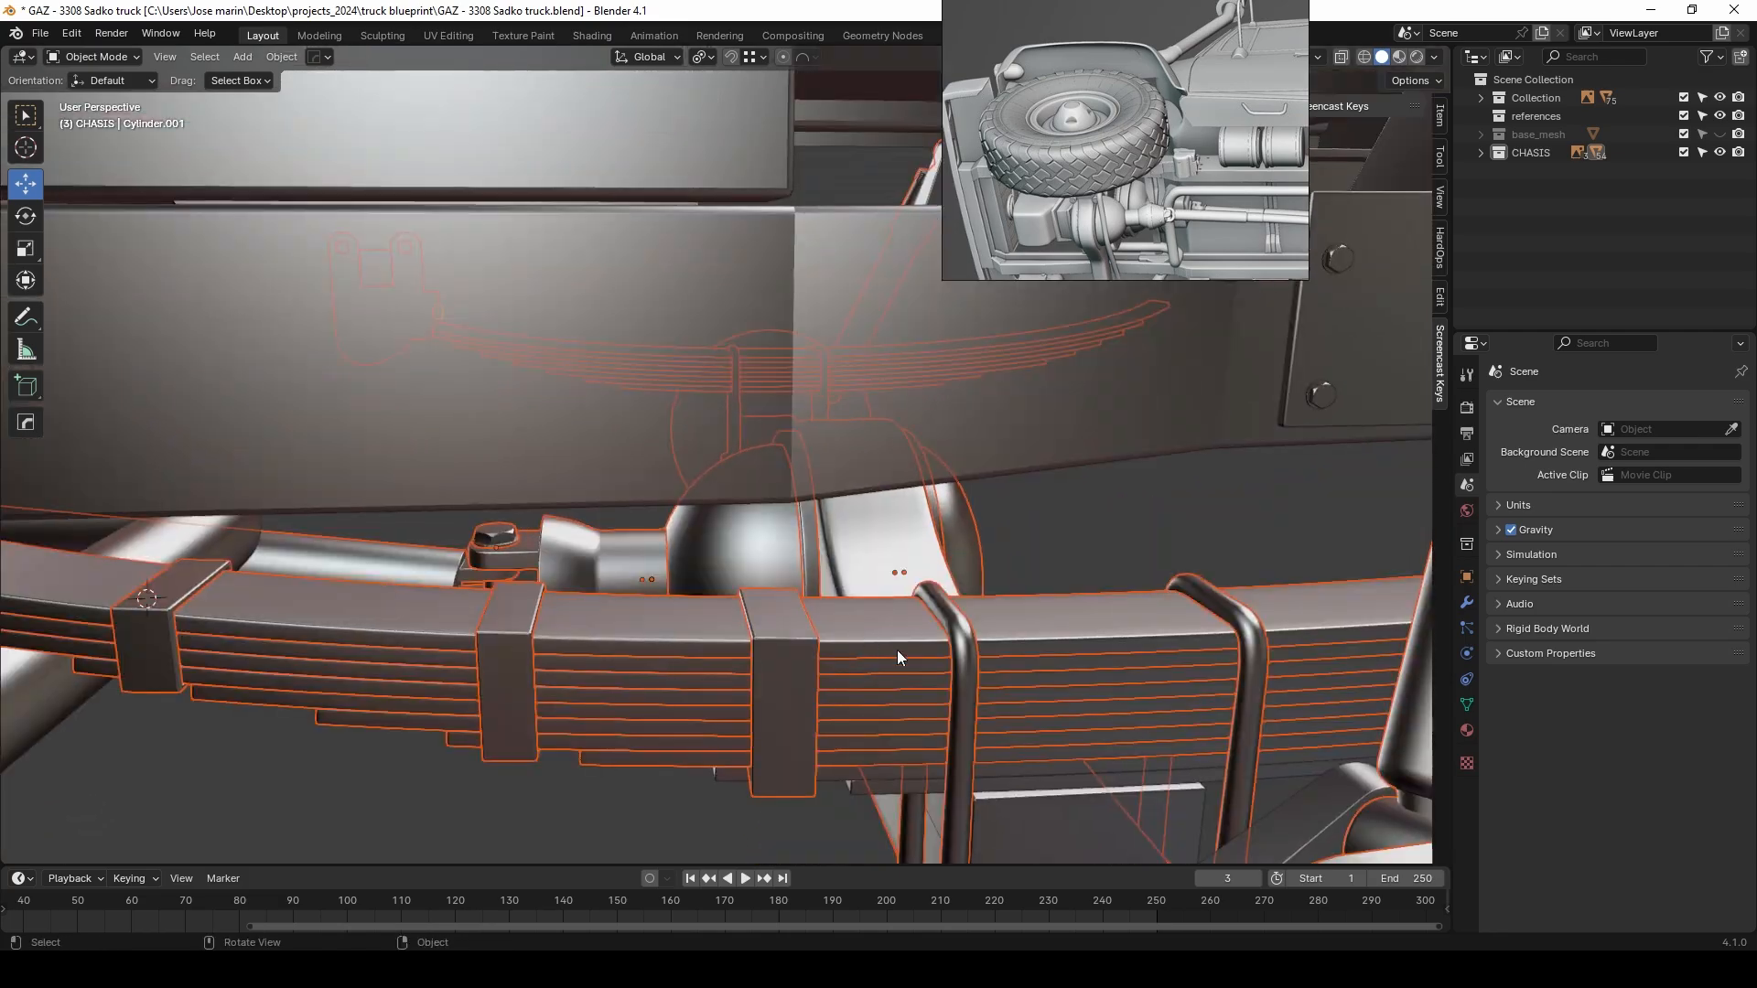
middle_click_drag(897, 650, 1165, 755)
left_click(1192, 785, "shift")
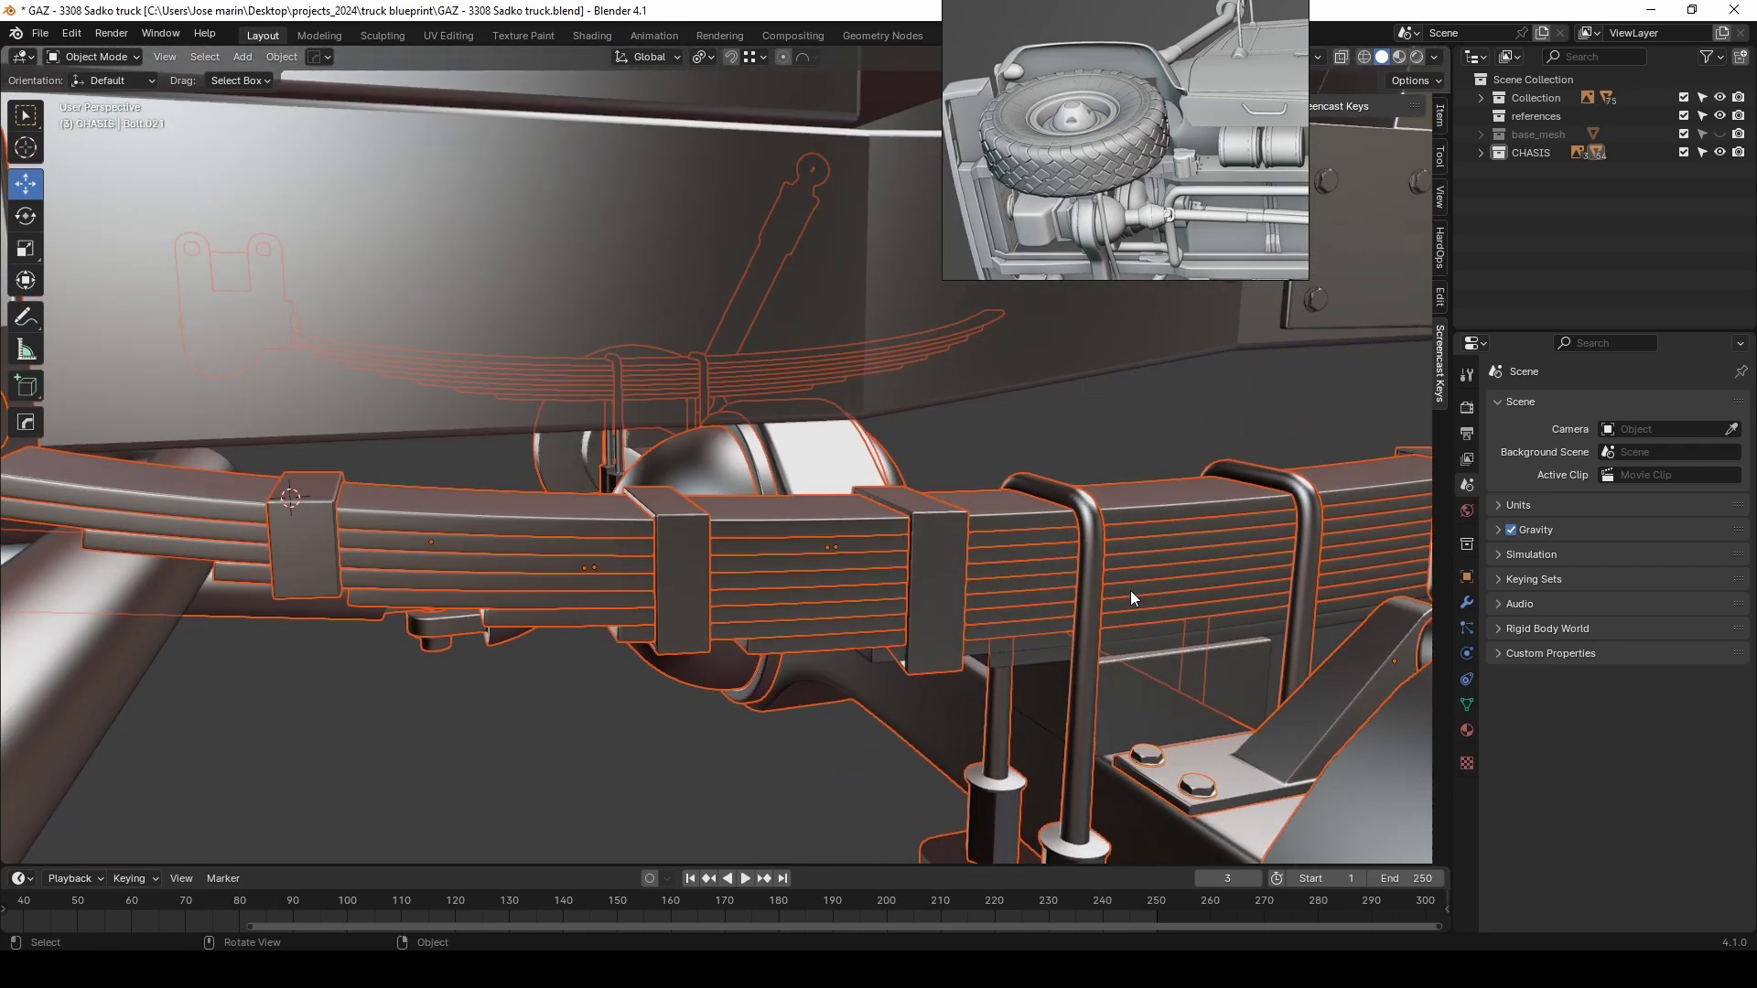
Add the shock absorbers' frame brackets and their bolts to the selection
scroll(1100, 587, "down", 3)
middle_click_drag(1073, 586, 1016, 641)
left_click(999, 481, "shift")
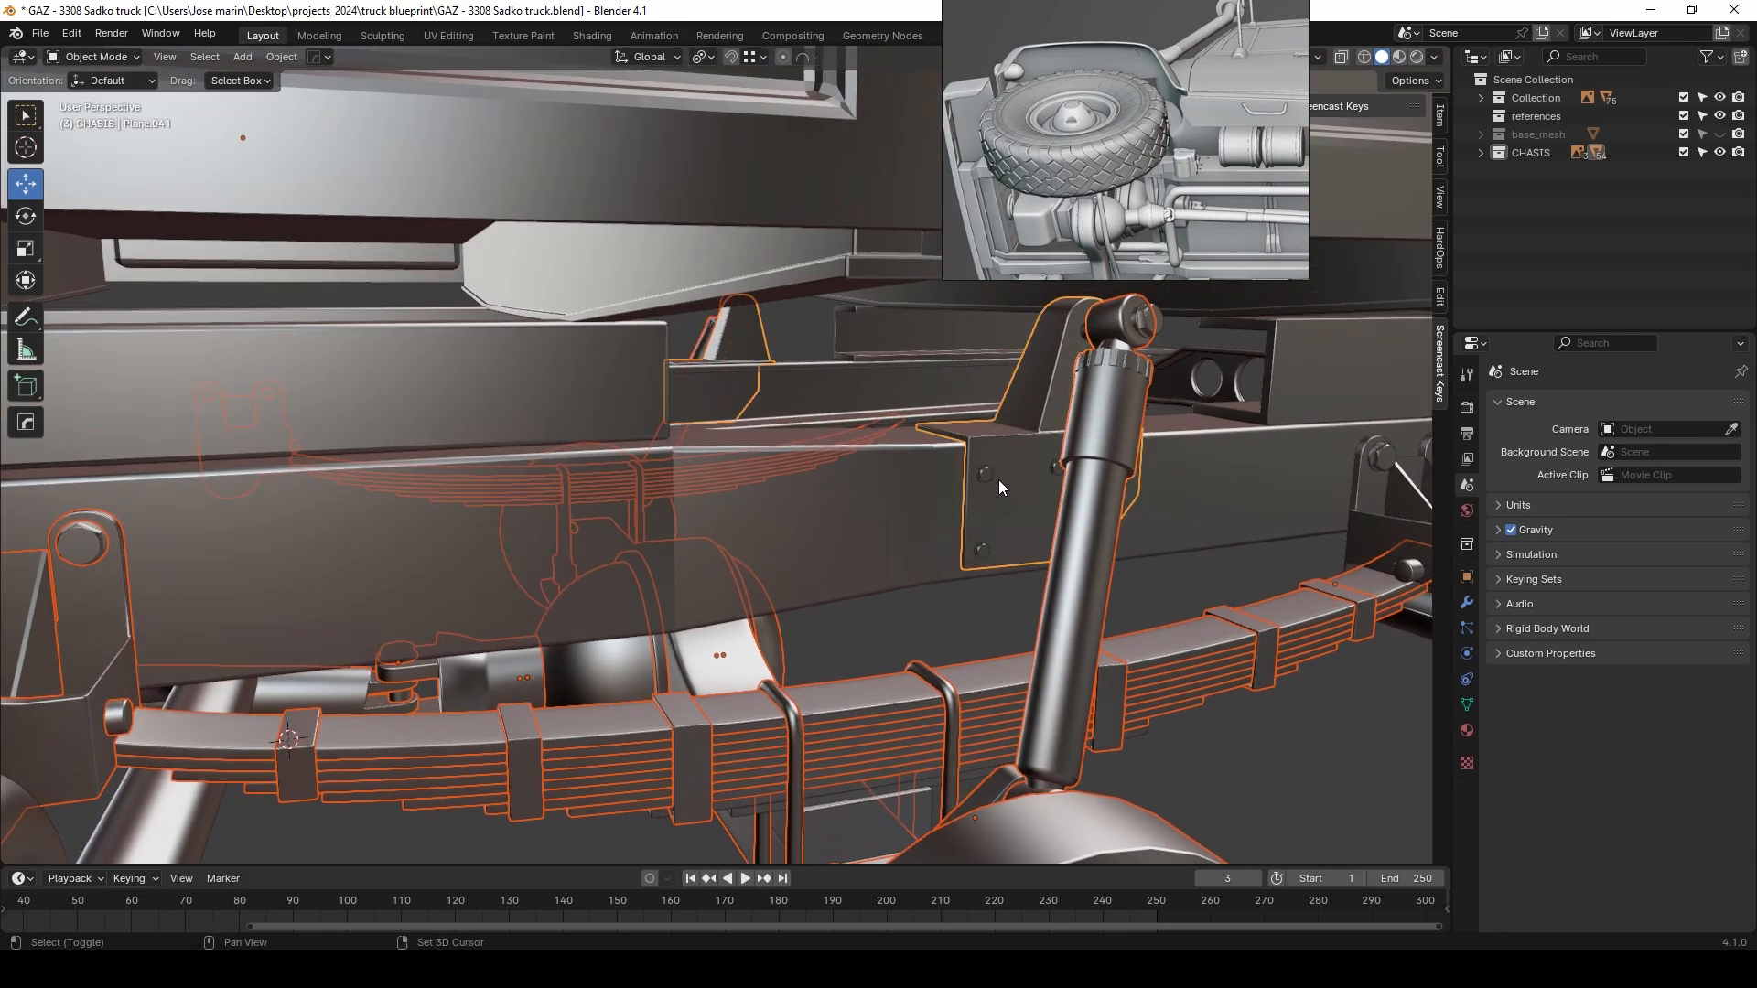
left_click(1144, 335, "shift")
middle_click_drag(1224, 577, 787, 712)
middle_click_drag(677, 732, 920, 618)
Add the plates beneath the leaf springs and the rear spring hangers to the selection
scroll(920, 618, "up", 3)
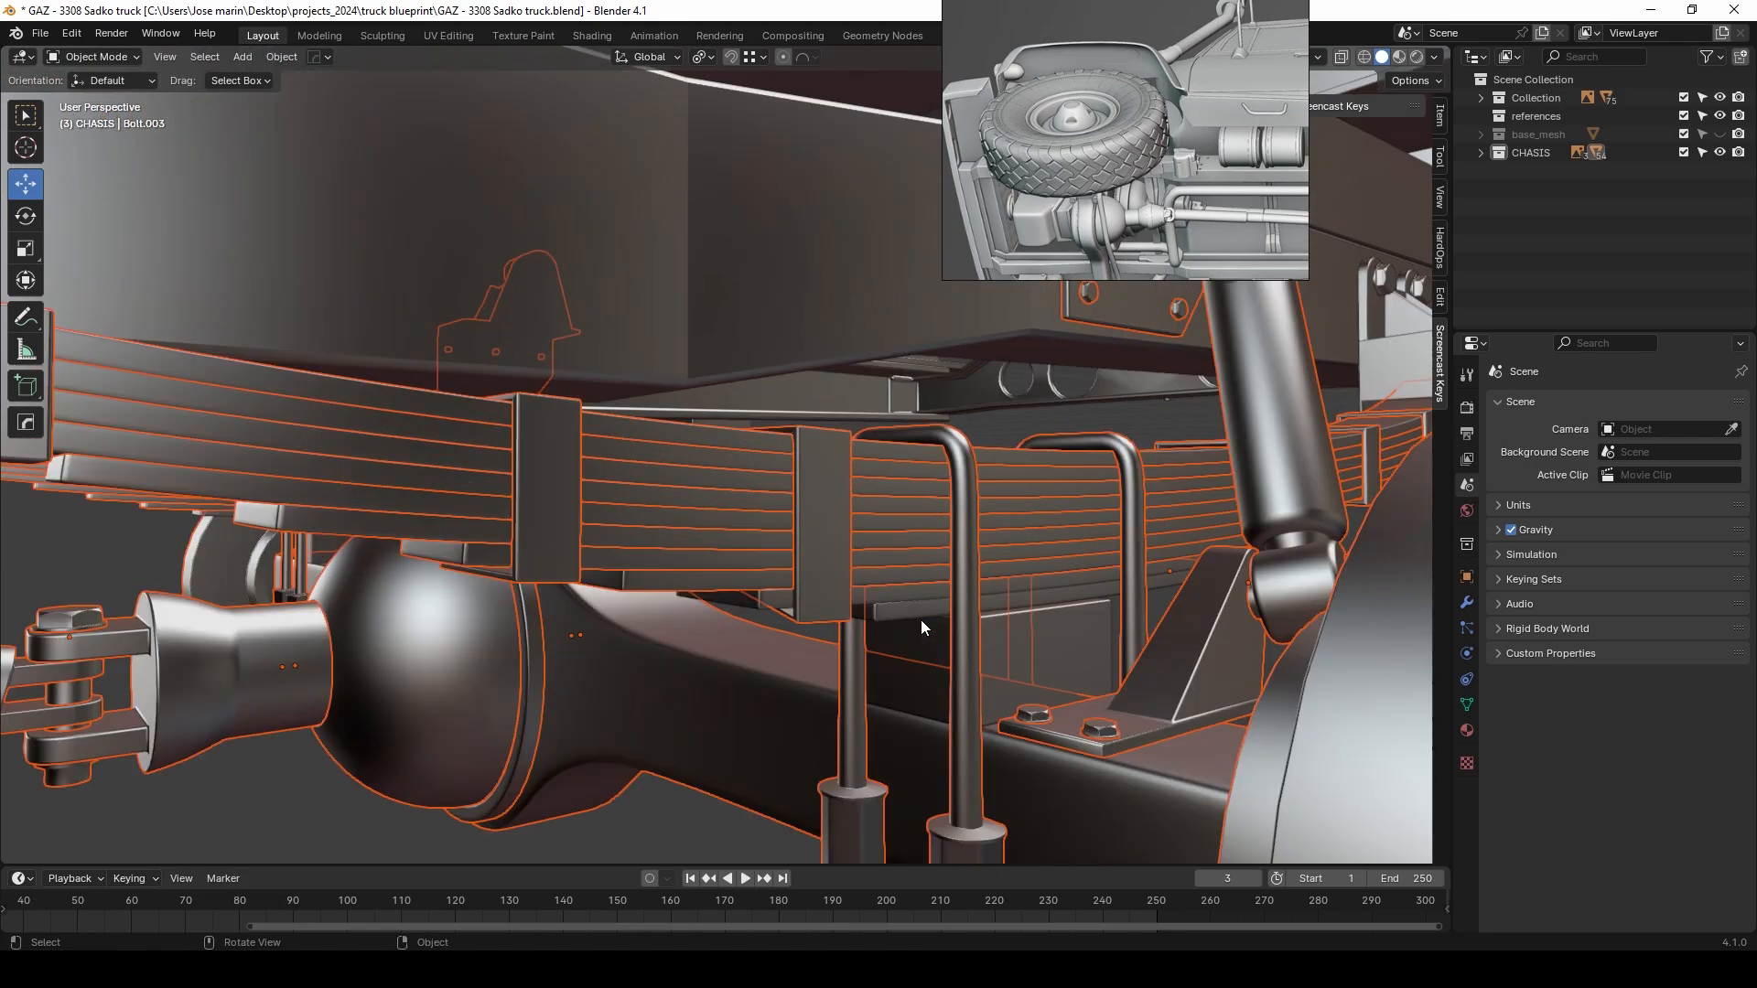
left_click(897, 591, "shift")
scroll(1027, 675, "down", 4)
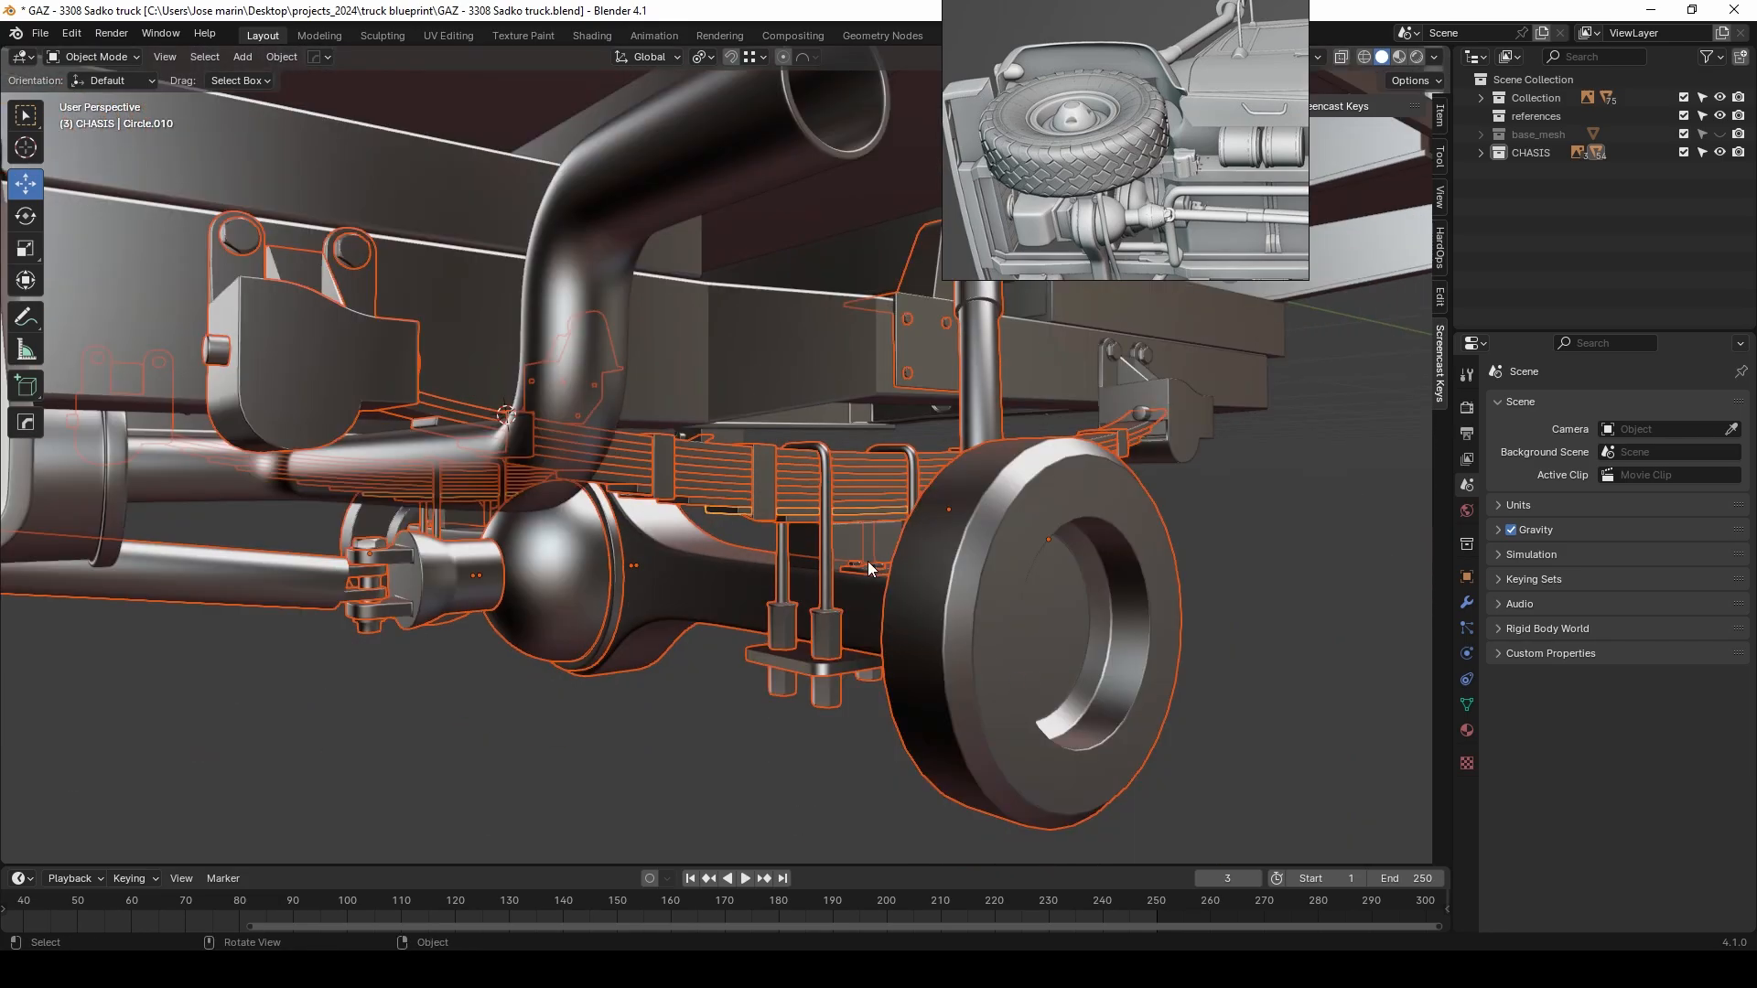
middle_click_drag(1107, 604, 809, 406)
left_click(884, 376, "shift")
scroll(915, 470, "down", 3)
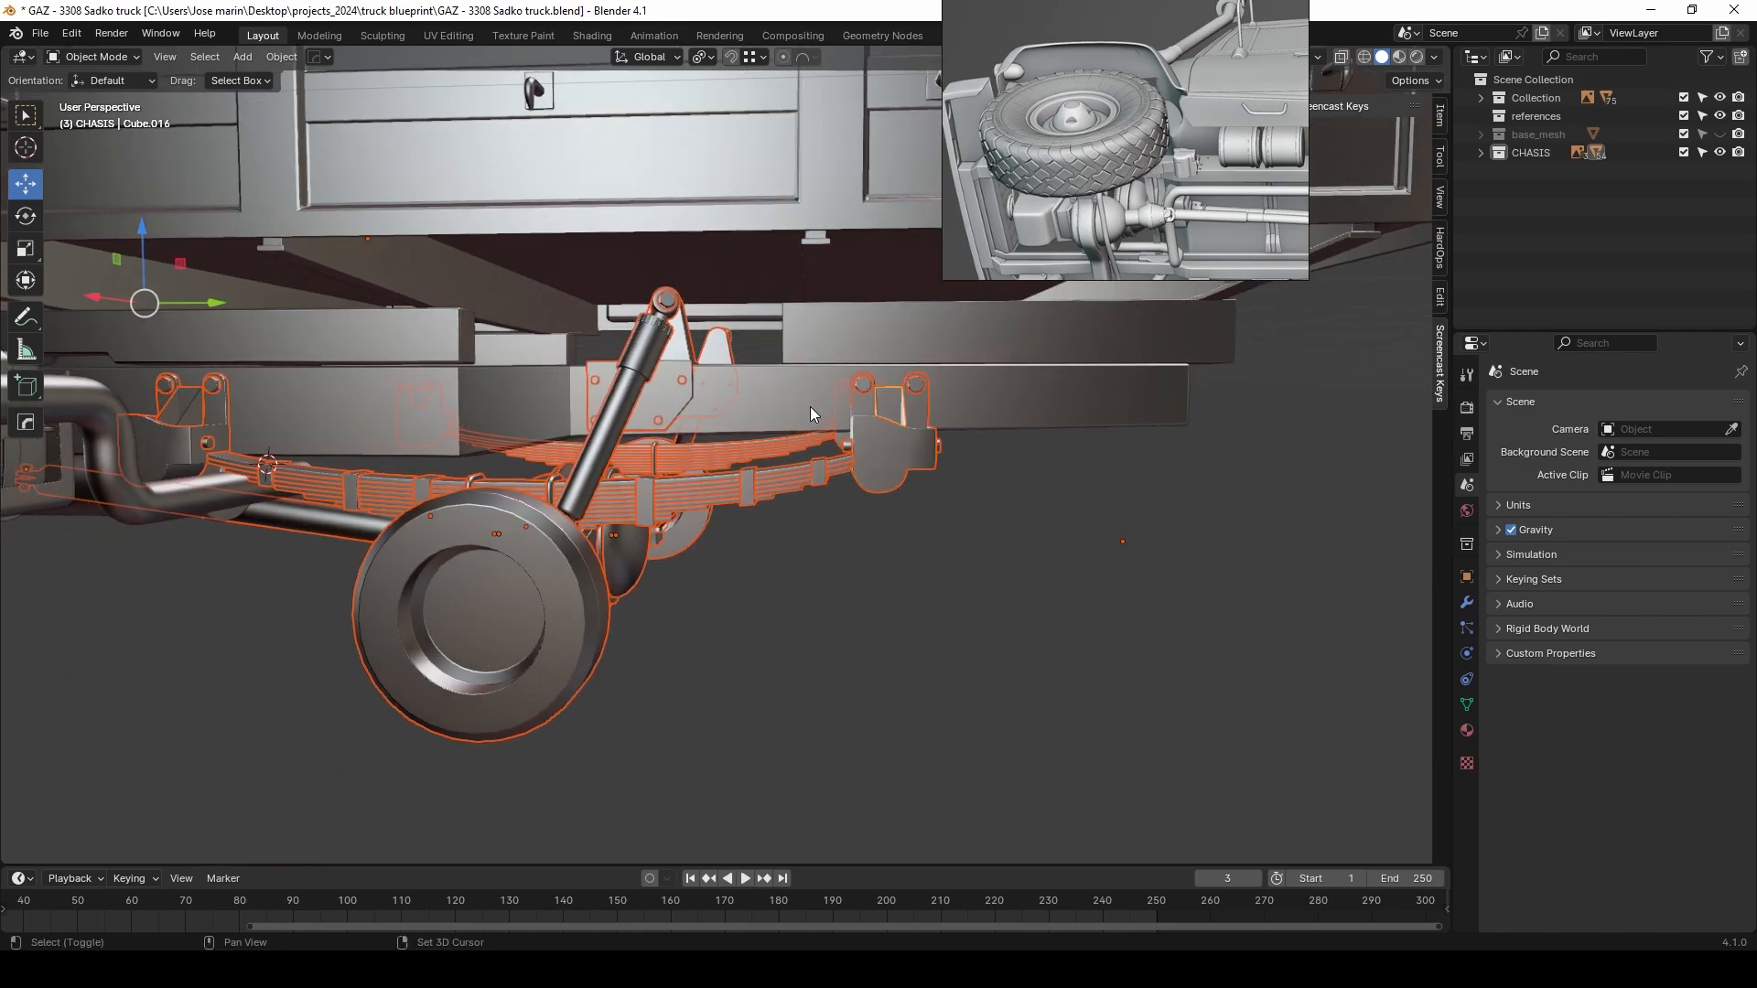
Move the selected rear suspension assembly into the CHASIS collection
middle_click_drag(862, 492, 963, 508)
scroll(1019, 604, "down", 4)
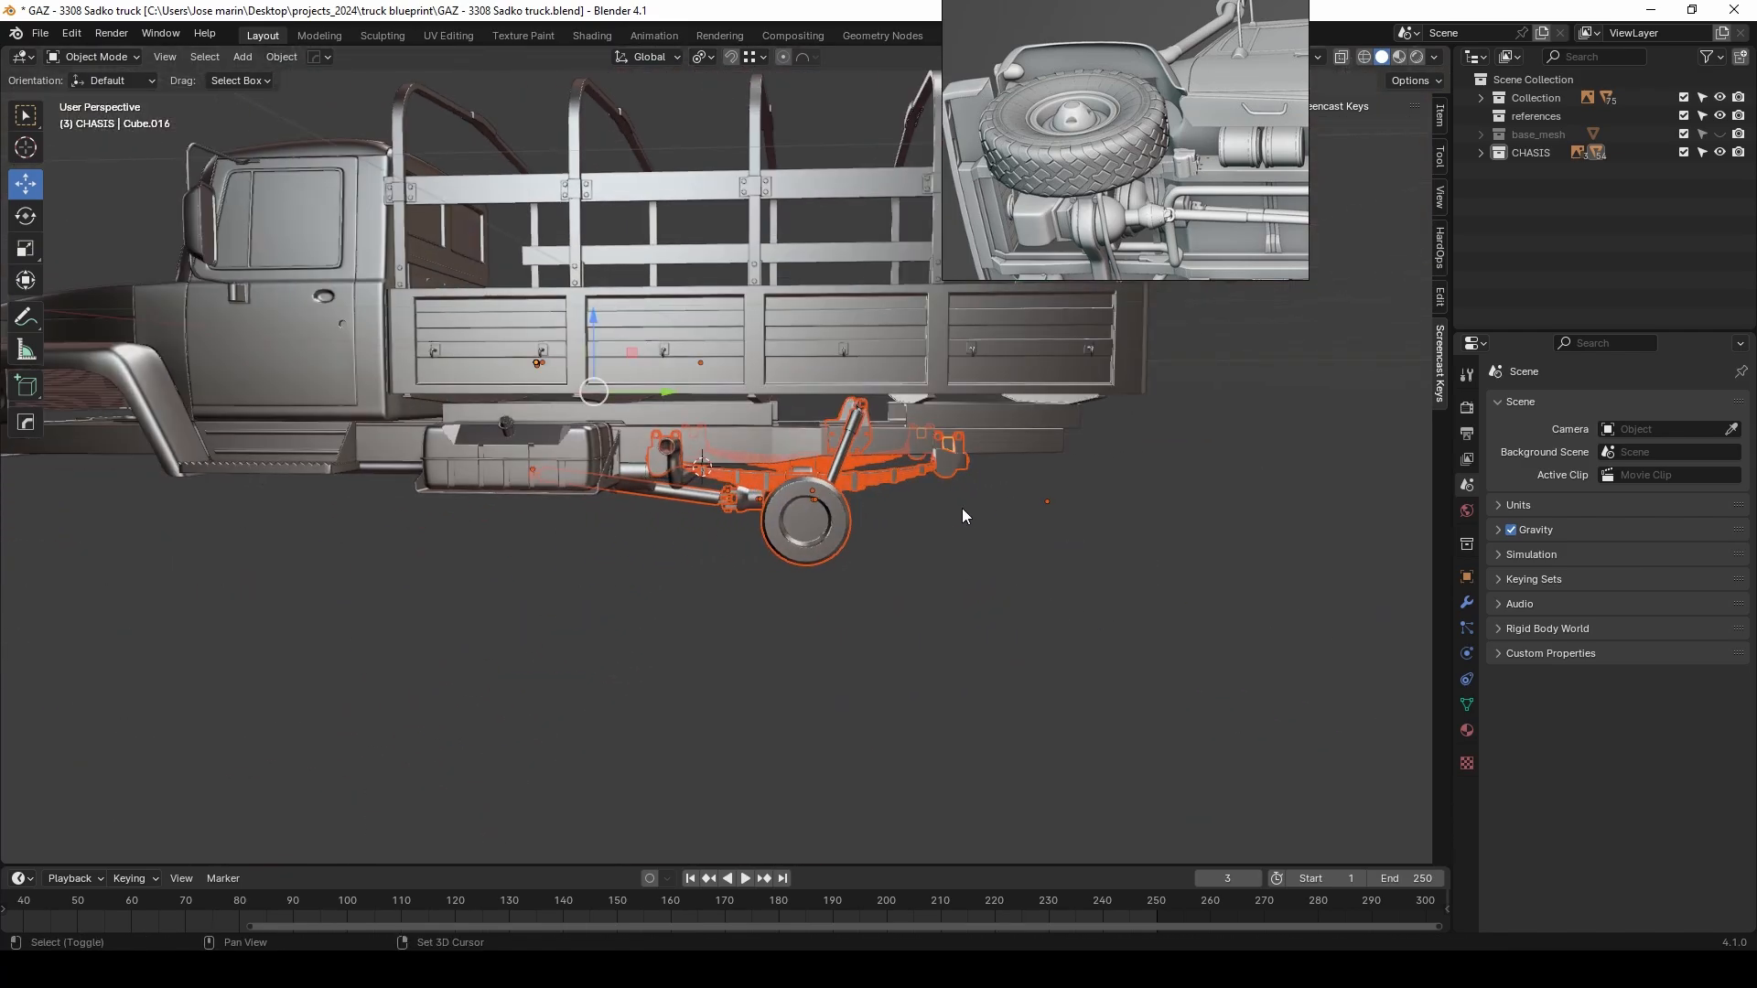
key("g")
key("Escape")
key("m")
left_click(970, 673)
middle_click_drag(933, 567, 937, 527)
scroll(937, 527, "down", 2)
key("shift+d")
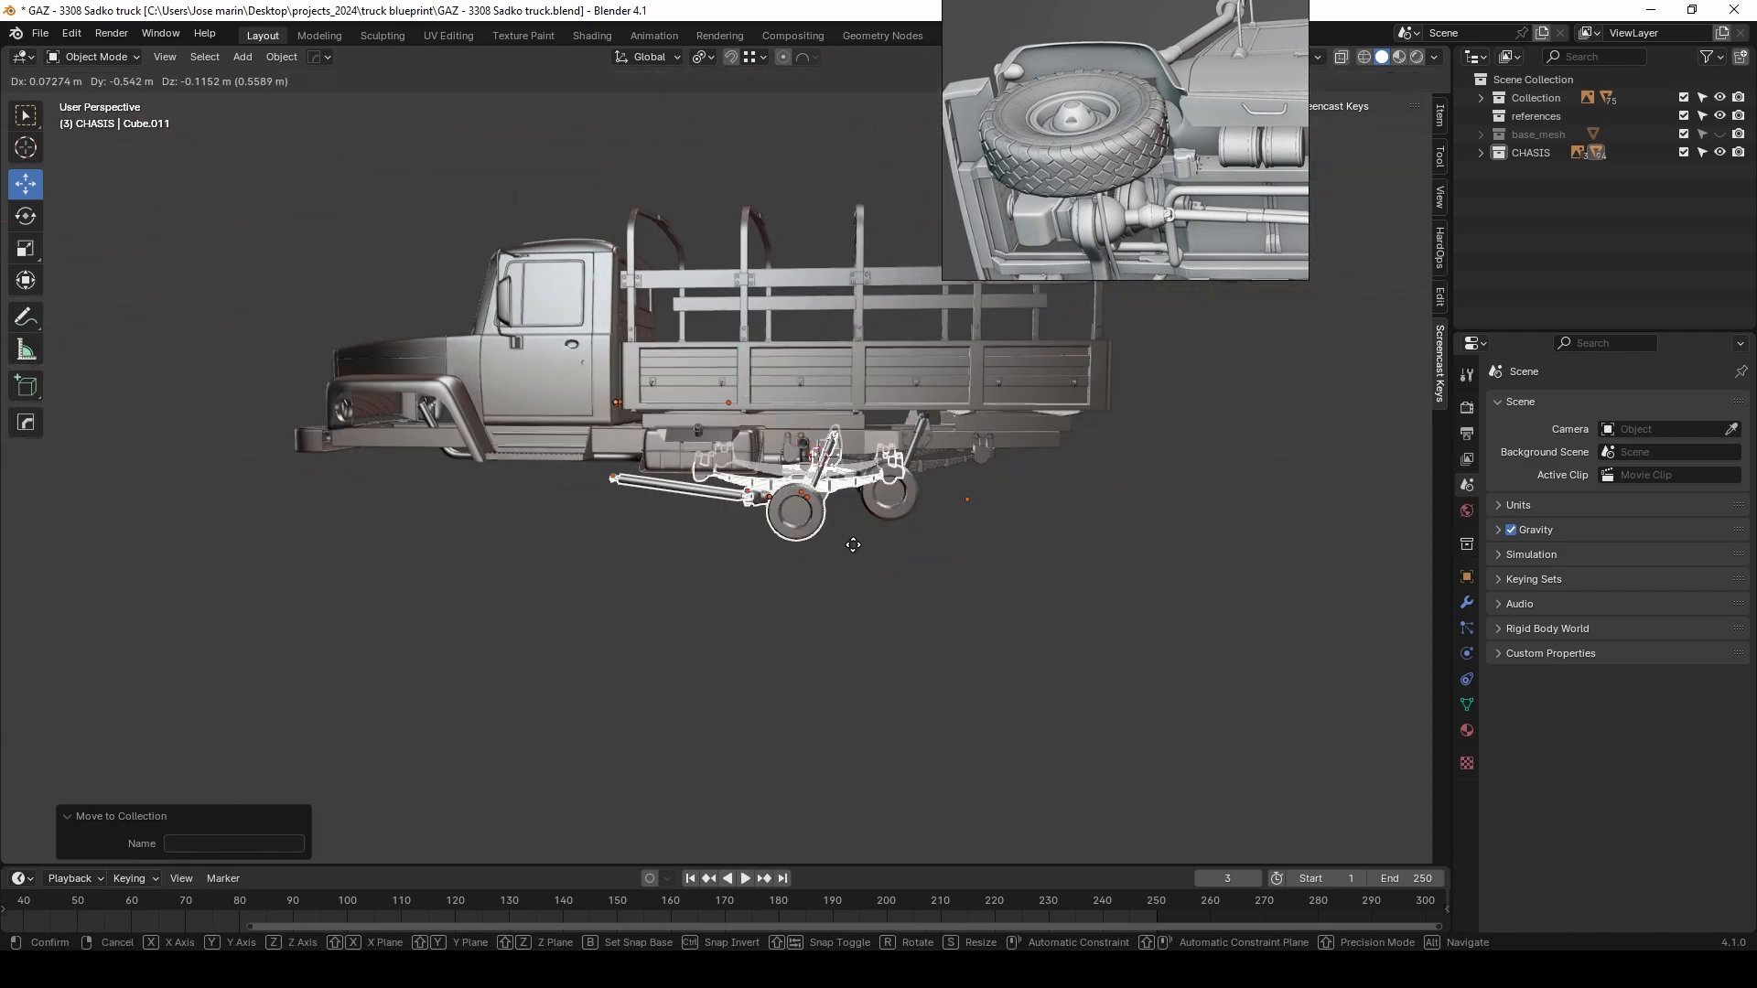
key("Escape")
key("ctrl+z")
Turn on the Screencast Keys display and put the underbody reference image back over the viewport's corner
right_click_drag(1277, 135, 1178, 140)
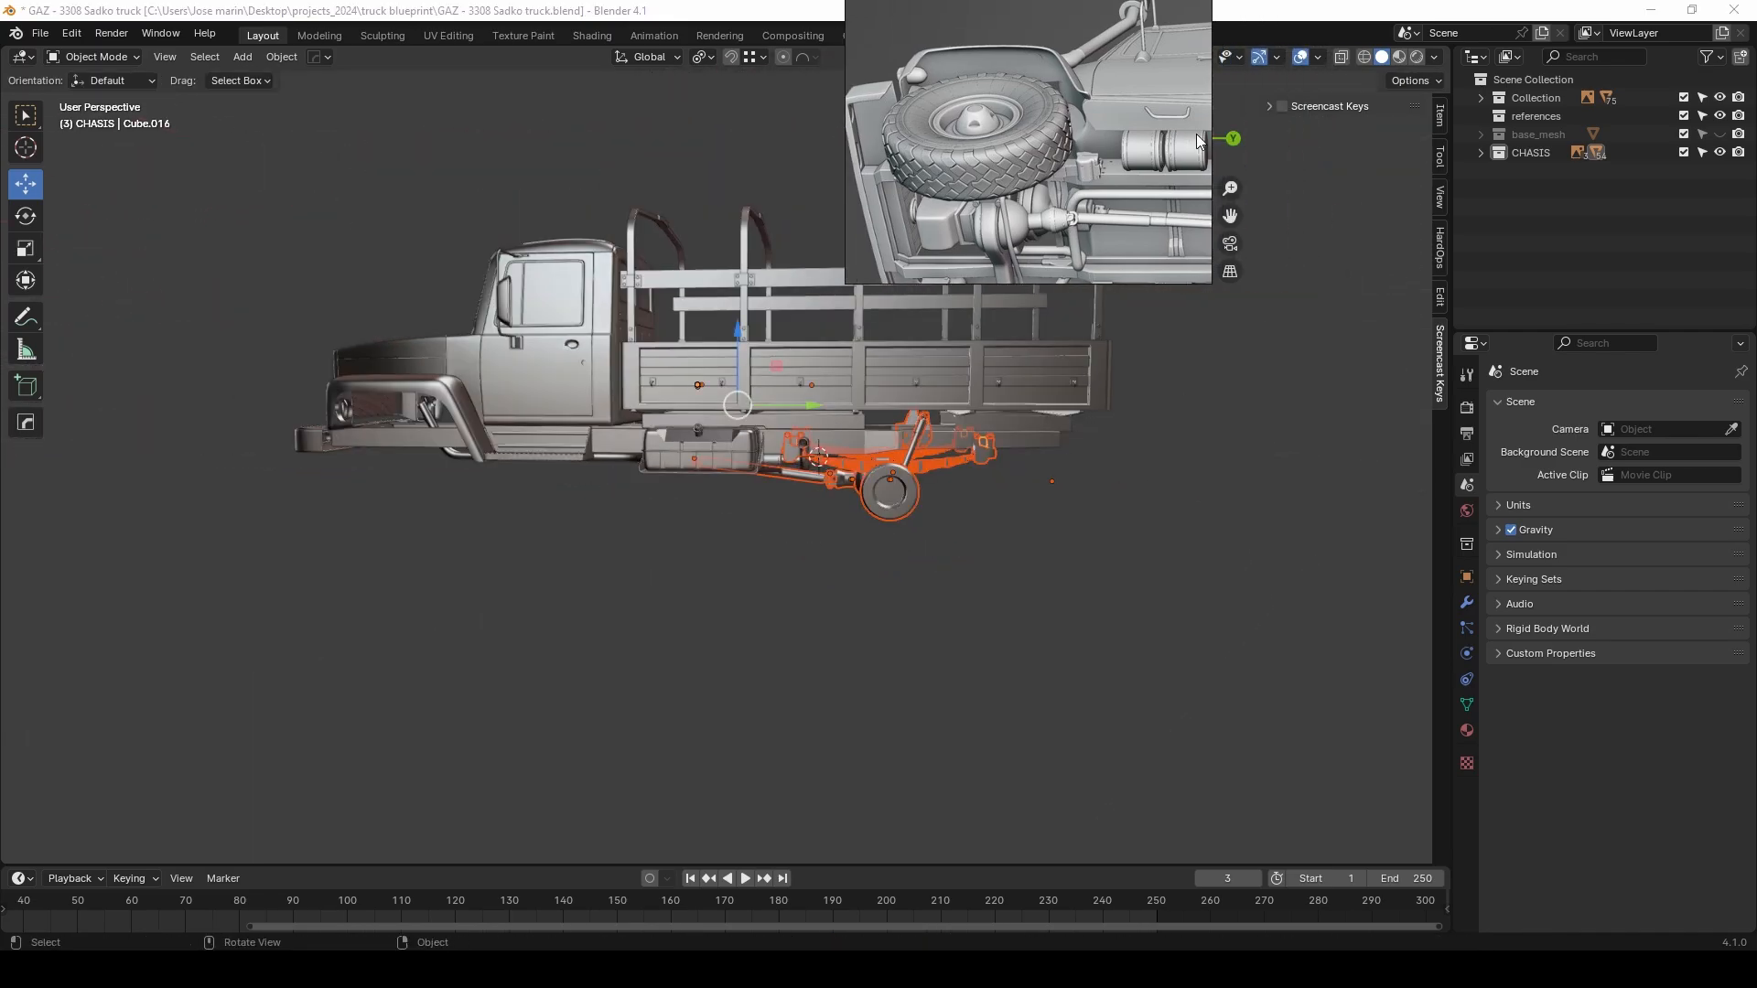
left_click(1283, 108)
right_click_drag(1100, 200, 1325, 236)
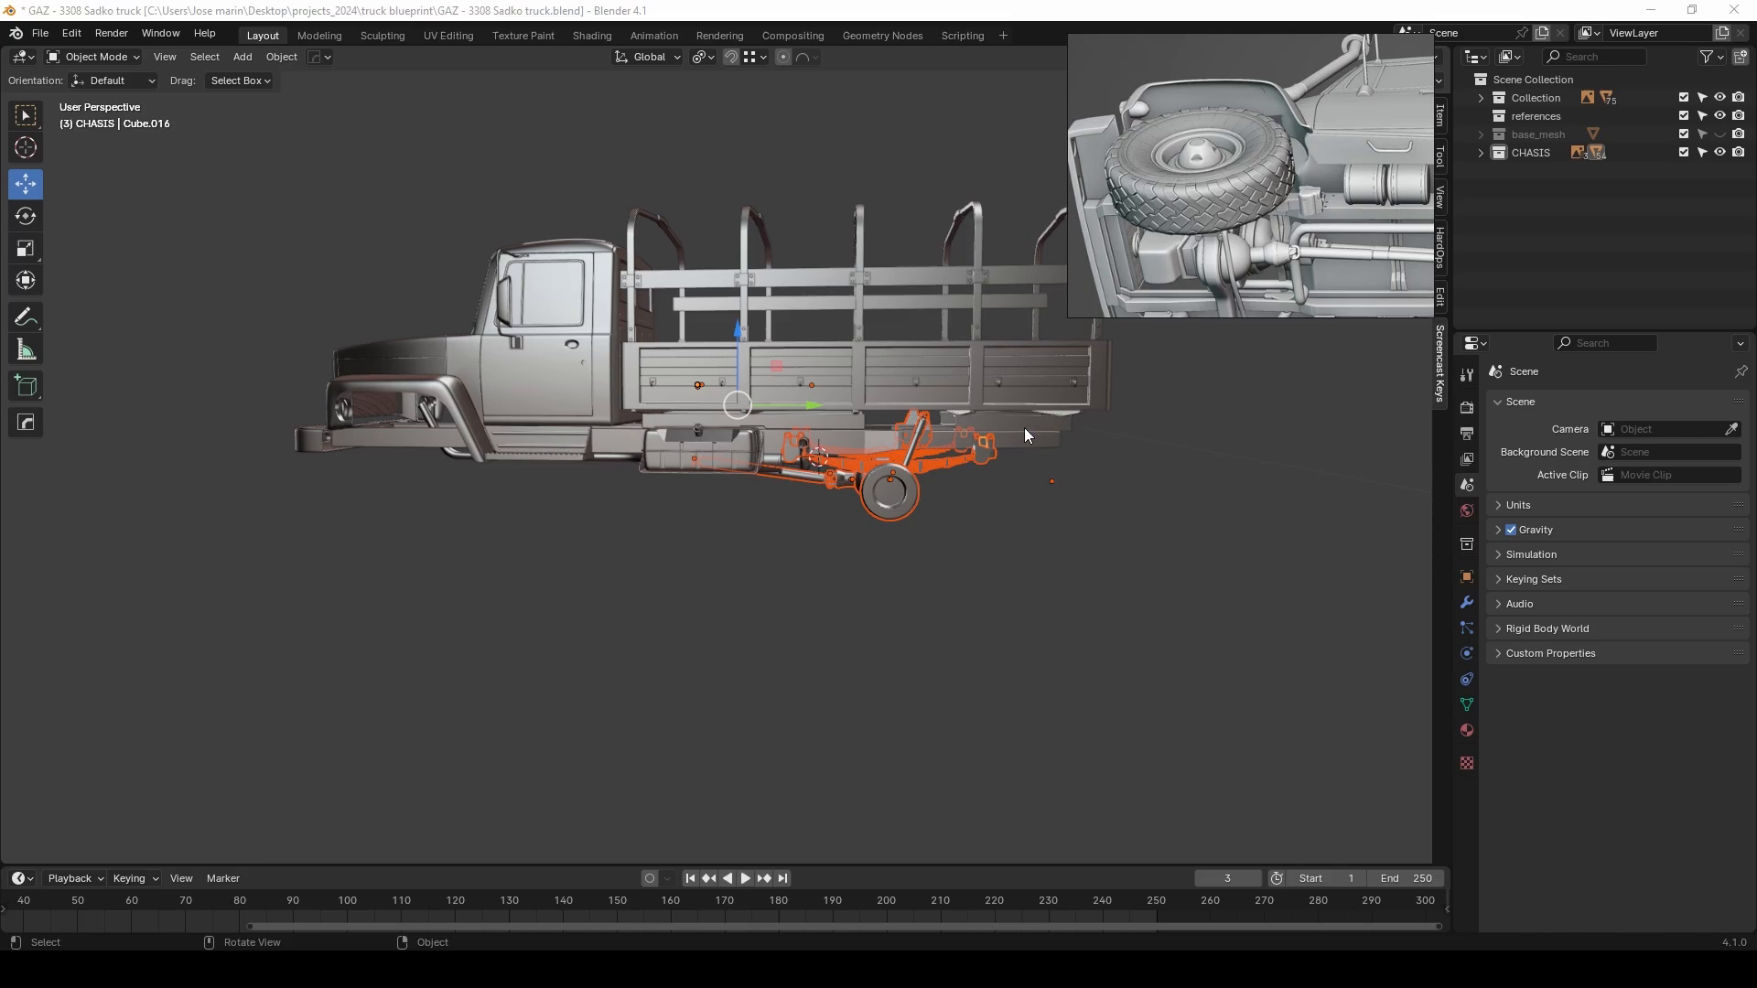
scroll(878, 485, "up", 3)
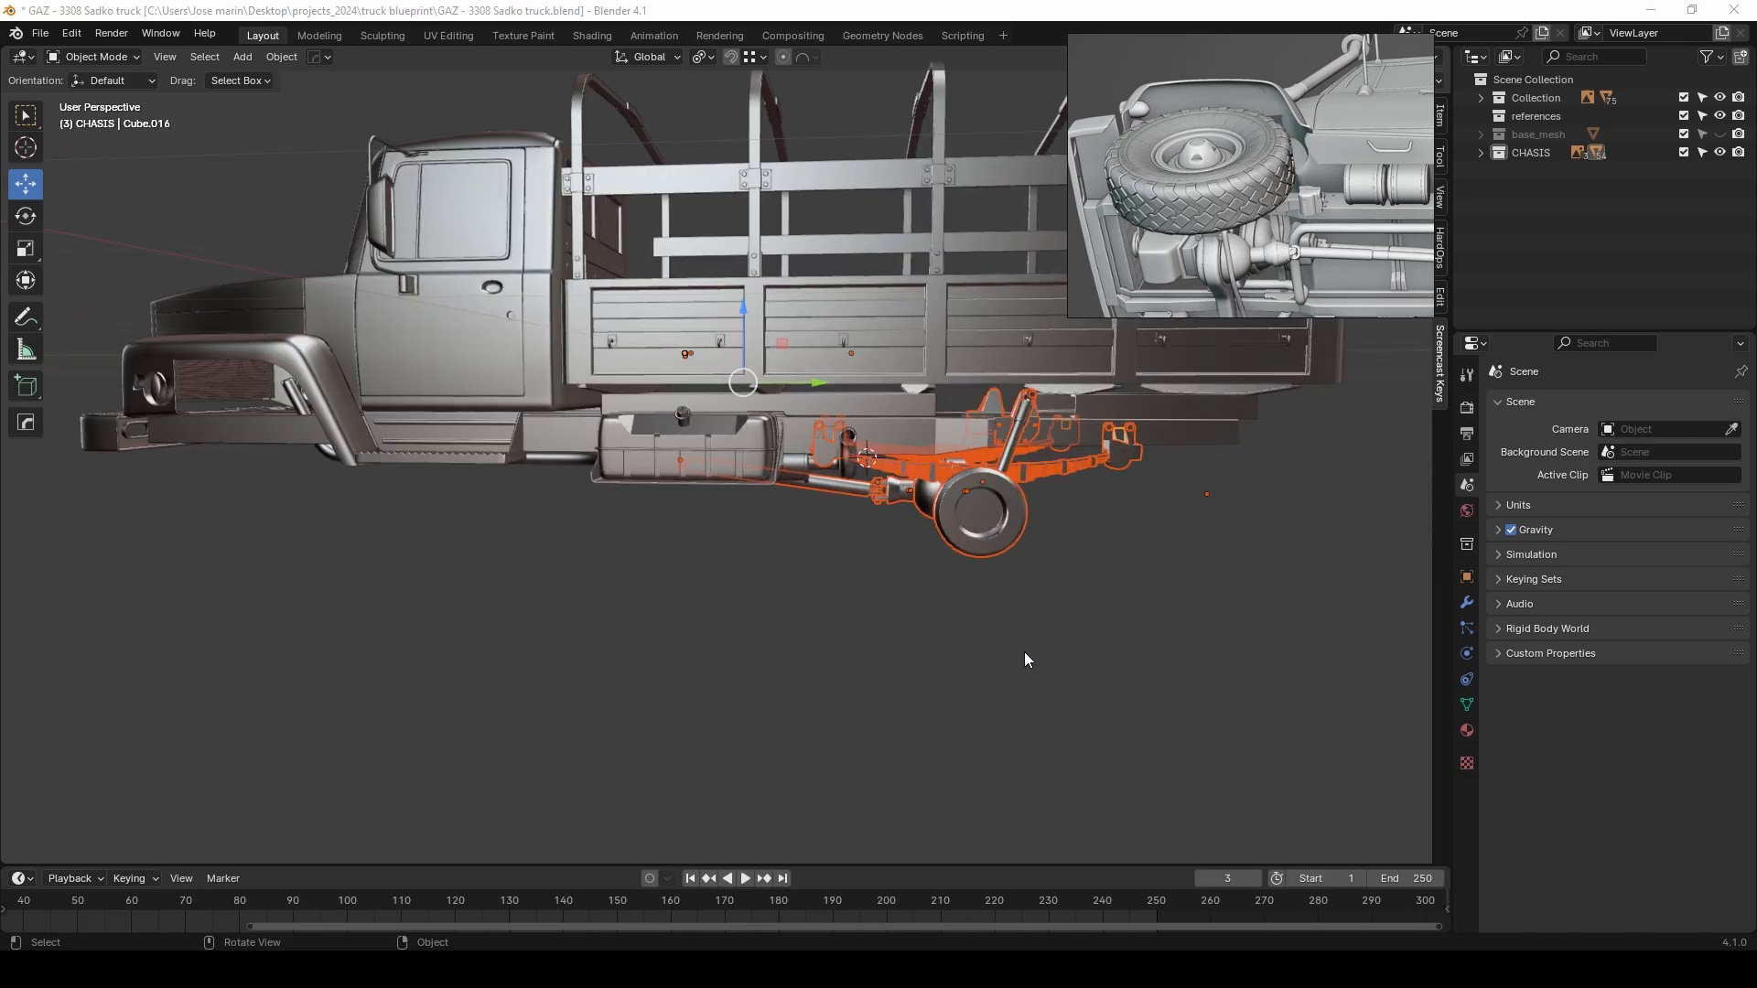
left_click(973, 628)
key("ctrl+z")
key("g")
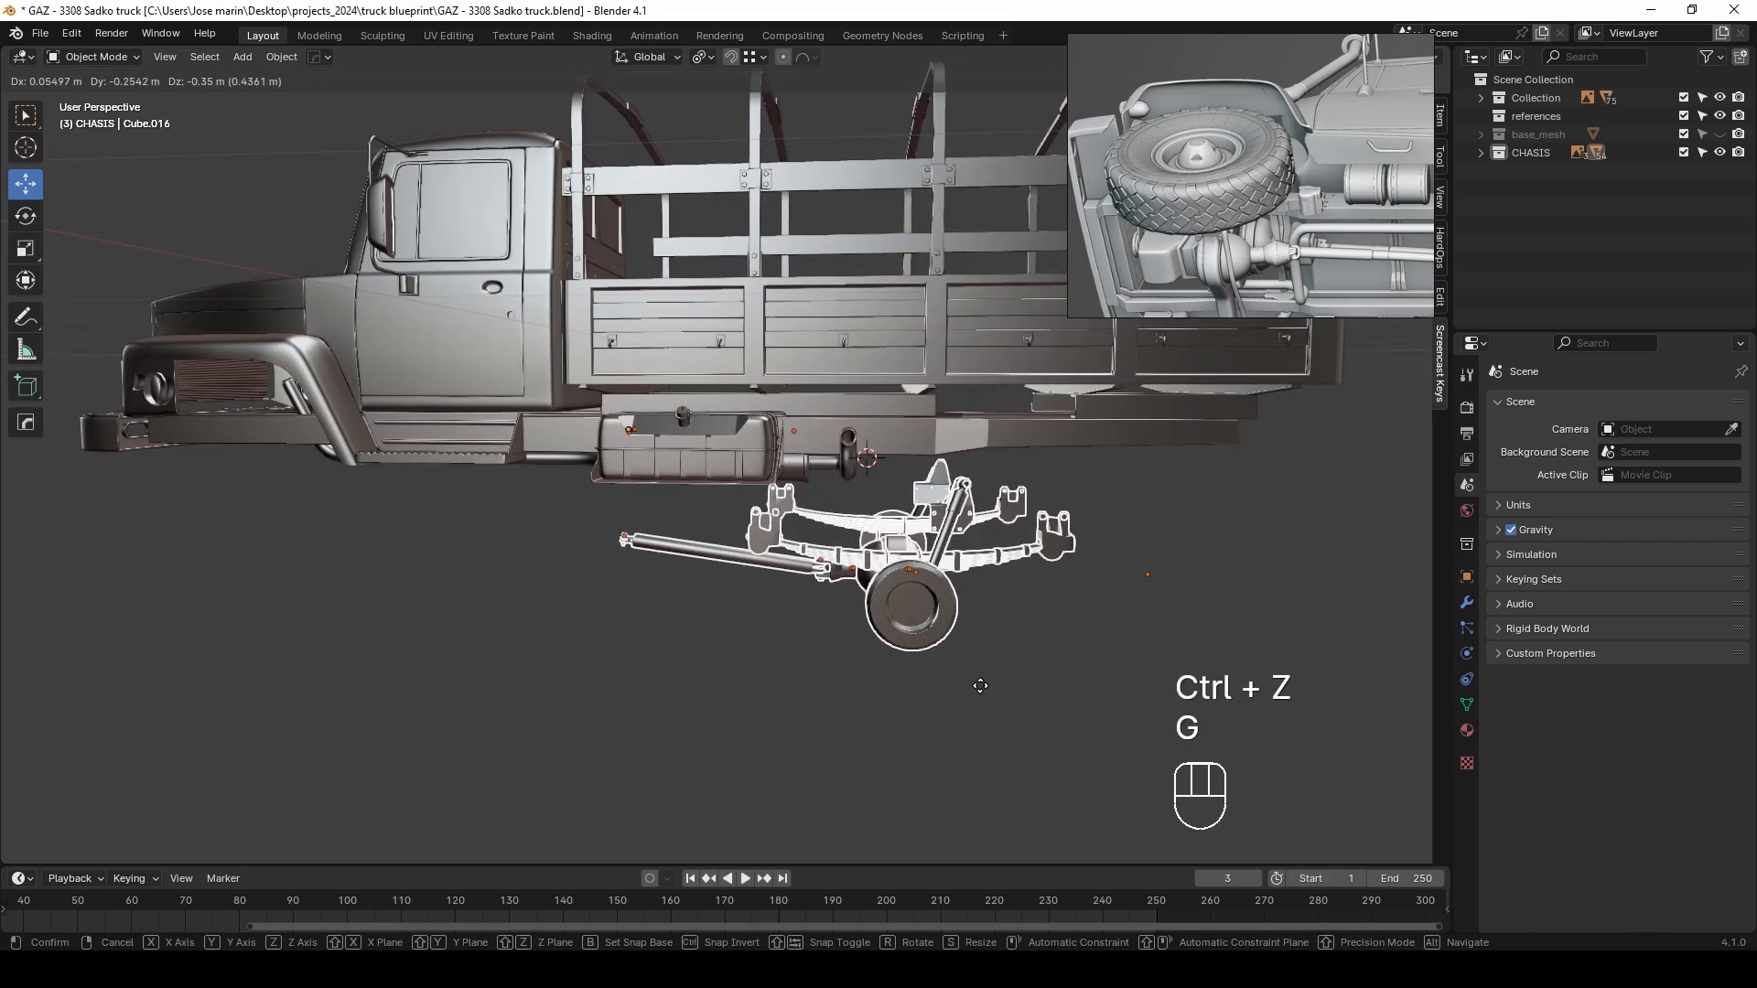
right_click(1083, 661)
Duplicate the rear suspension assembly -3.2275 m along Y and move the copy another -1.2357 m, ahead of the front bumper
key("shift+d")
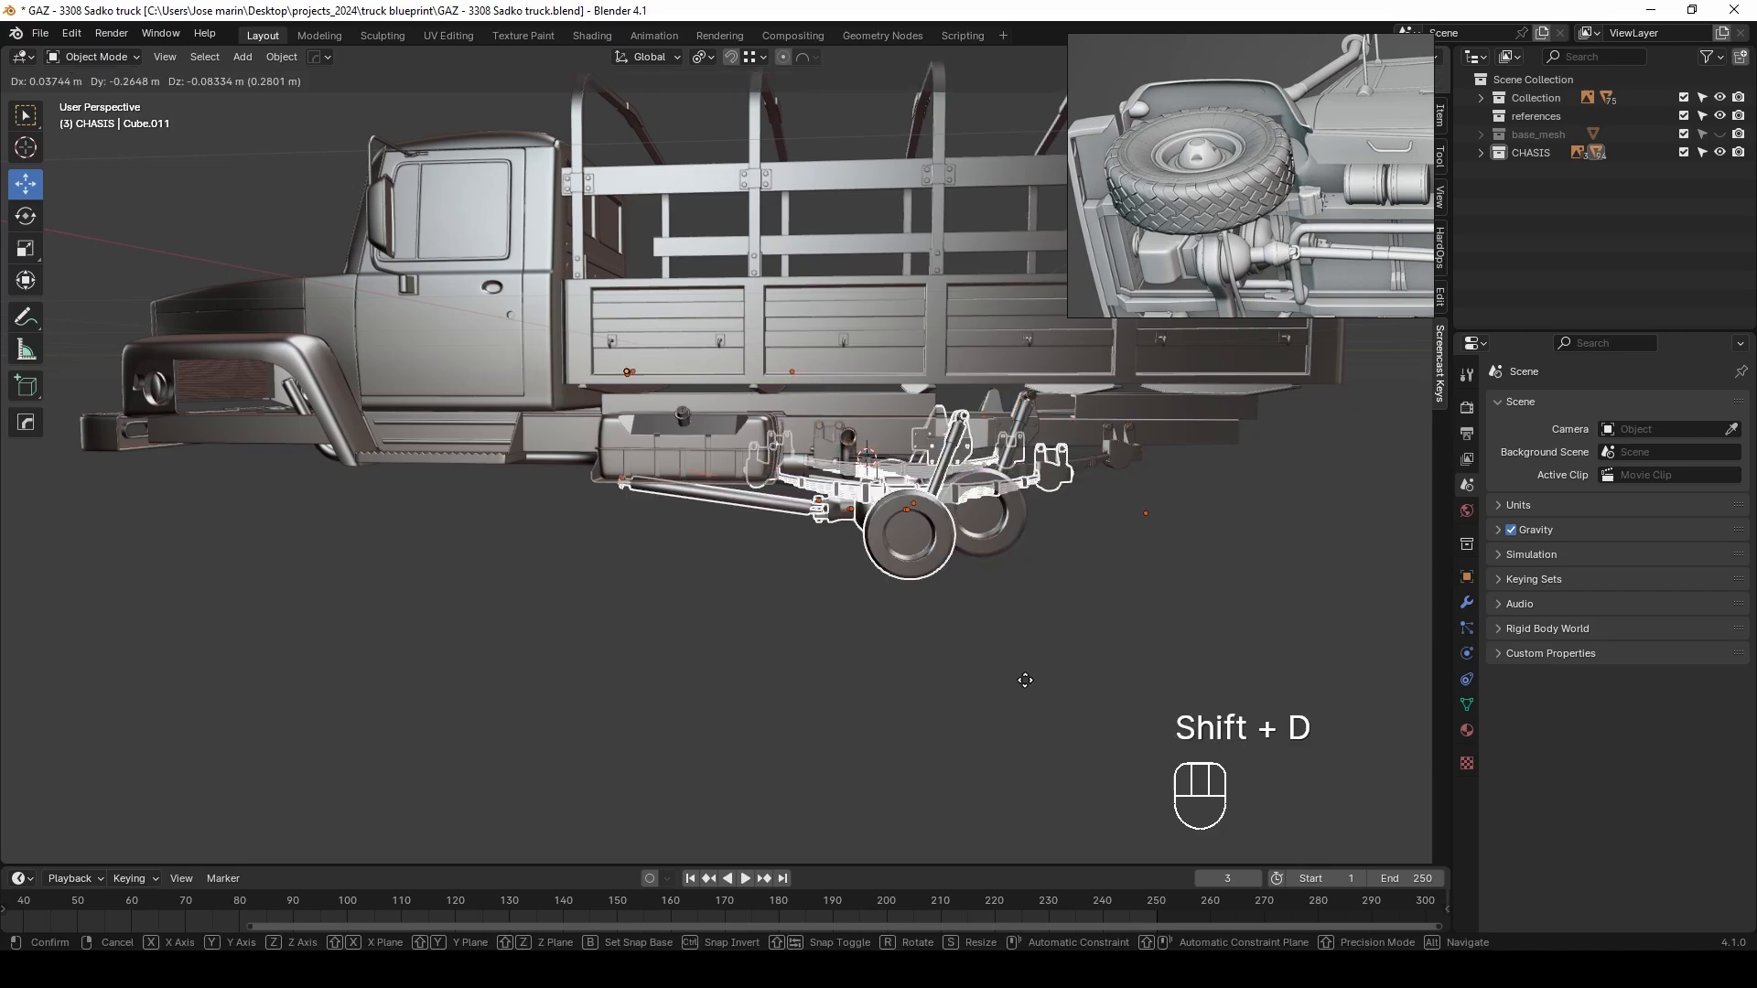
left_click(436, 710)
middle_click_drag(590, 476, 1035, 471, "shift")
middle_click_drag(905, 499, 915, 439)
key("g")
key("y")
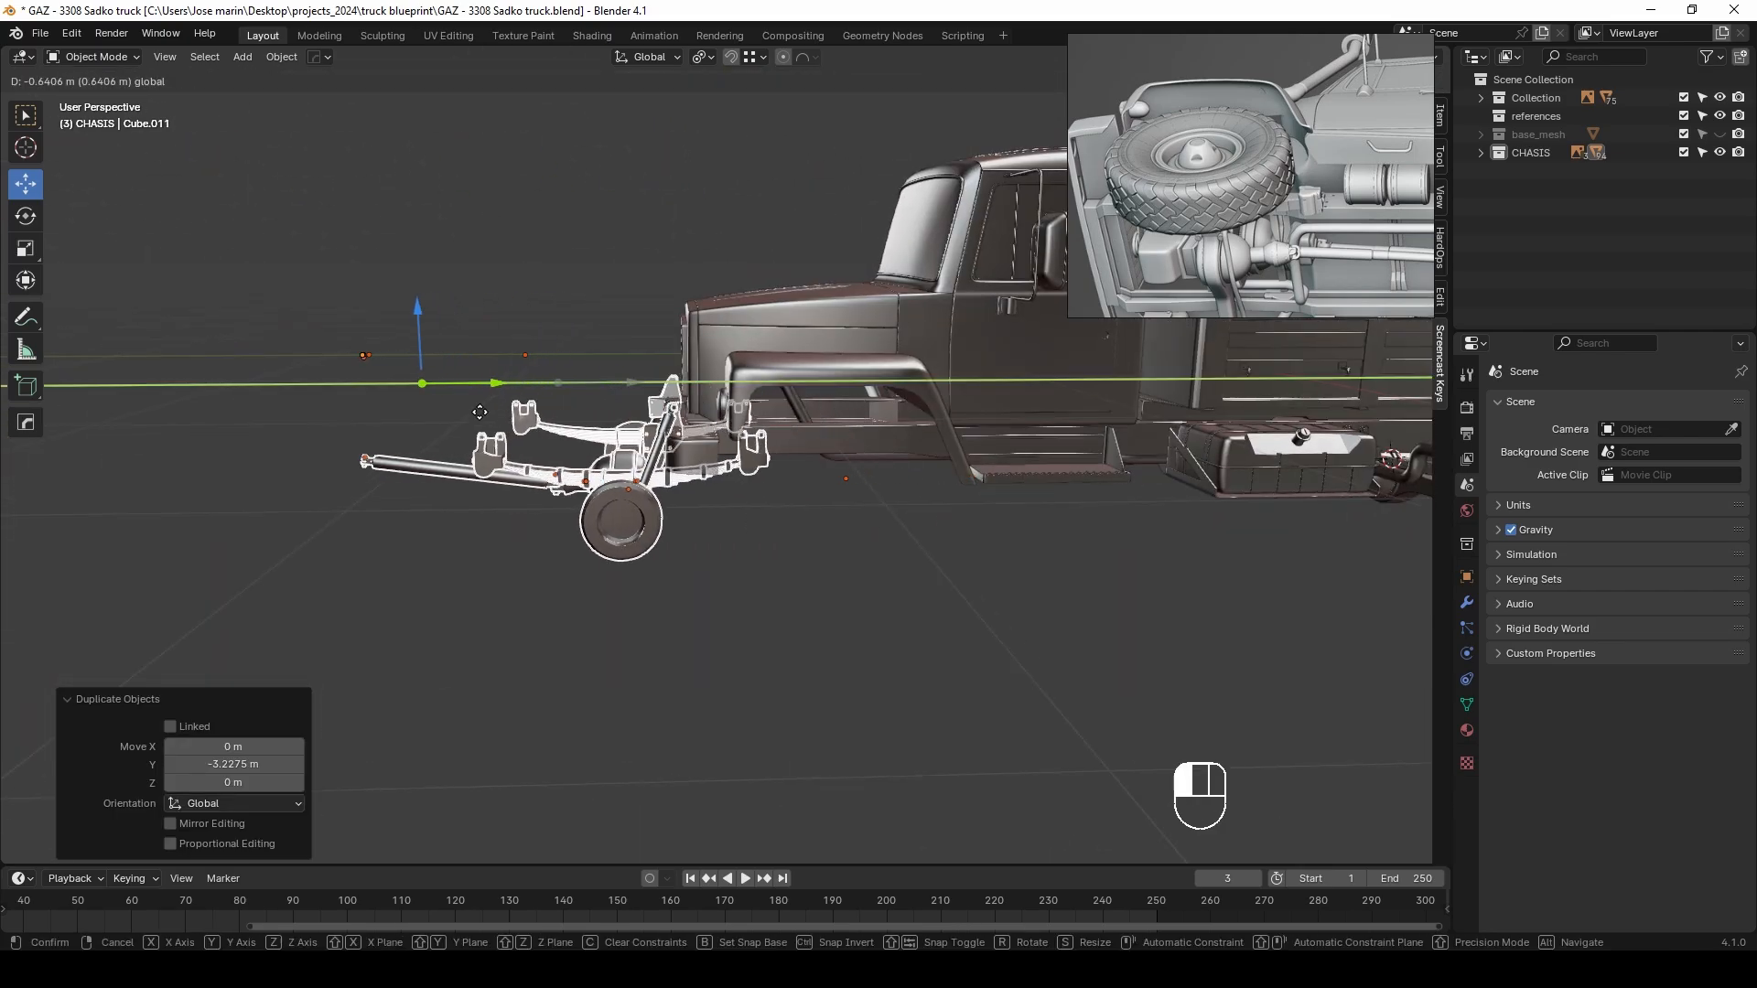
left_click(378, 430)
Set the transform pivot point to Bounding Box Center
middle_click_drag(378, 430, 513, 366)
left_click(702, 57)
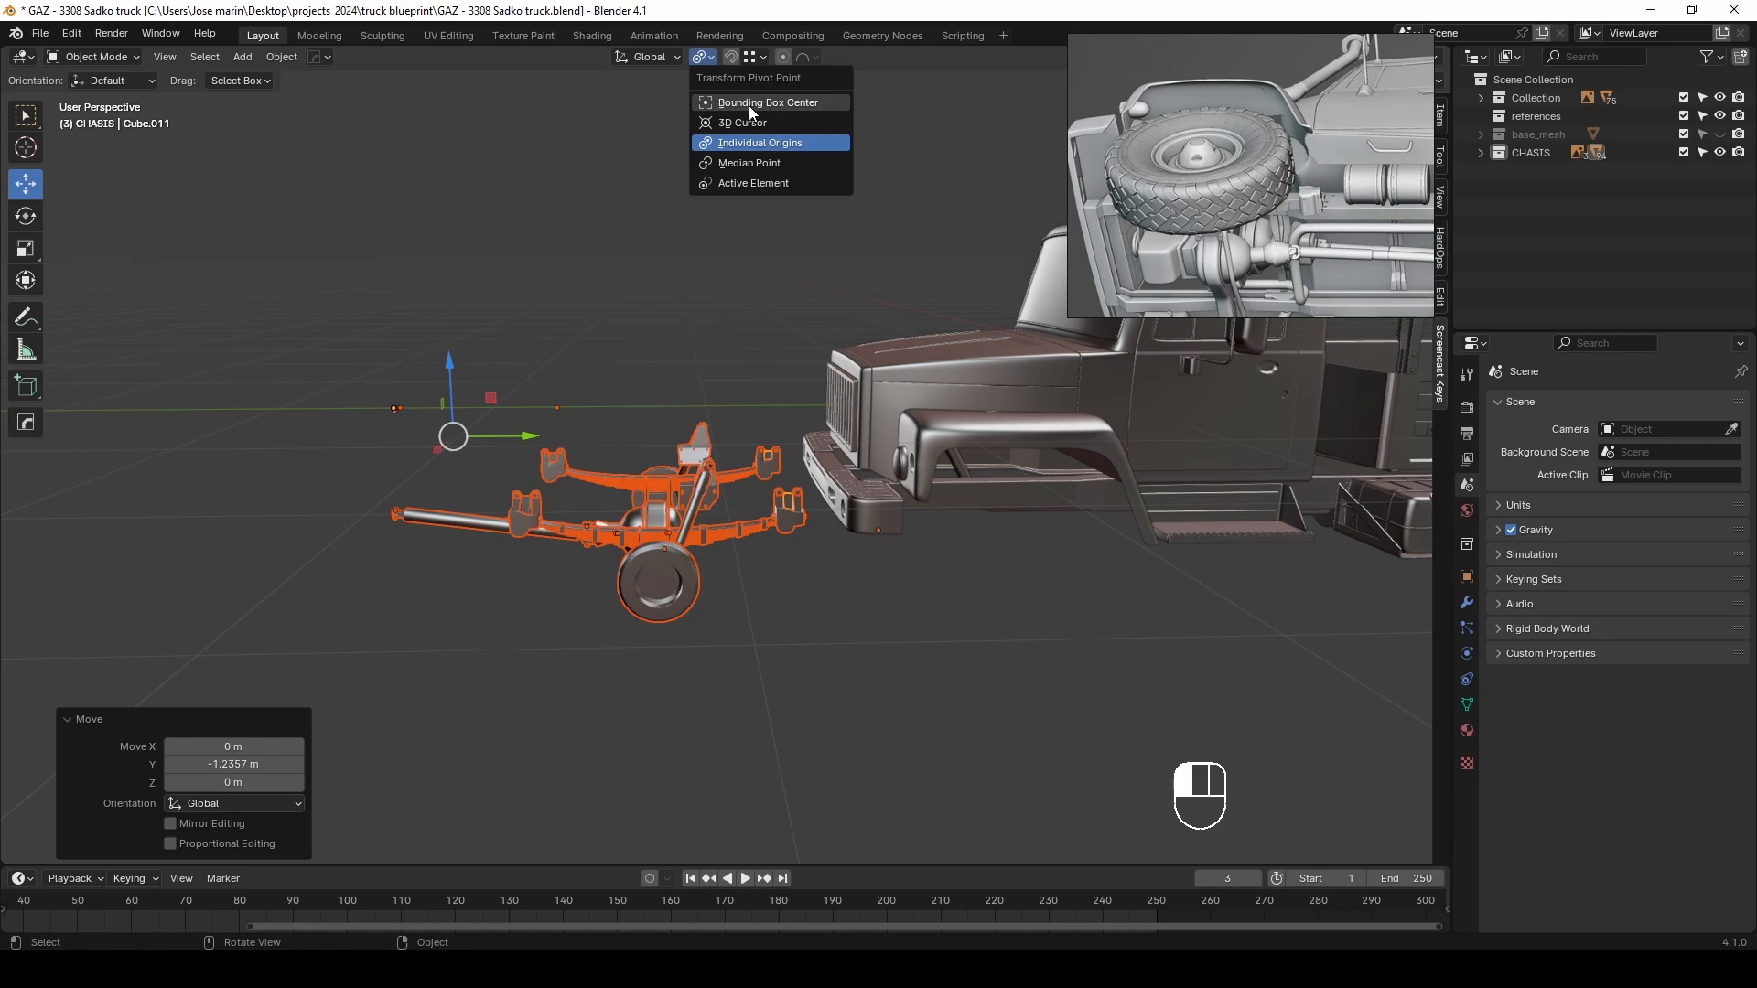
left_click(752, 98)
left_click(710, 56)
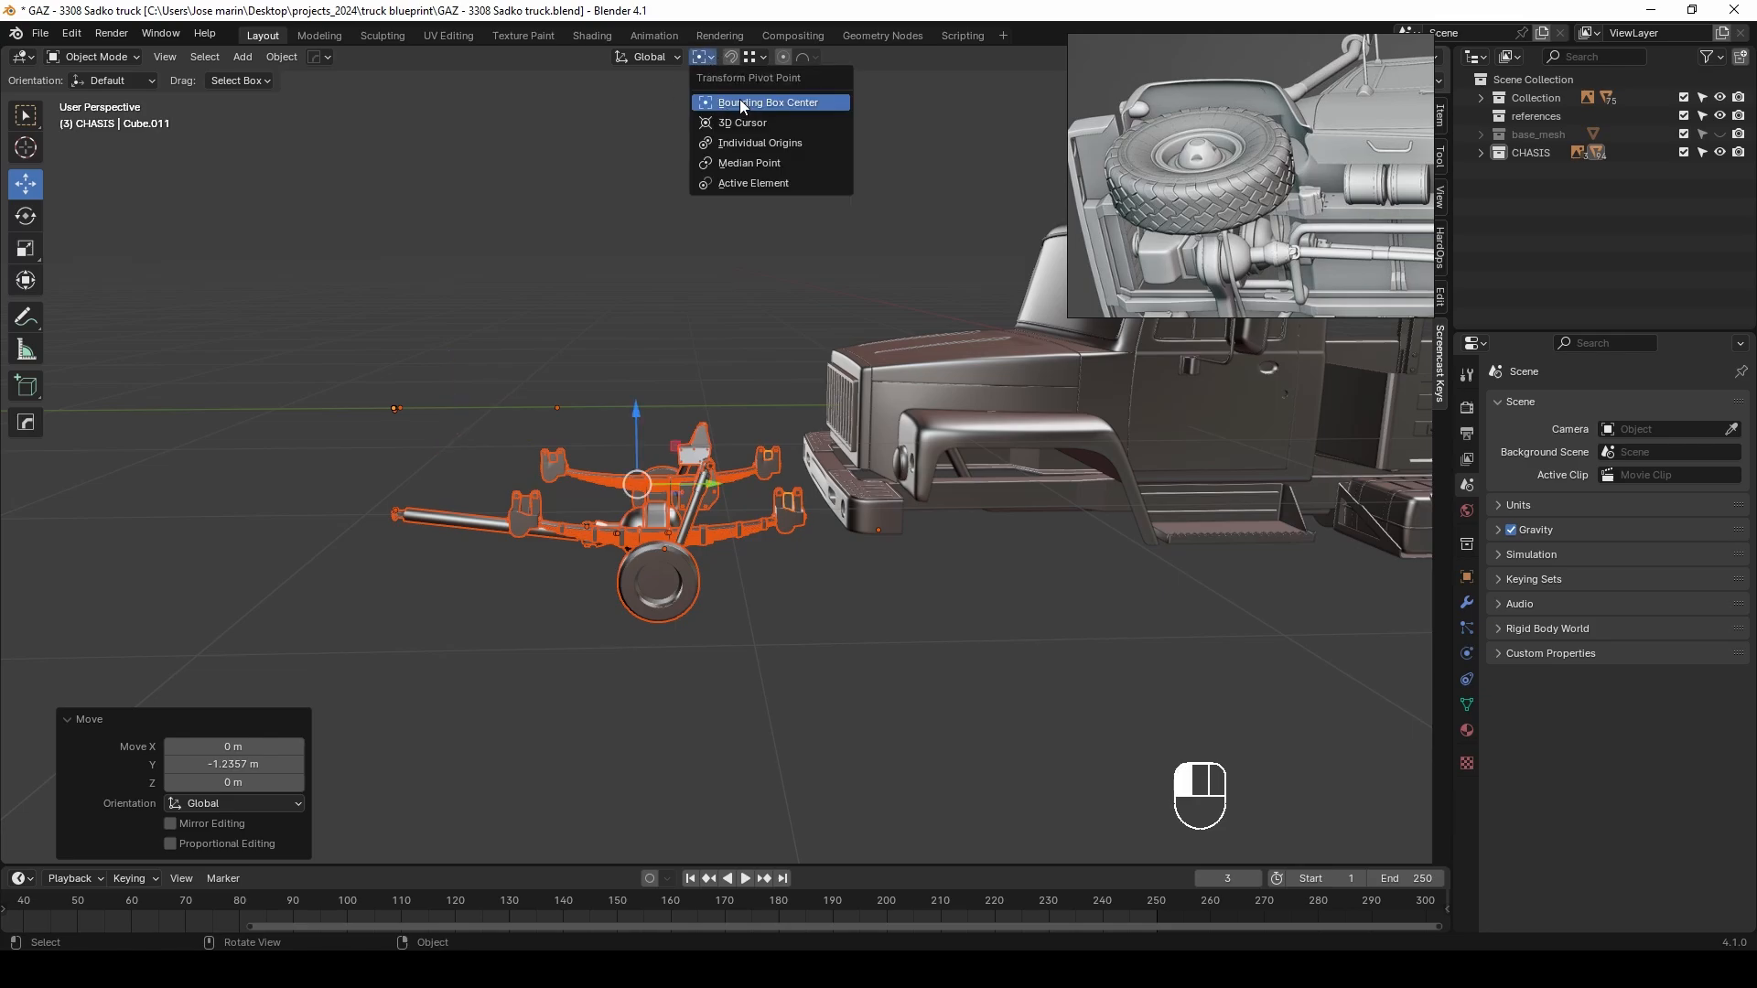
left_click(741, 103)
Apply the duplicated suspension's transforms and move it another -1.0042 m along Y
middle_click_drag(828, 577, 908, 558)
key("ctrl+a")
left_click(777, 600)
scroll(882, 540, "up", 4)
left_click(886, 528)
key("ctrl+z")
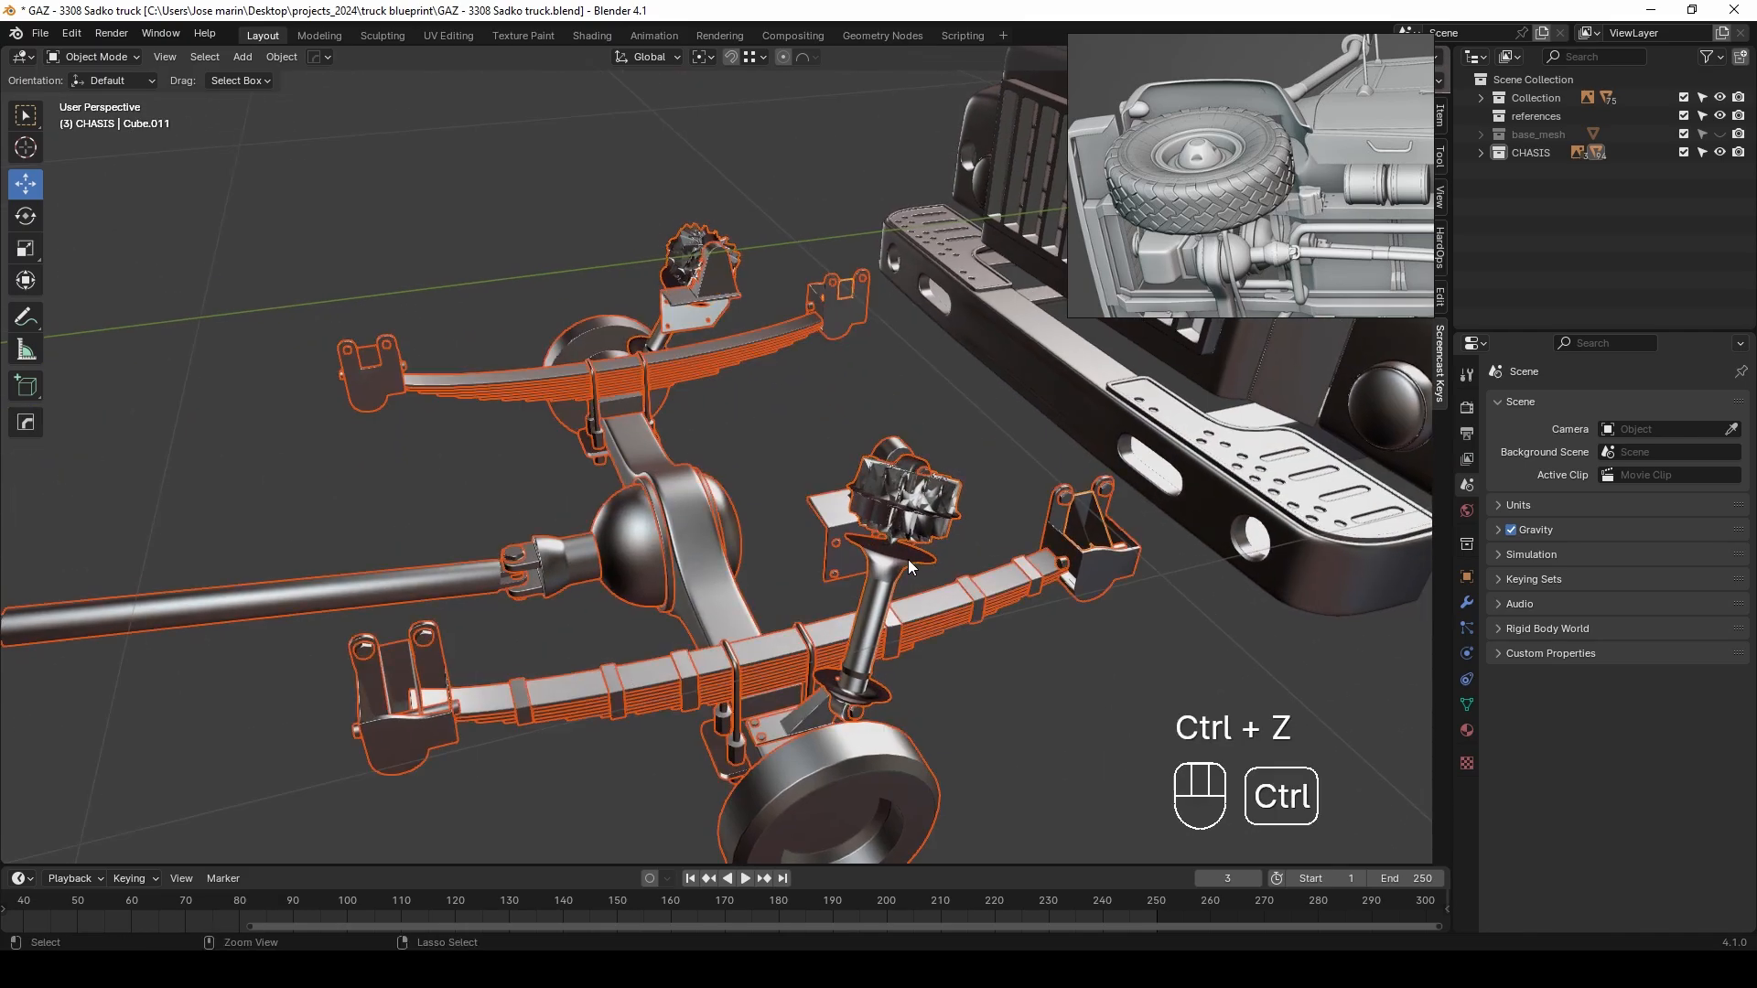
scroll(908, 560, "down", 6)
key("g")
left_click(759, 494)
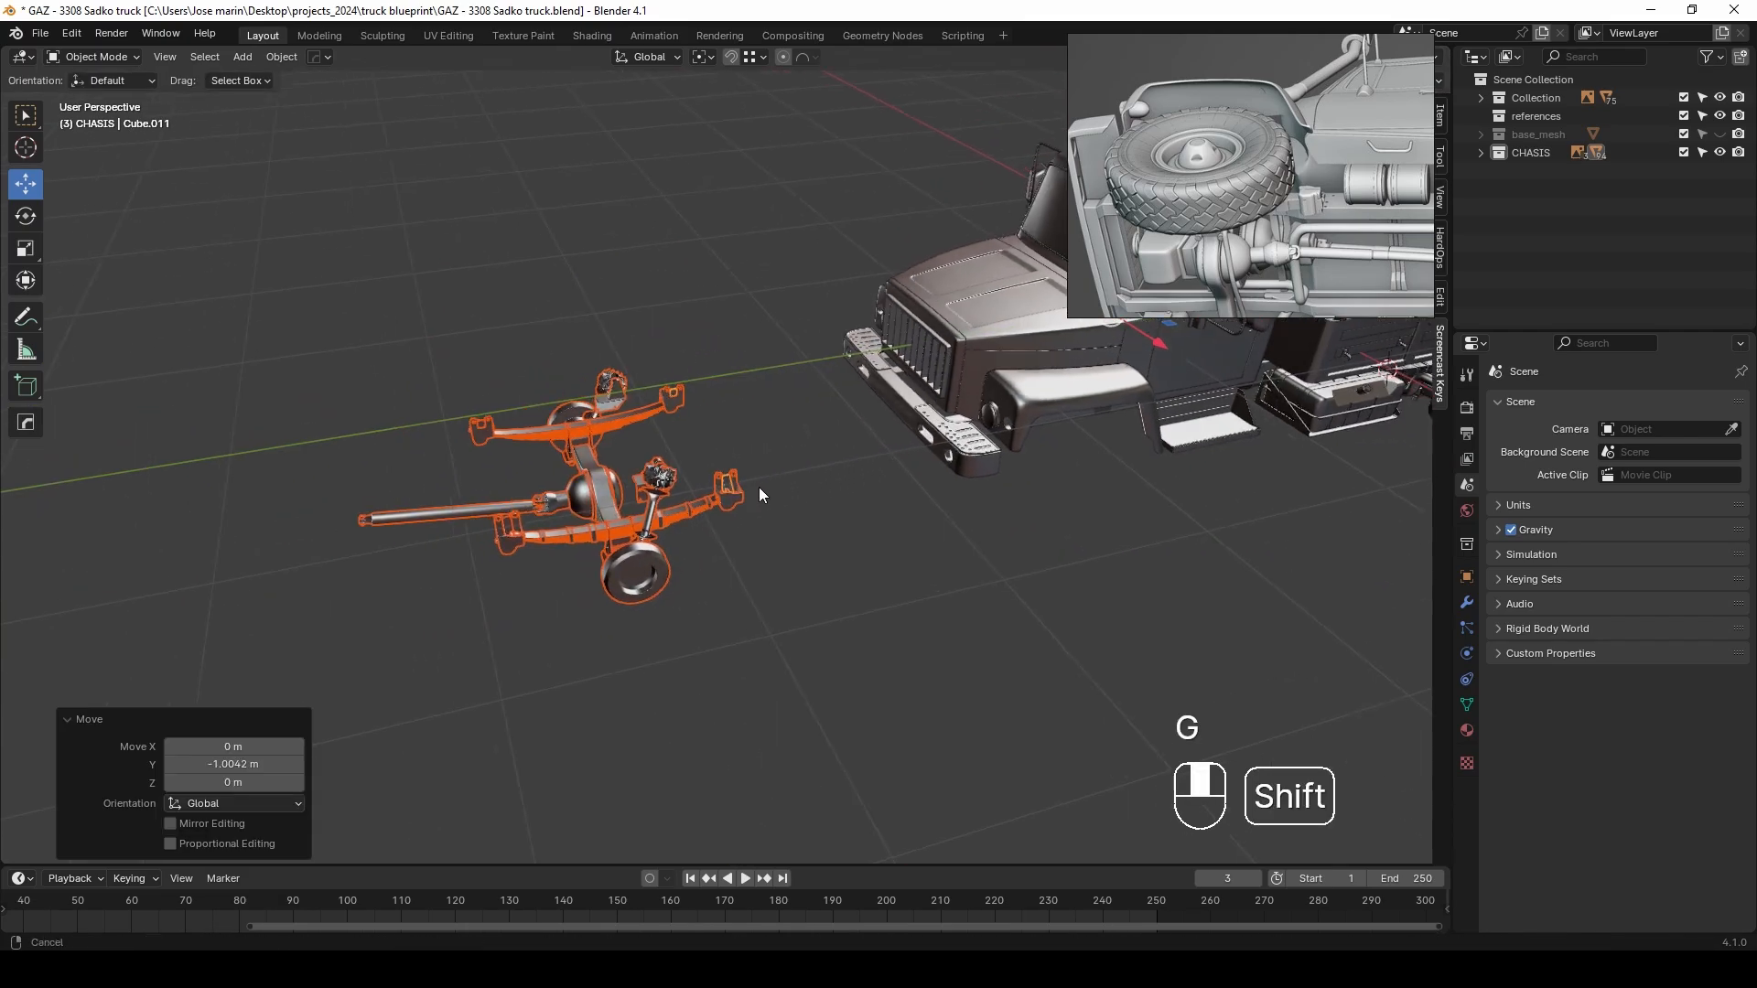
Isolate the duplicated shock absorber, set its bevel amount to 0.0005 m and leave the isolated view
left_click(728, 458)
scroll(728, 457, "up", 4)
key("KP_Divide")
middle_click_drag(720, 530, 879, 430)
left_click(1466, 602)
left_click_drag(1672, 506, 1611, 506, "shift")
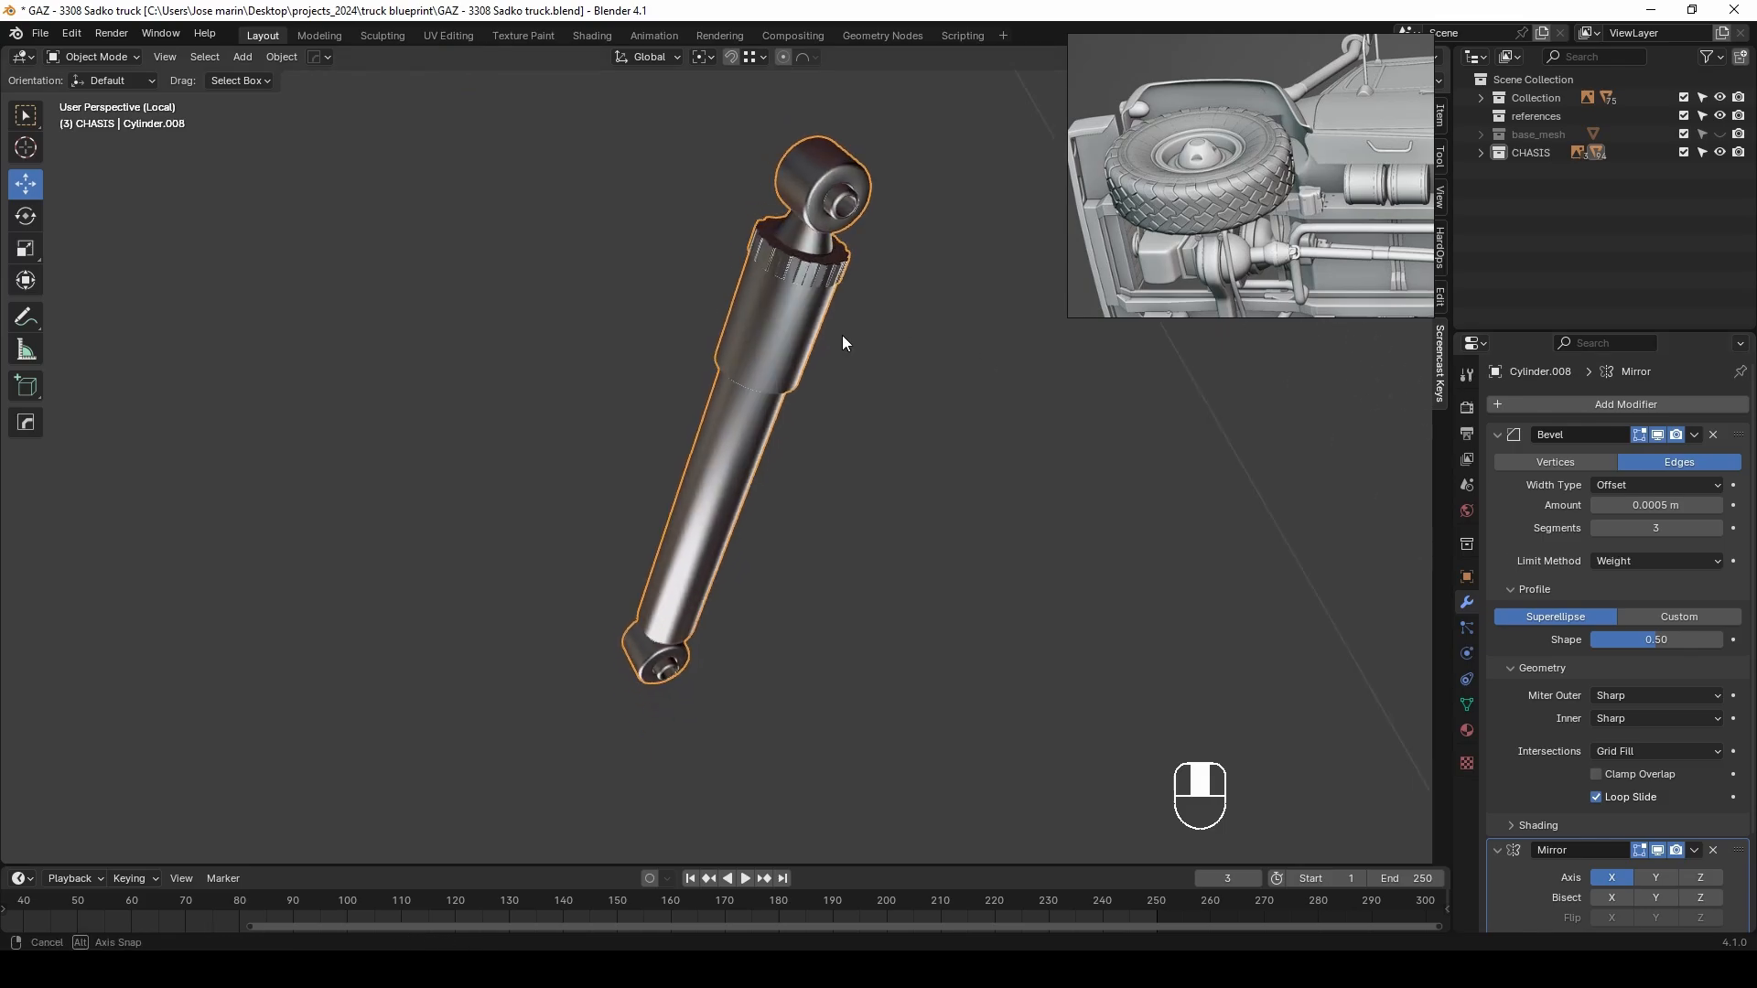
middle_click_drag(842, 335, 793, 426)
key("KP_Divide")
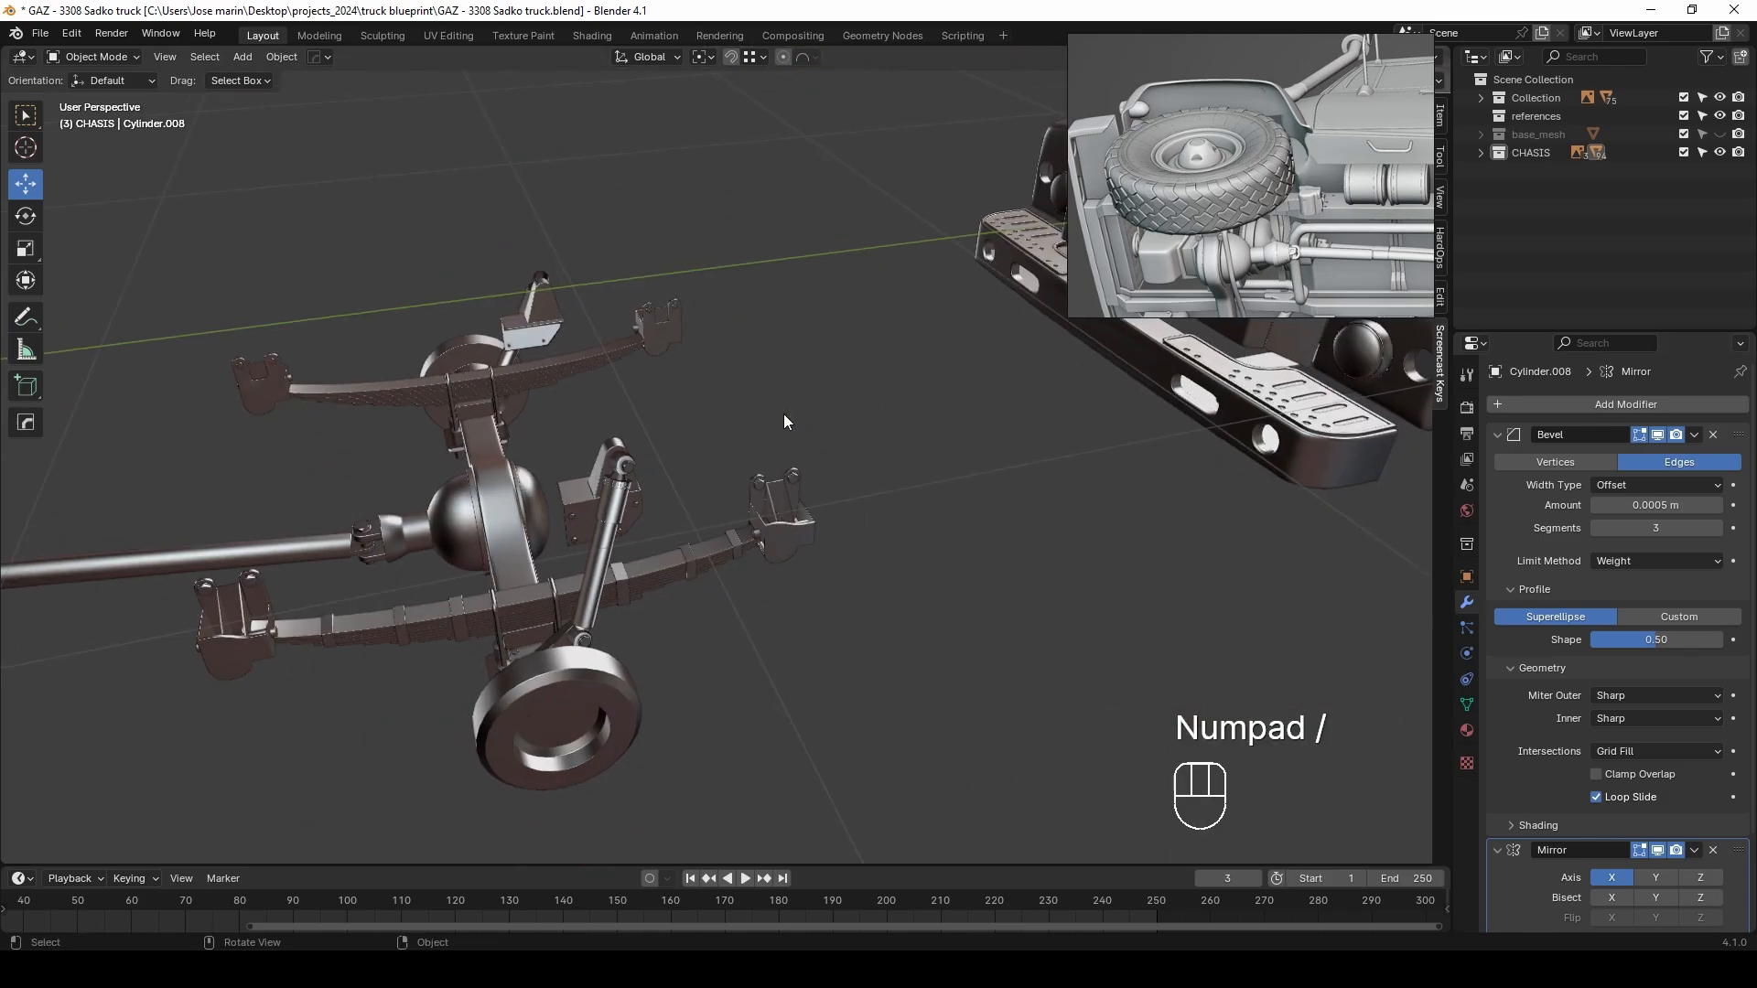
Select the whole duplicated suspension and apply its transforms
scroll(783, 414, "down", 5)
left_click_drag(231, 304, 759, 628)
middle_click_drag(761, 639, 698, 612)
key("ctrl+a")
left_click(760, 501)
Flip all the duplicated suspension's geometry along Y with a scale of -1 and recalculate its normals
key("Tab")
key("a")
type("y-1")
key("Return")
key("shift+n")
Move the flipped suspension 3.2079 m along Y onto the blueprint's front wheel in the right side view
key("KP_3")
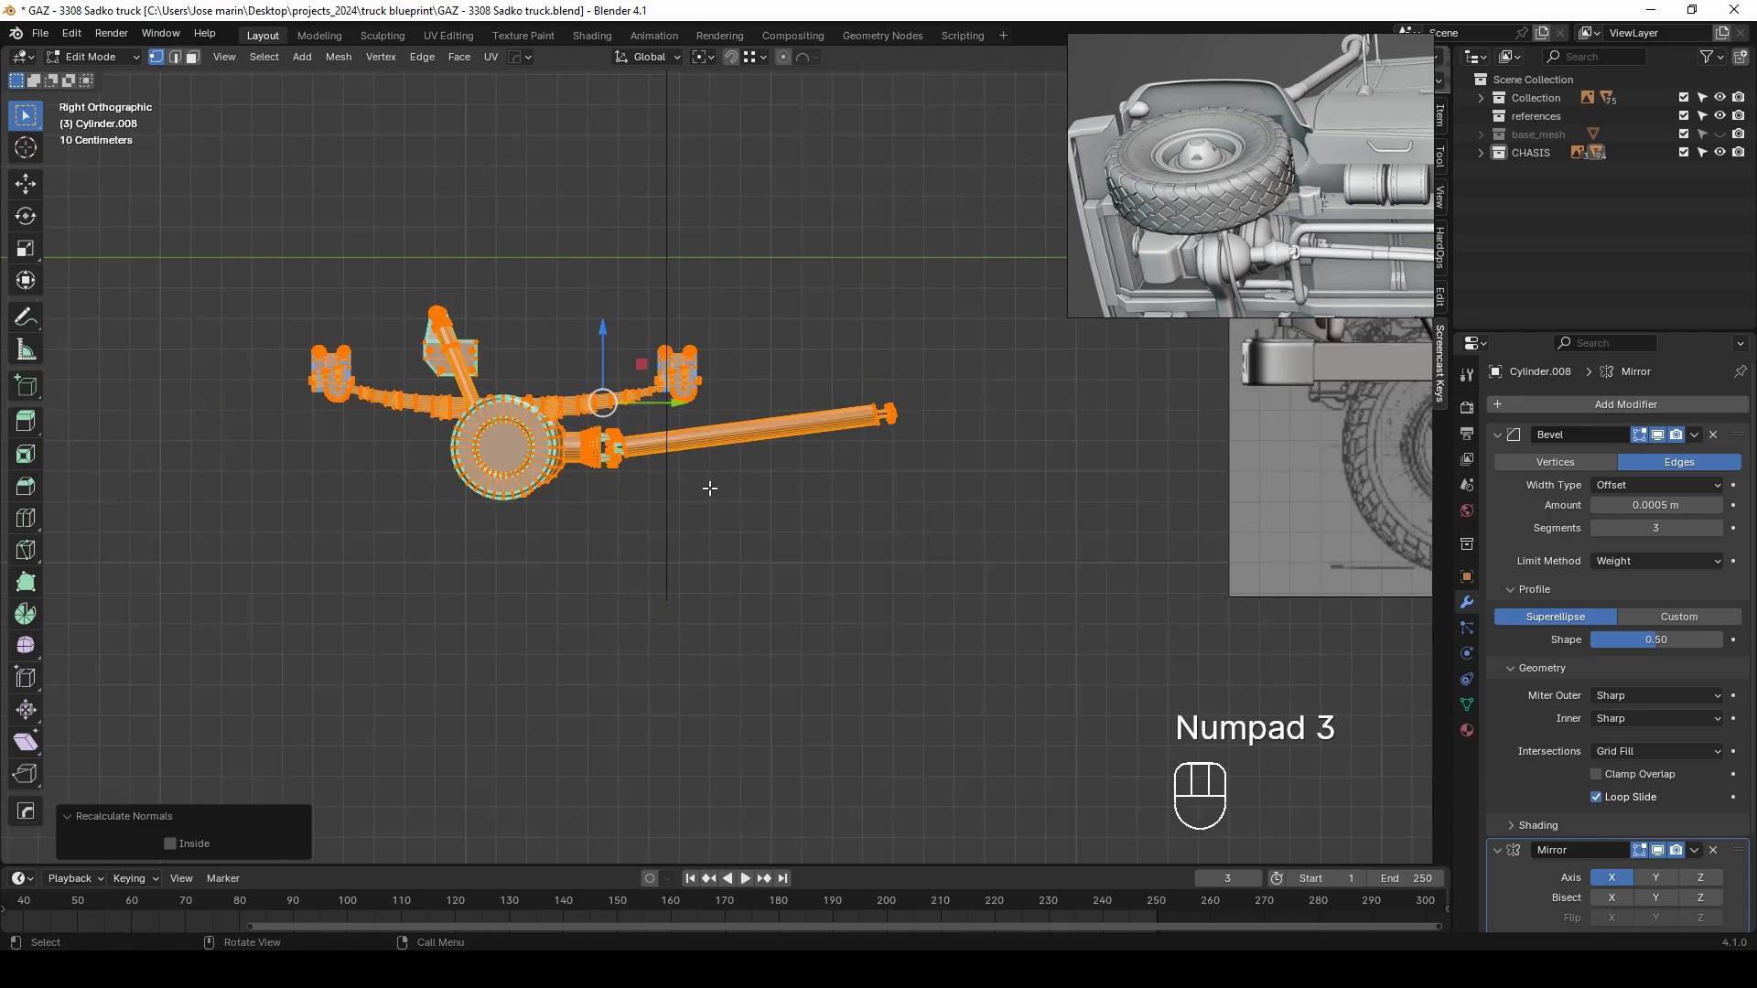
middle_click_drag(709, 489, 532, 482, "shift")
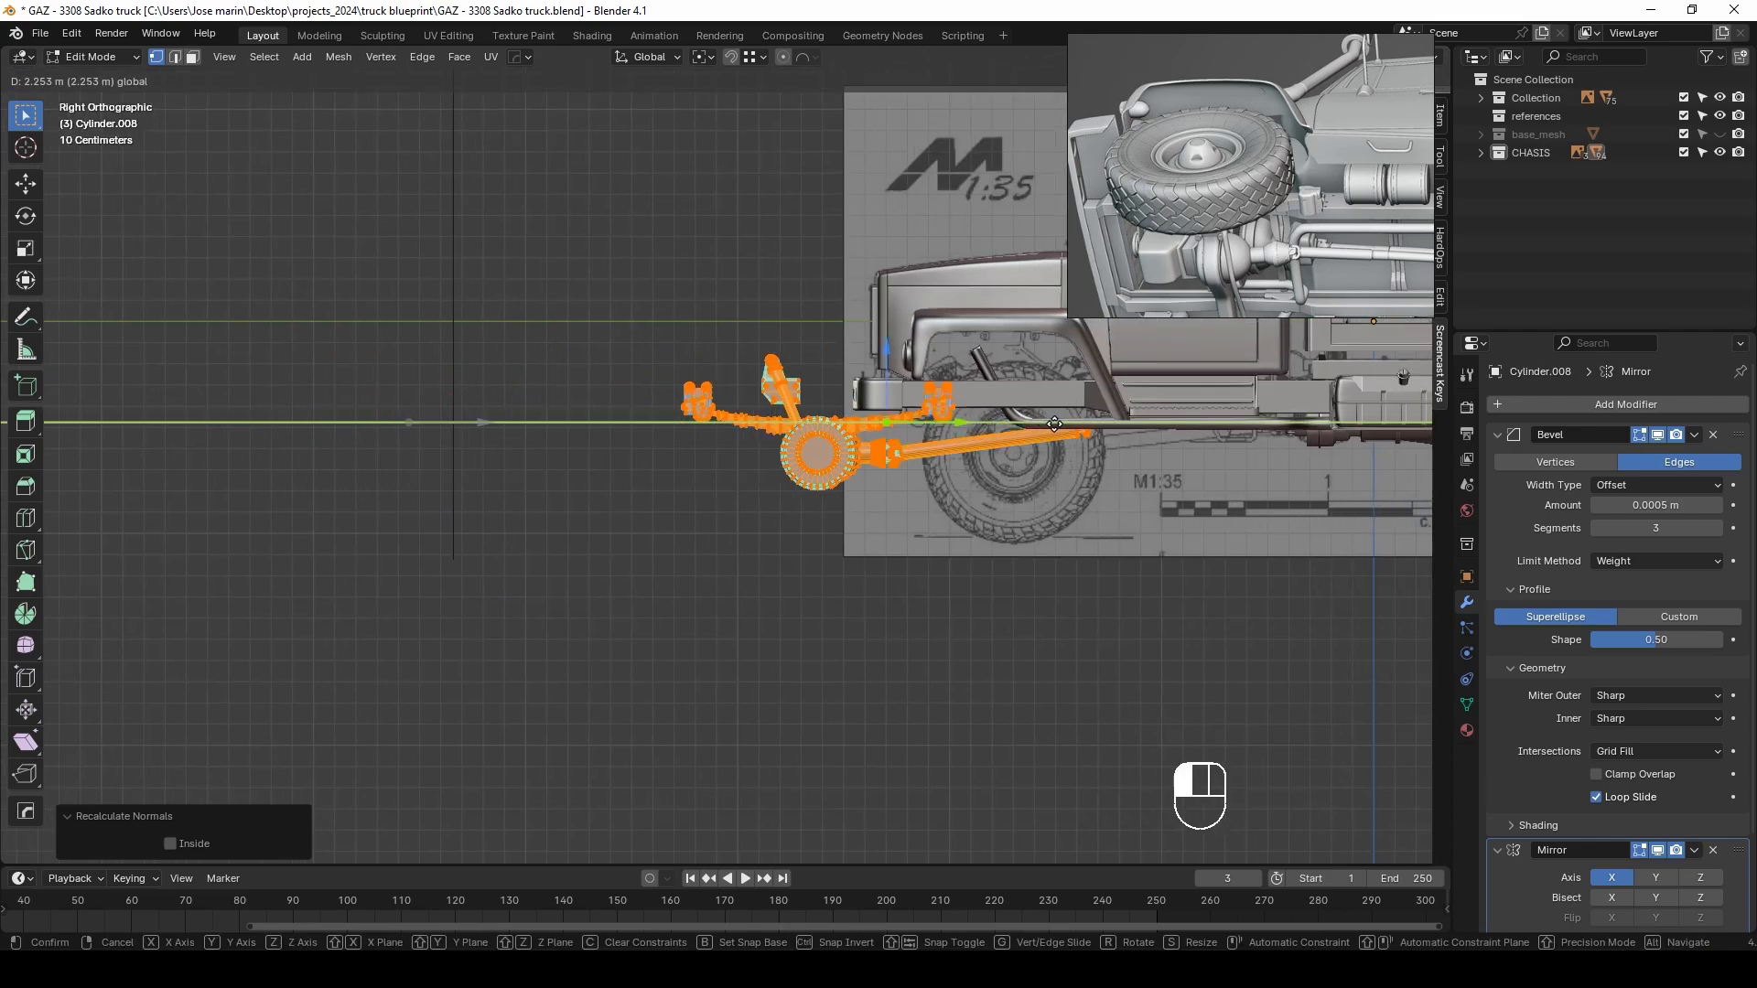
left_click_drag(1392, 415, 1418, 415, "shift")
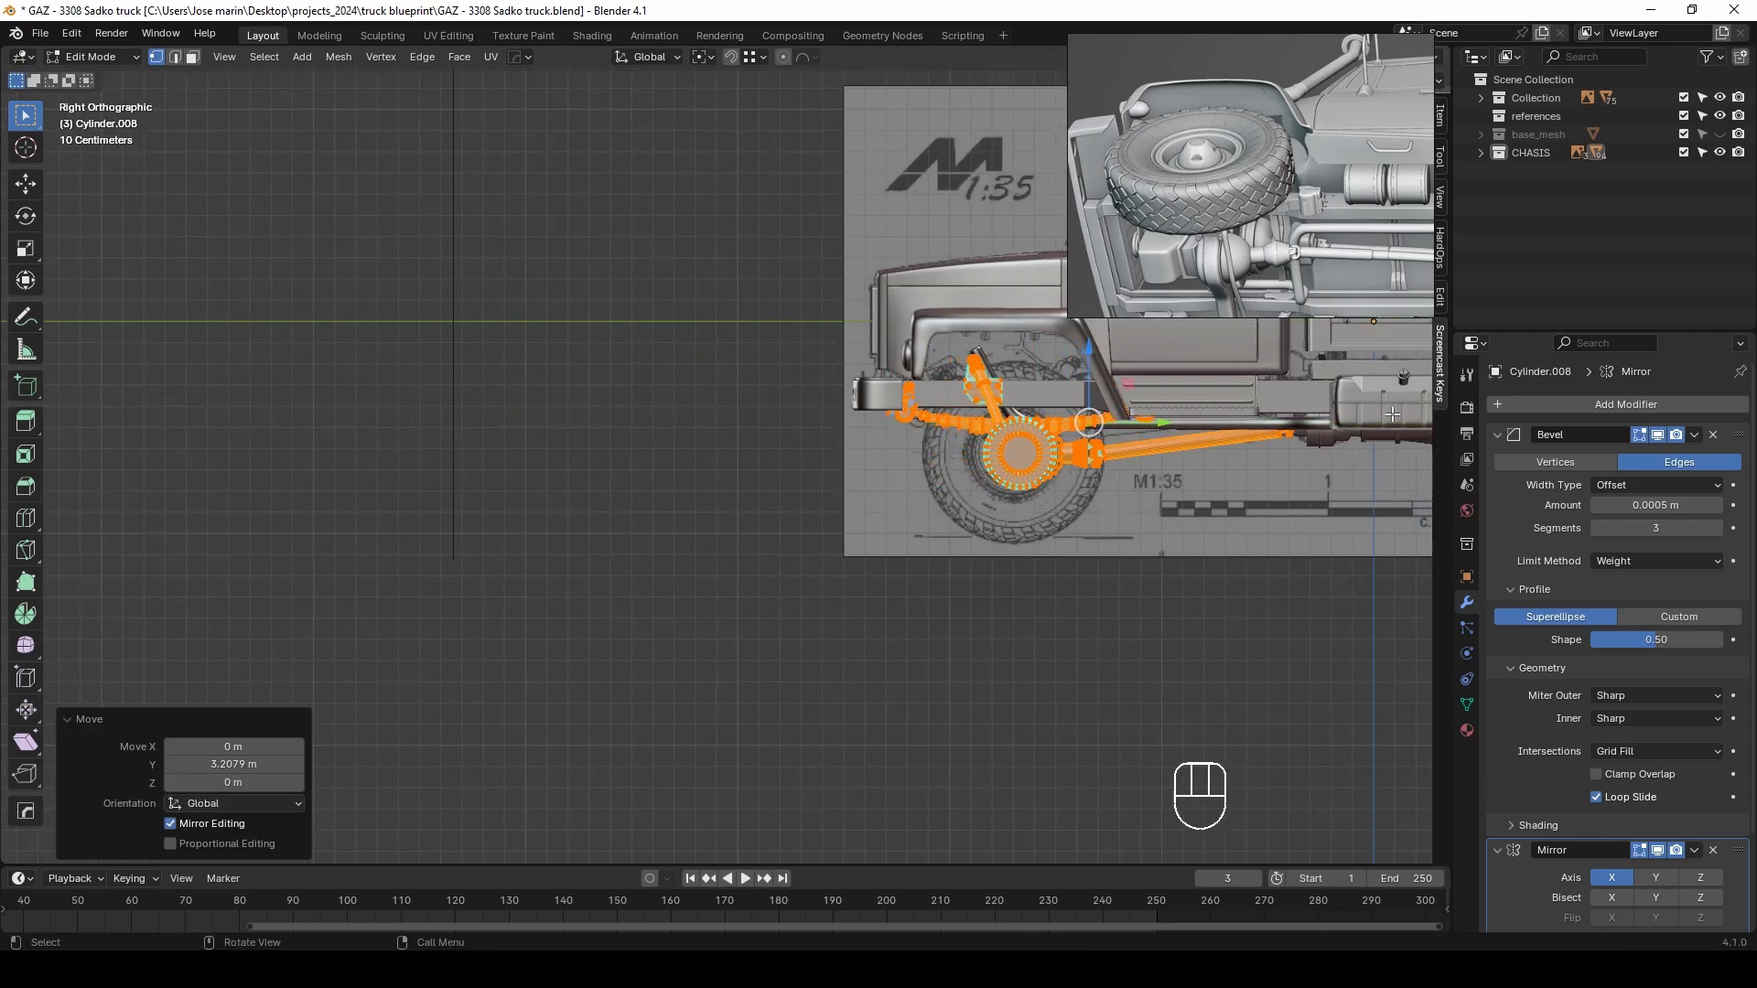
Examine from beneath how the front drive shaft meets the transfer case and how the front suspension sits
middle_click_drag(1281, 430, 999, 384, "shift")
middle_click_drag(961, 567, 879, 458)
key("alt+z")
scroll(864, 470, "up", 3)
key("alt+z")
scroll(915, 457, "up", 3)
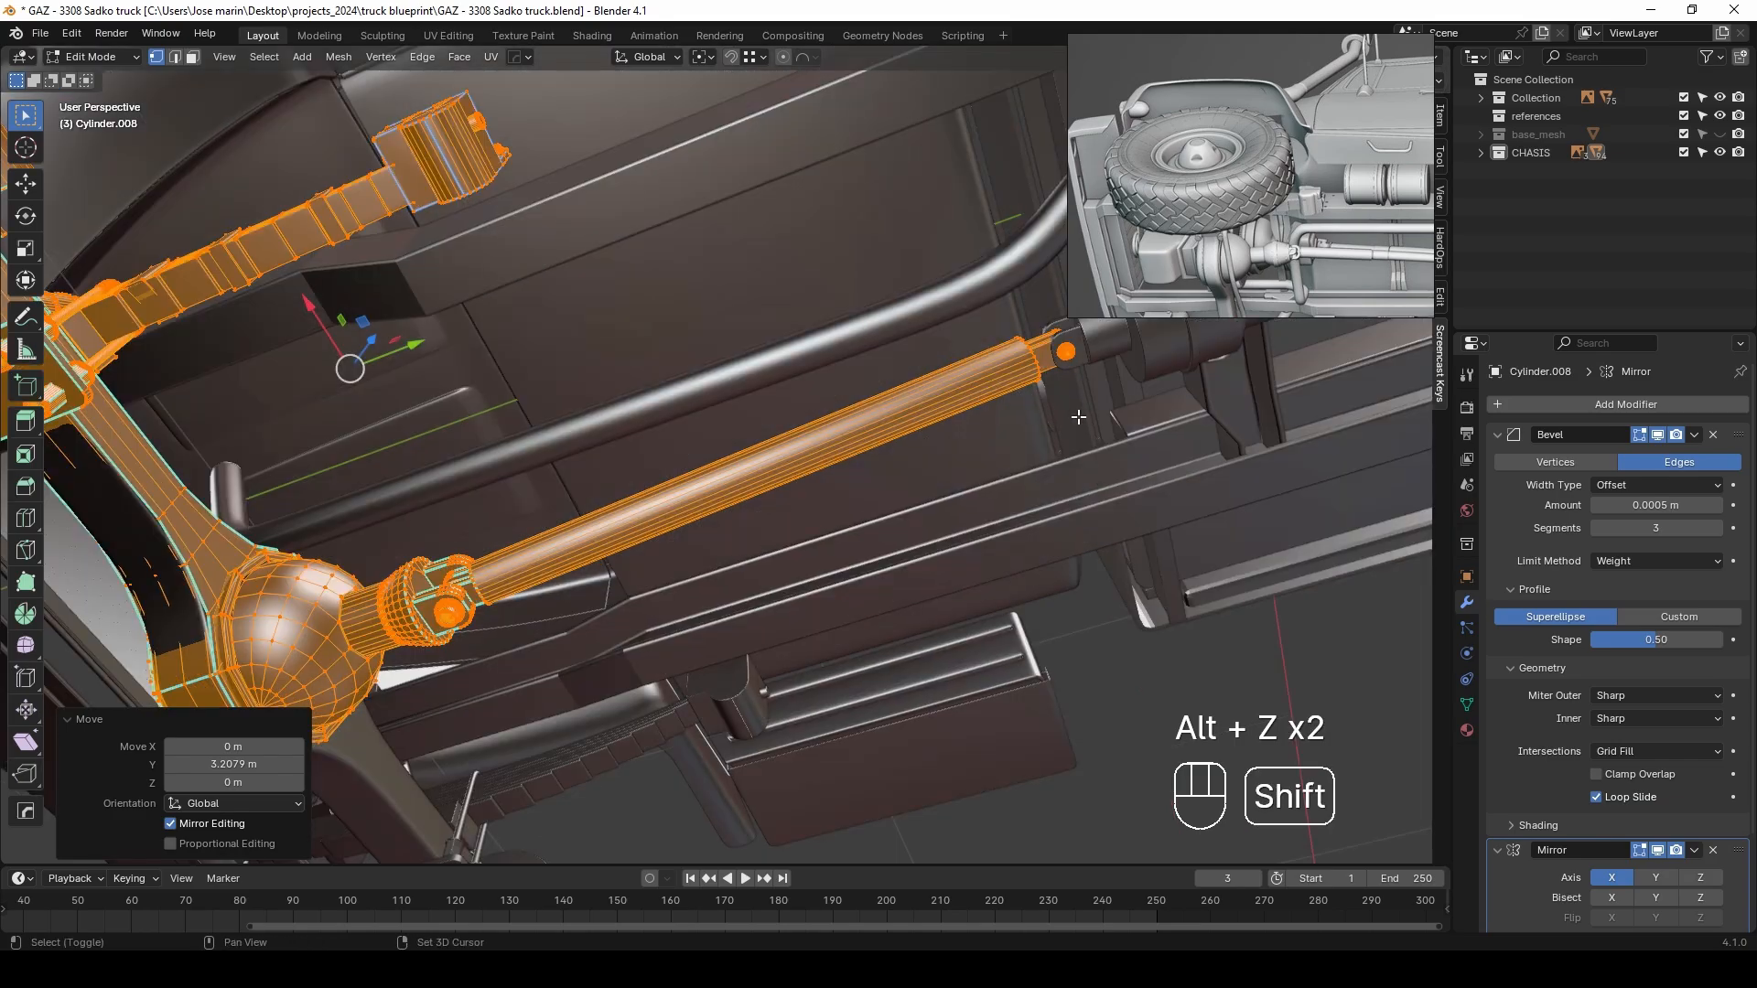
middle_click_drag(1079, 415, 935, 494, "shift")
middle_click_drag(935, 494, 923, 583)
scroll(923, 583, "down", 2)
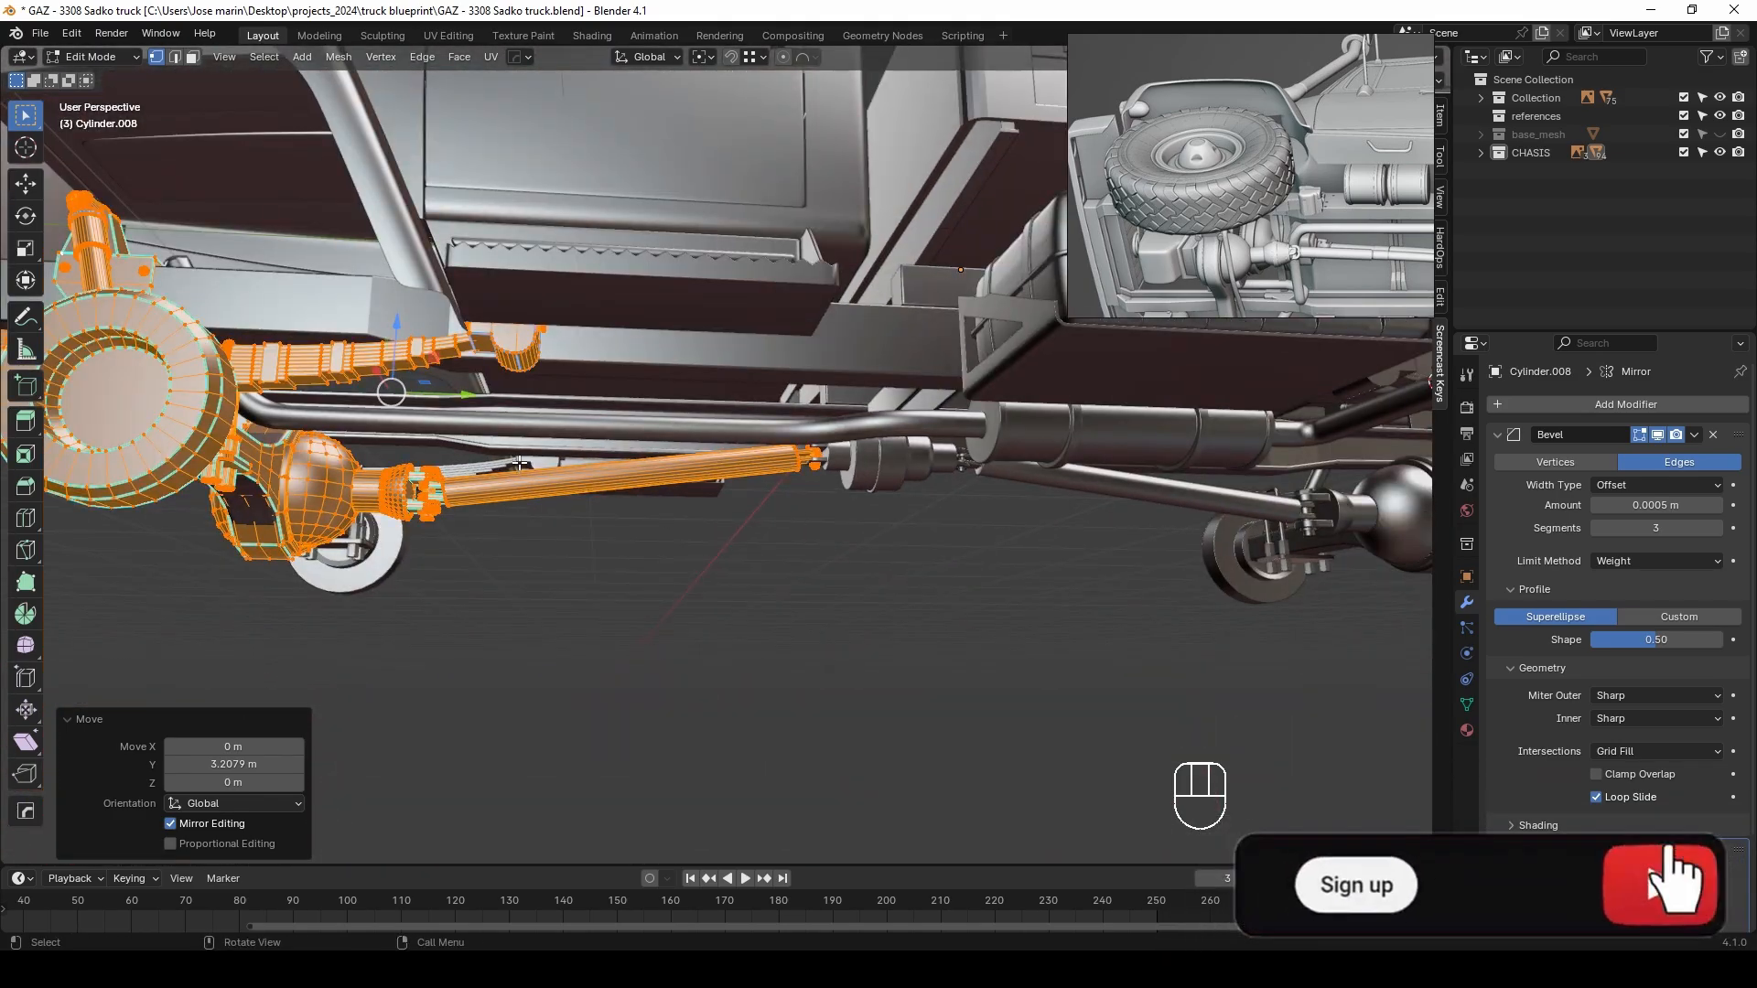
Shift the front suspension -0.031636 m along Y over the blueprint's front wheel and turn on X-ray display
key("KP_3")
middle_click_drag(501, 549, 756, 437, "shift")
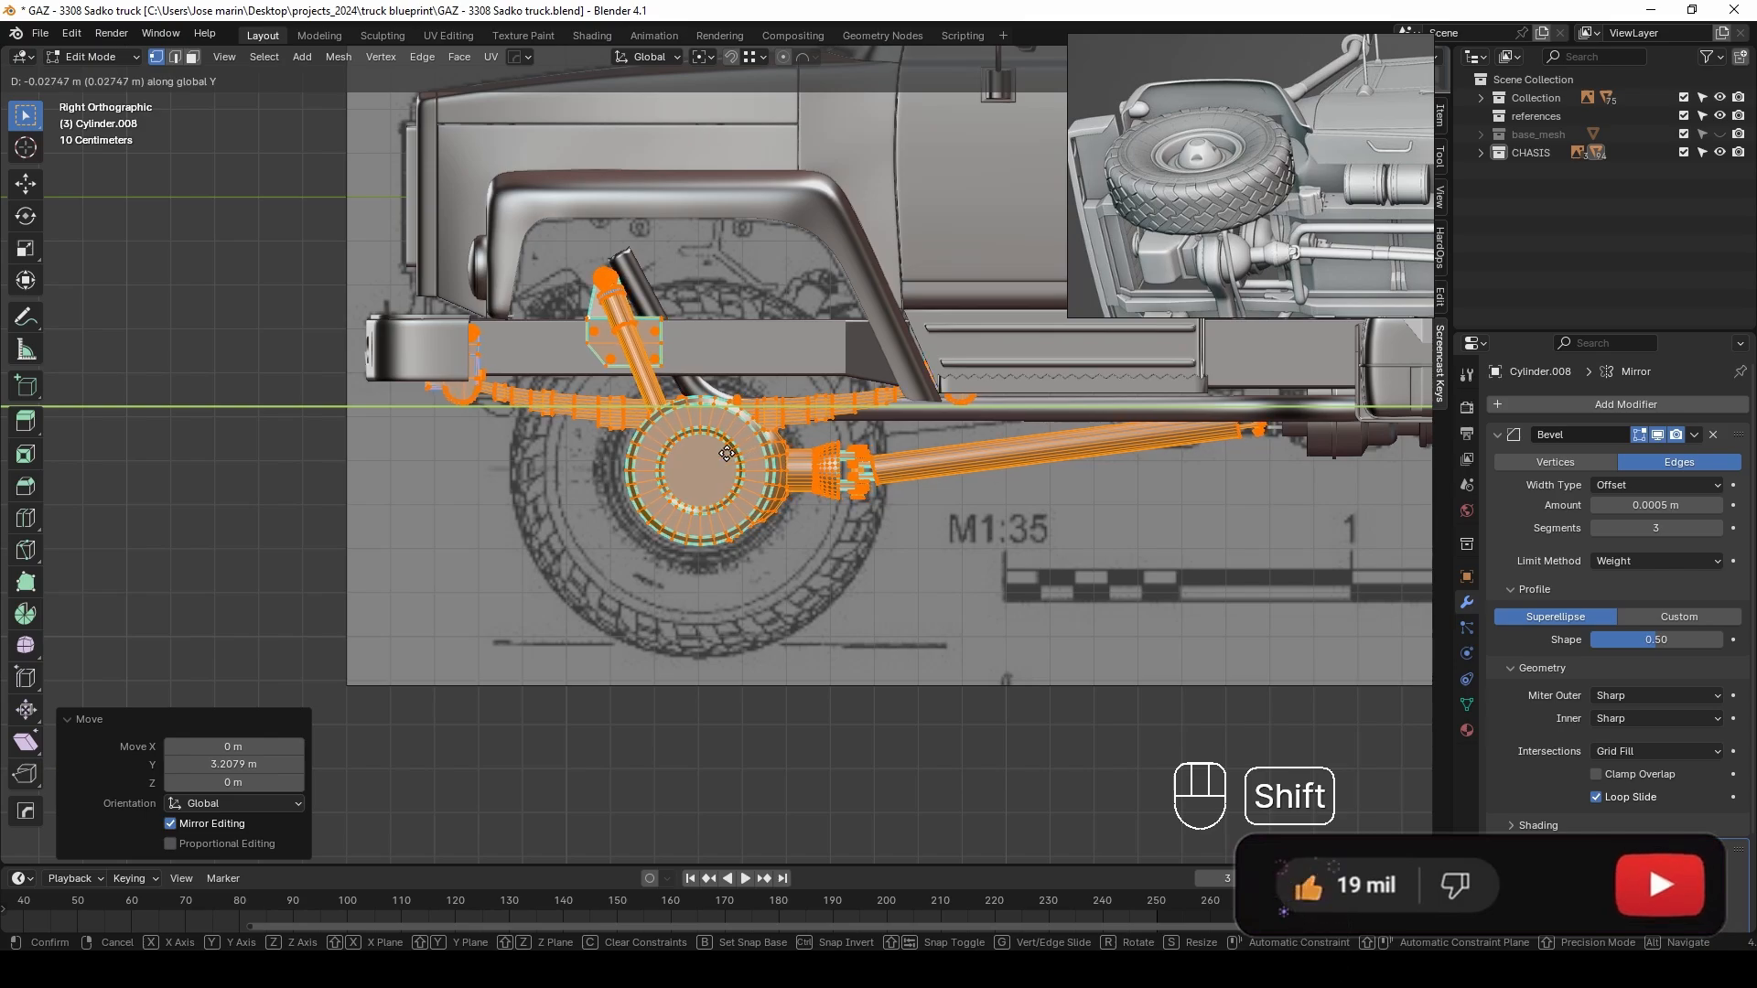
middle_click_drag(720, 458, 942, 424, "shift")
key("alt+z")
key("alt+z")
key("alt+z")
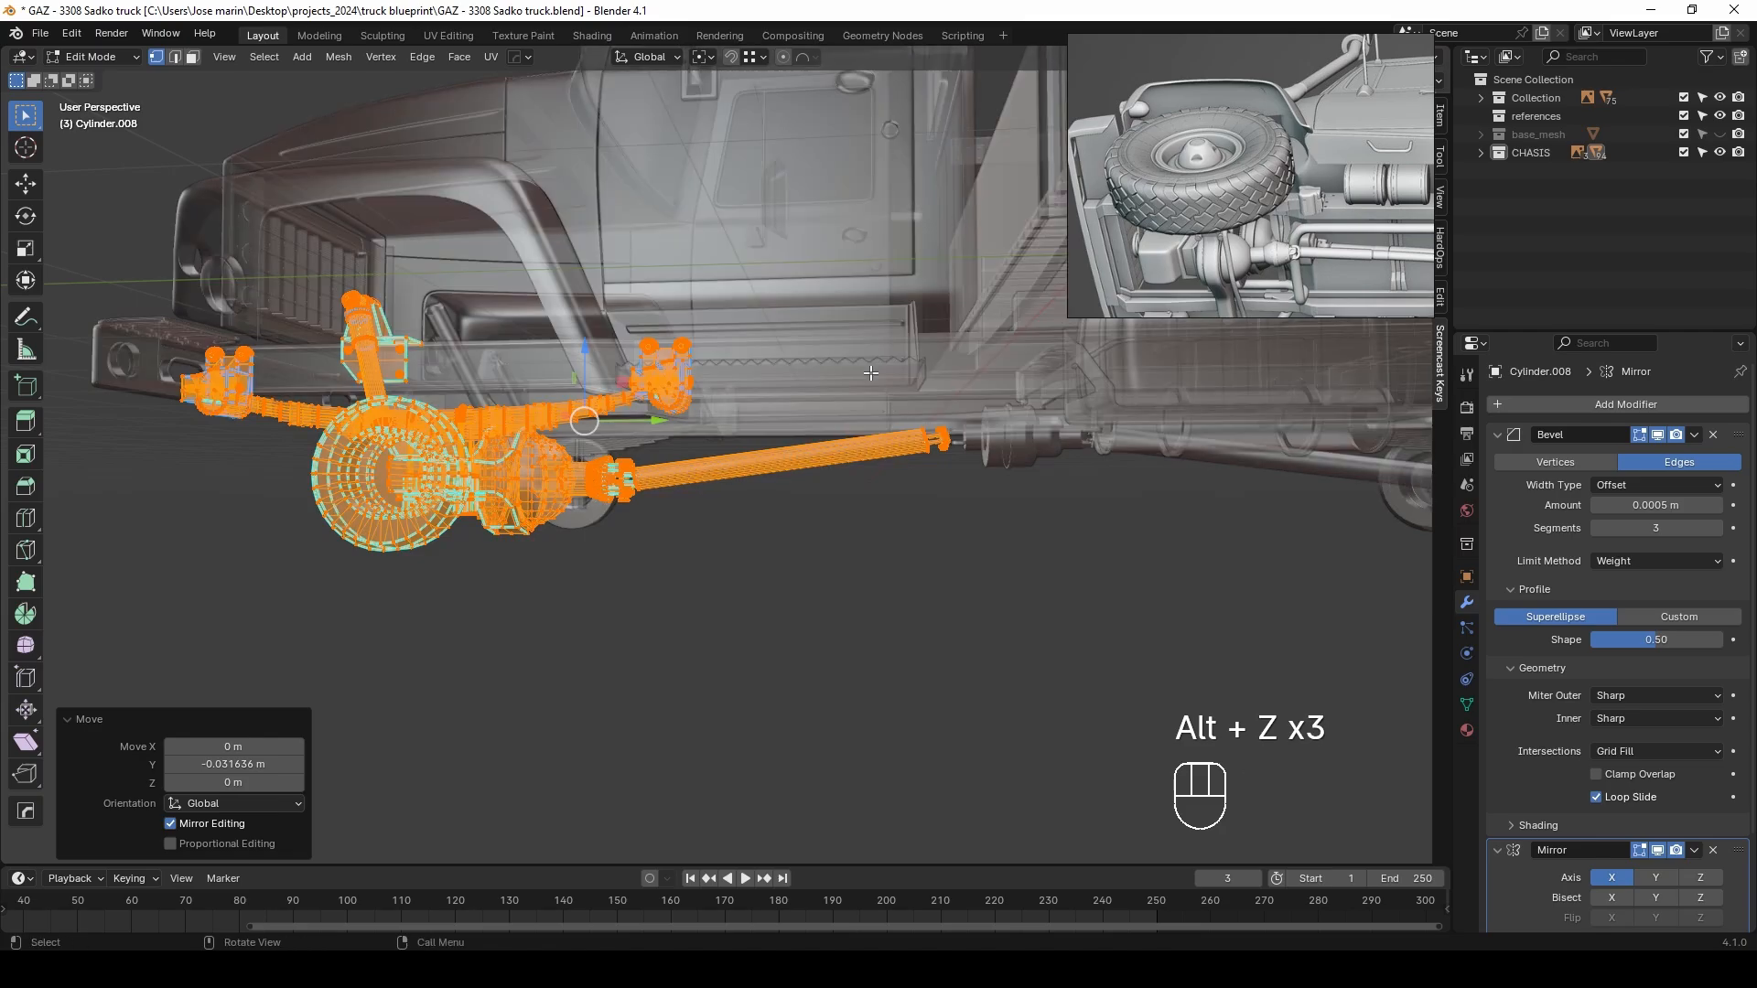
Move the transfer-case end of the front drive shaft 0.037724 m along Y and raise it slightly to meet the transfer case yoke
left_click_drag(896, 384, 999, 525)
key("KP_3")
key("alt+z")
scroll(887, 298, "up", 4)
middle_click_drag(988, 506, 860, 435, "shift")
key("alt+z")
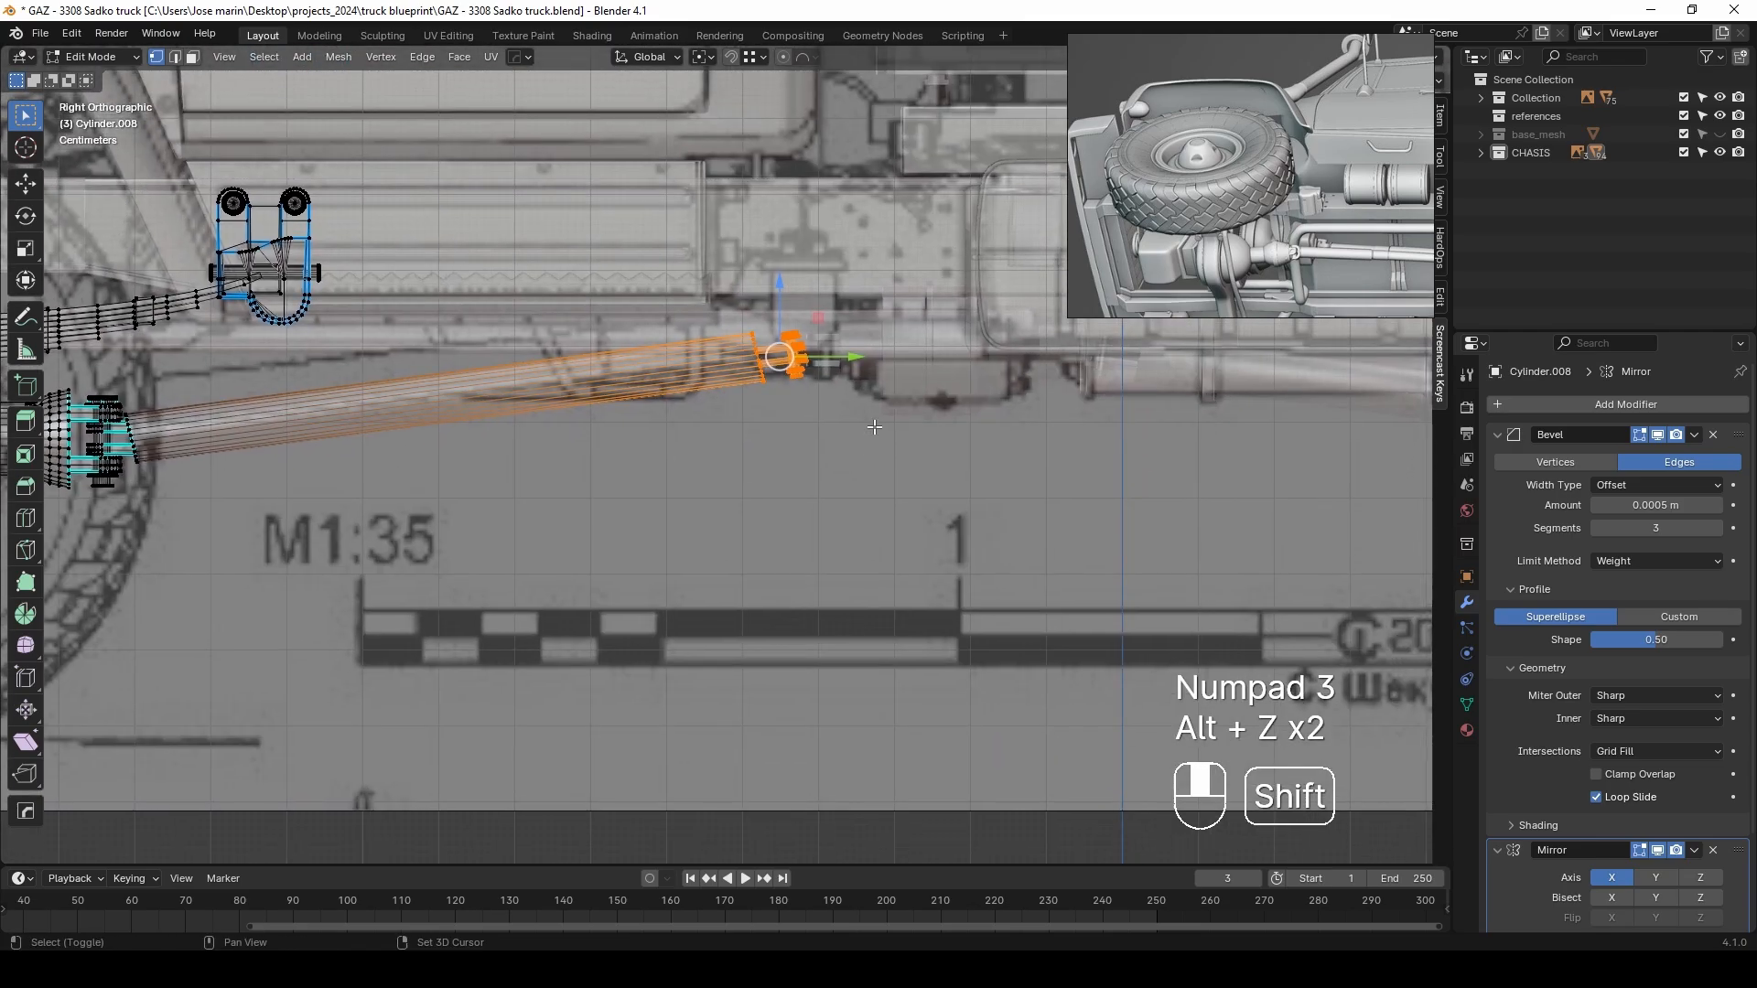
key("alt+z")
scroll(865, 402, "up", 3)
middle_click_drag(879, 375, 942, 345, "shift")
middle_click_drag(935, 466, 957, 371)
scroll(960, 430, "up", 3)
left_click_drag(912, 470, 1003, 431)
middle_click_drag(1003, 431, 986, 359)
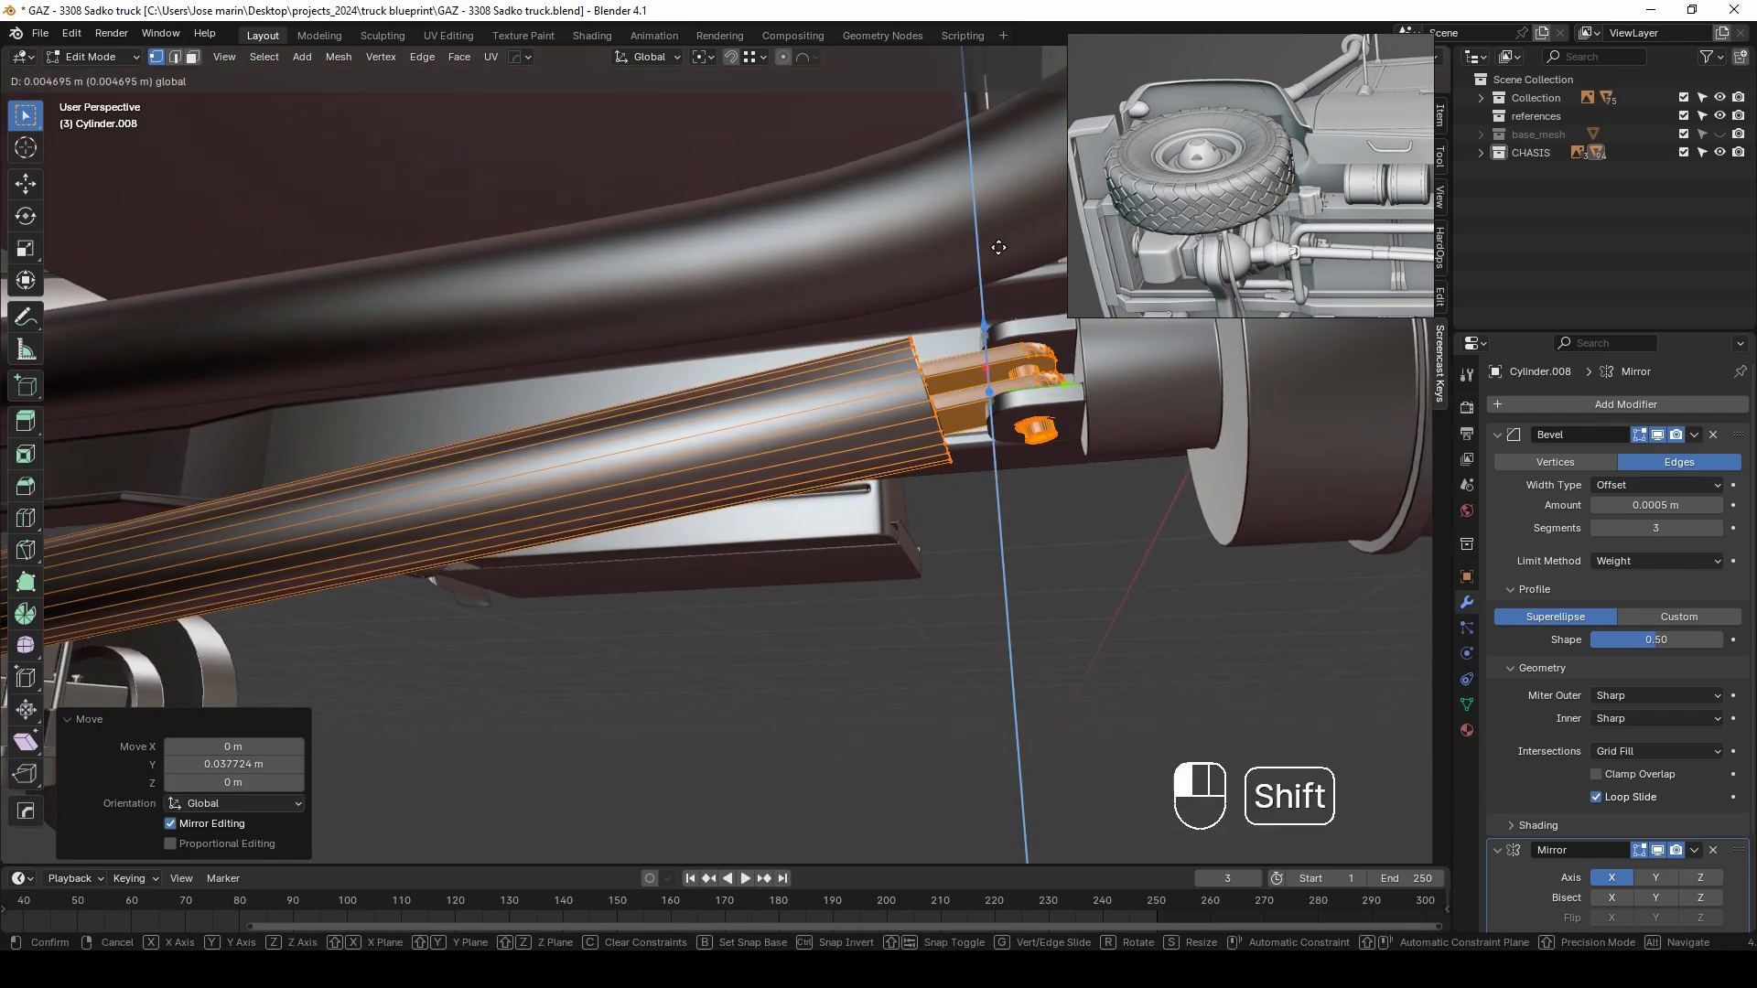
Set the joint bolt's origin to its geometry and rotate the bolt upright in the right side view
key("Tab")
left_click(1043, 432)
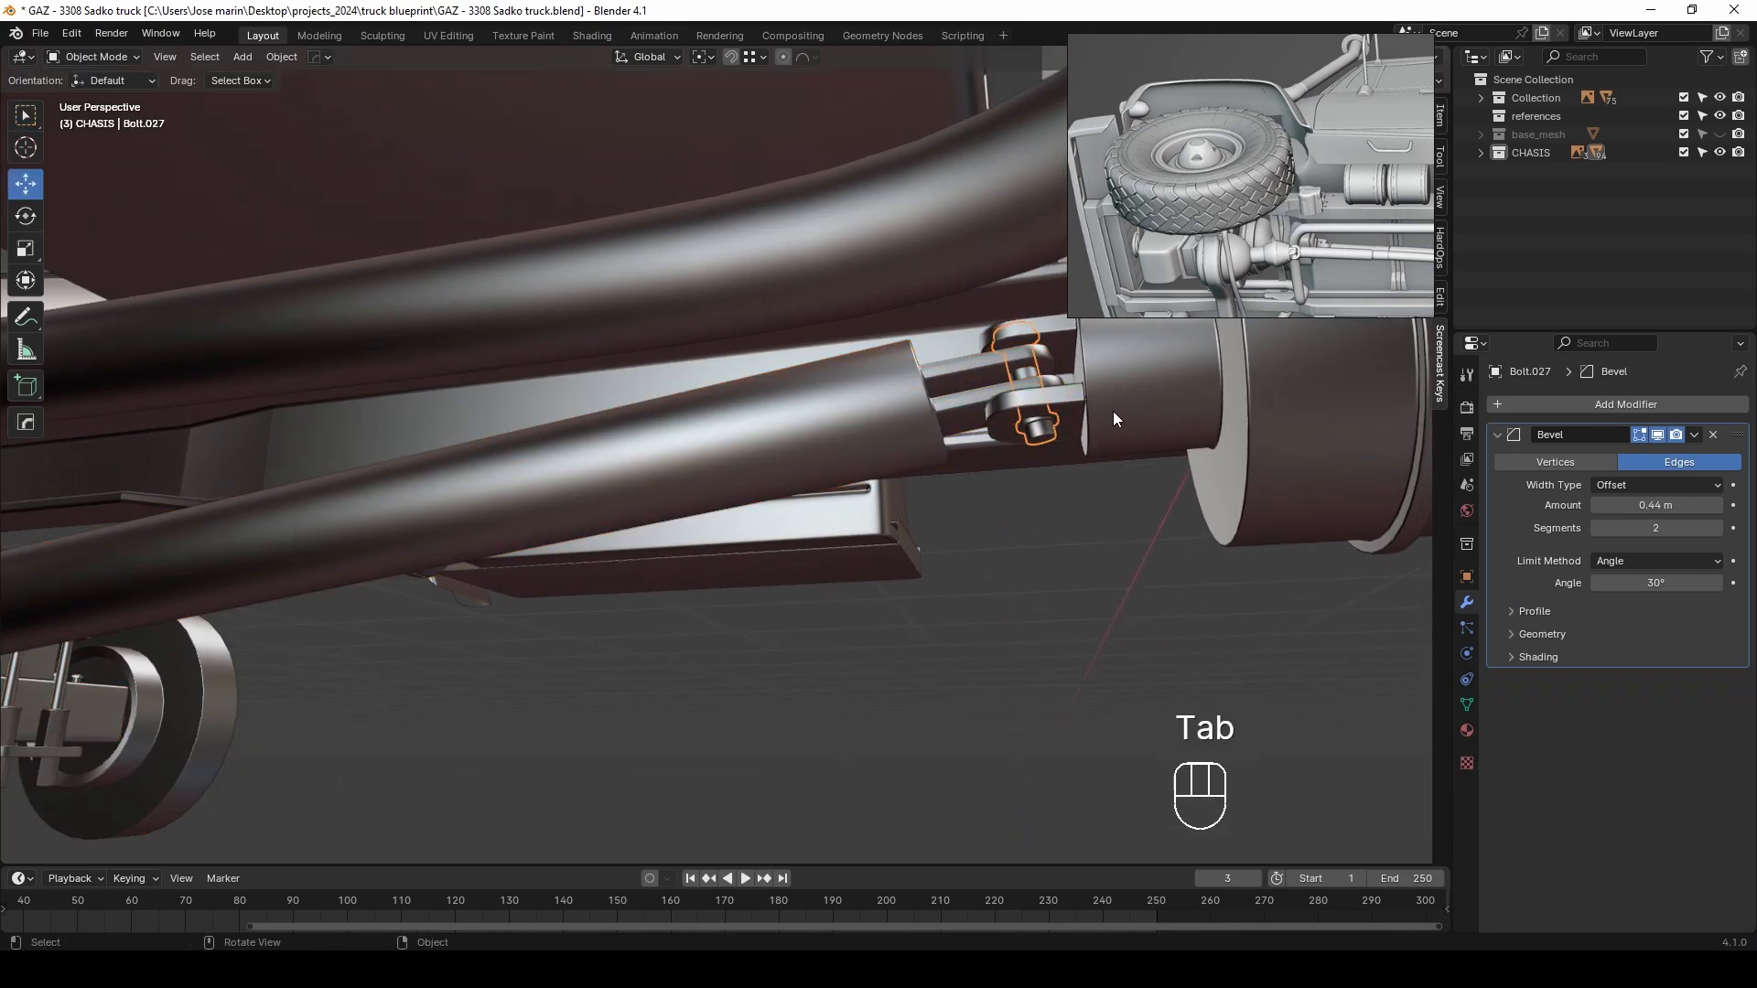
key("KP_3")
middle_click_drag(1111, 410, 934, 504, "shift")
key("r")
right_click(1000, 420)
right_click(999, 420)
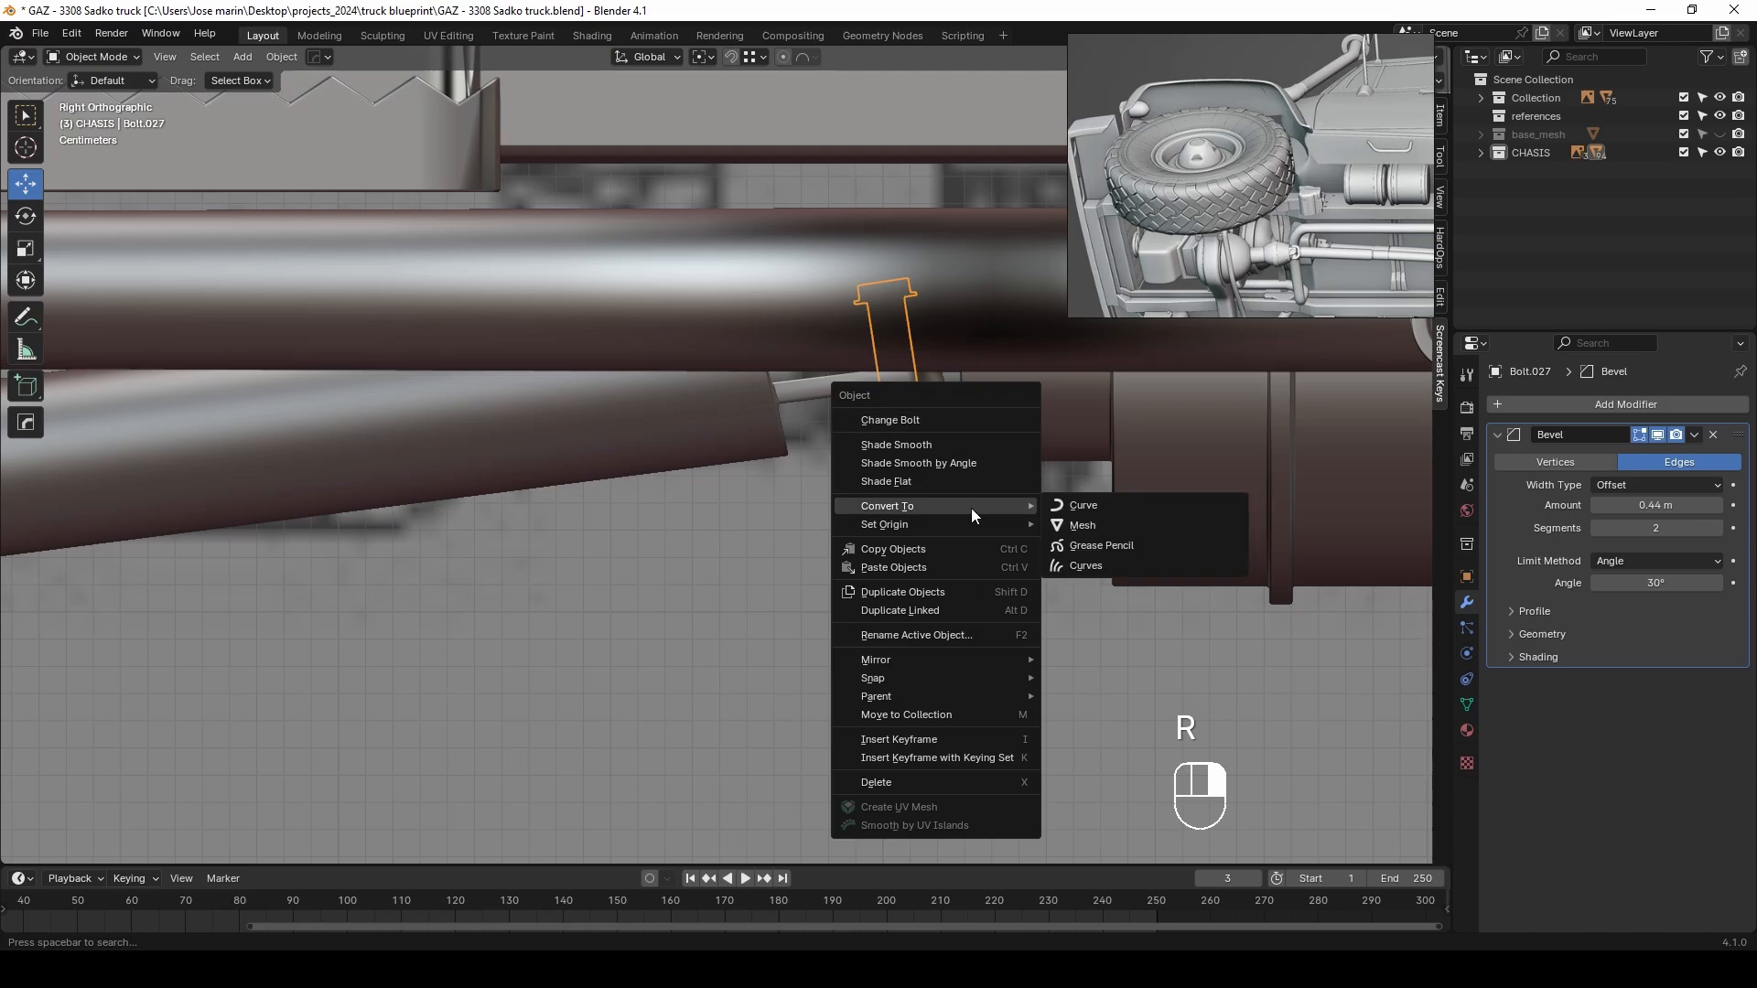
left_click(1105, 544)
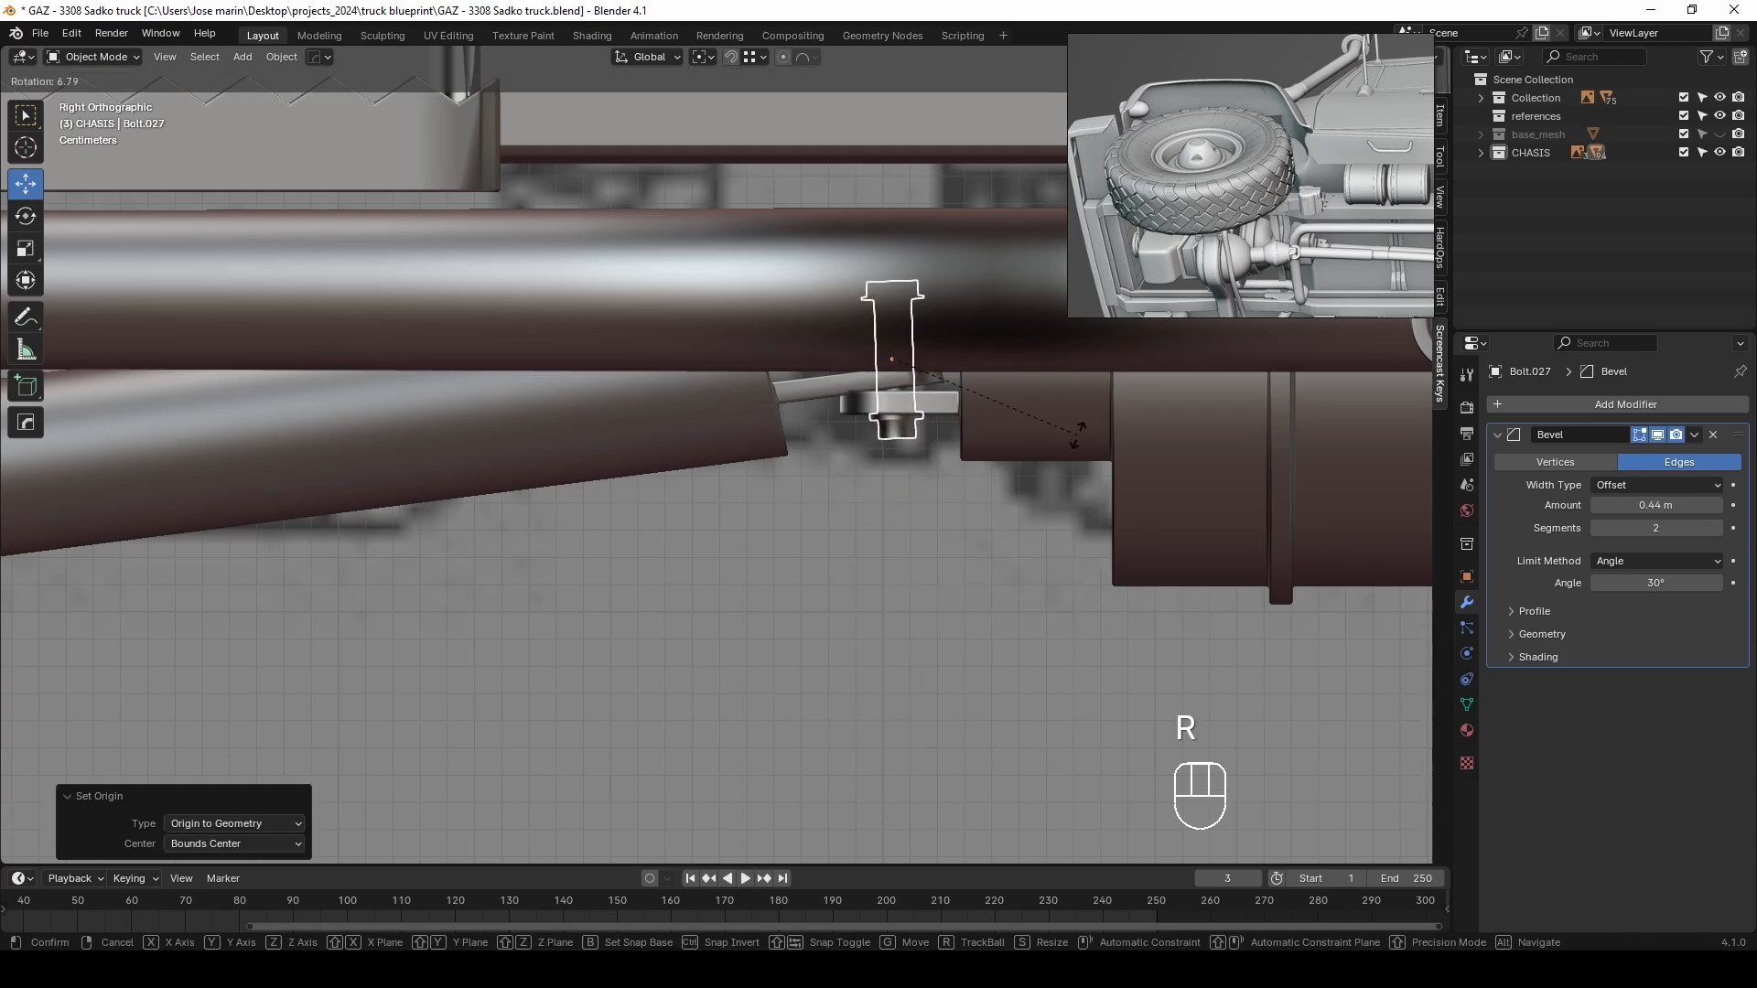
left_click(1043, 451, "shift")
Rotate the tips of the drive shaft's upper and lower yoke prongs level so they line up with the upright bolt
left_click(849, 383)
key("Tab")
key("alt+z")
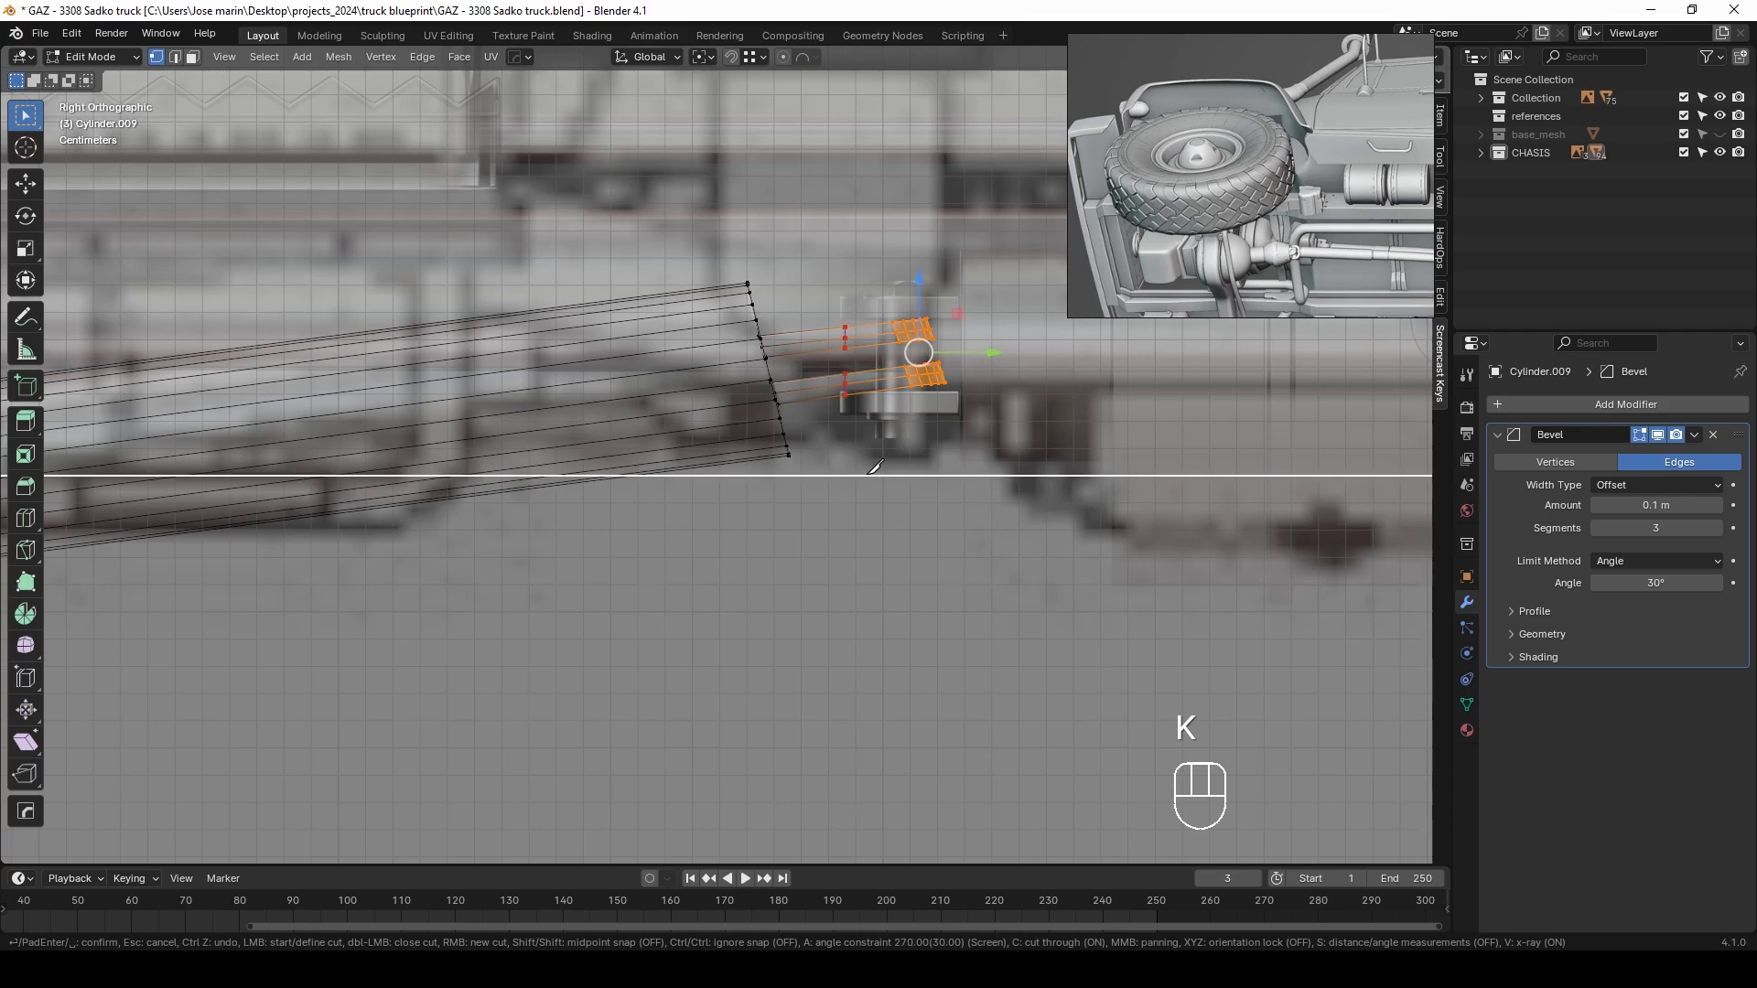
left_click_drag(923, 275, 964, 351, "shift")
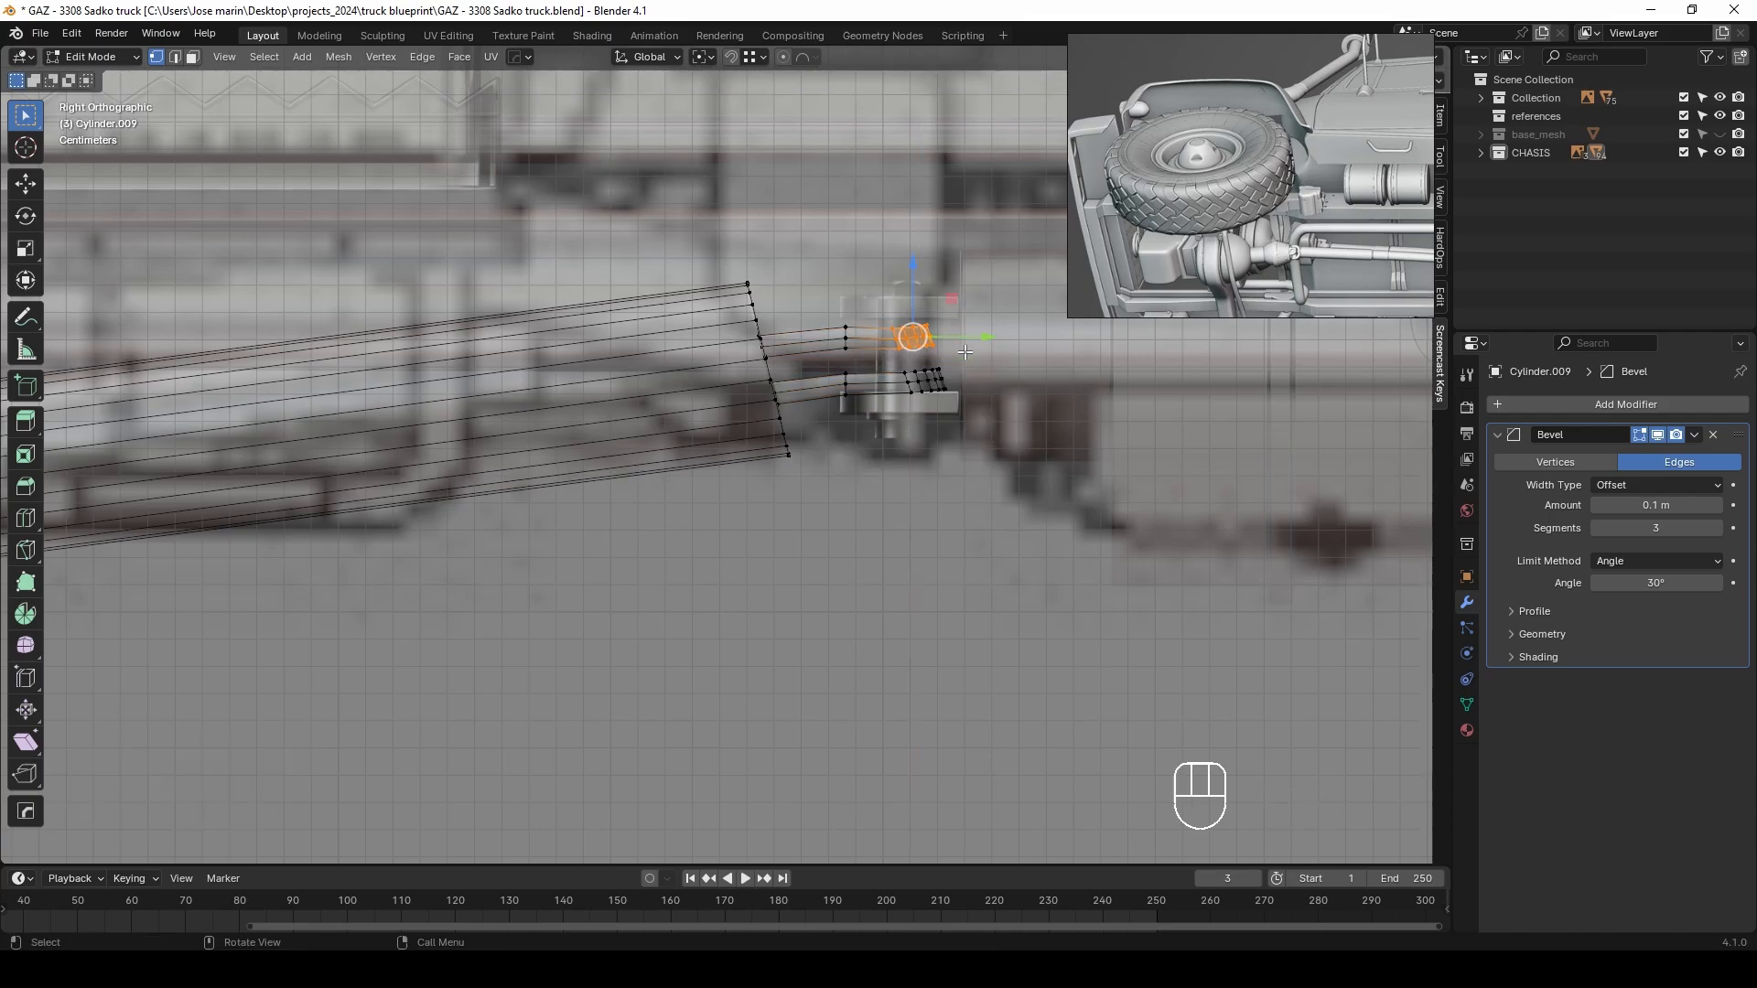
left_click(1022, 331)
scroll(1022, 332, "up", 2)
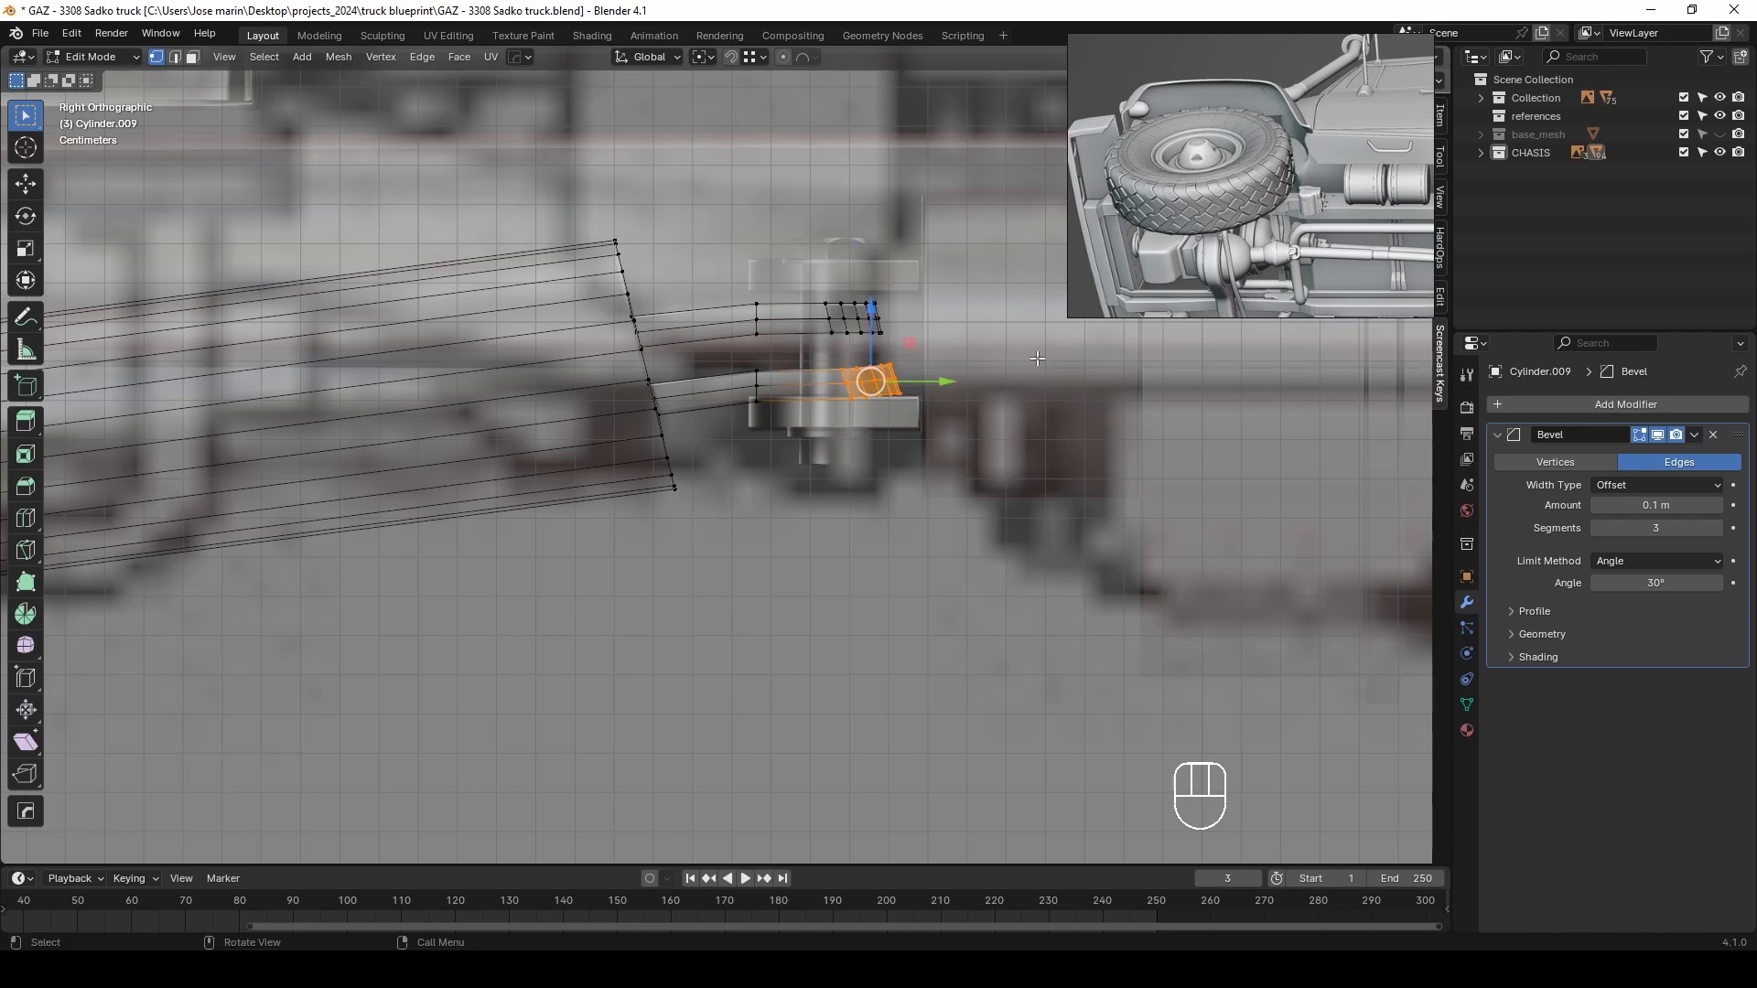
left_click(1043, 375)
key("Tab")
scroll(905, 399, "down", 4)
key("alt+z")
Examine from beneath how the drive shaft's yoke and bolt fit the transfer case joint
middle_click_drag(903, 400, 896, 522)
scroll(837, 492, "down", 4)
left_click(897, 716)
middle_click_drag(848, 667, 805, 549, "shift")
scroll(806, 549, "up", 3)
scroll(1012, 602, "up", 2)
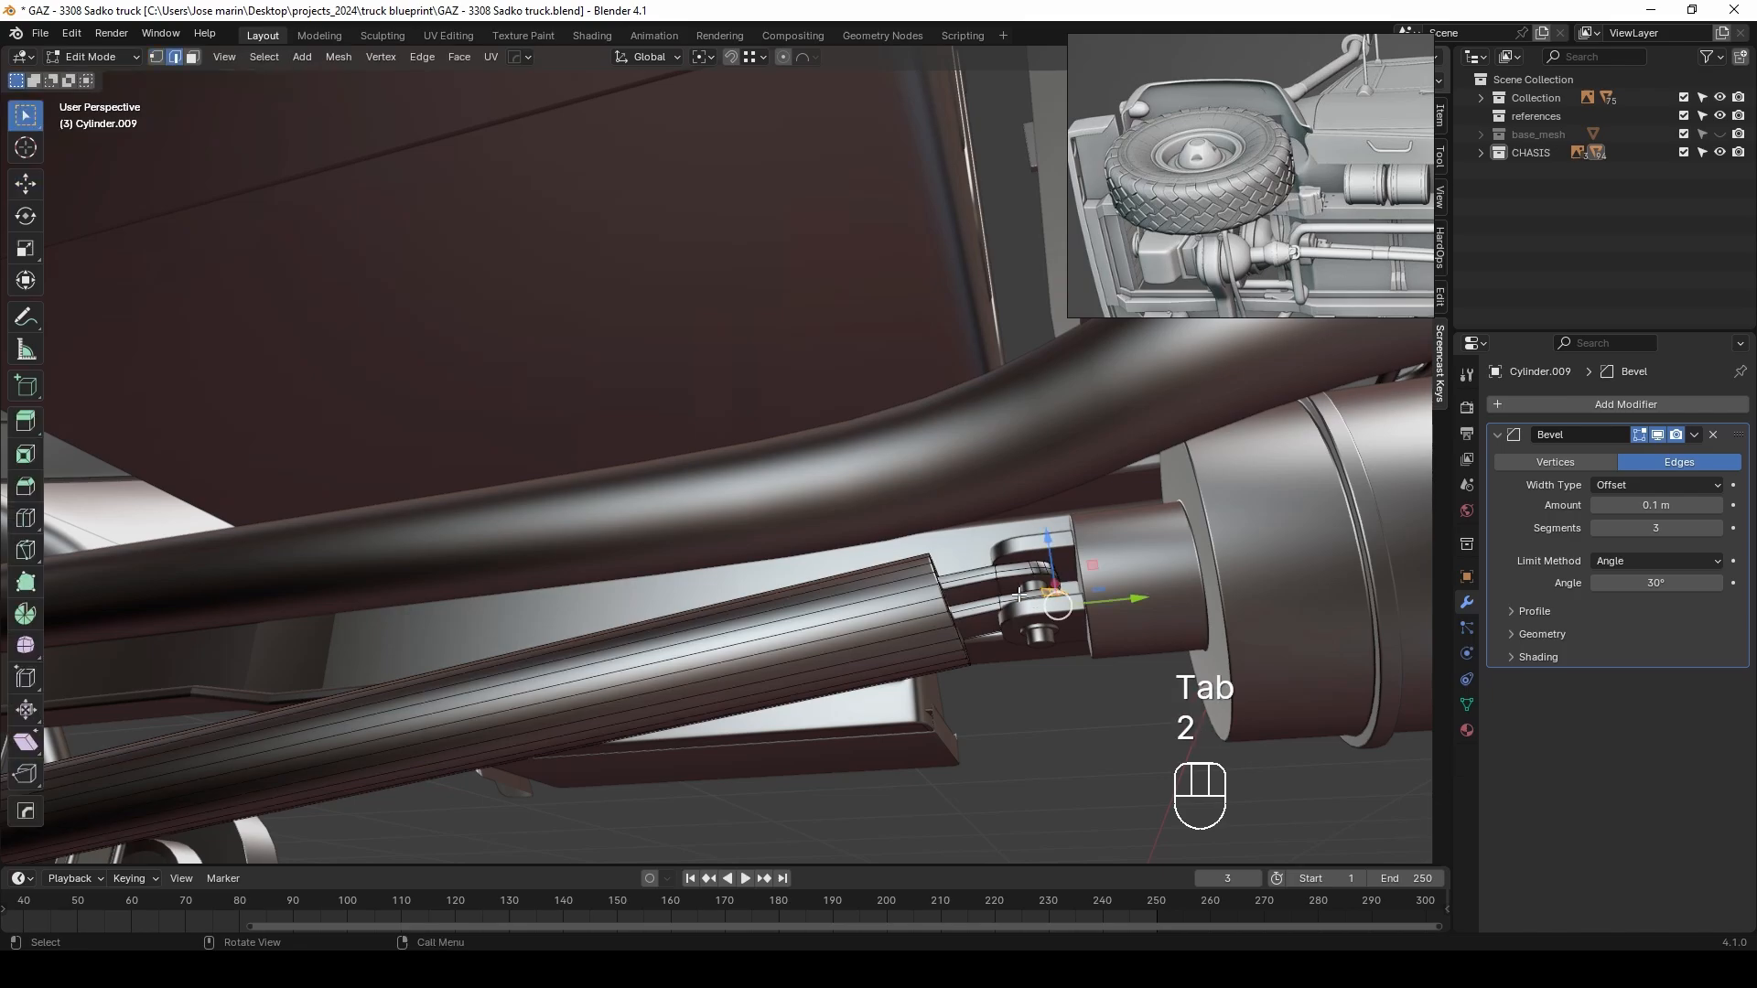
key("alt+z")
key("alt+z")
right_click(1070, 621)
left_click(1052, 750)
key("Tab")
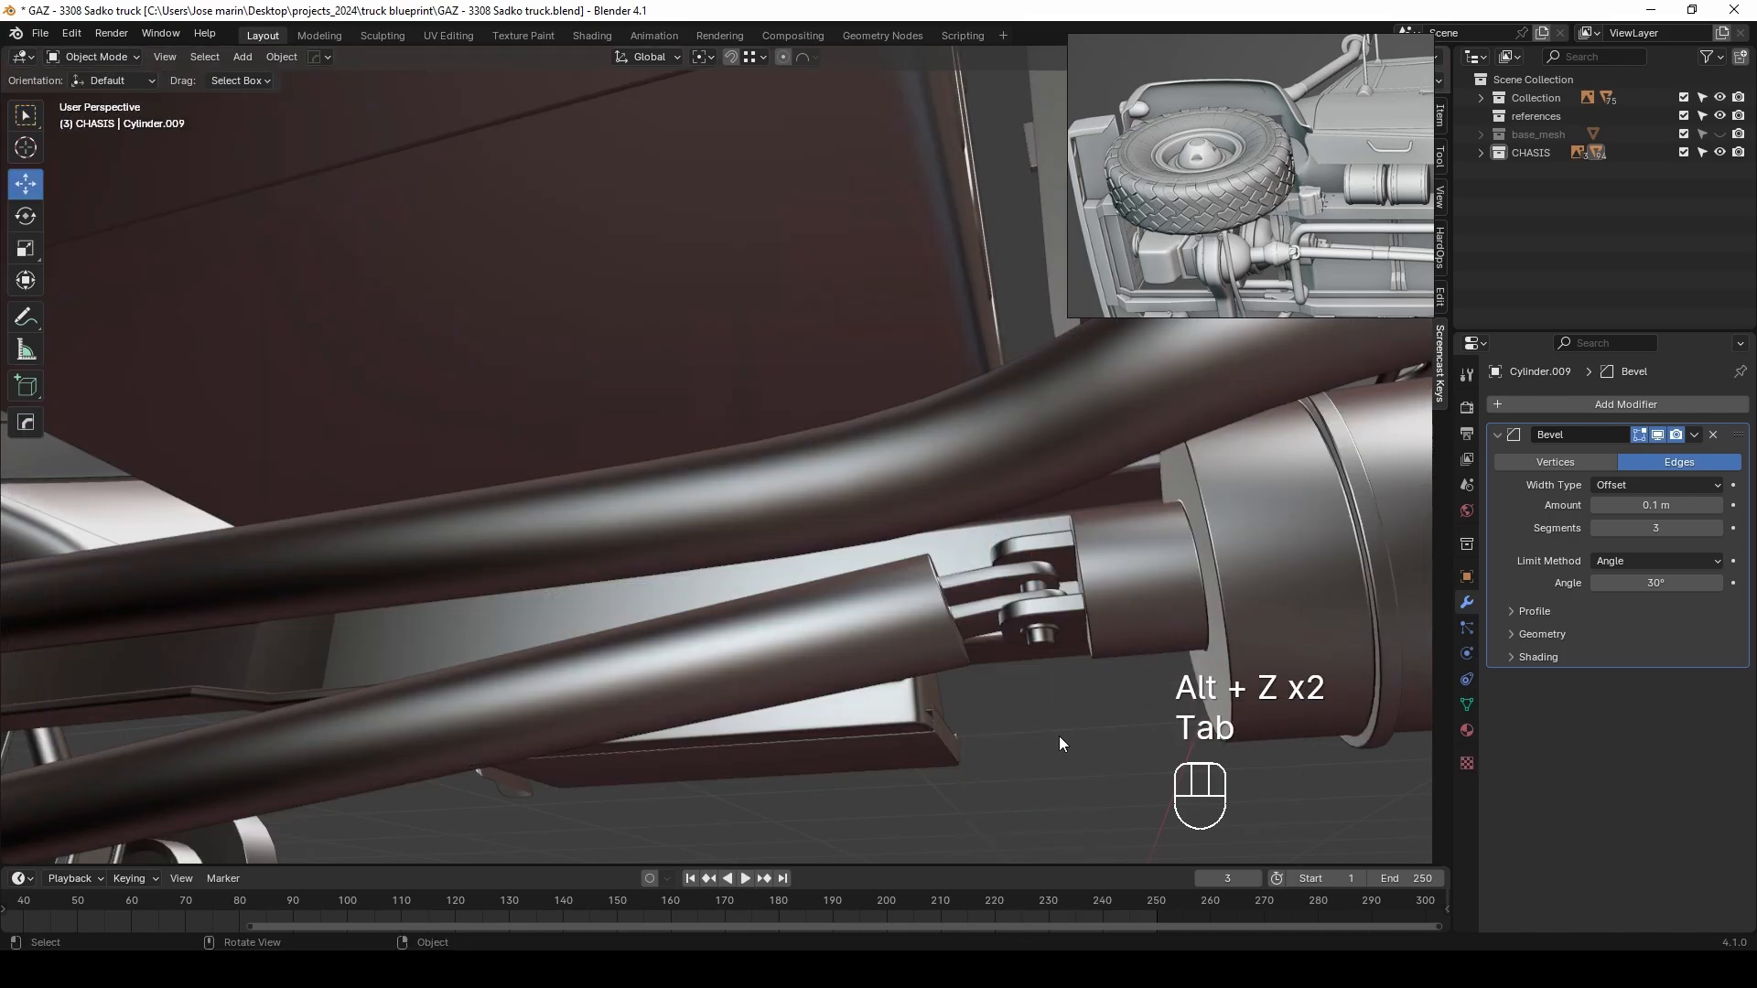
Move the front leaf spring bracket with its bolts about 0.044 m along Y, away from the bumper
middle_click_drag(1058, 736, 762, 491)
left_click(797, 512, "shift")
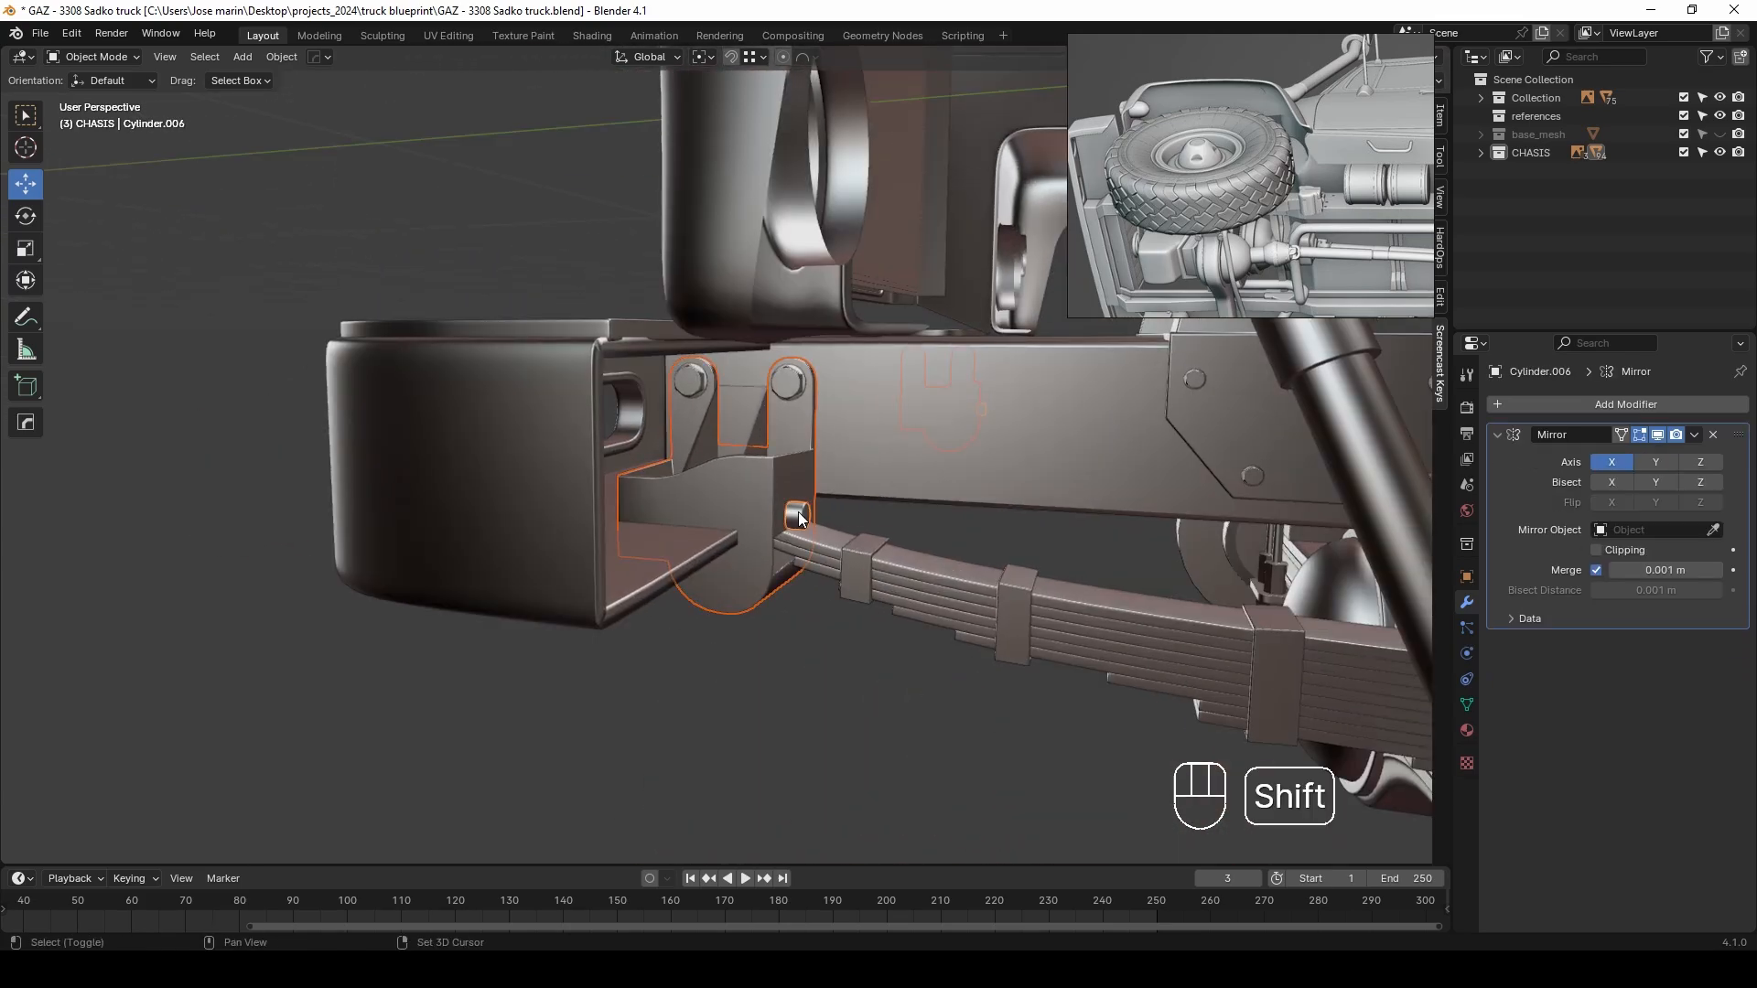
key("g")
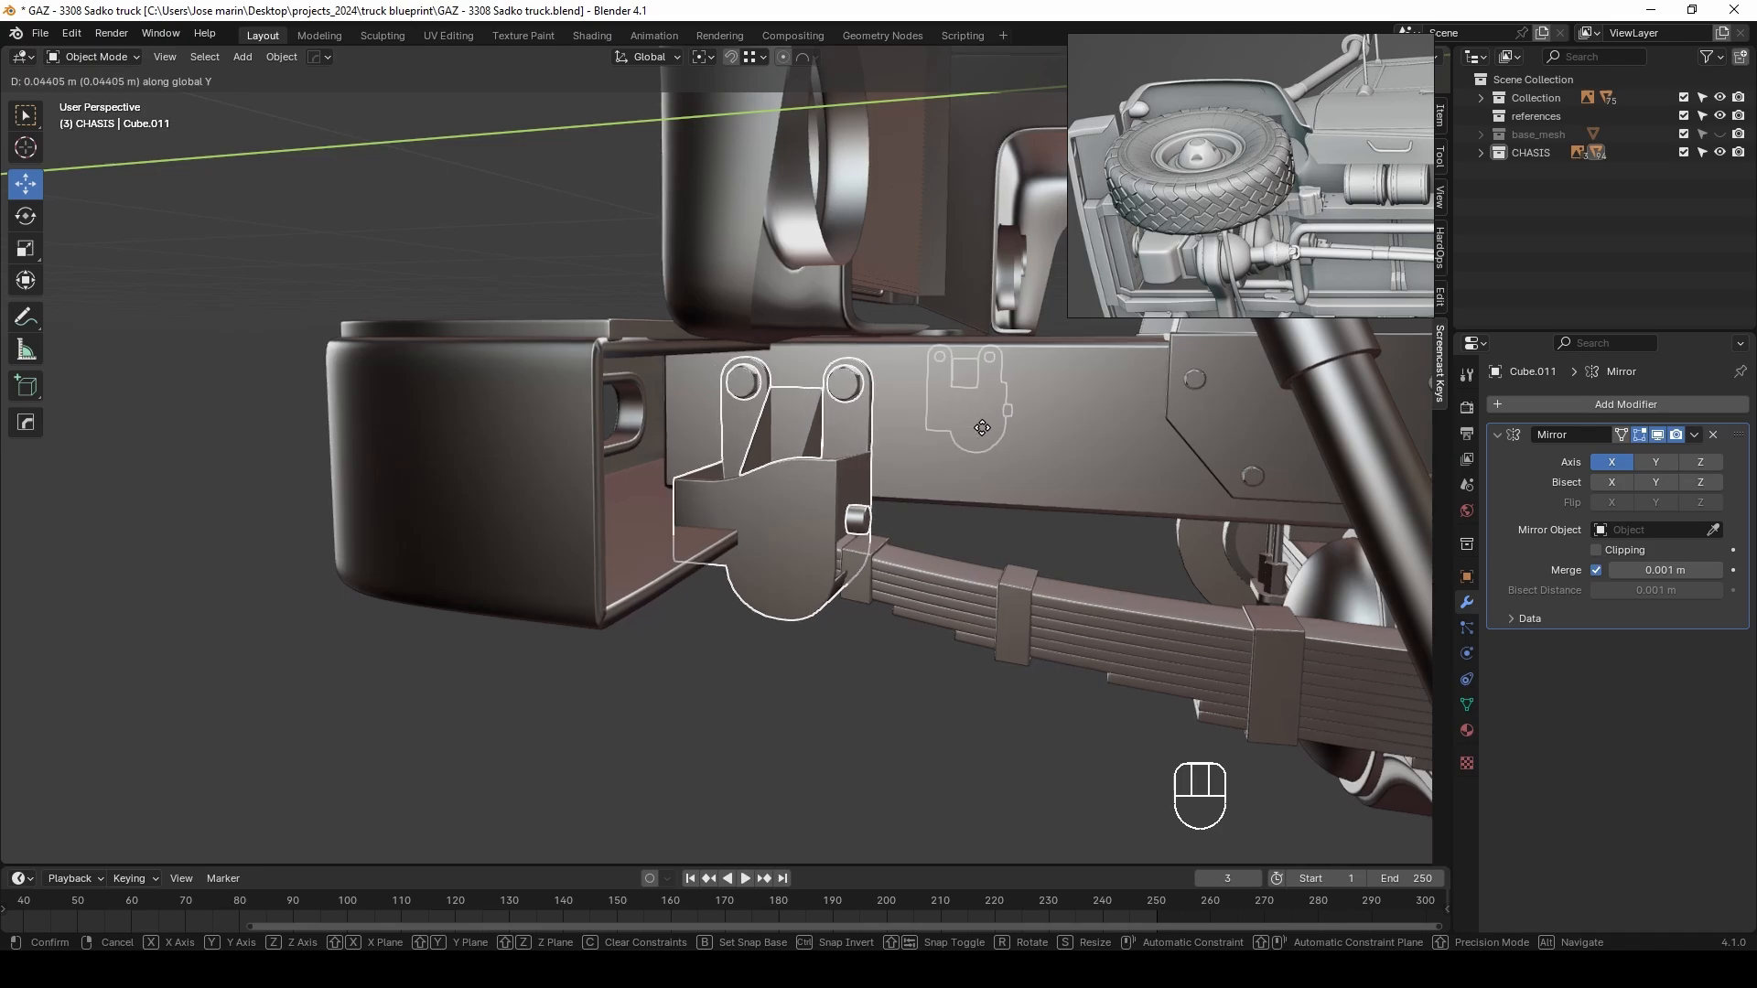
left_click(842, 420)
Delete the geometry at the front tip of the leaf spring's leaf that runs into the bracket
middle_click_drag(842, 420, 900, 496, "shift")
left_click(900, 496)
left_click(904, 496)
key("Tab")
key("alt+z")
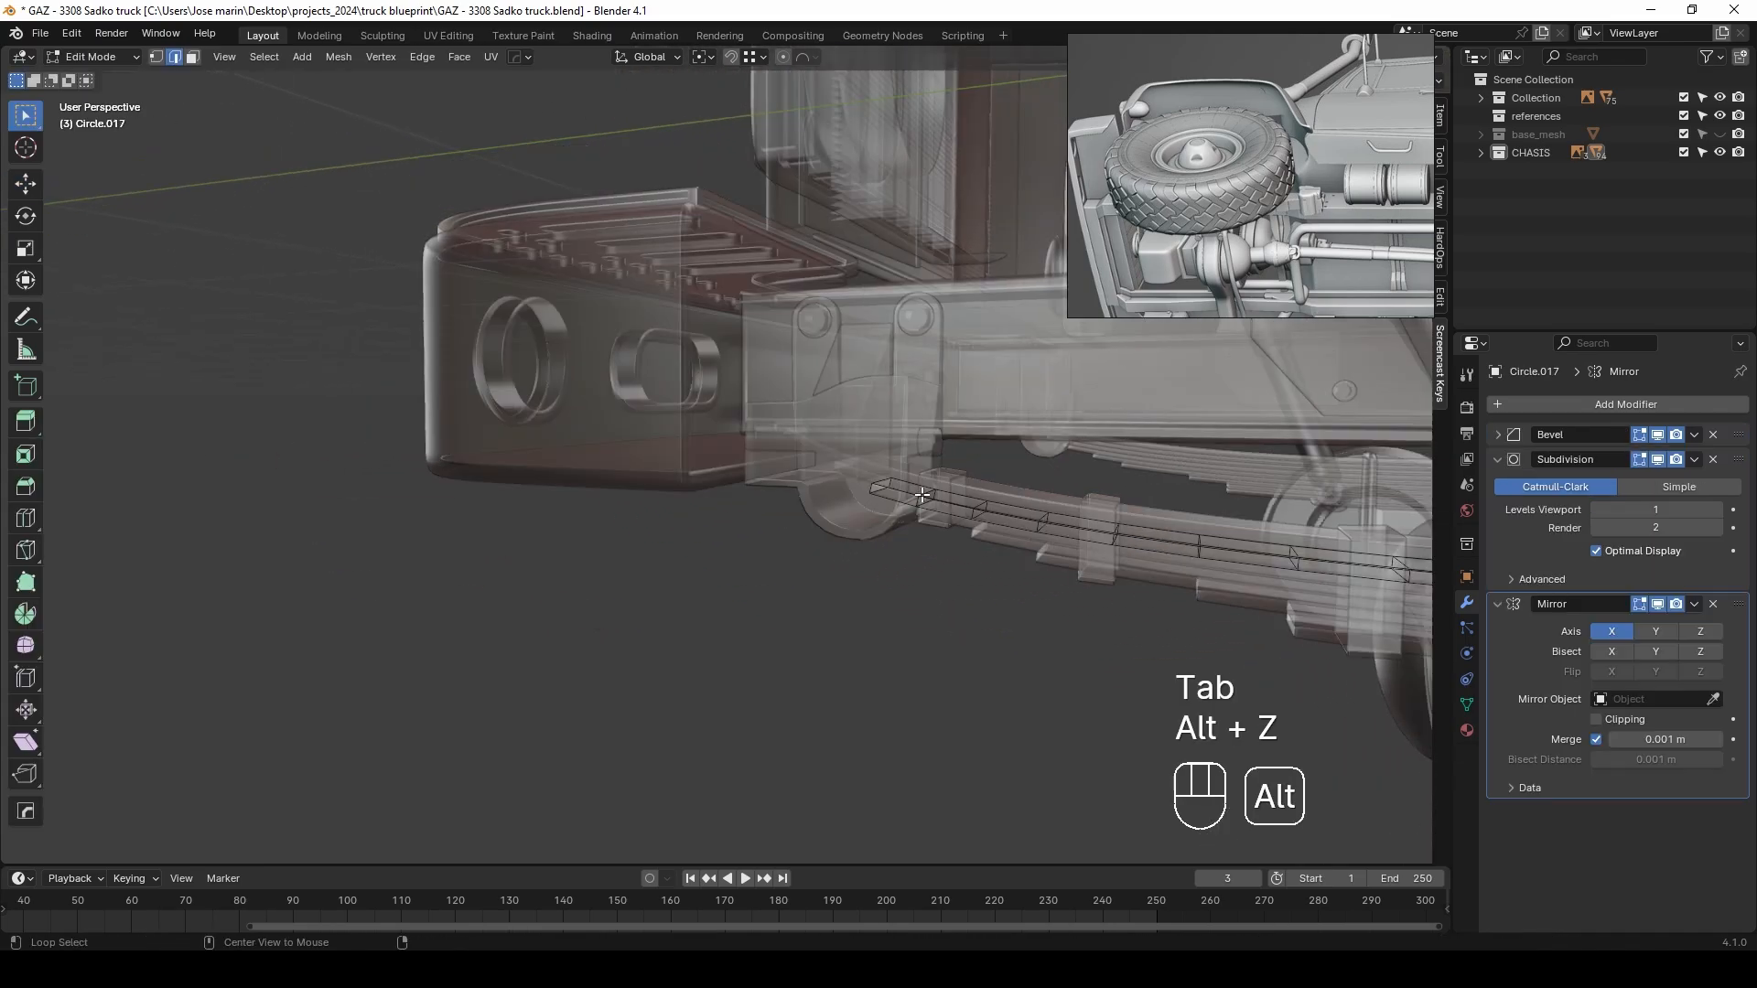
left_click_drag(923, 521, 923, 523)
key("alt+z")
key("x")
left_click(922, 529)
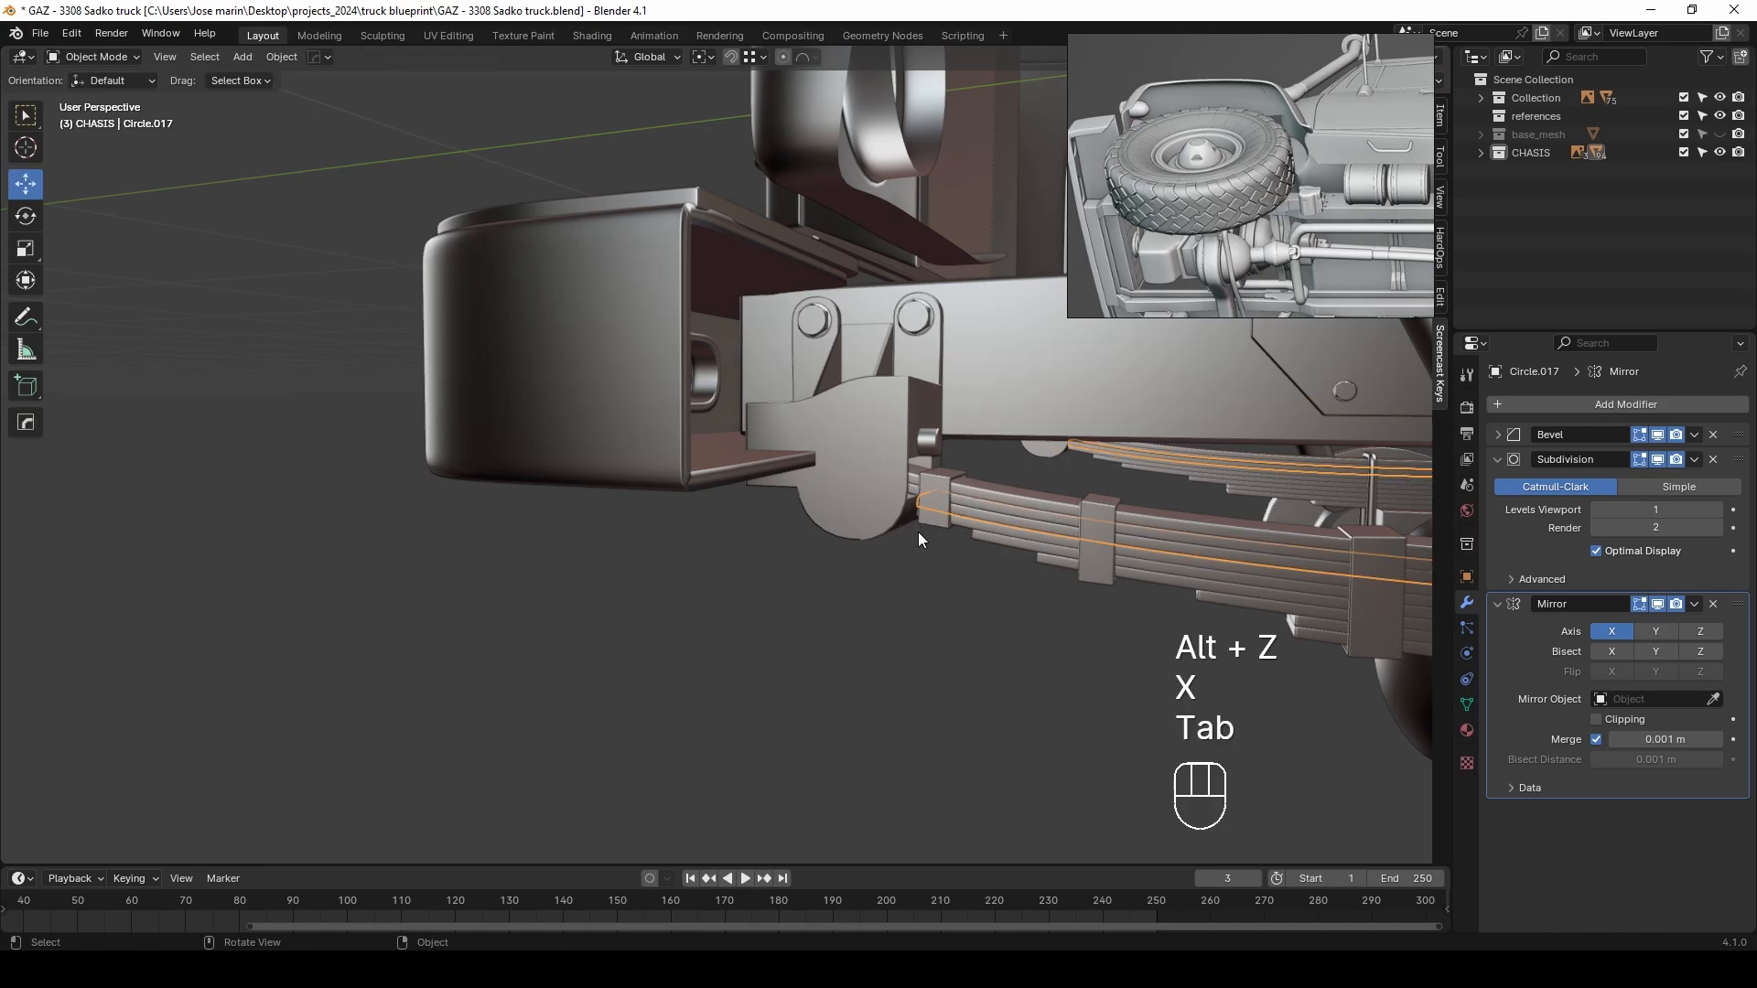
left_click(921, 534)
Isolate the front bumper and move its lower rear edge vertices forward along Y to recess the flange between the ends
scroll(938, 534, "down", 6)
middle_click_drag(940, 534, 924, 525)
left_click(707, 572)
key("Tab")
middle_click_drag(780, 479, 517, 538)
key("KP_Divide")
left_click(1031, 530, "ctrl")
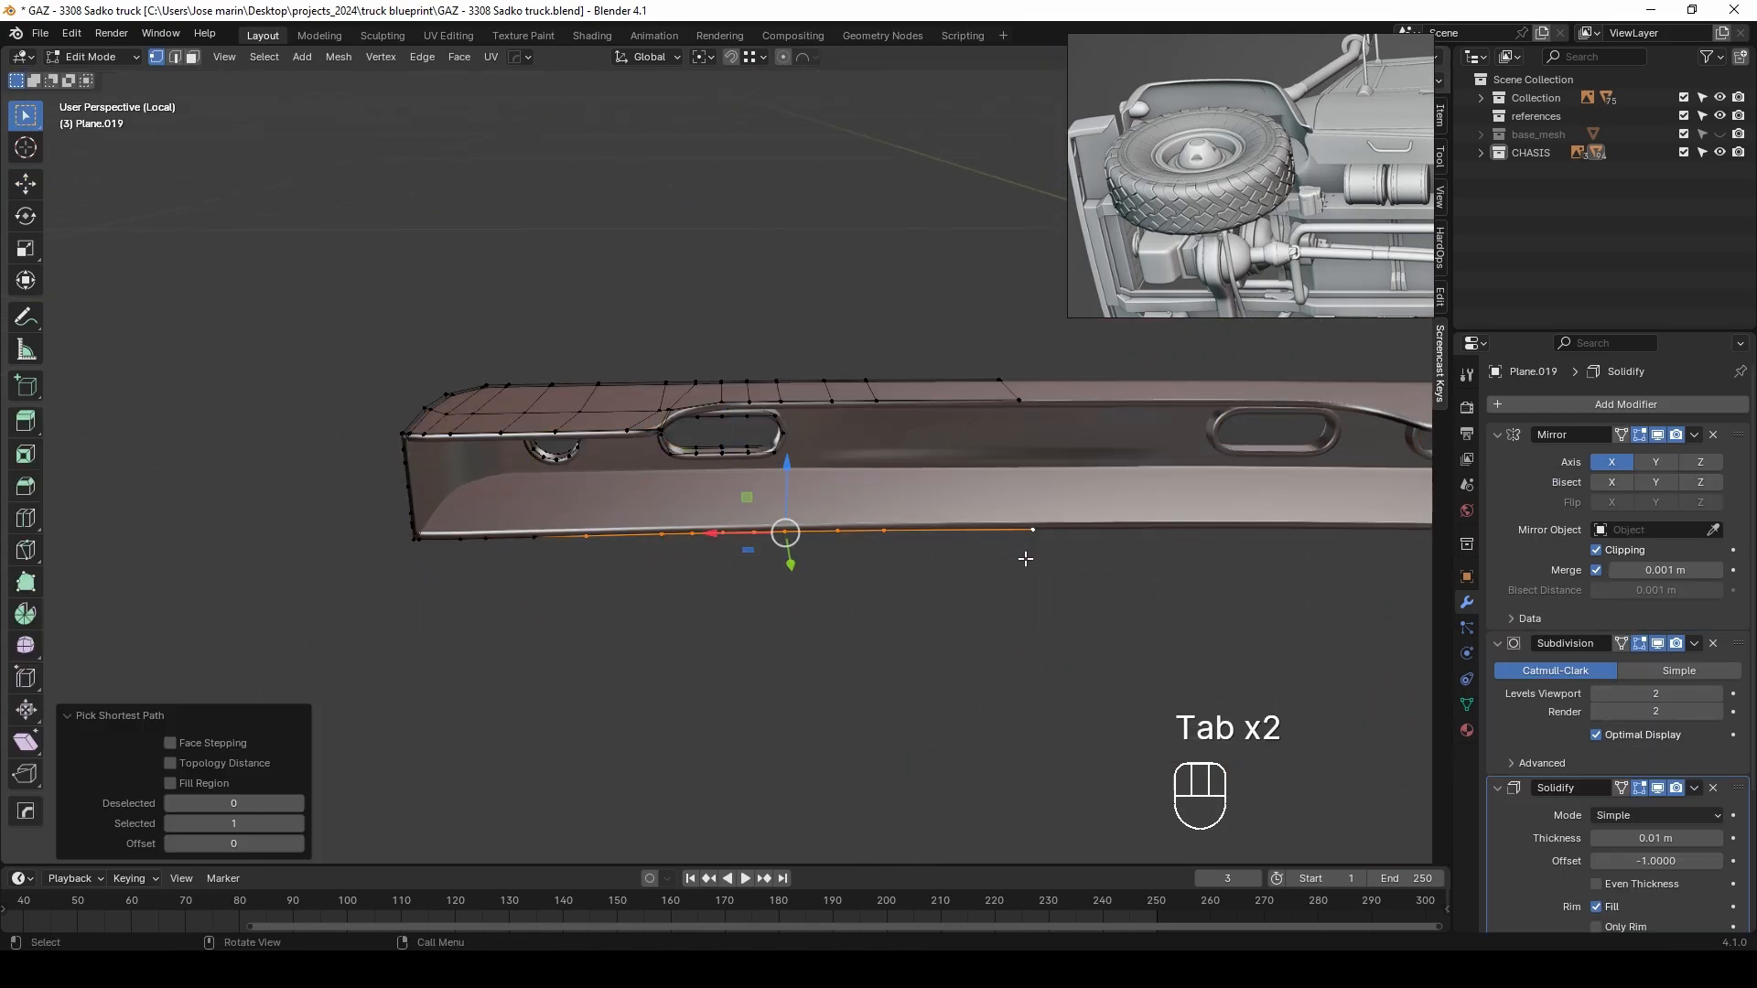
key("alt+z")
middle_click_drag(1023, 556, 932, 588)
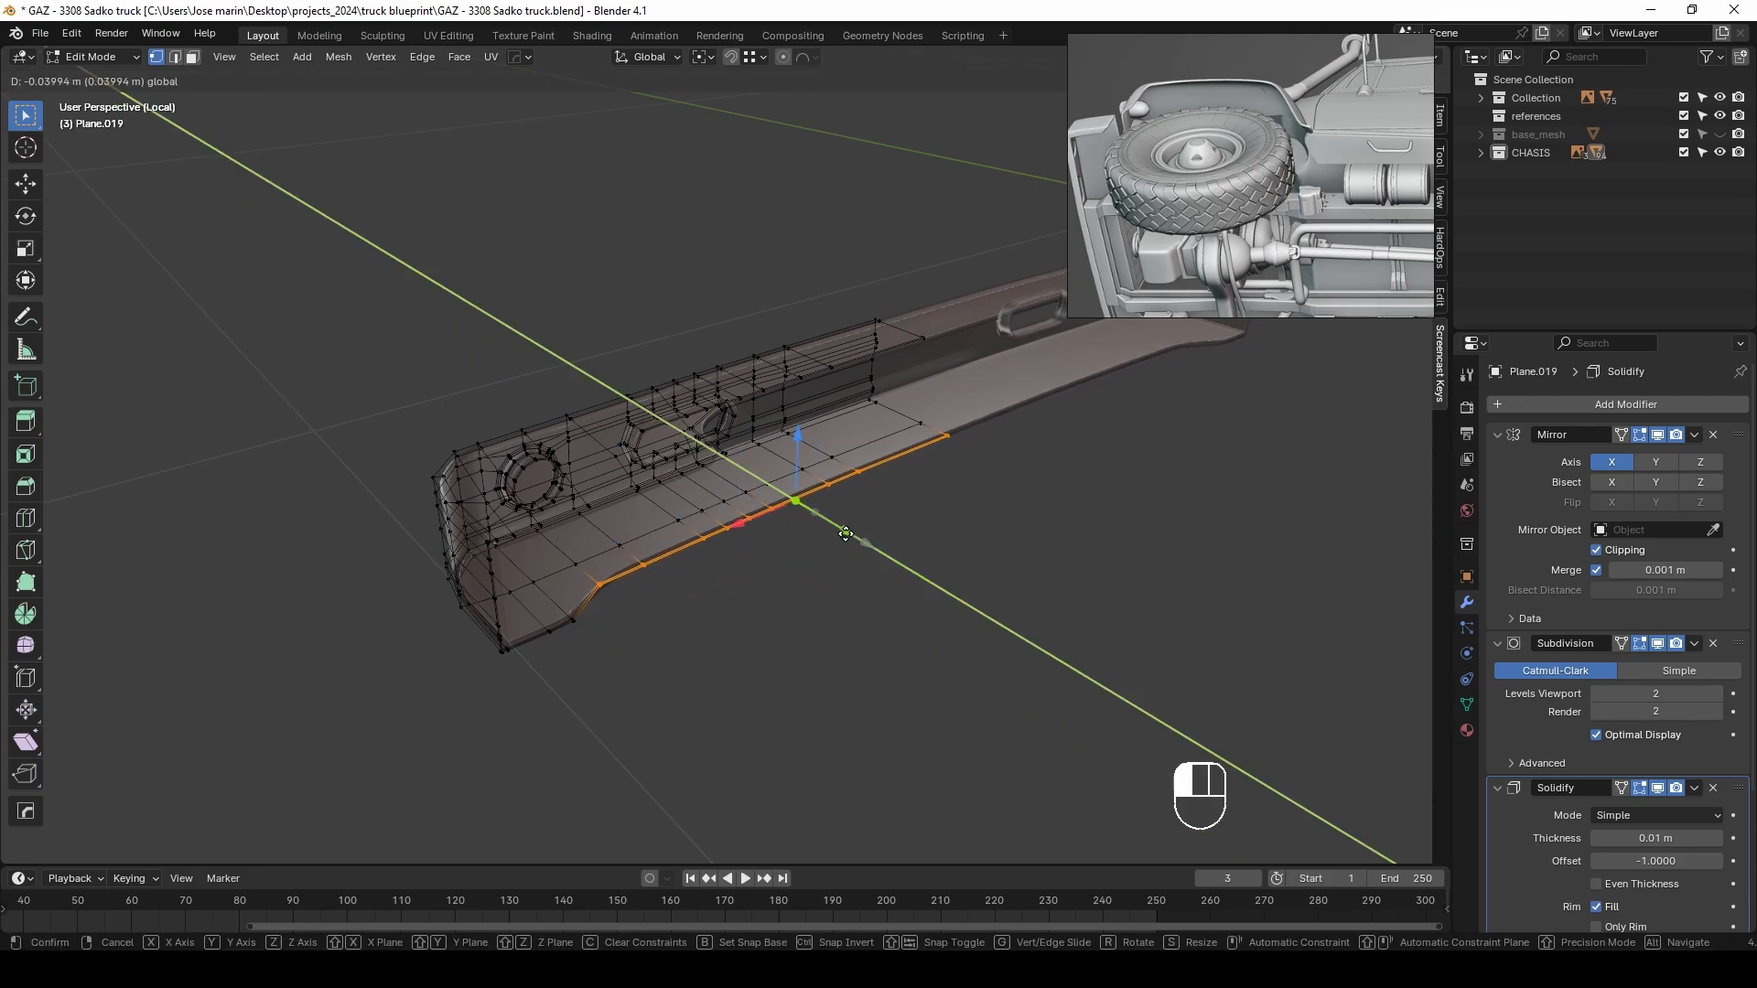
left_click(722, 460)
key("Tab")
key("alt+z")
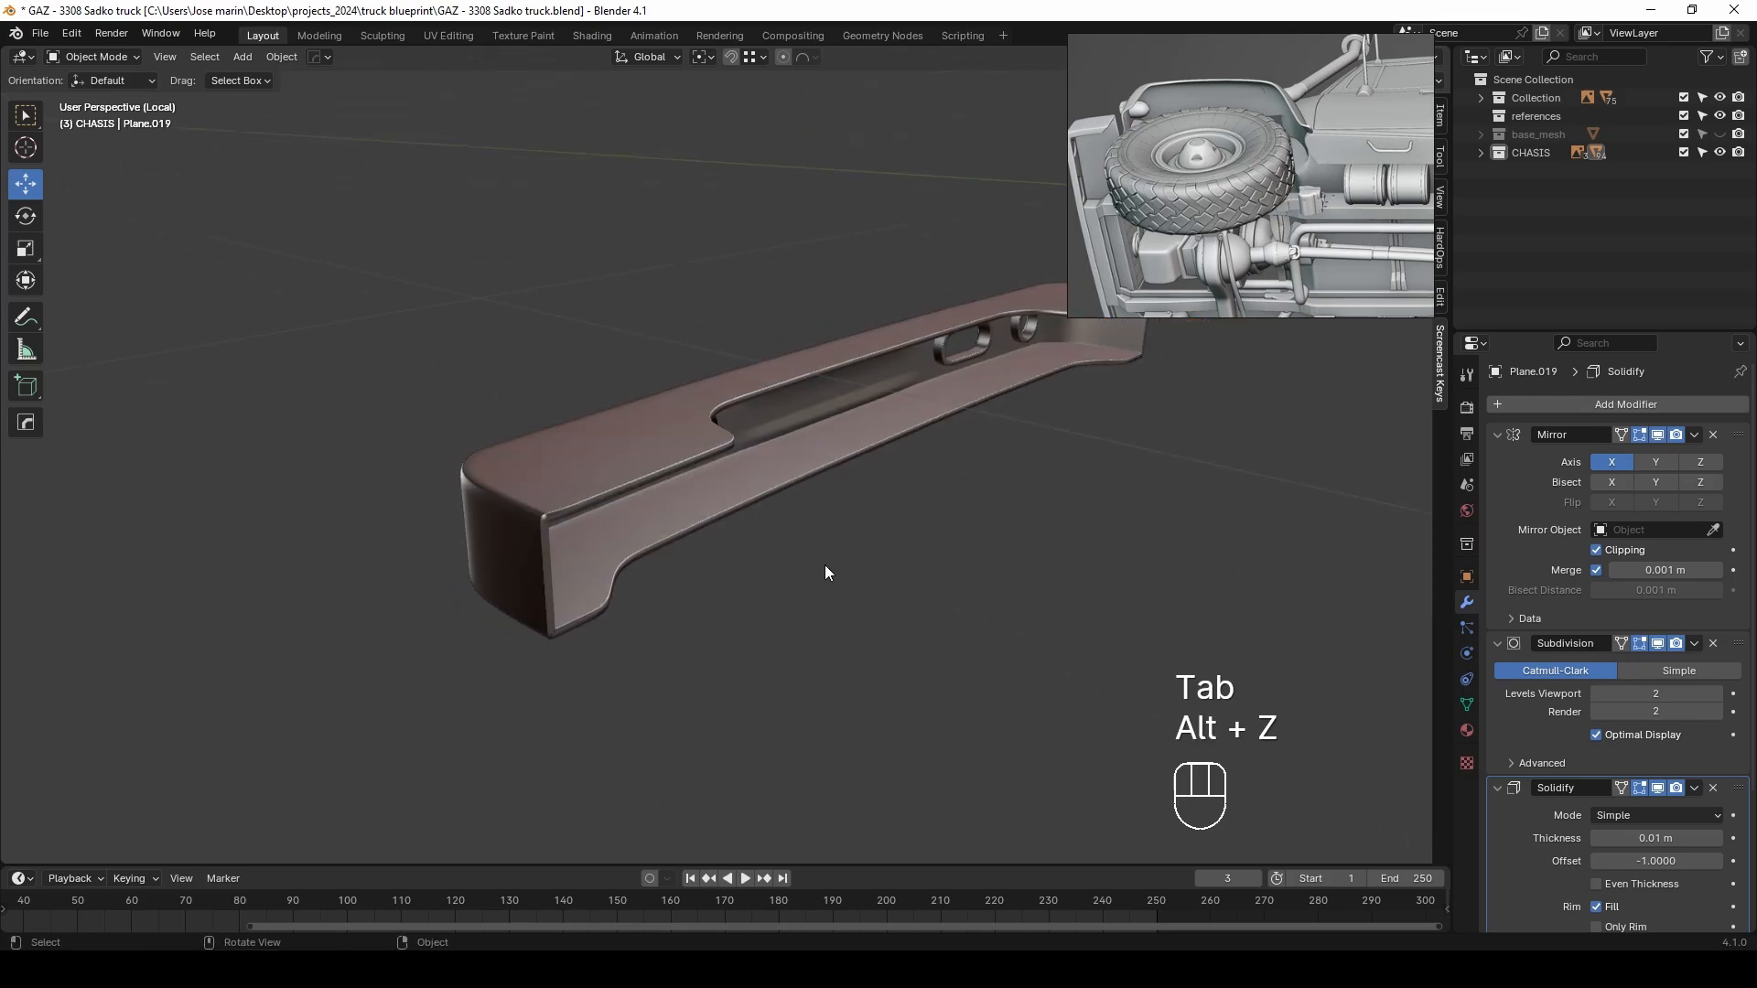
key("KP_Divide")
Examine the front suspension around the bumper and find the chassis render showing the front axle on the reference board
middle_click_drag(860, 523, 816, 480)
left_click(600, 469)
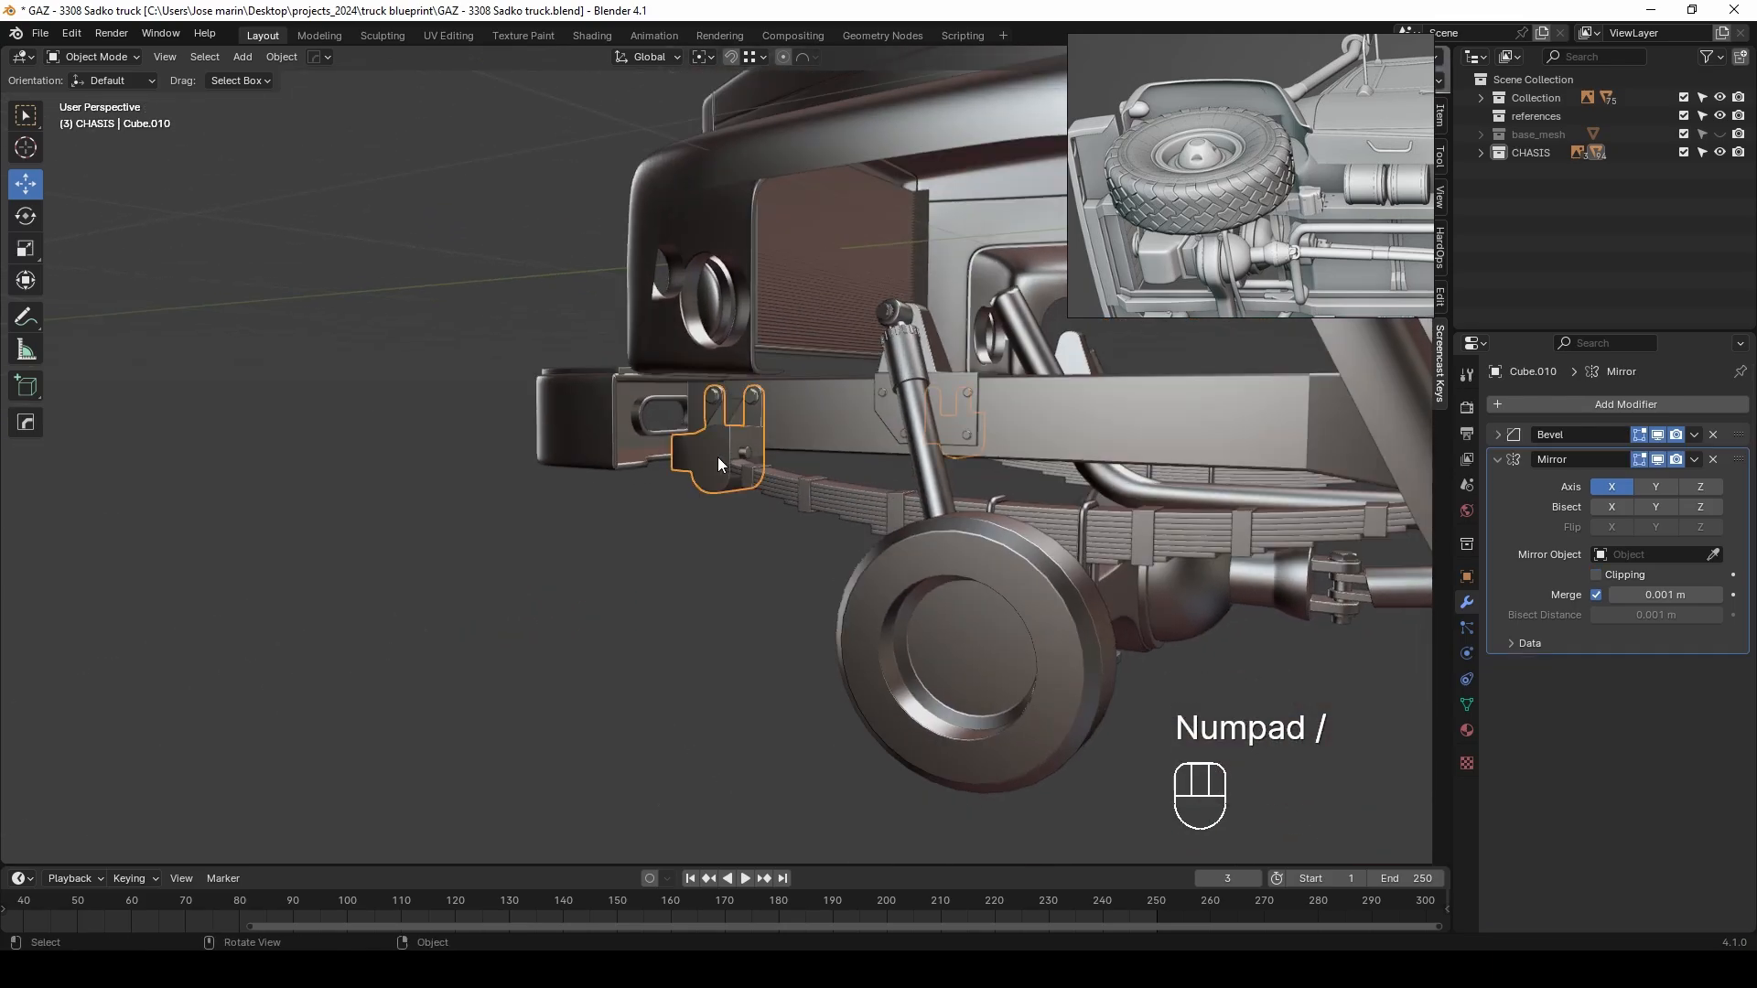
key("KP_Decimal")
scroll(579, 499, "down", 4)
middle_click_drag(710, 666, 963, 428)
middle_click_drag(1224, 265, 1036, 119)
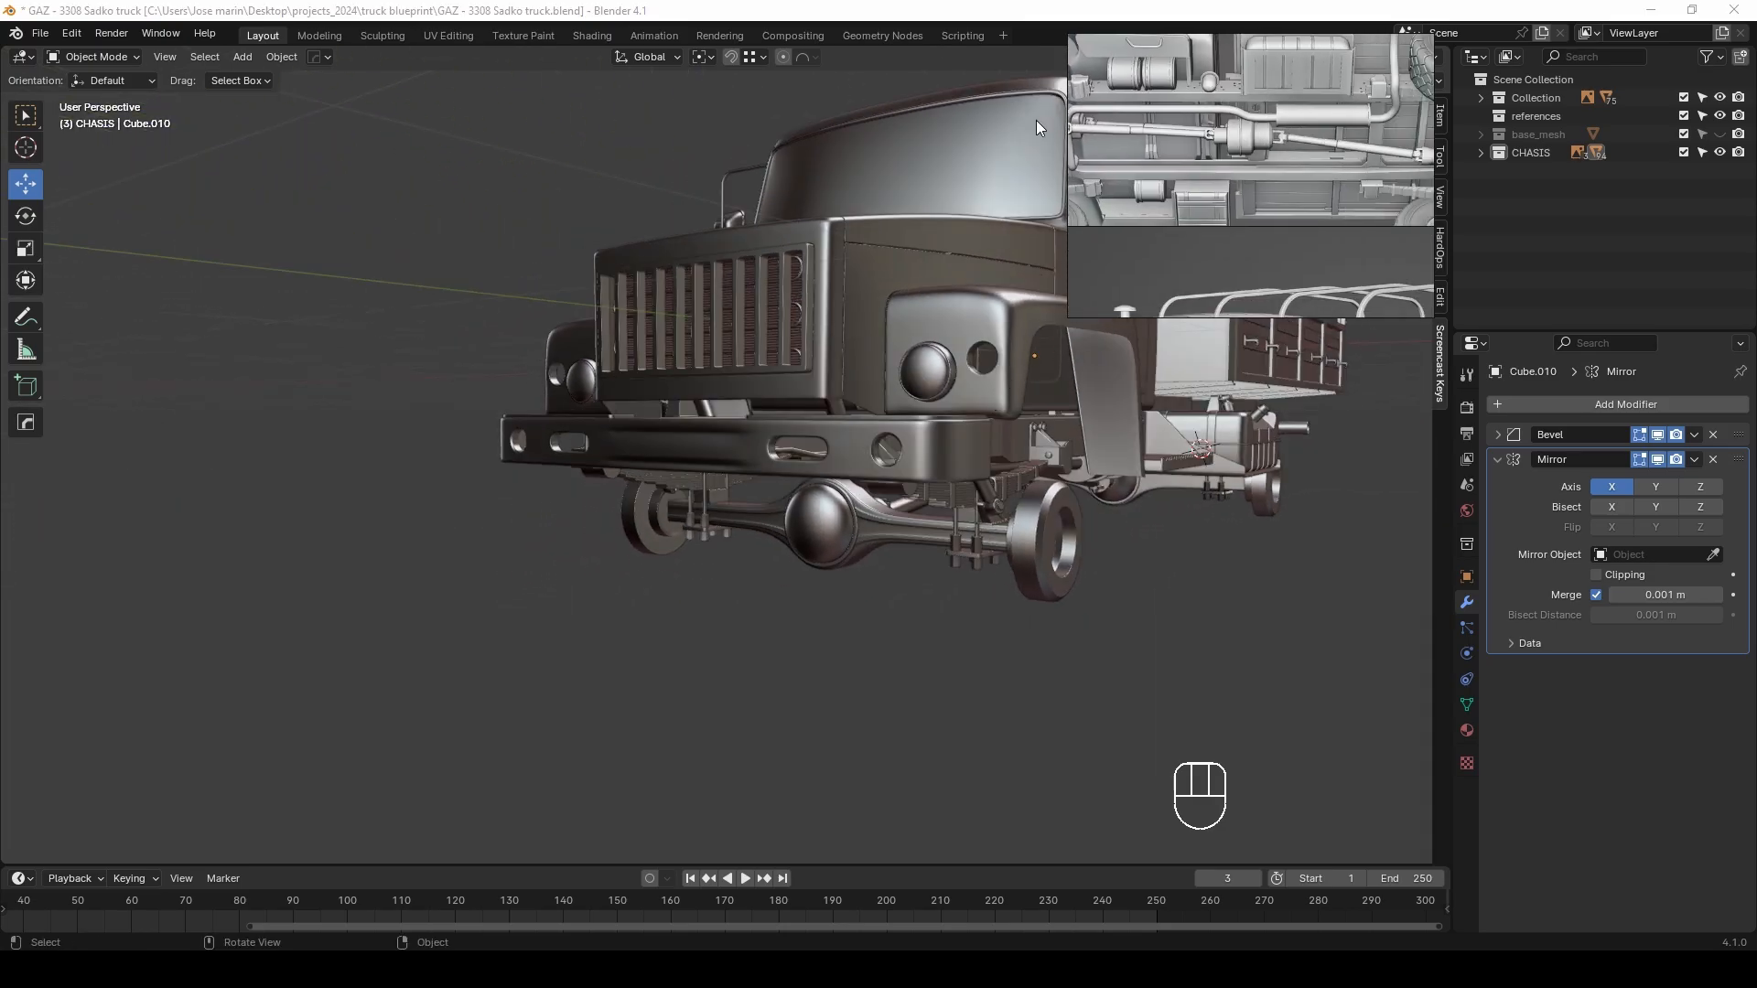
scroll(1220, 141, "down", 5)
middle_click_drag(1221, 141, 1071, 170)
scroll(1197, 223, "down", 6)
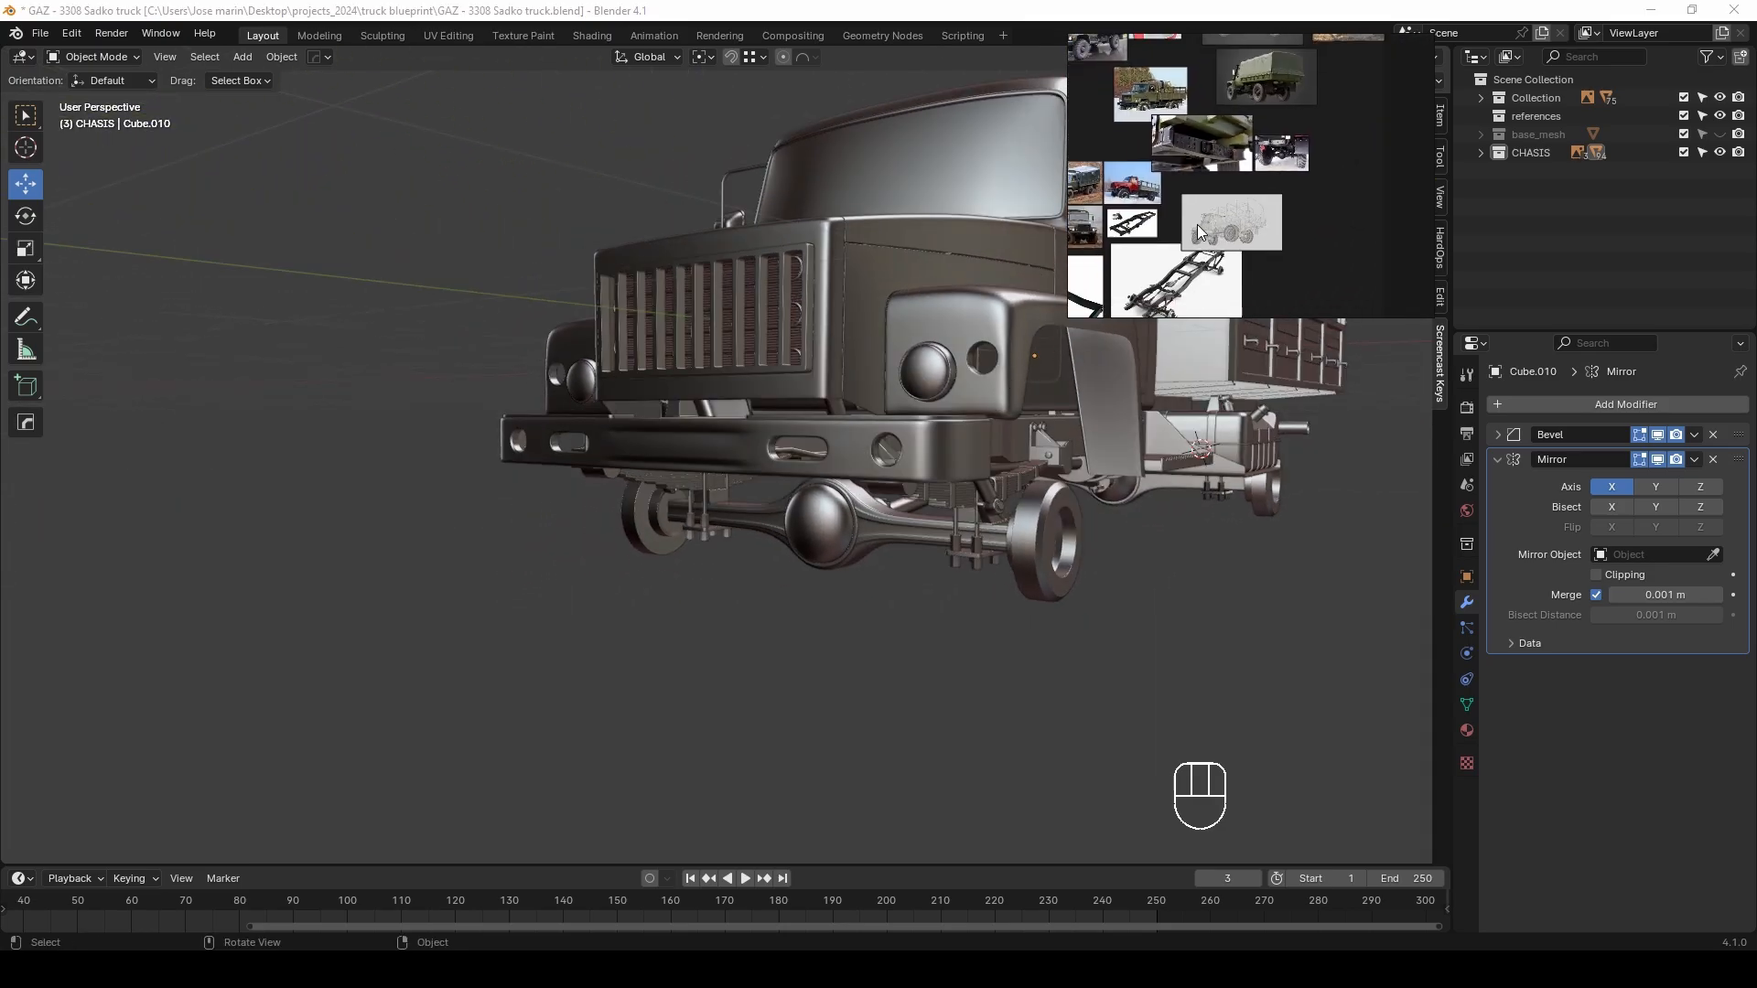
scroll(1228, 161, "up", 12)
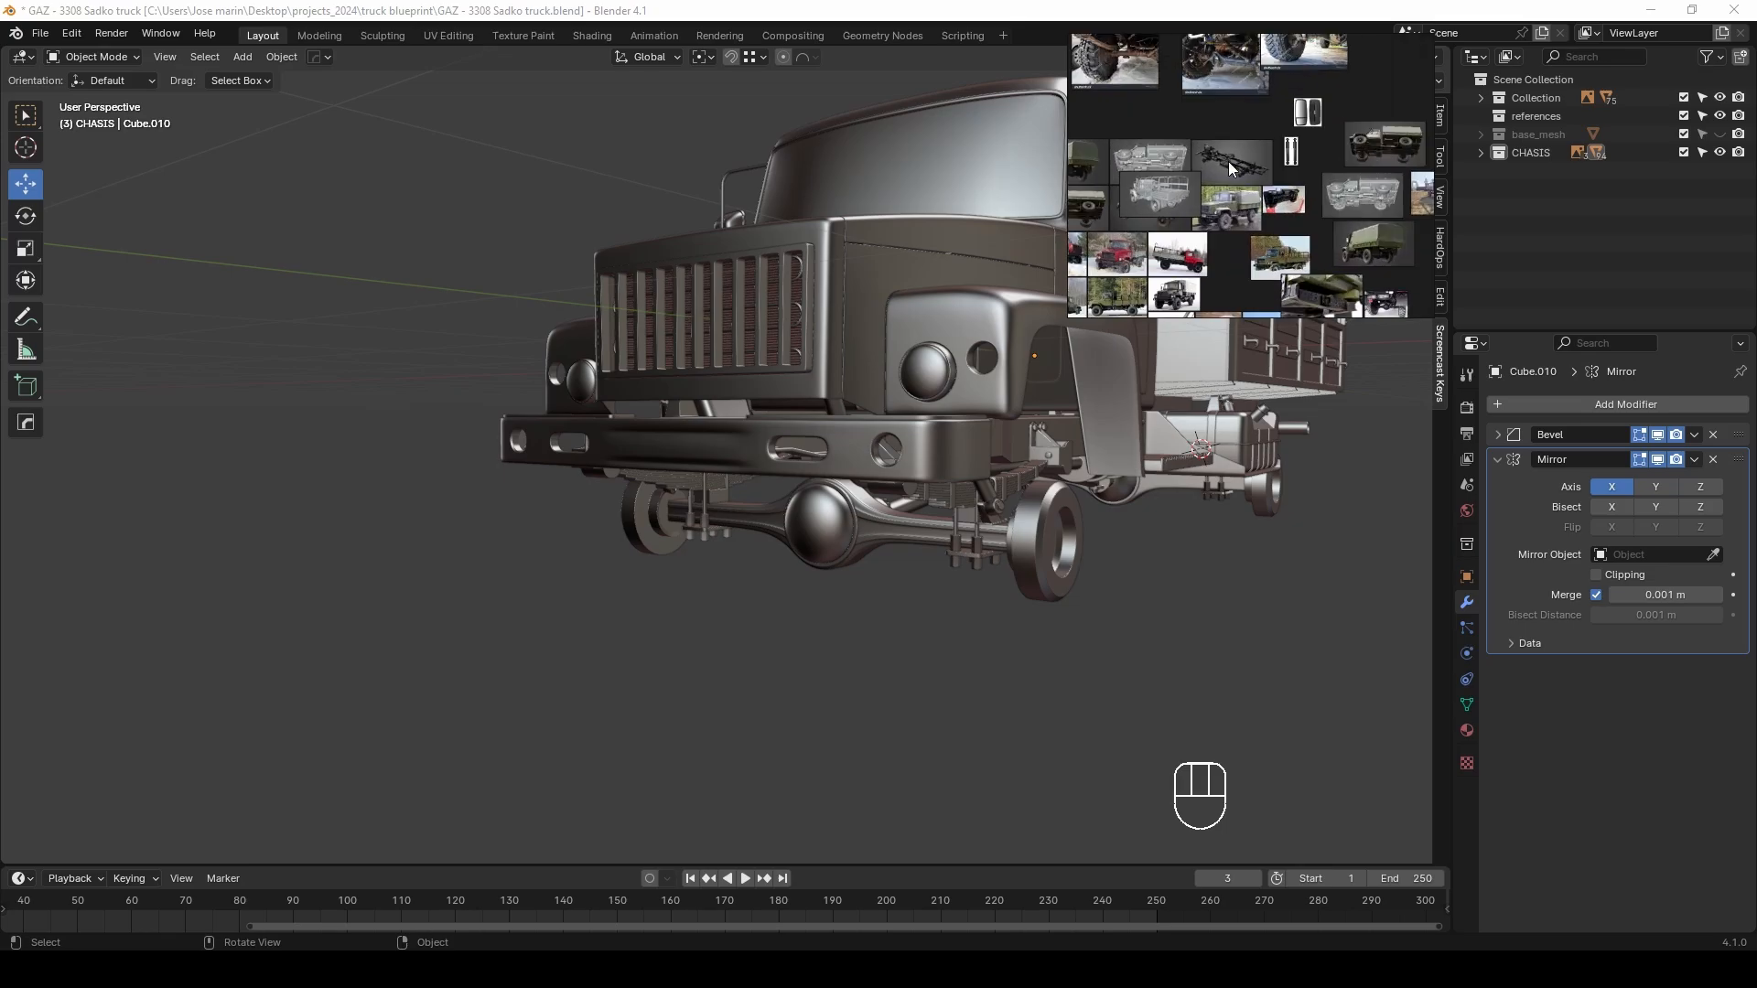
middle_click_drag(1229, 254, 1186, 222)
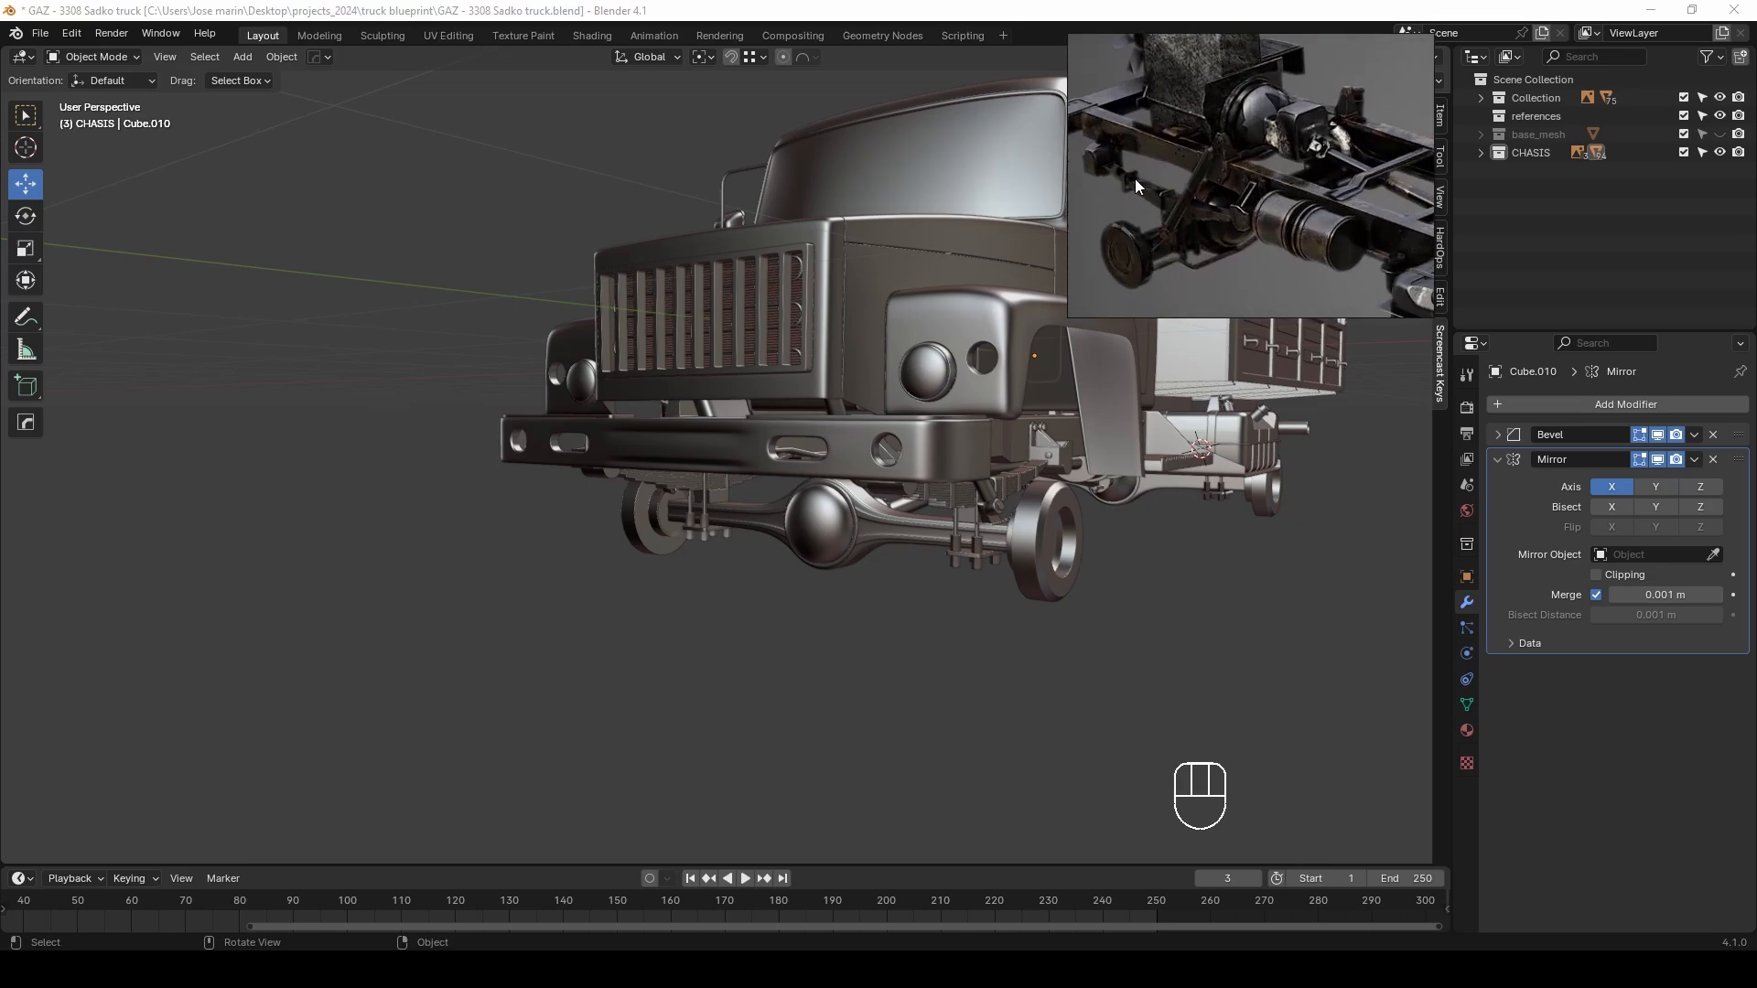
scroll(1194, 251, "down", 5)
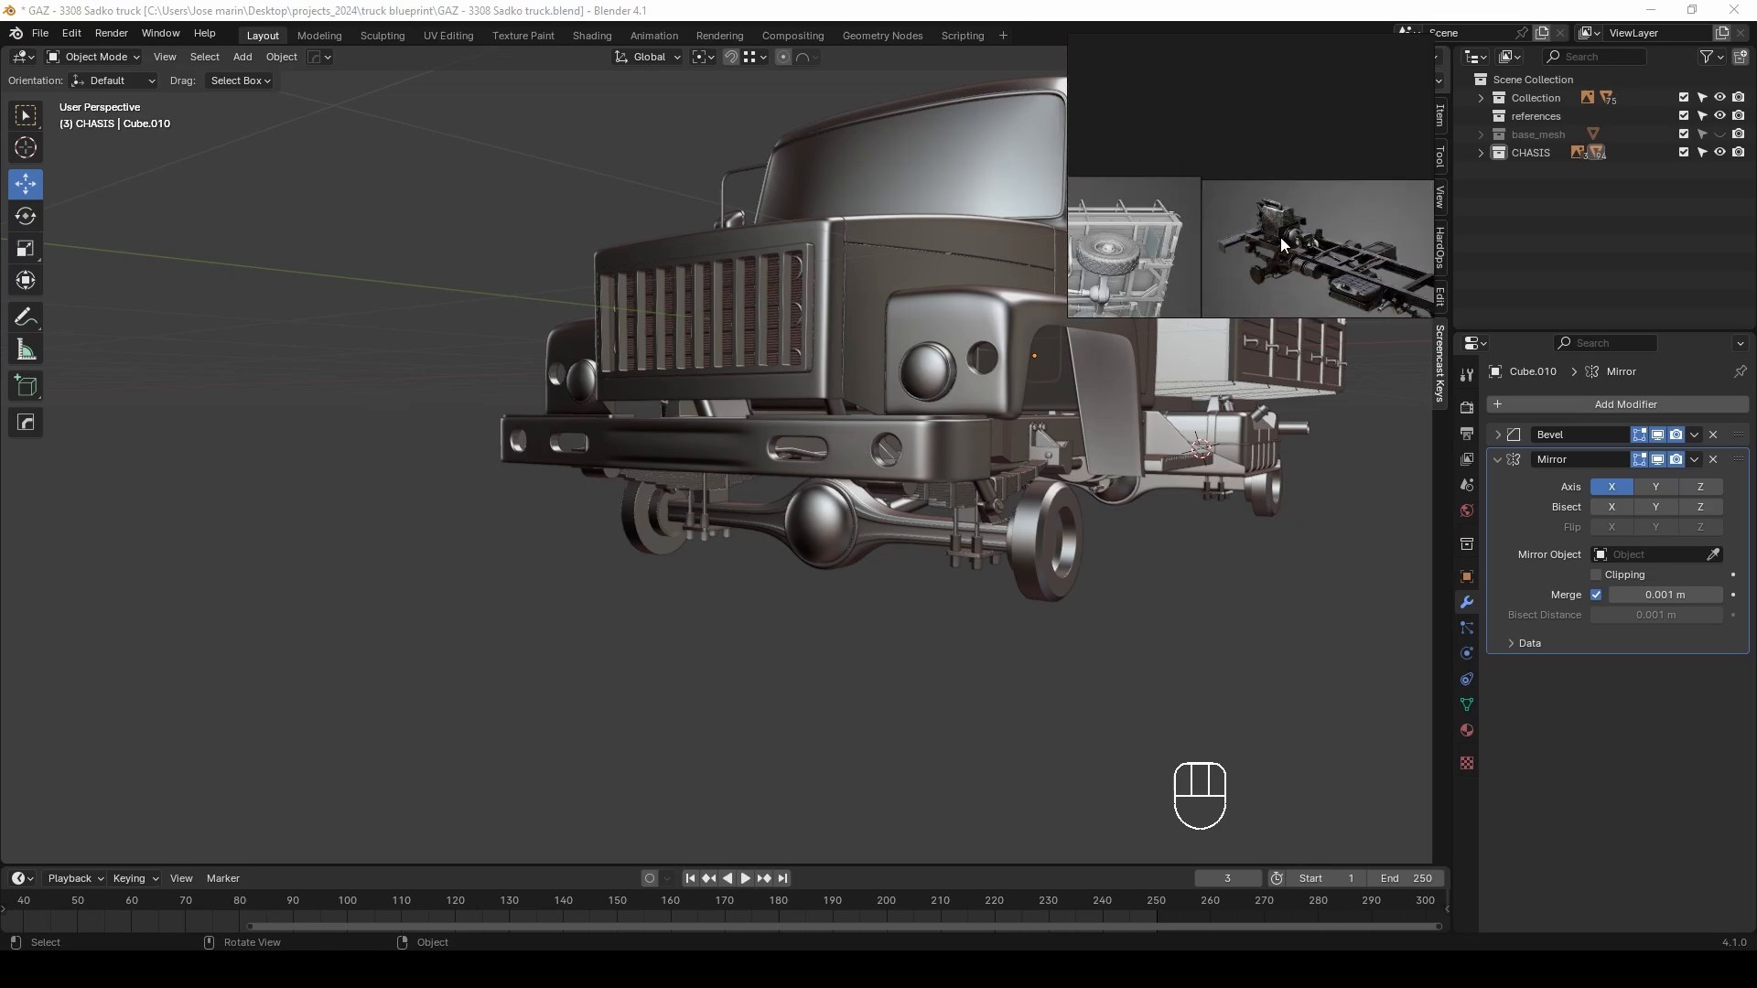
scroll(1281, 240, "up", 5)
middle_click_drag(1281, 240, 1215, 144)
Apply the Mirror modifier on the front axle housing
middle_click_drag(924, 554, 847, 570)
left_click(847, 566)
key("ctrl+a")
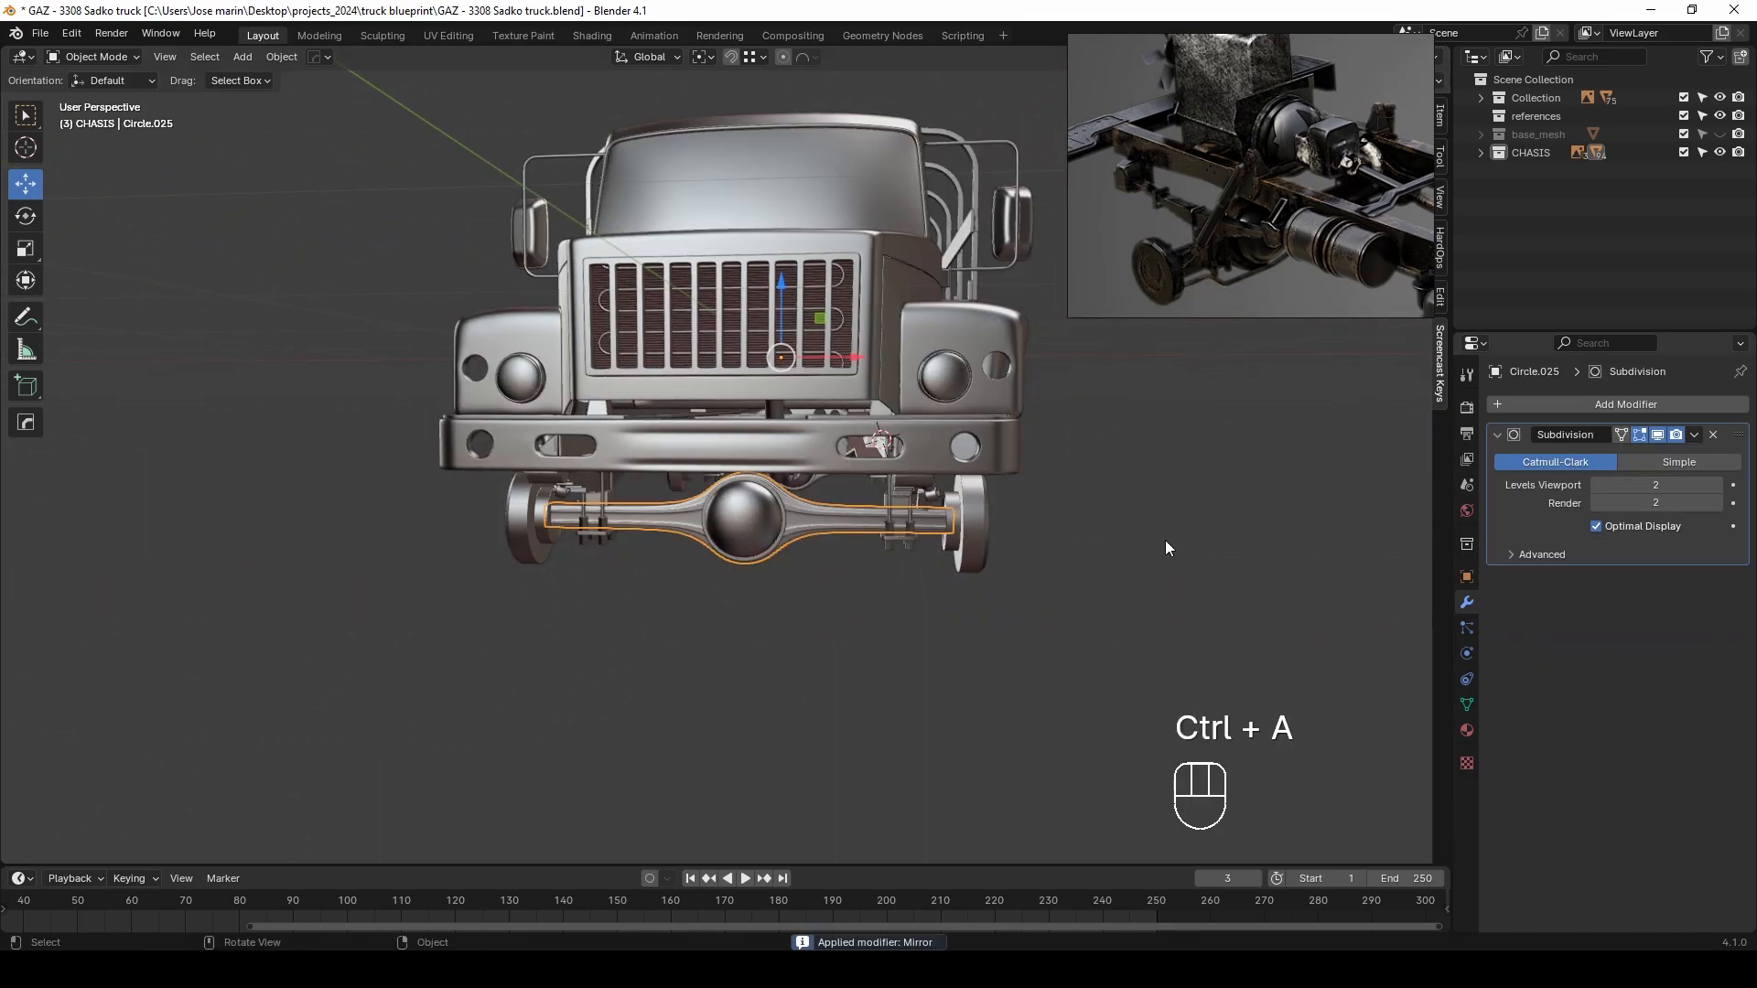
Select the front axle housing, differential parts, joint bolts and drive shaft together
left_click(745, 521)
scroll(794, 550, "up", 2)
left_click(820, 549, "shift")
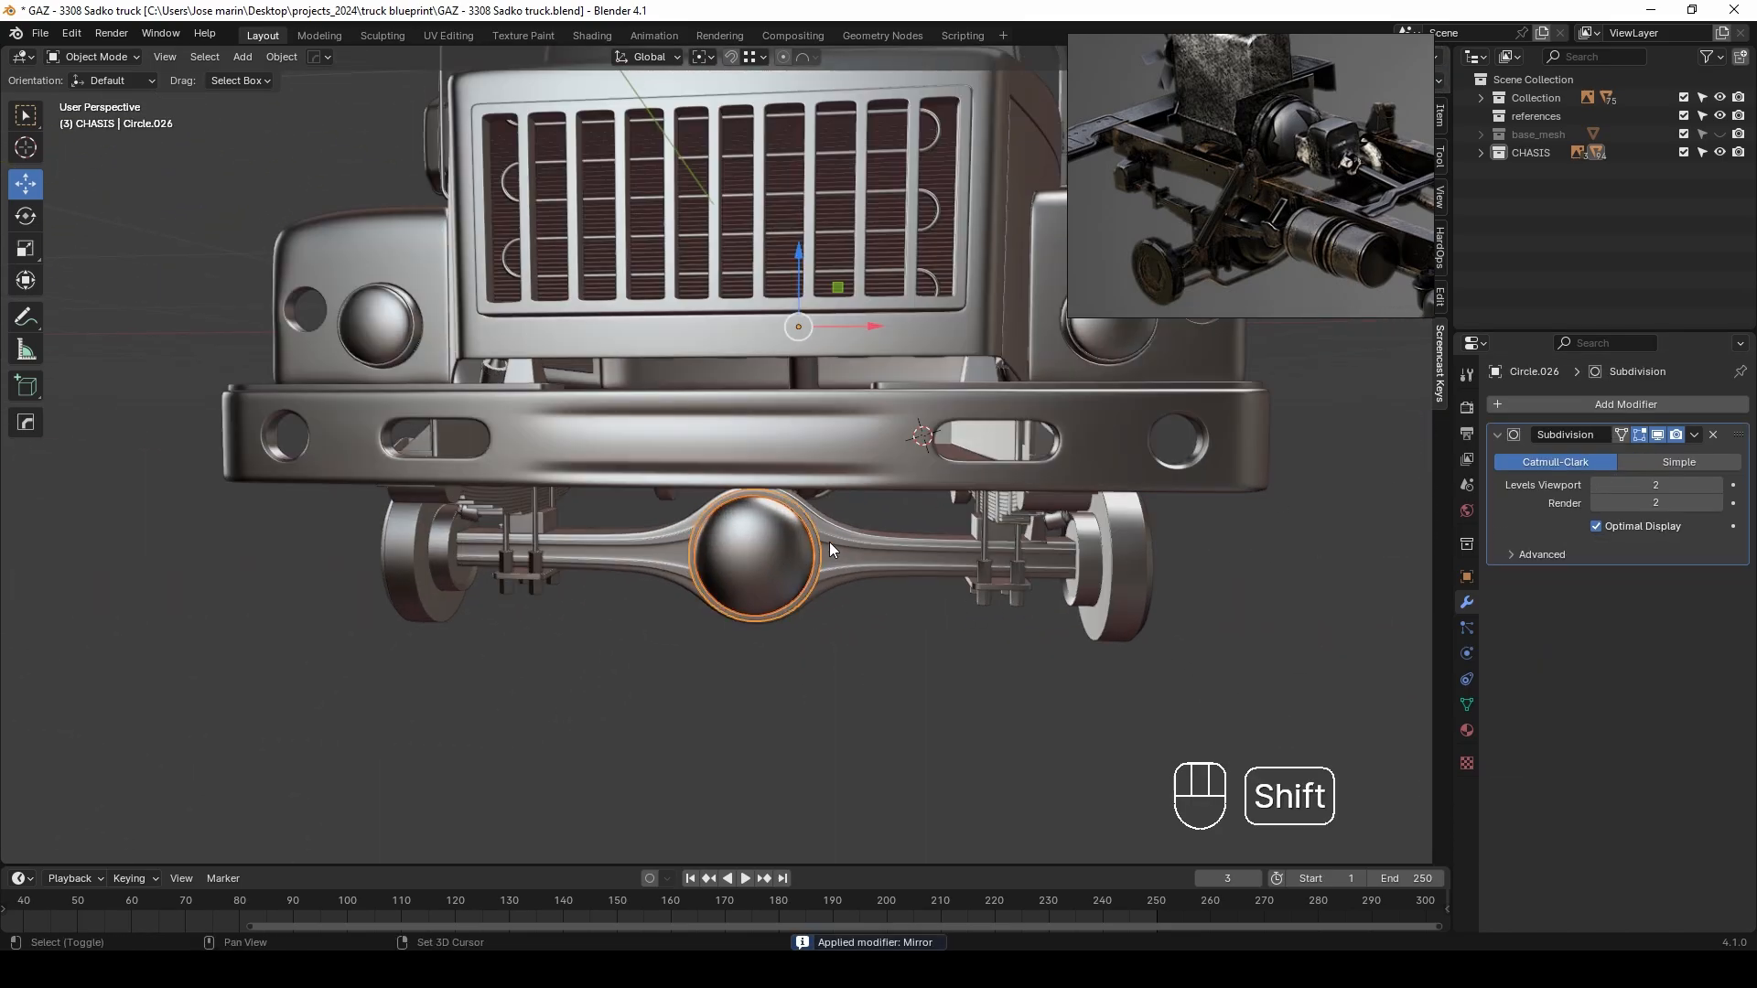
middle_click_drag(829, 542, 655, 591)
scroll(655, 591, "up", 3)
left_click(1007, 535, "shift")
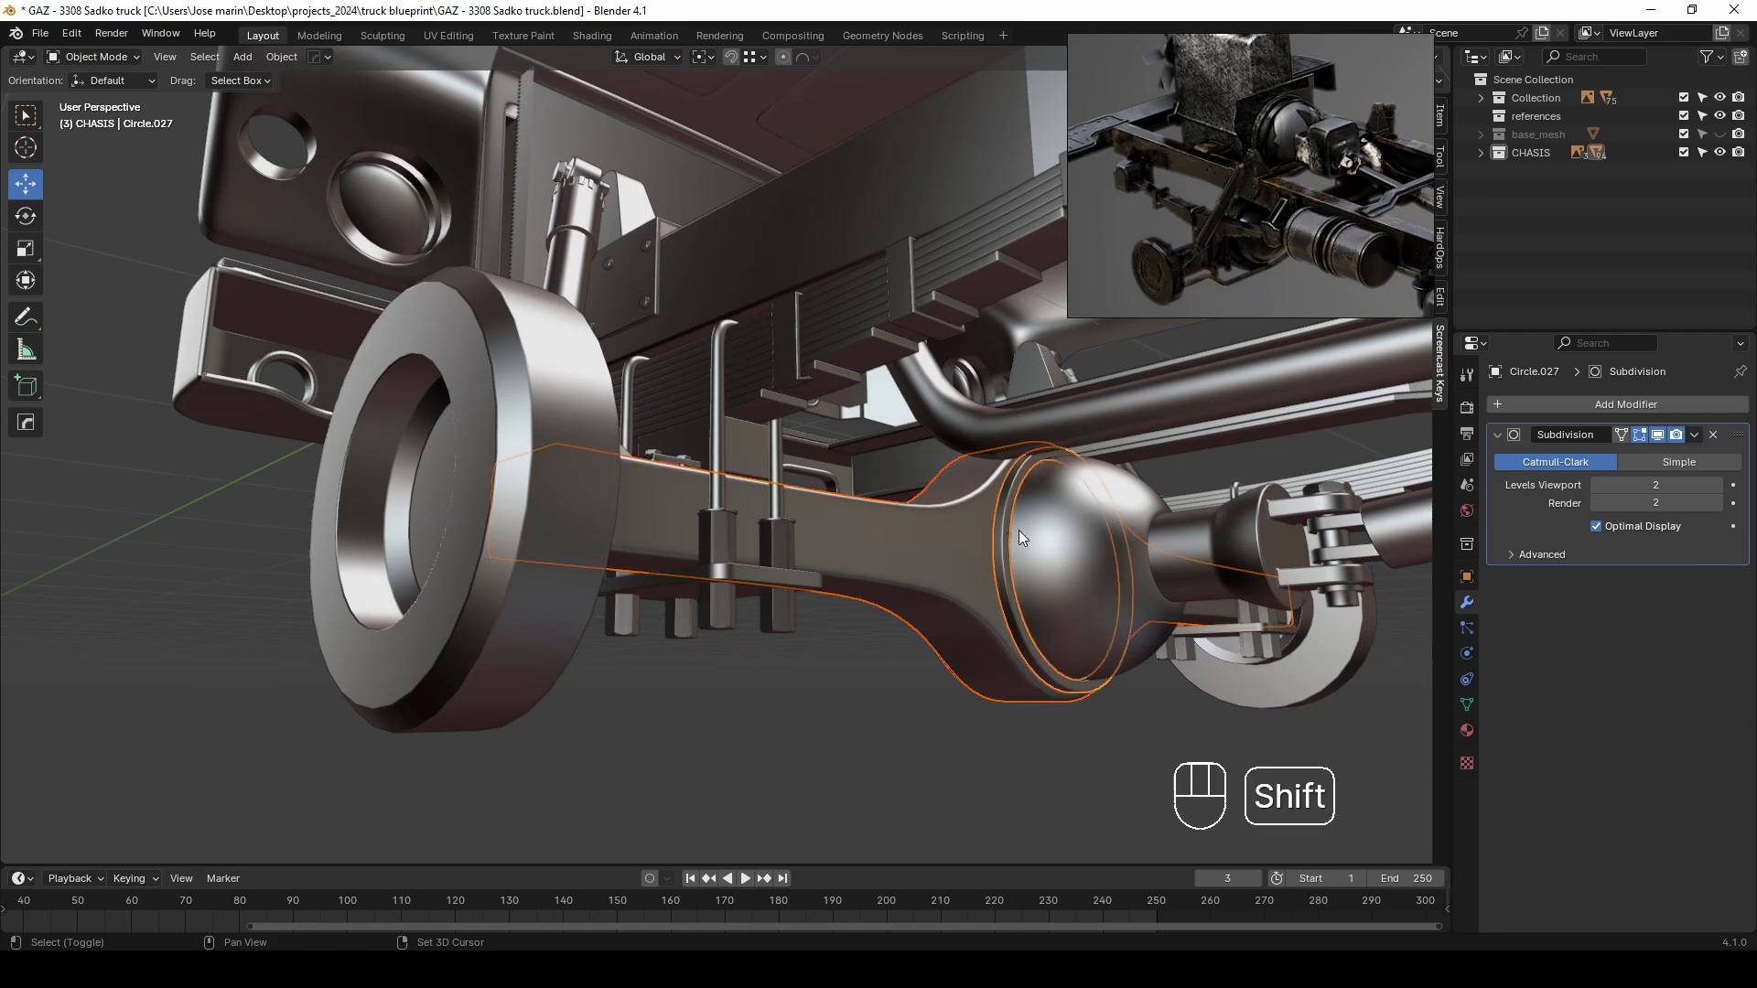
left_click(1327, 494, "shift")
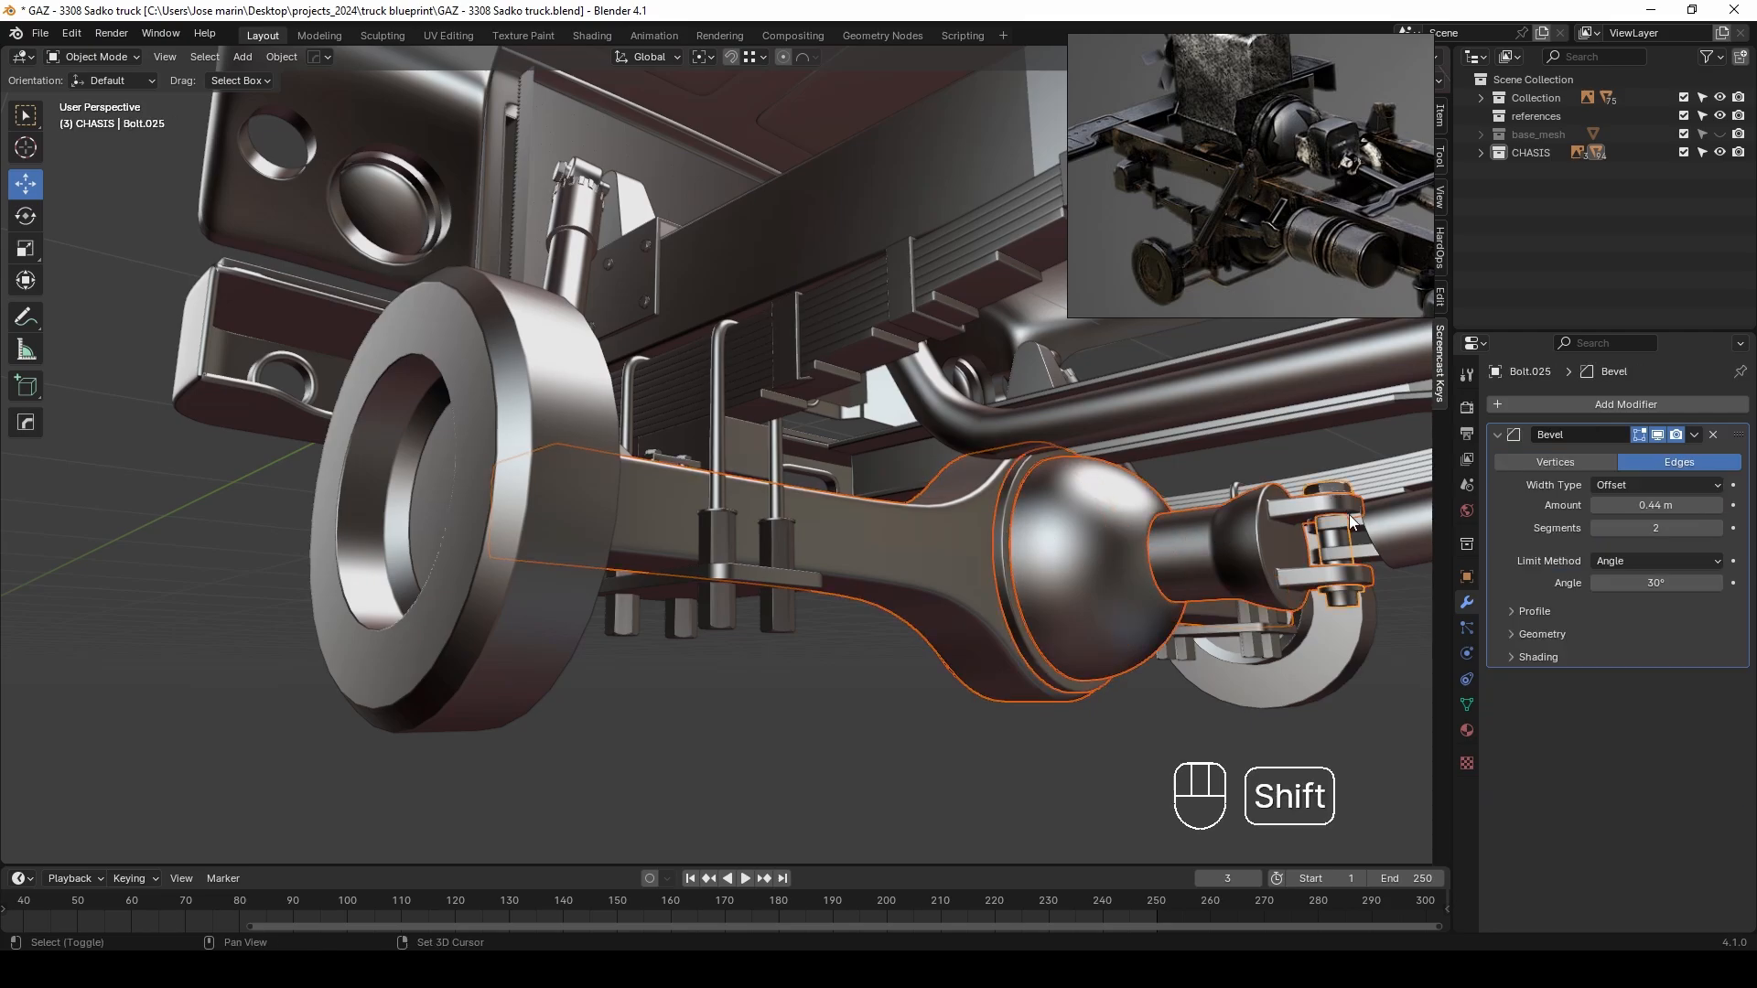
scroll(1290, 611, "down", 2)
scroll(1290, 613, "down", 3)
scroll(939, 562, "up", 3)
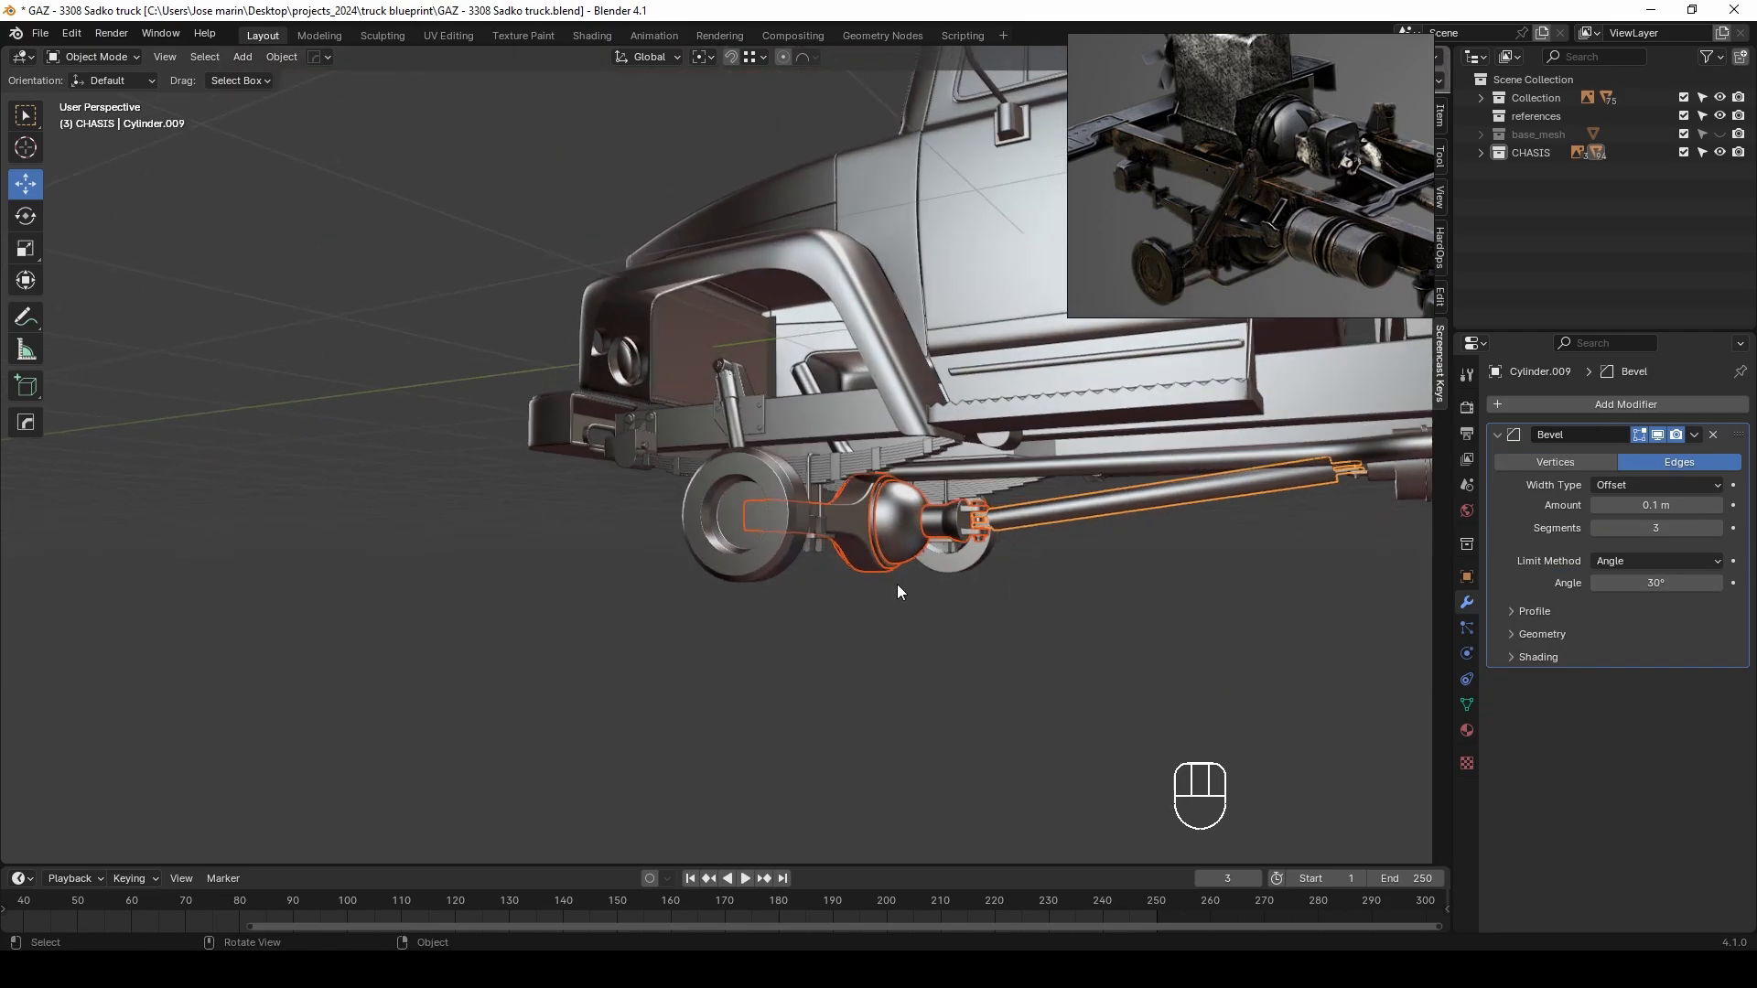
Shift the differential and drive shaft geometry sideways along X in the front view, leaving out the axle tube ends
key("alt+z")
left_click_drag(502, 372, 1058, 717)
middle_click_drag(1058, 717, 1101, 601)
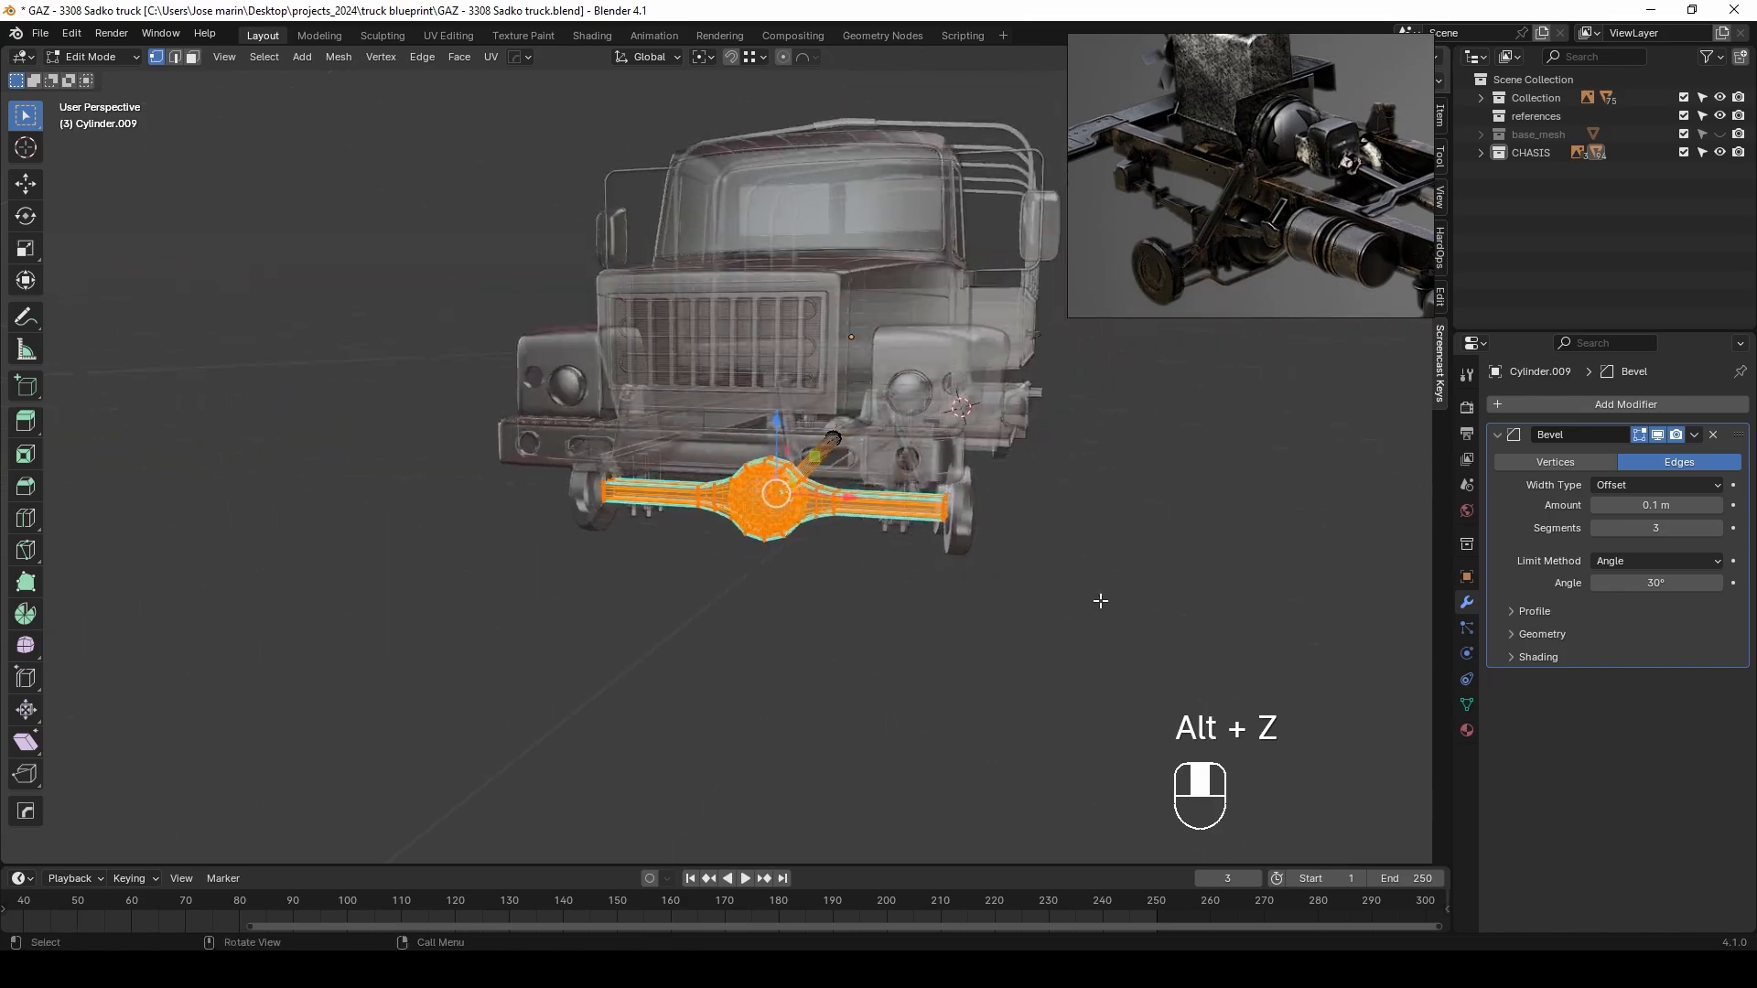
left_click_drag(665, 583, 665, 582, "ctrl")
middle_click_drag(665, 583, 896, 513)
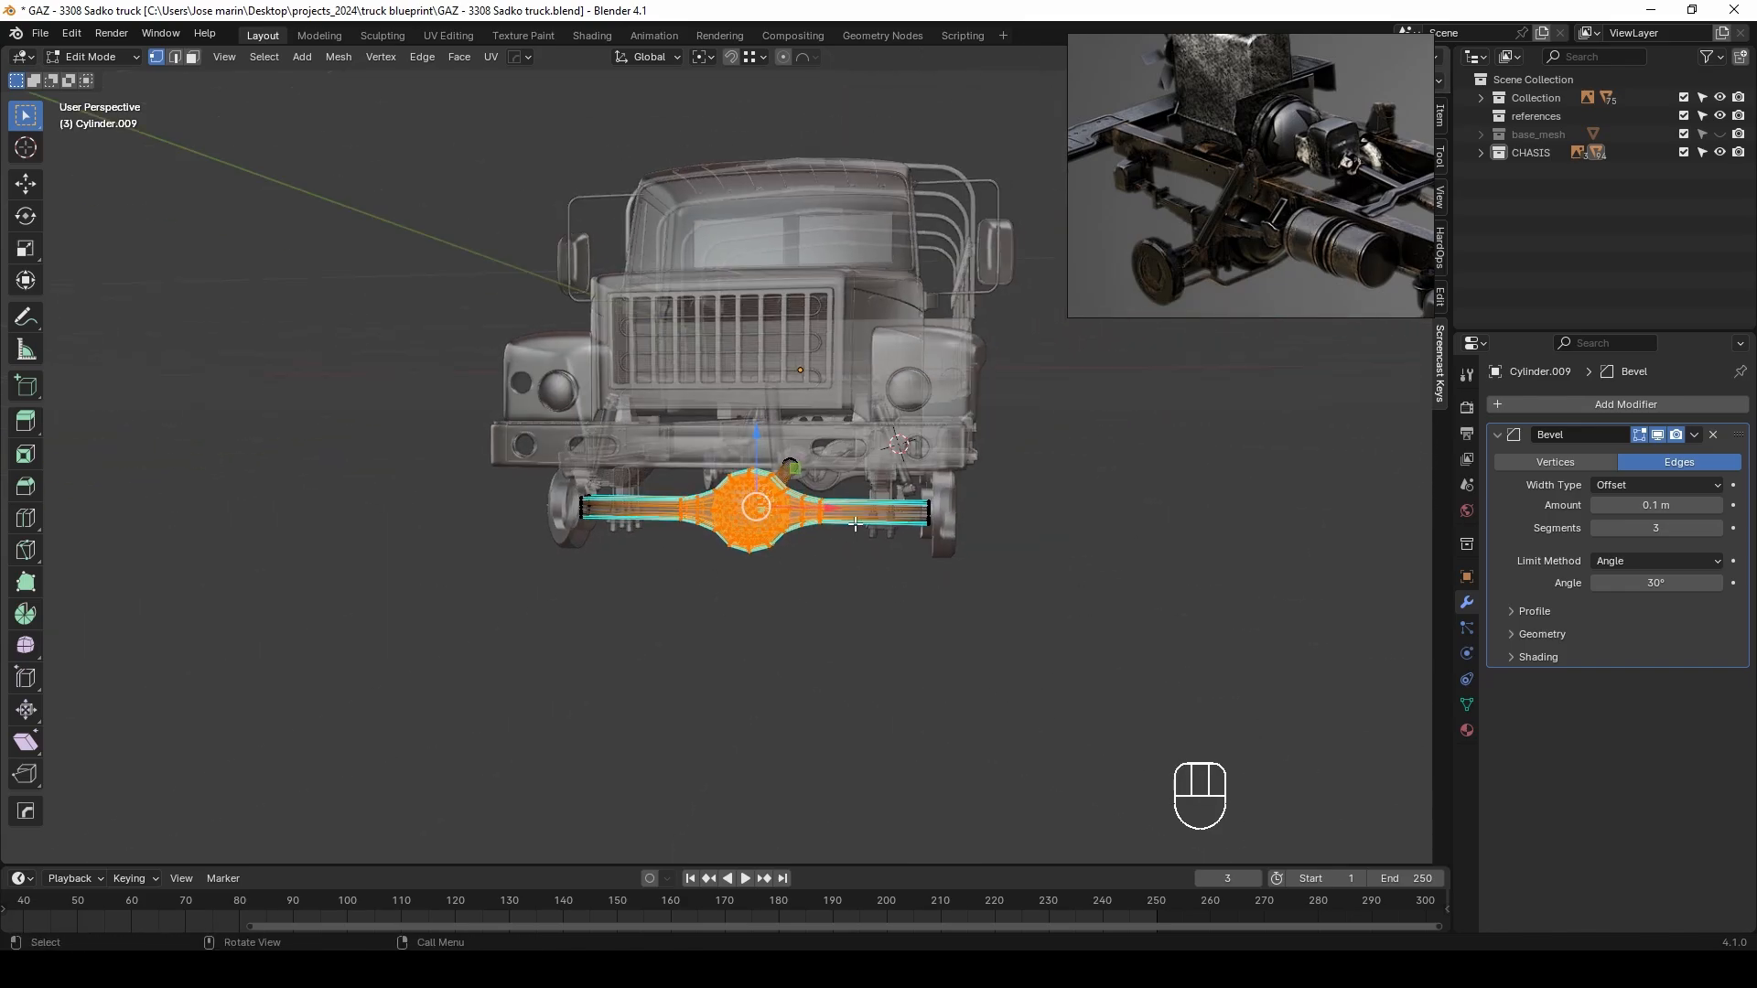
key("KP_1")
scroll(855, 523, "up", 3)
key("g")
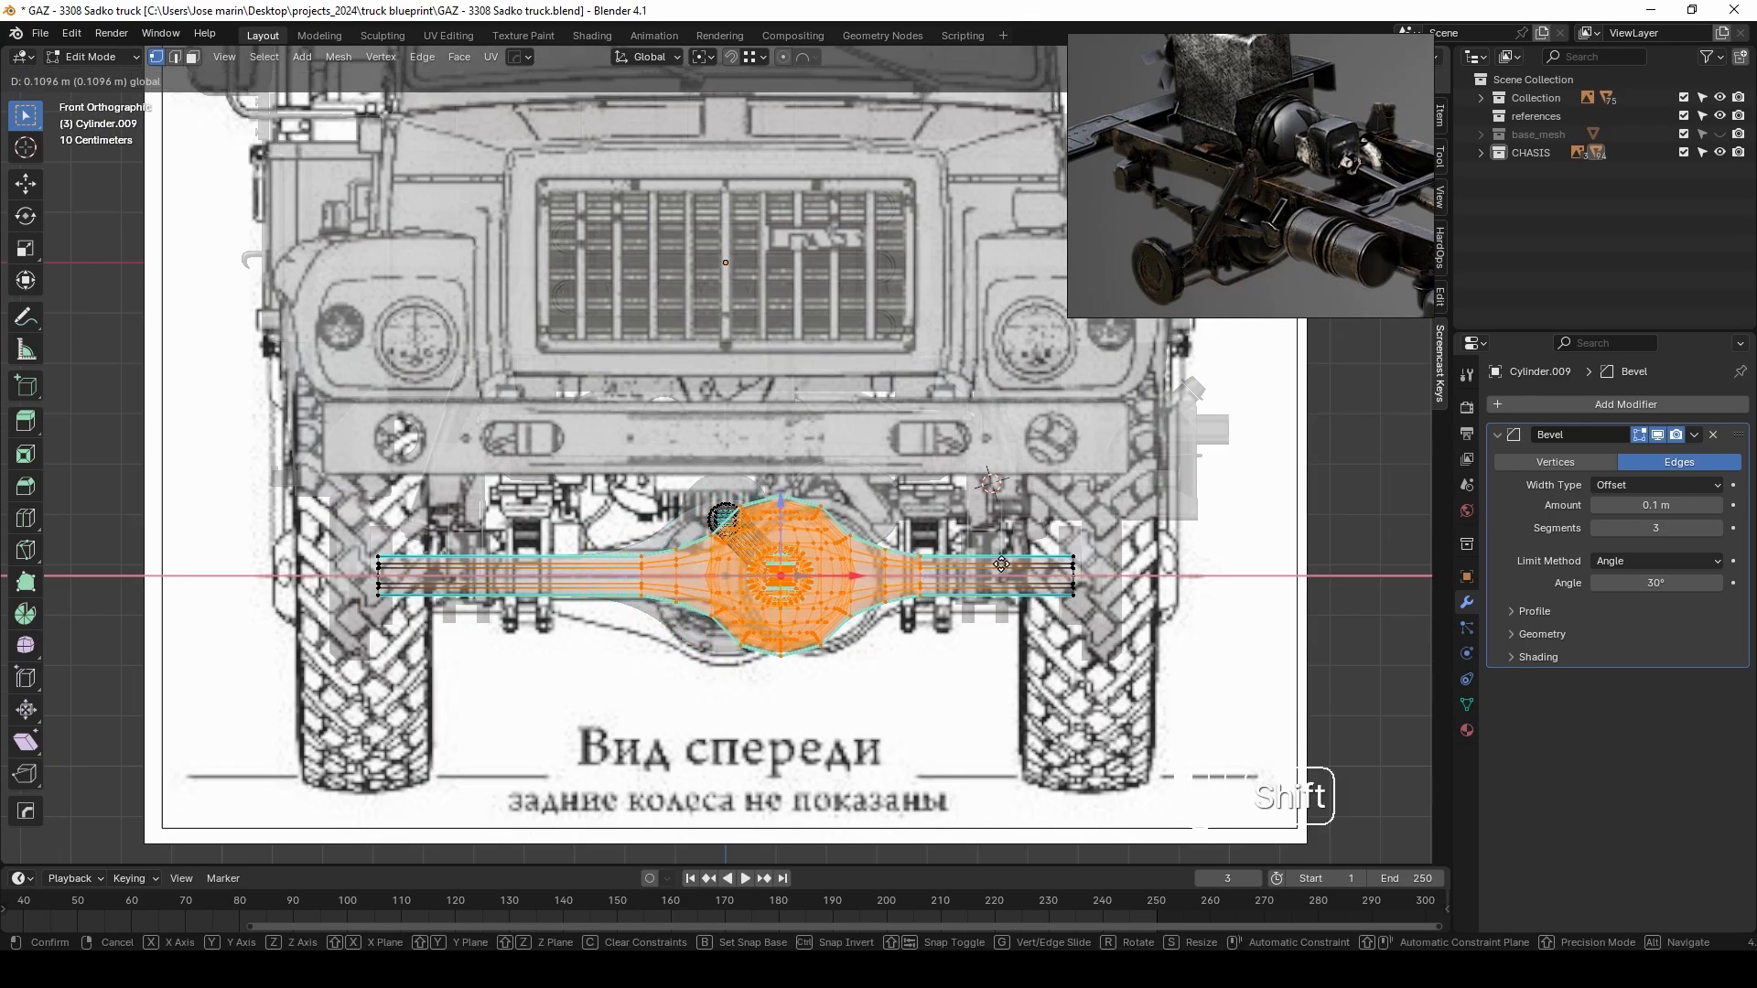
left_click(1271, 501)
middle_click_drag(1271, 501, 1039, 544)
key("Tab")
key("alt+z")
Compare the offset front differential and axle with the reference chassis photo and the front blueprint
scroll(1226, 208, "up", 3)
middle_click_drag(1249, 240, 1264, 191)
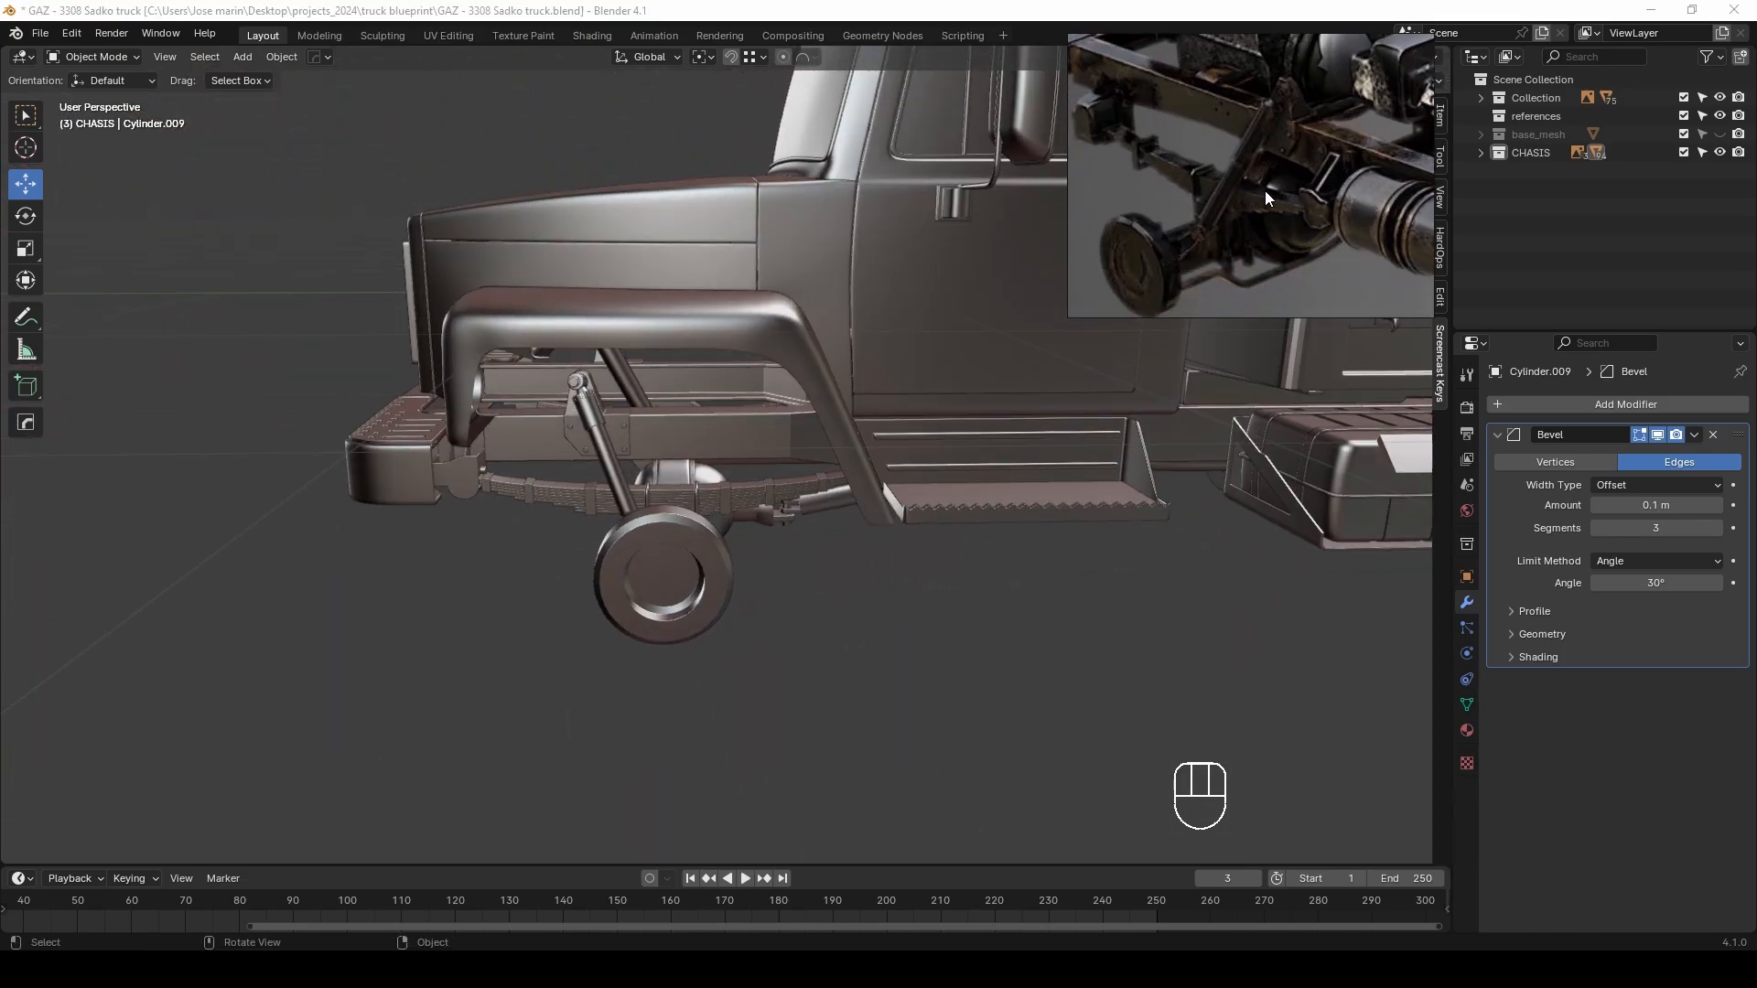
middle_click_drag(840, 403, 1002, 501)
key("KP_1")
key("alt+z")
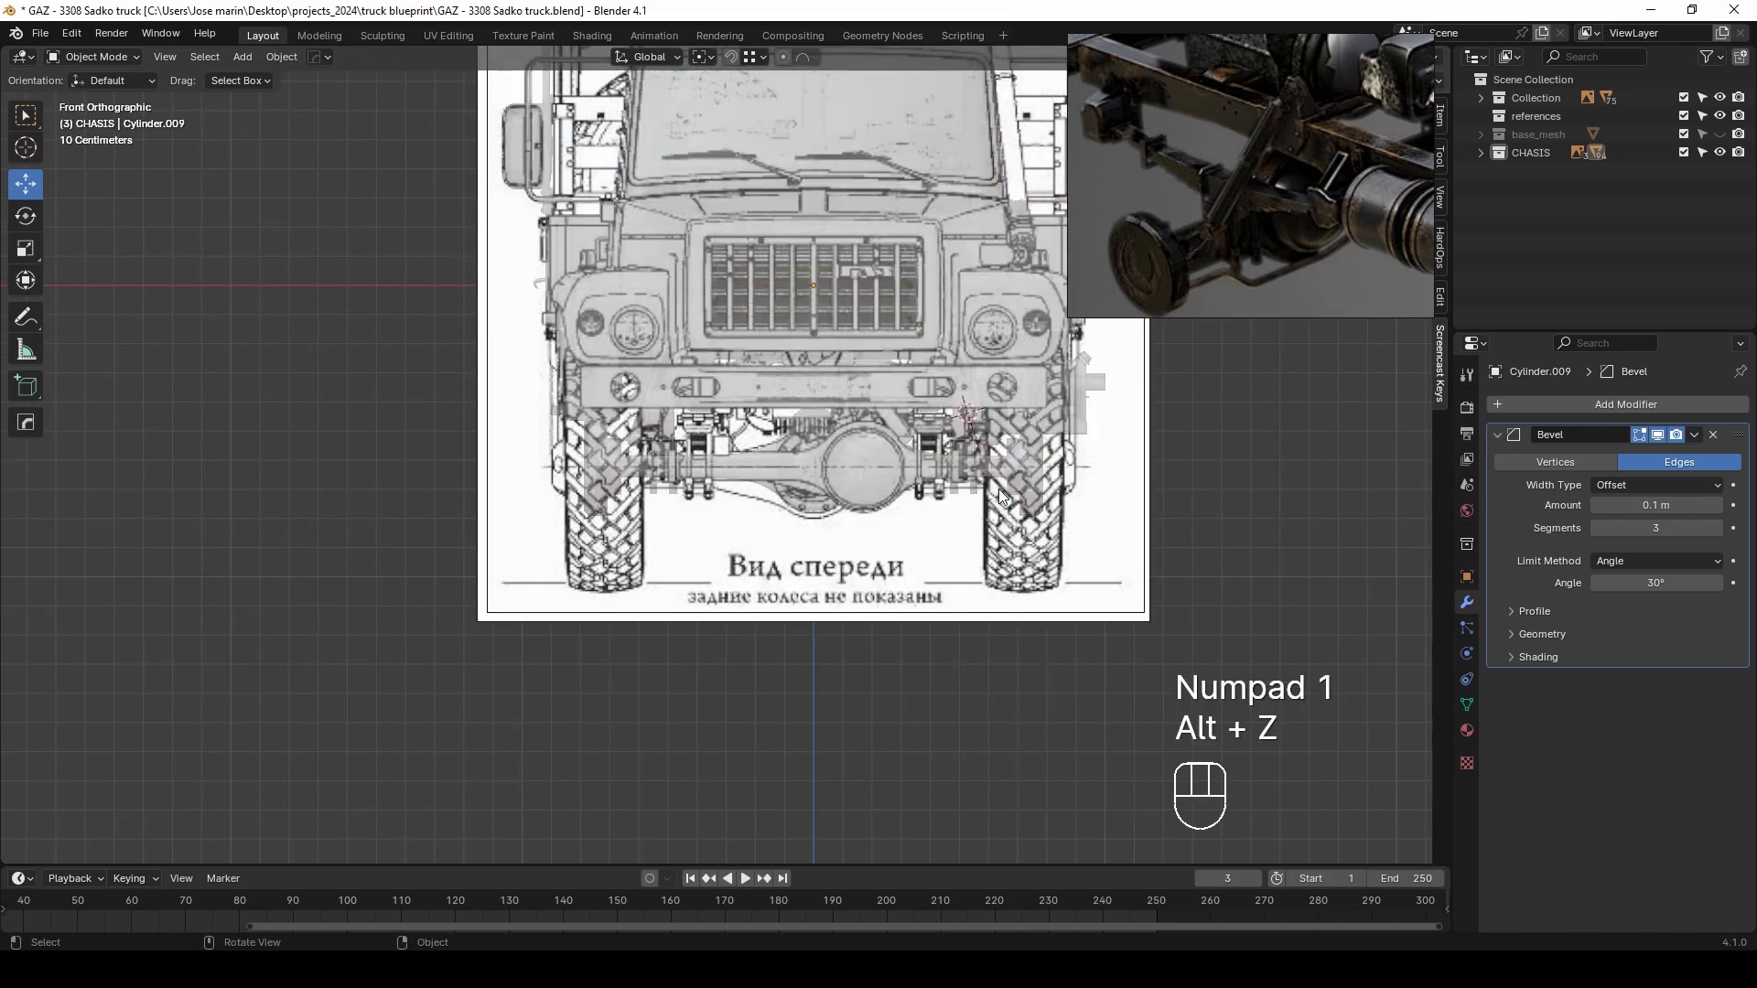
key("alt+z")
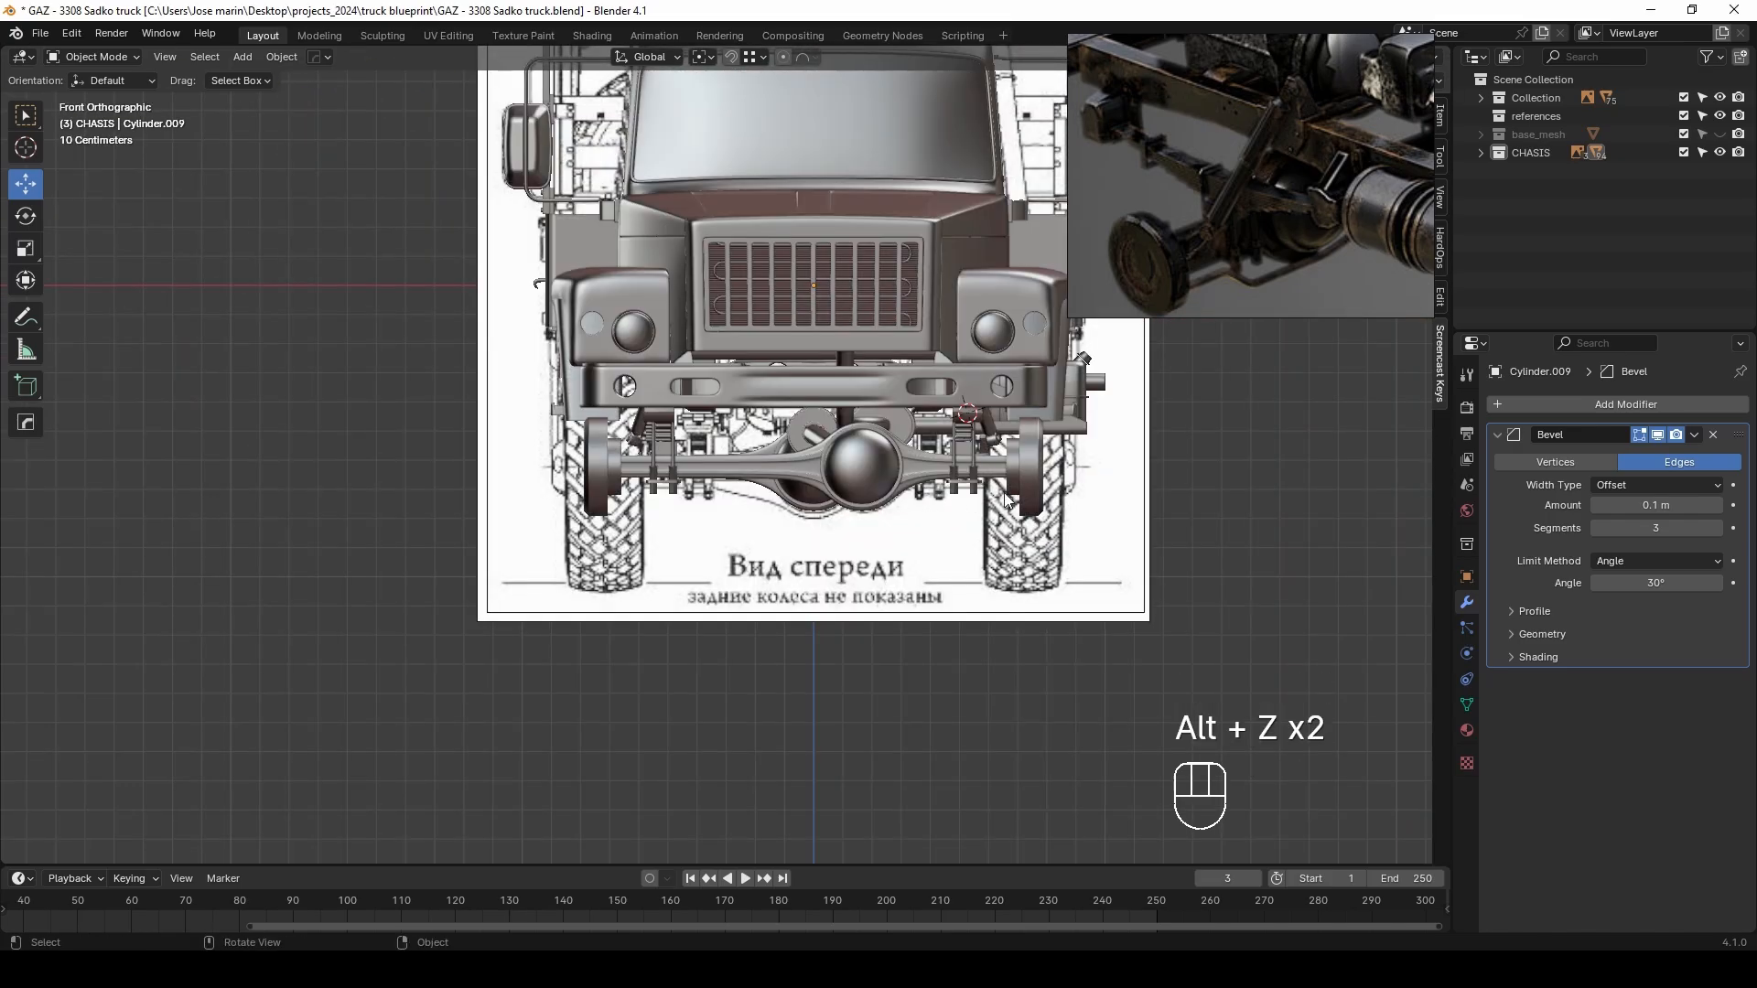
key("alt+z")
key("alt+z")
middle_click_drag(995, 511, 756, 519)
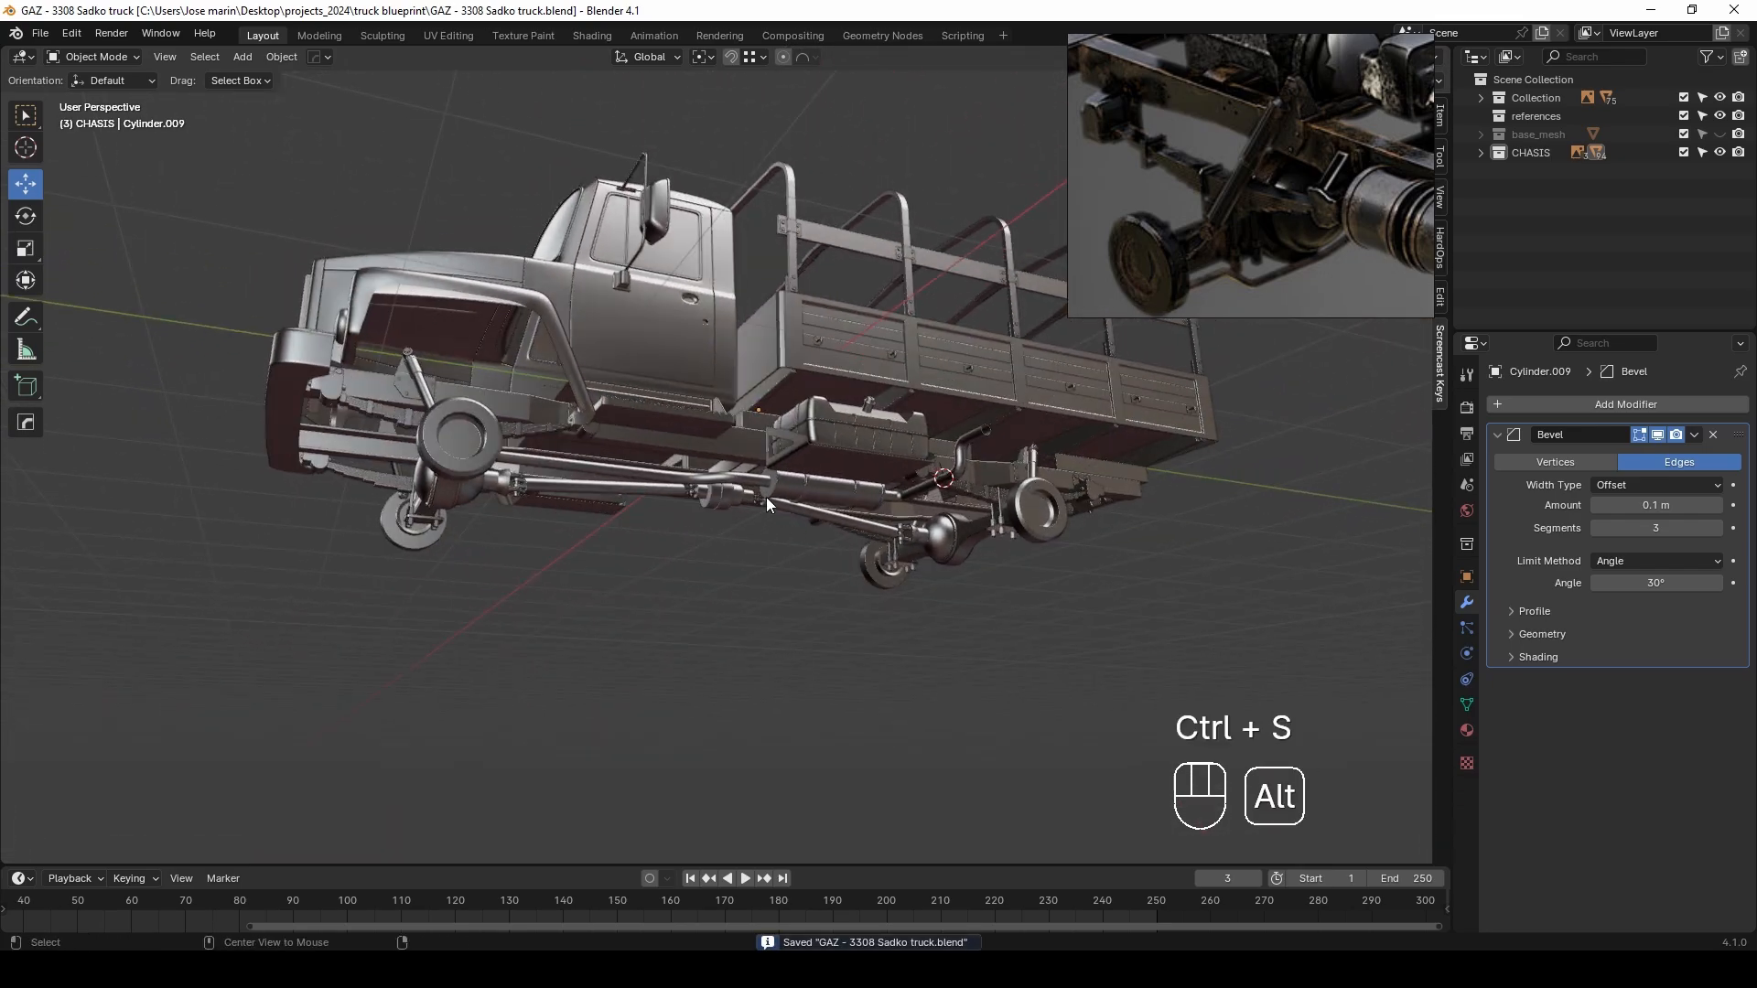